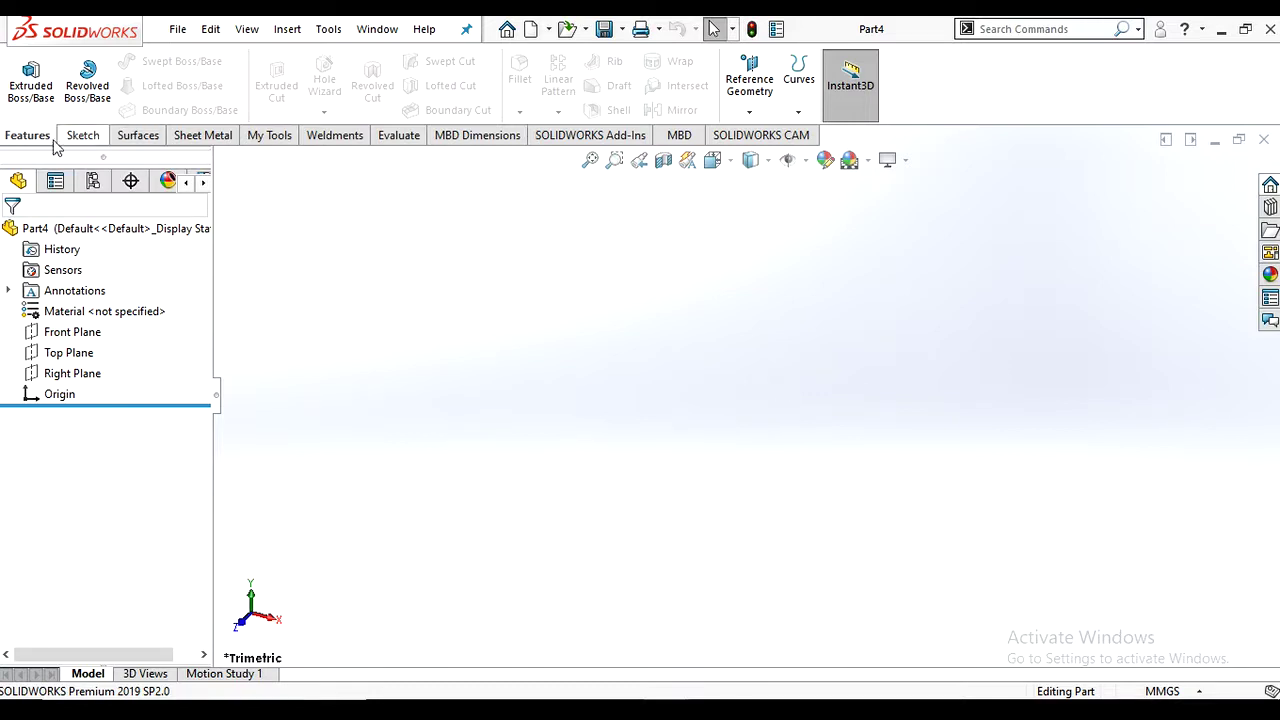
pyautogui.click(846, 116)
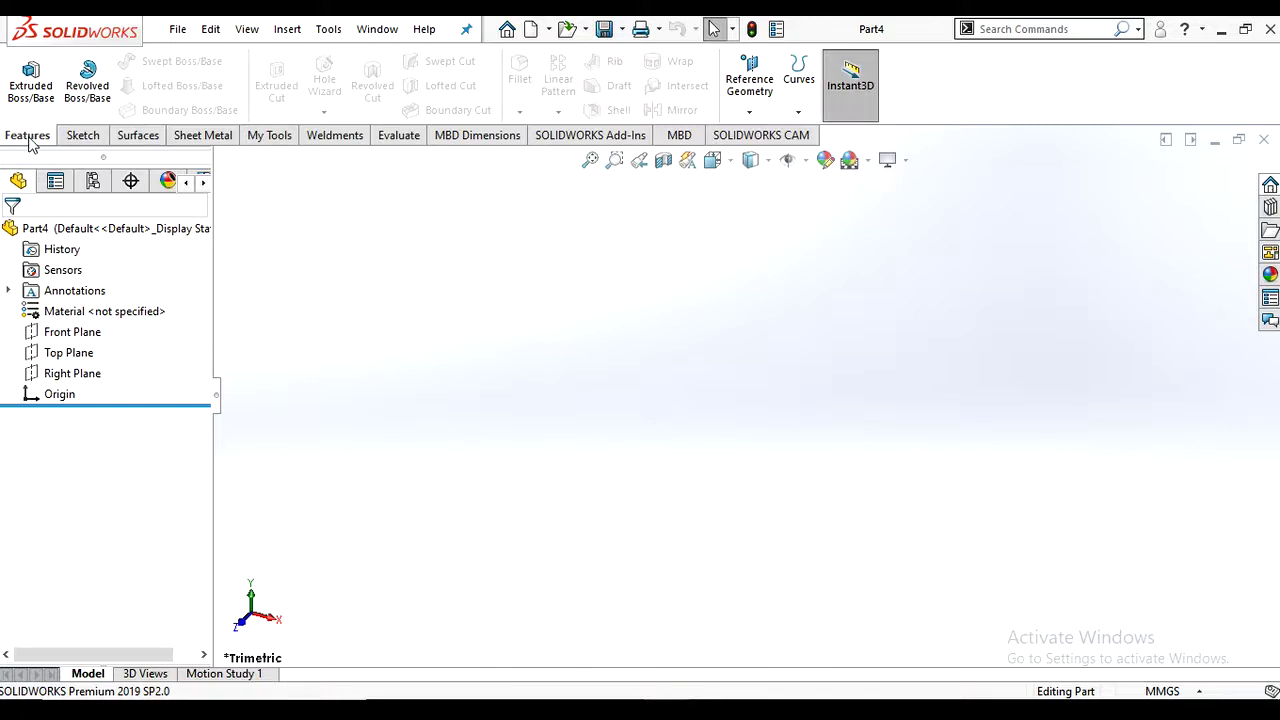
pyautogui.click(82, 136)
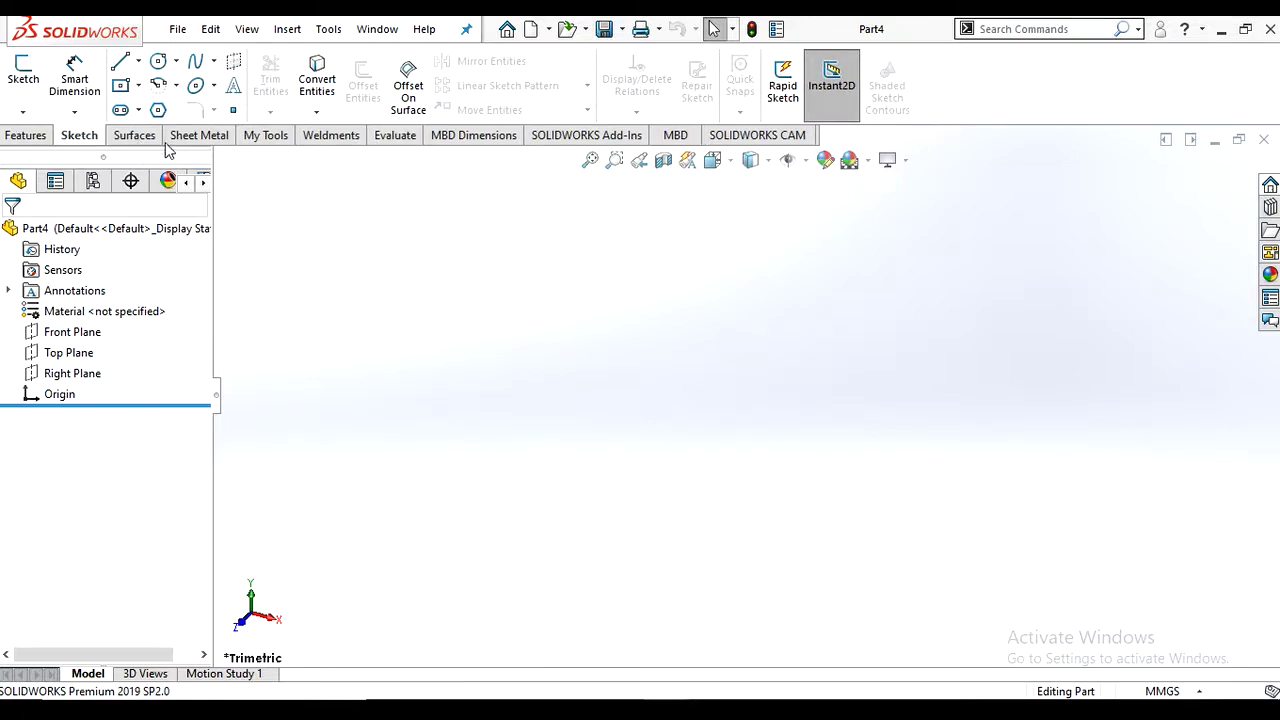
pyautogui.click(140, 138)
pyautogui.click(194, 143)
pyautogui.click(275, 143)
pyautogui.click(337, 143)
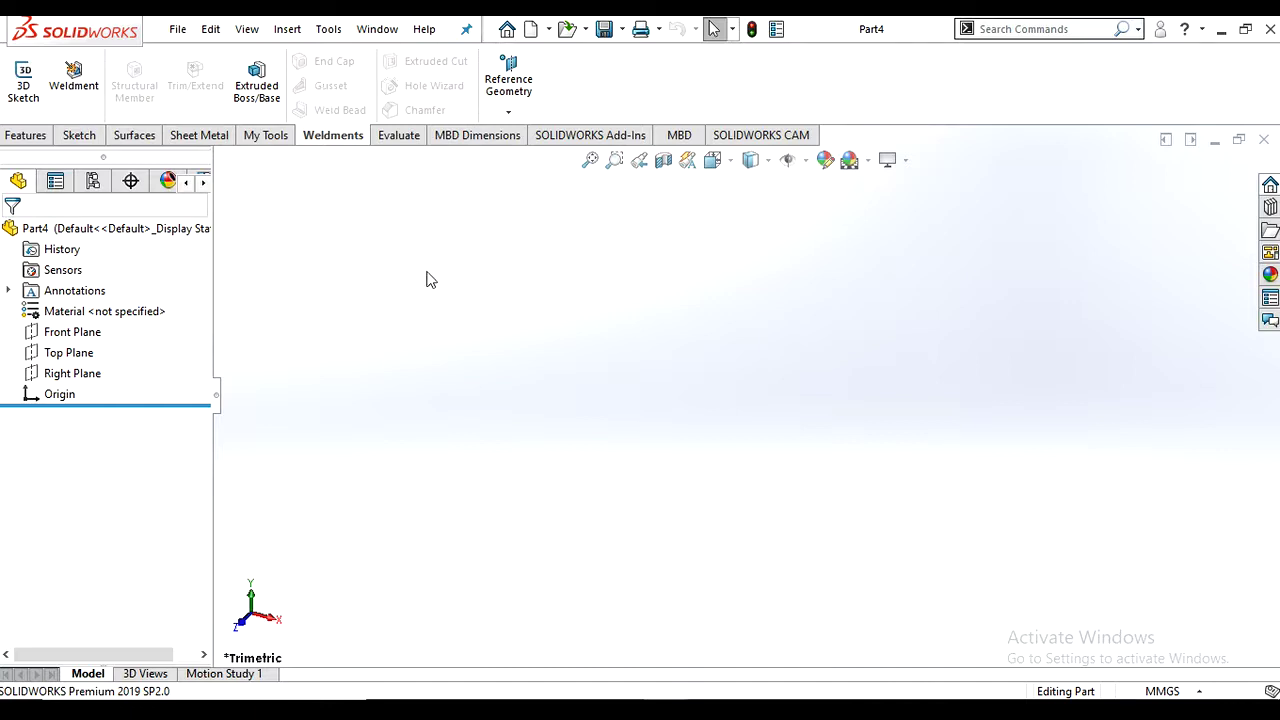
# - Load the SOLIDWORKS Simulation add-in for the current session
pyautogui.click(336, 32)
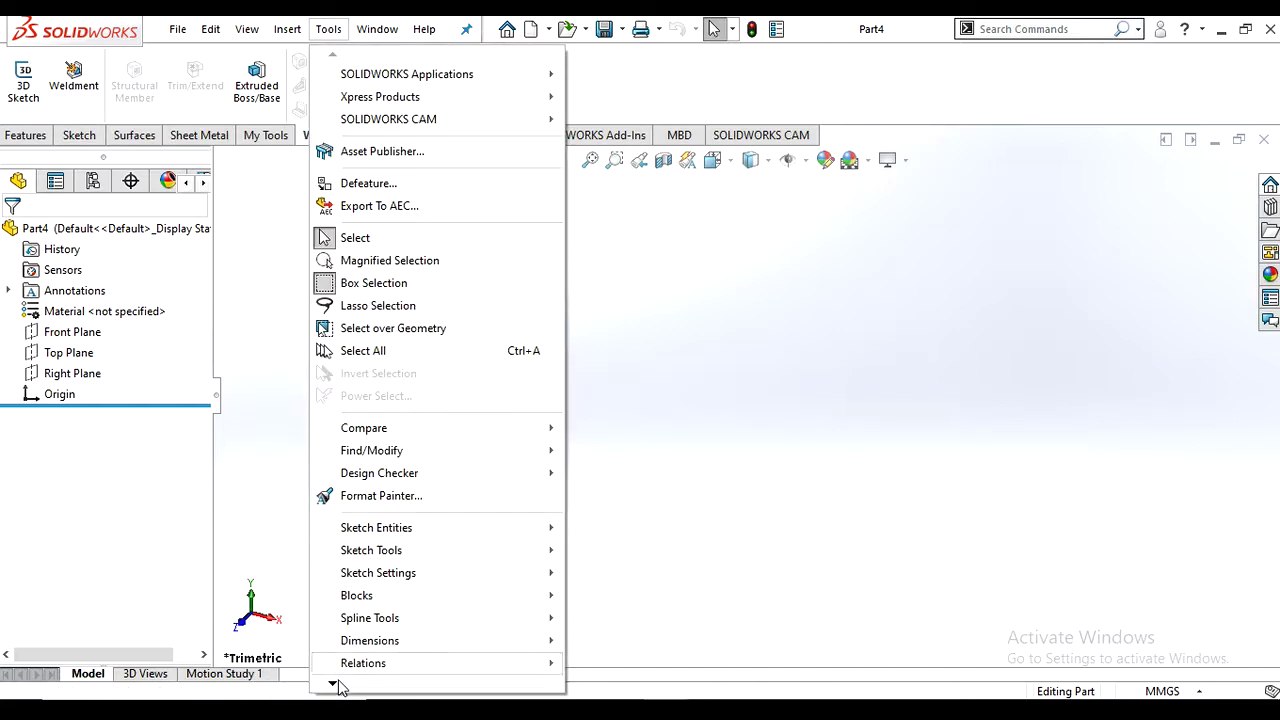
pyautogui.moveTo(352, 688)
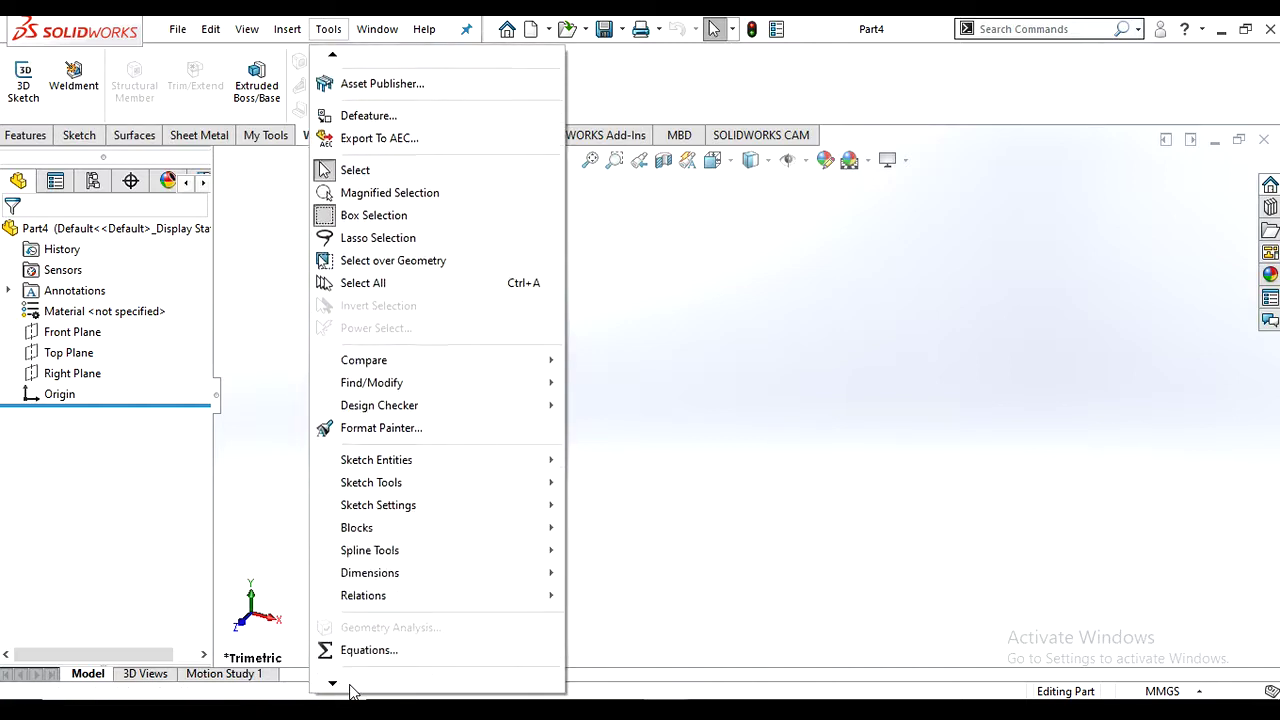
pyautogui.moveTo(350, 690)
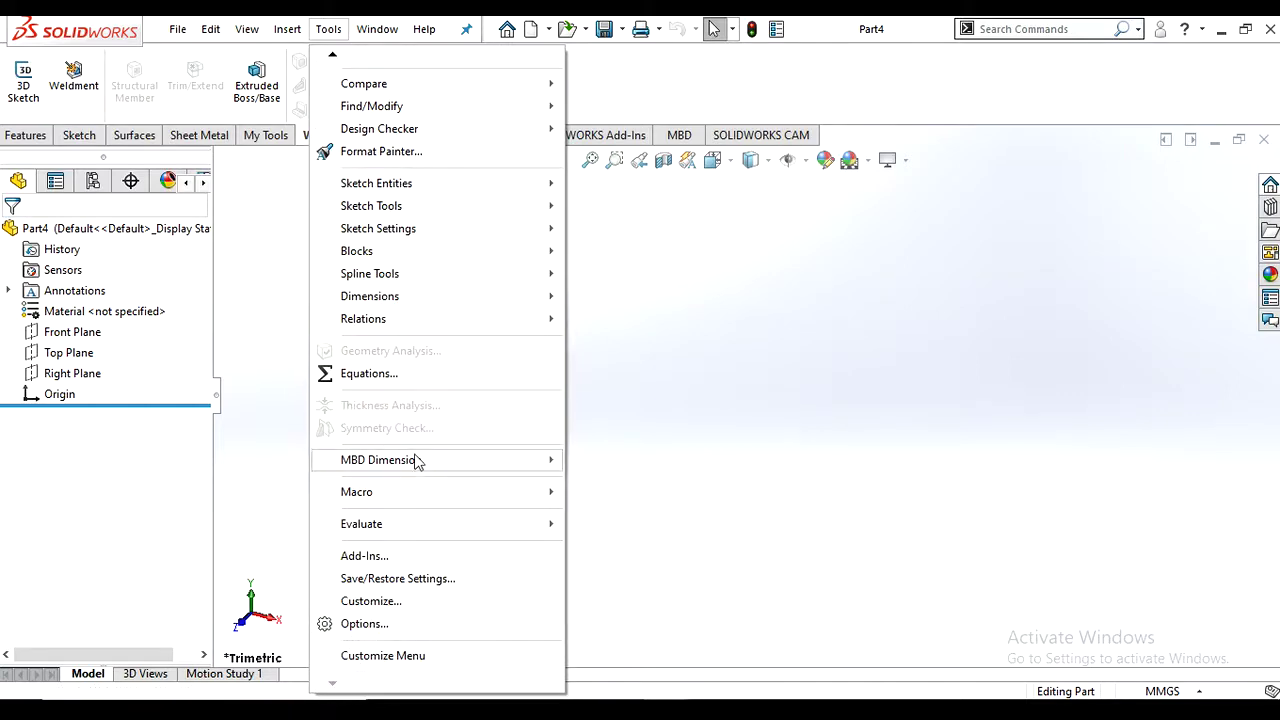
pyautogui.click(396, 566)
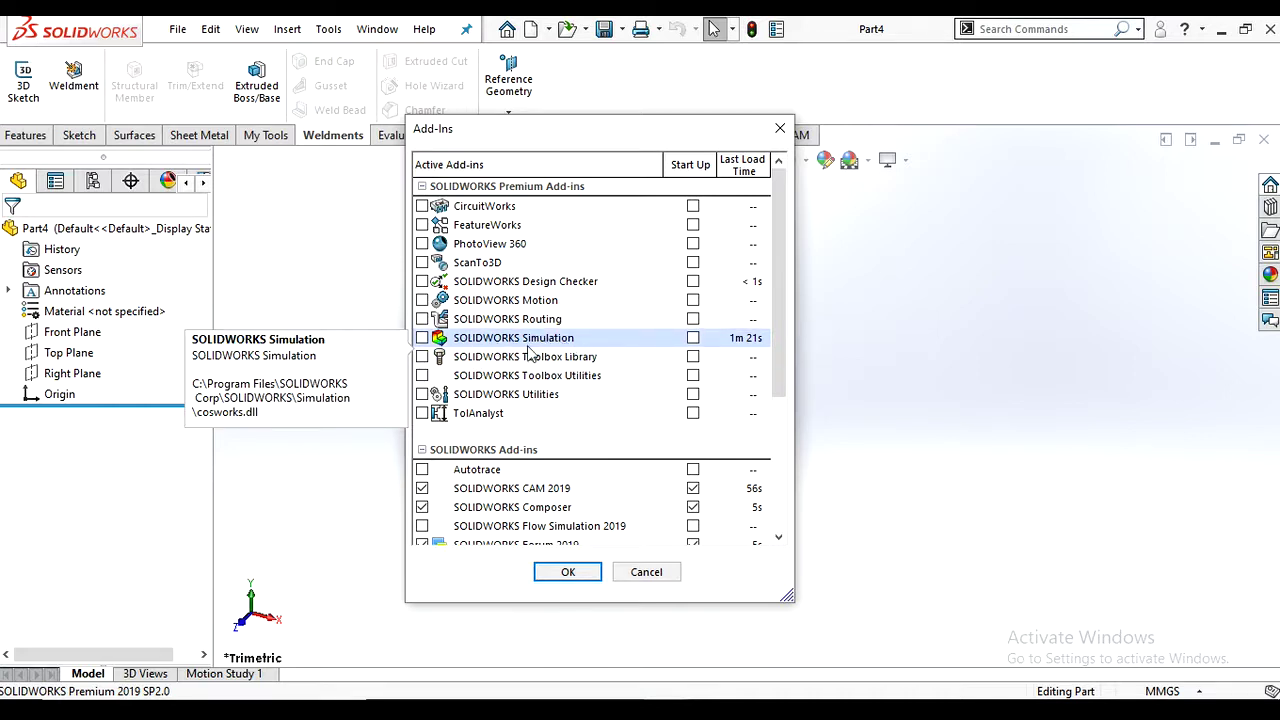
pyautogui.click(424, 341)
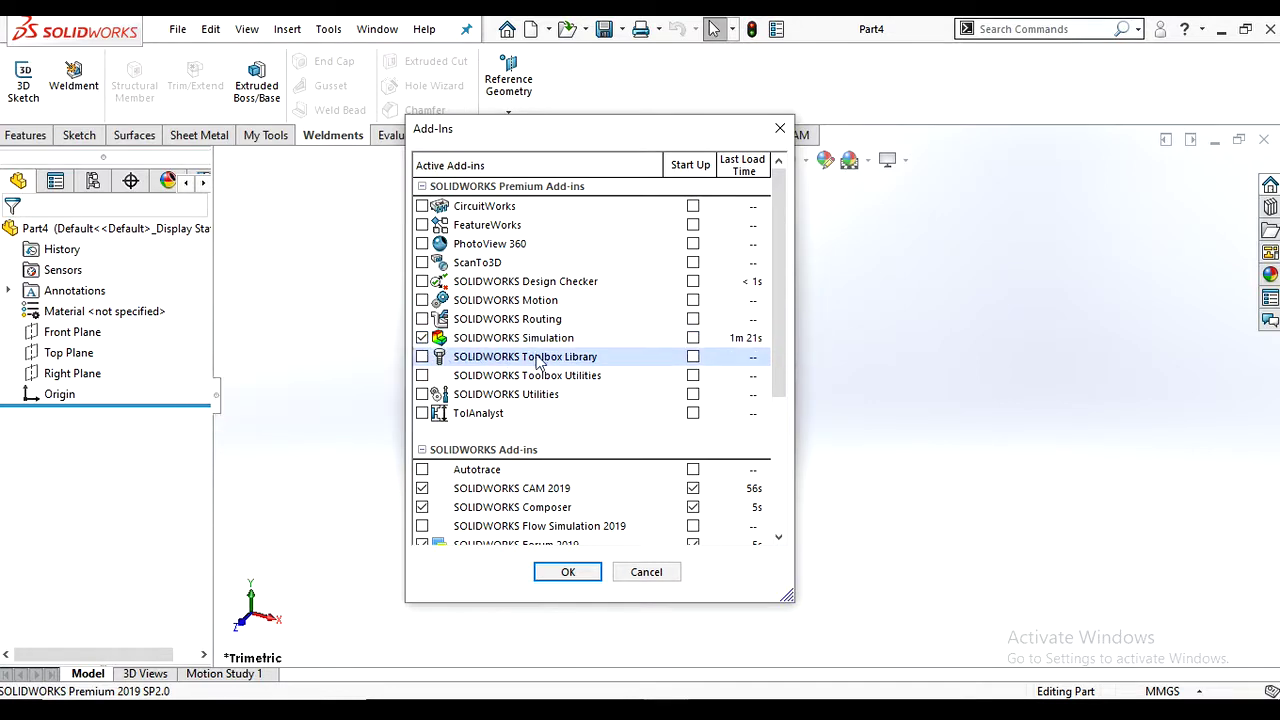
pyautogui.click(693, 339)
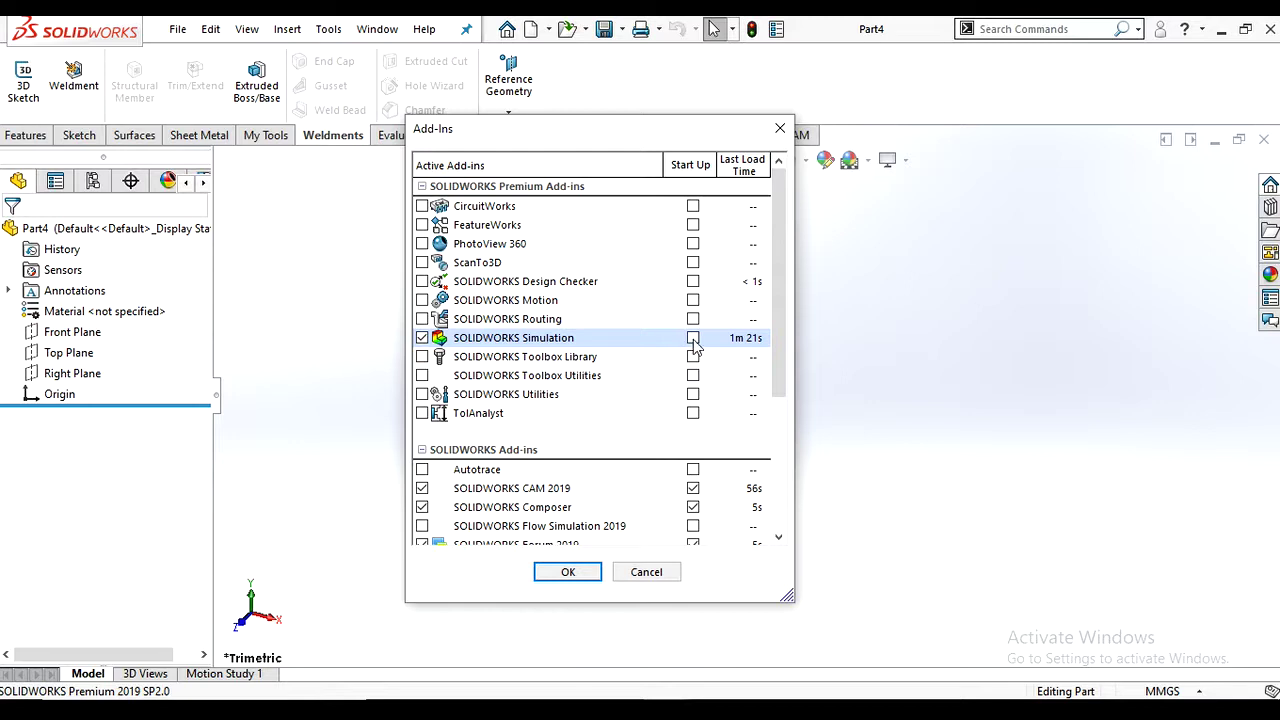
pyautogui.click(576, 575)
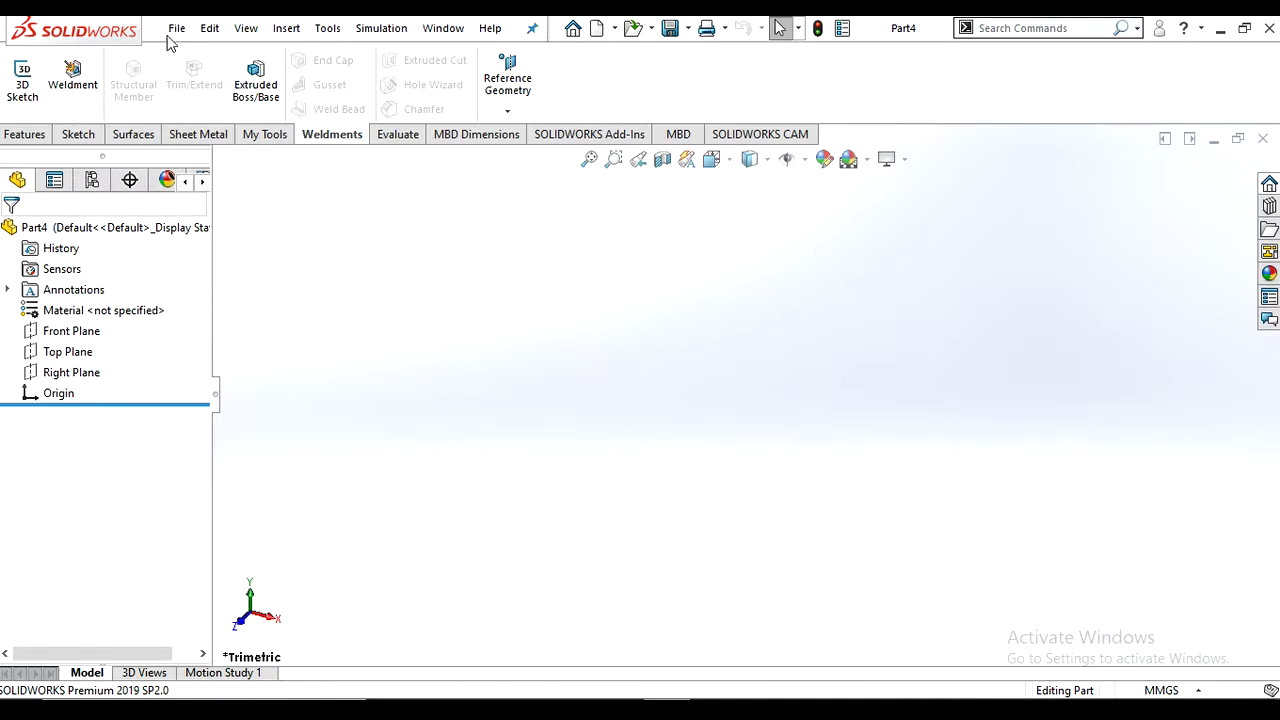
# - Examine the Simulation commands and the Simulation toolset that the add-in provides
pyautogui.click(392, 28)
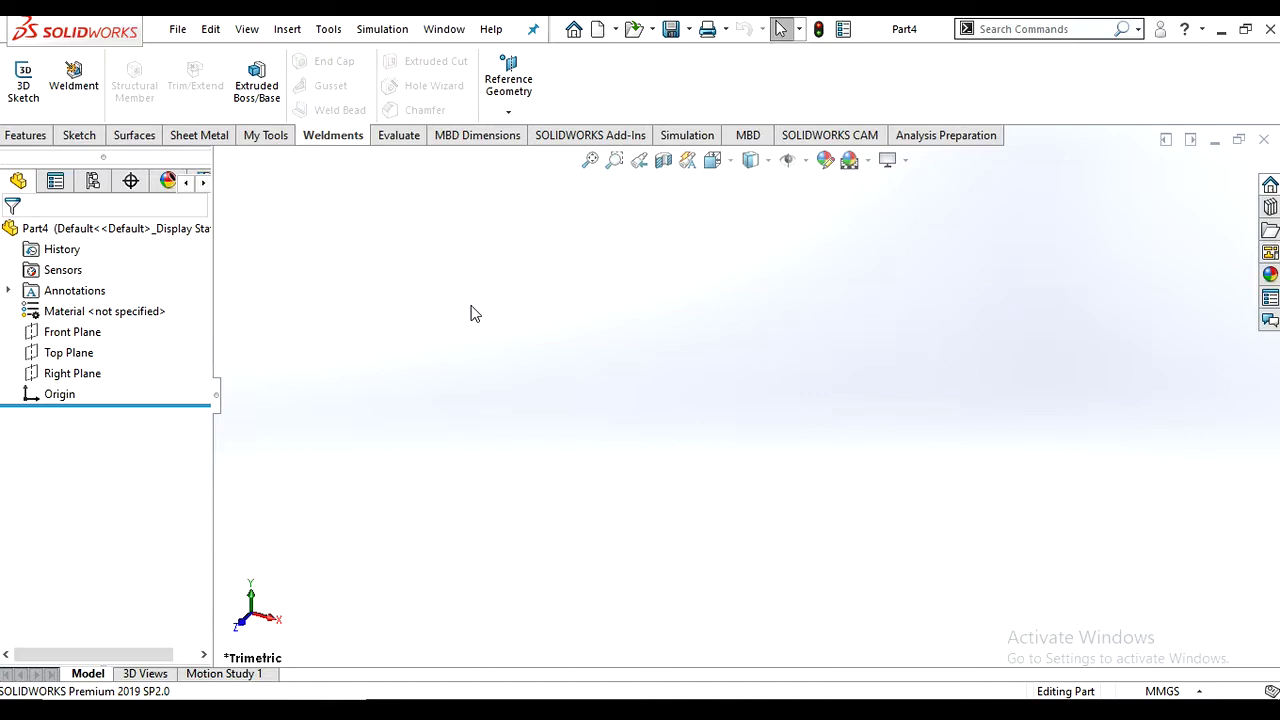
pyautogui.click(382, 33)
pyautogui.click(757, 302)
pyautogui.click(384, 32)
pyautogui.click(382, 32)
pyautogui.click(380, 32)
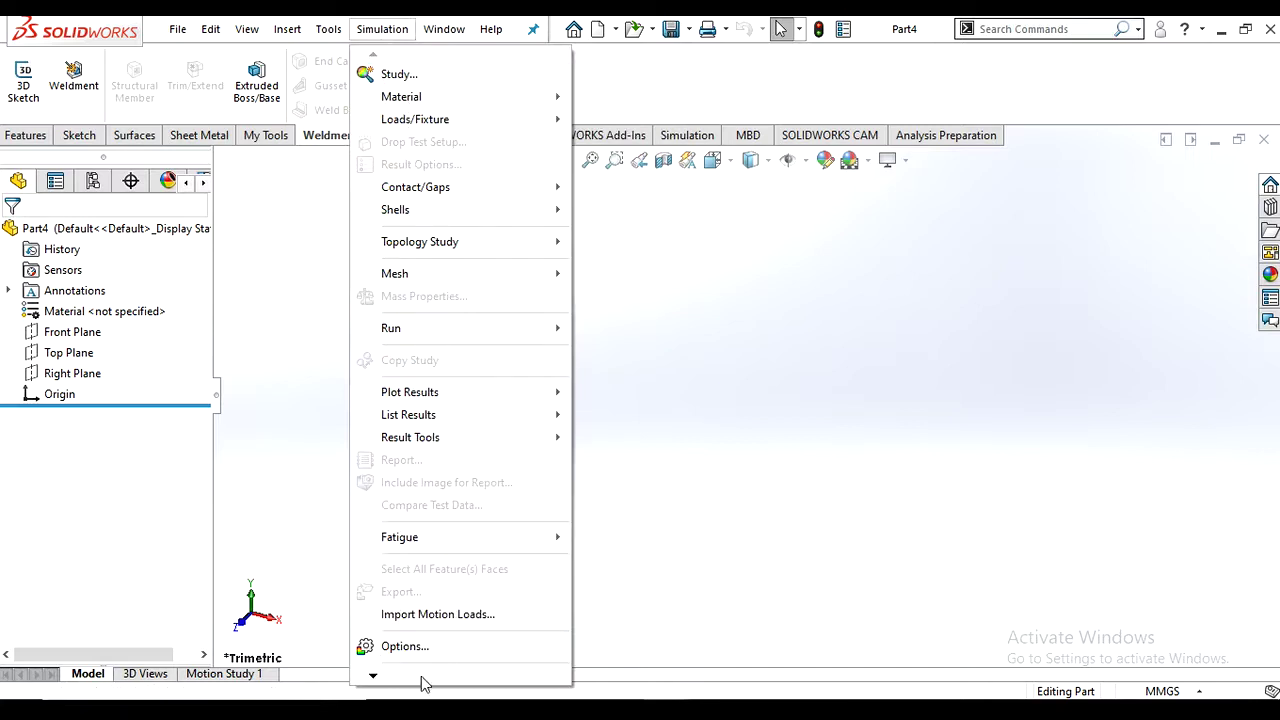
pyautogui.click(703, 318)
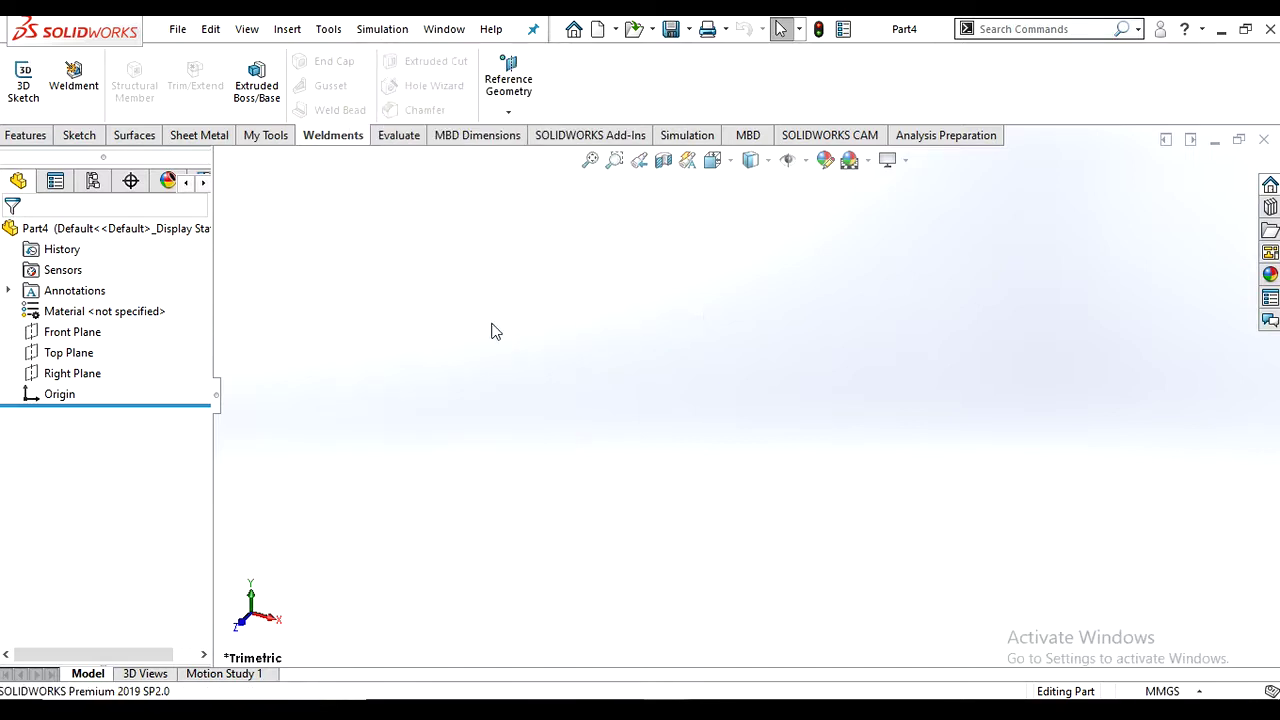
pyautogui.click(40, 139)
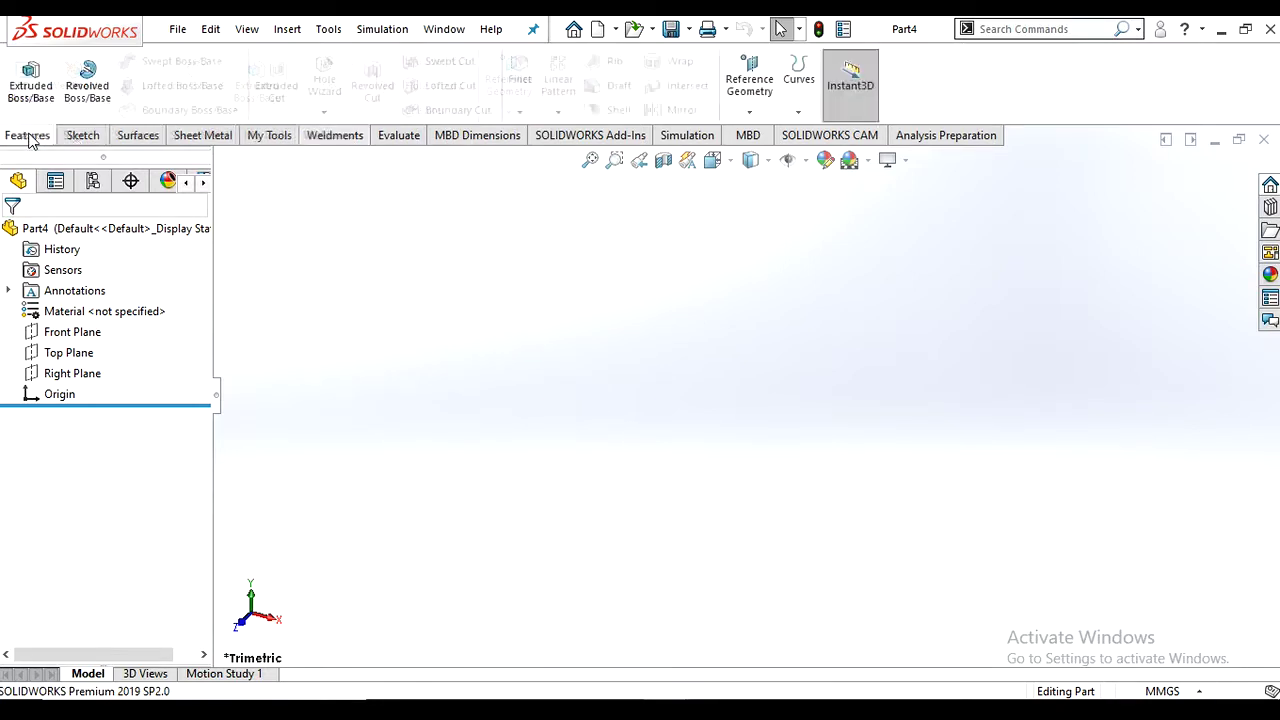
pyautogui.click(82, 138)
pyautogui.click(114, 142)
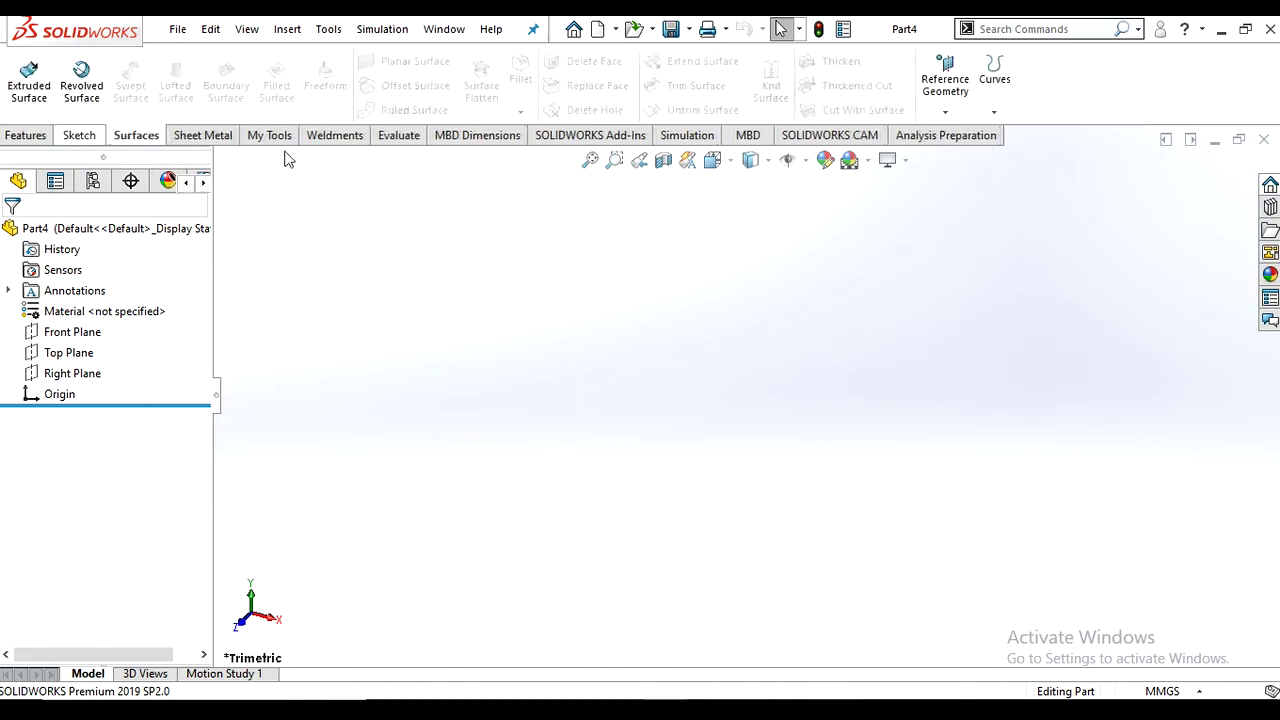
pyautogui.click(690, 136)
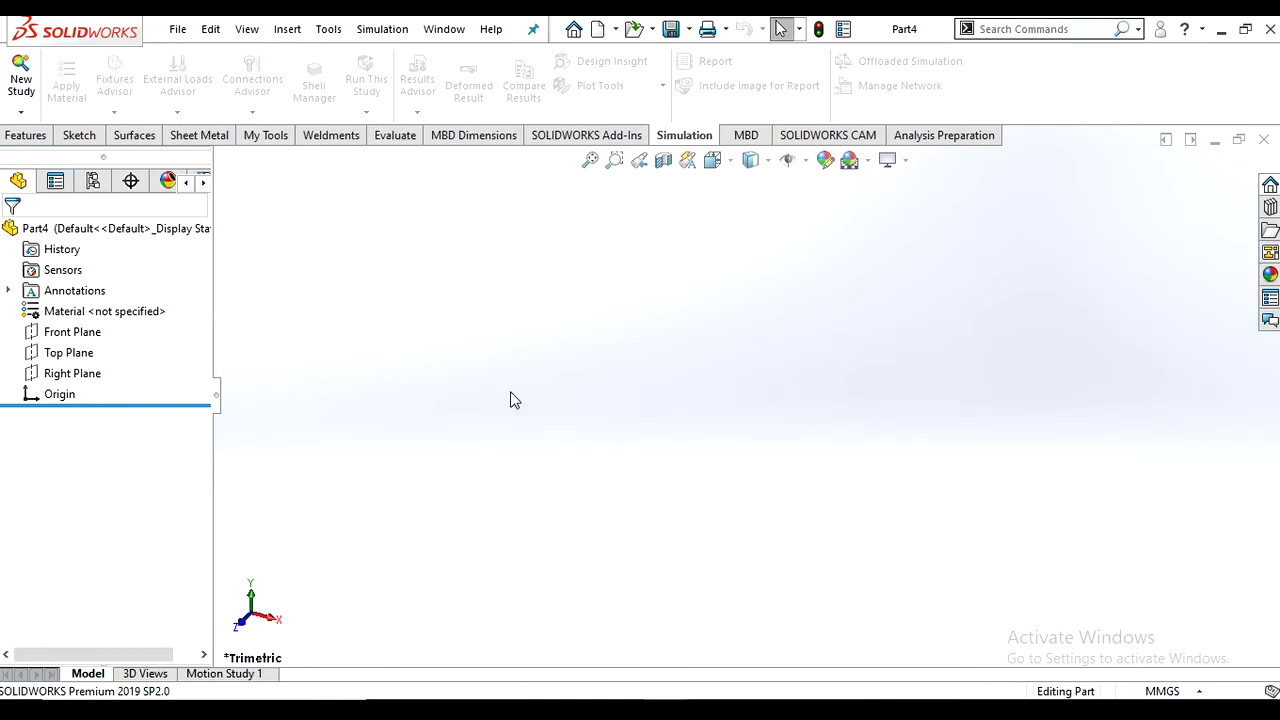
# - Sketch a center rectangle about 179 mm wide on the Top Plane, centred on the origin
pyautogui.click(79, 357)
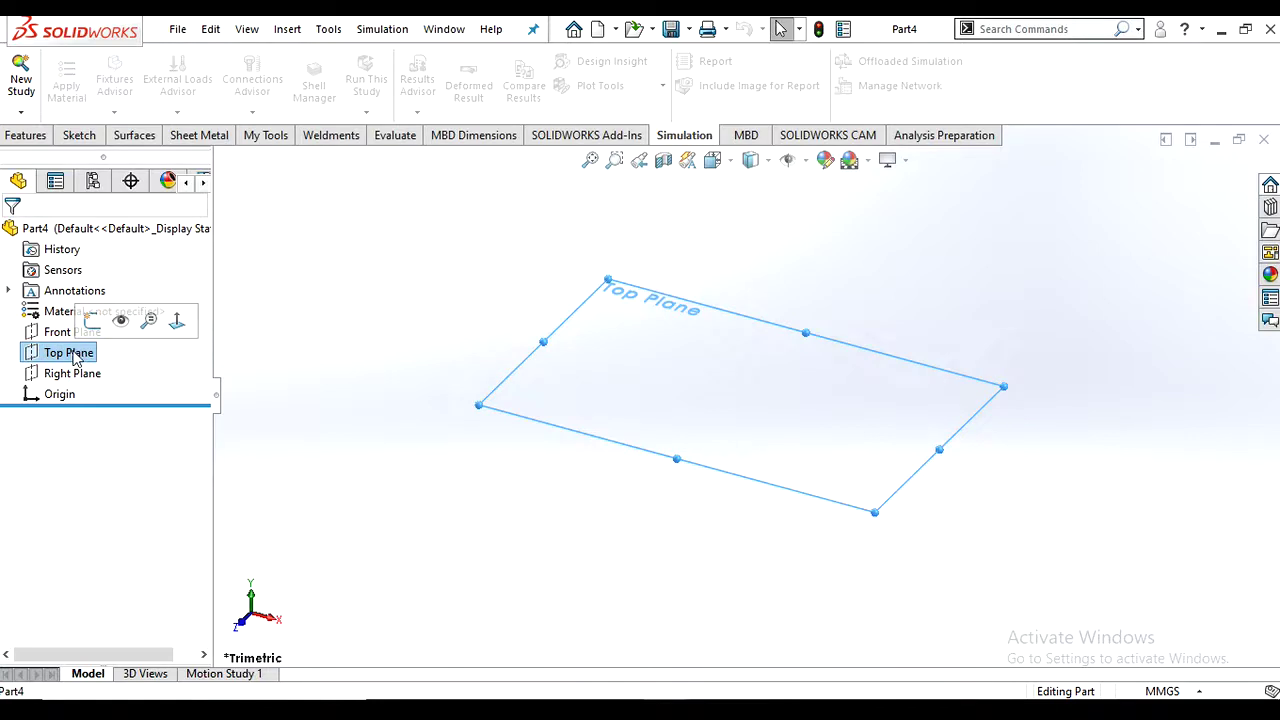
pyautogui.click(93, 318)
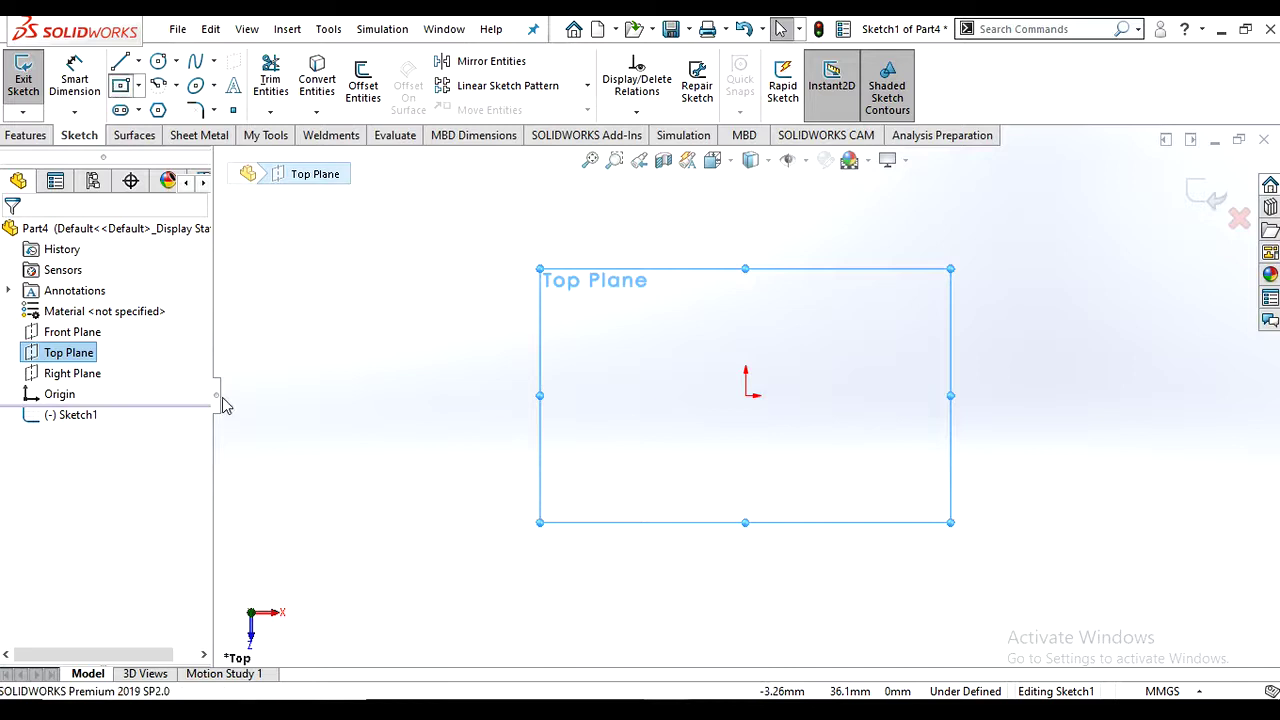
pyautogui.click(745, 395)
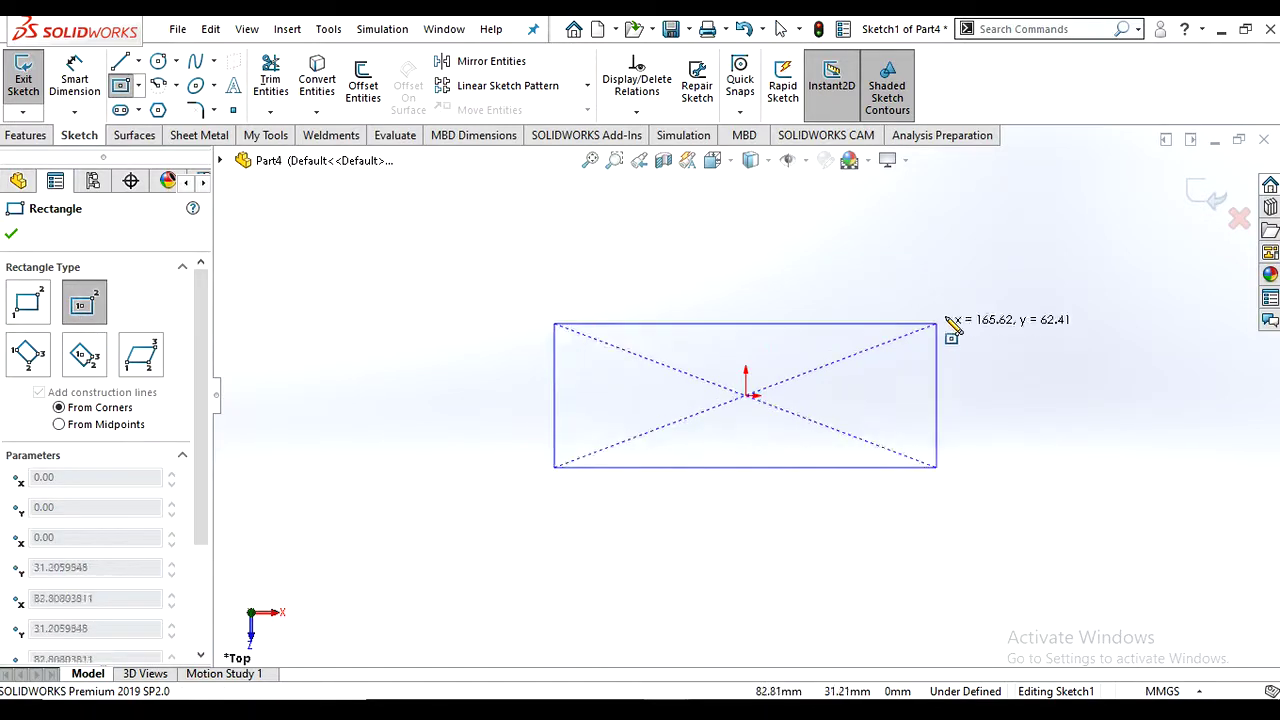
pyautogui.click(951, 296)
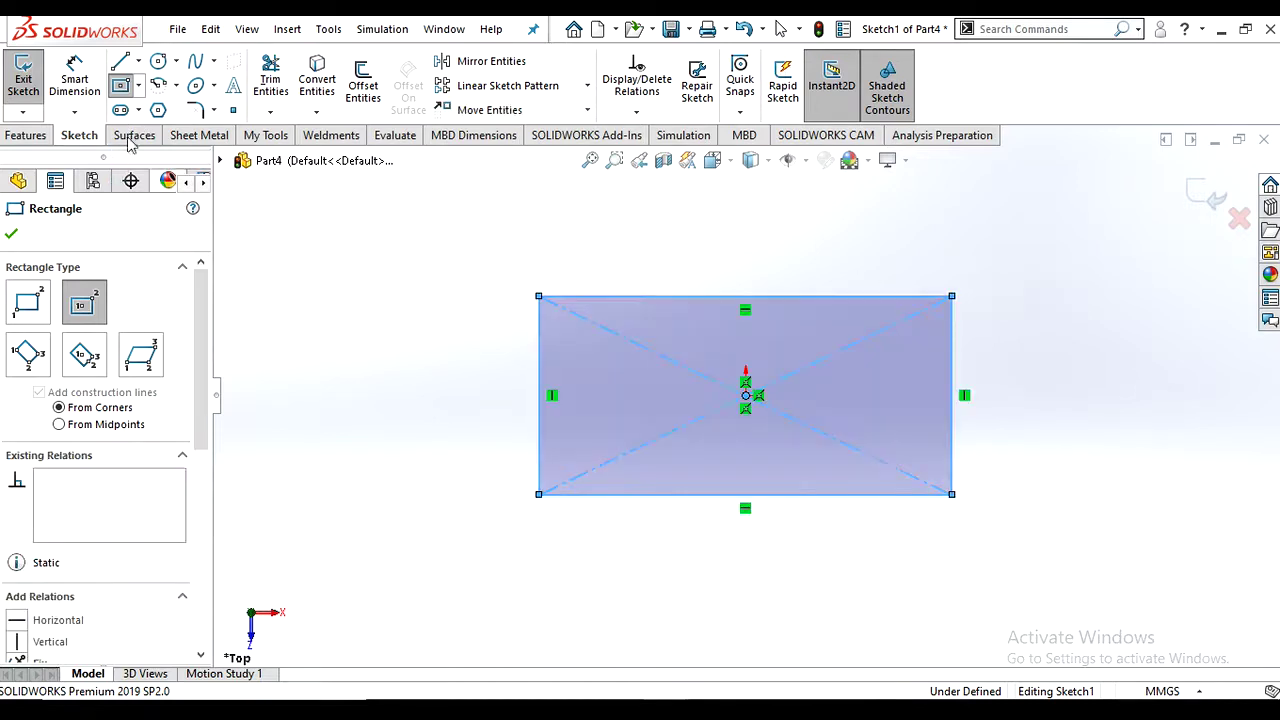
pyautogui.press('Escape')
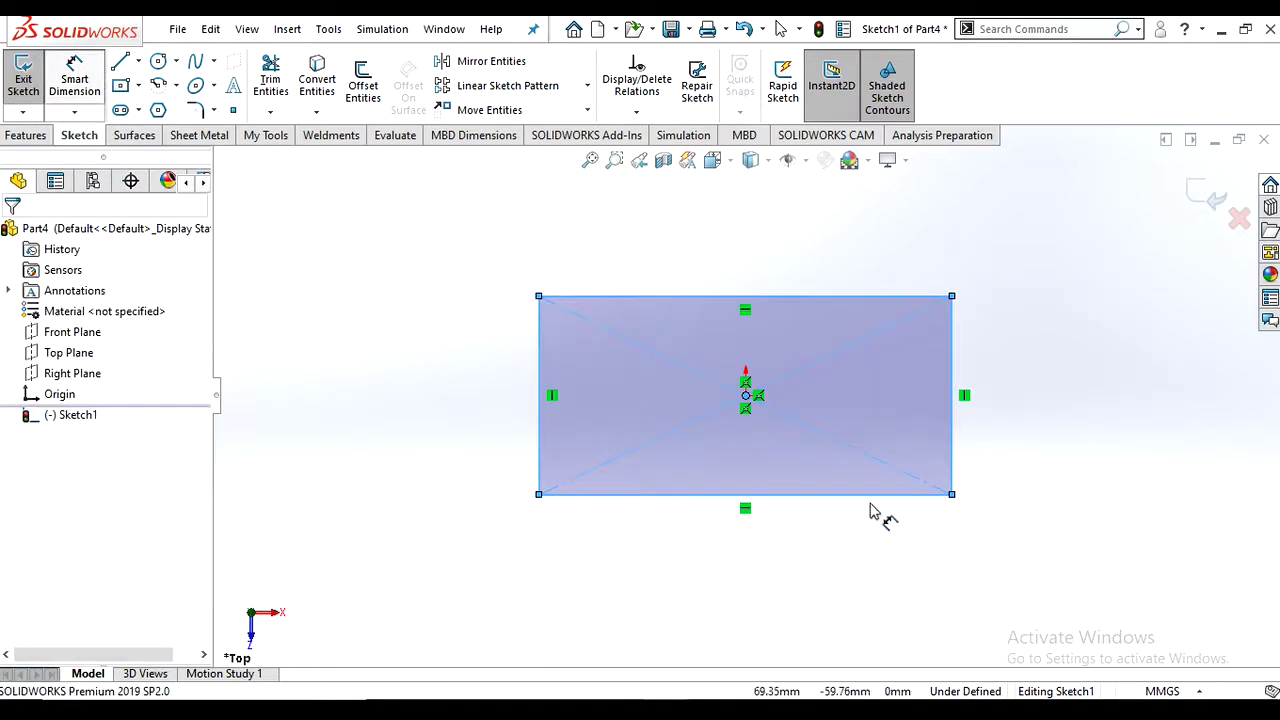
# - Dimension the rectangle to 200 mm wide and 100 mm high
pyautogui.click(870, 495)
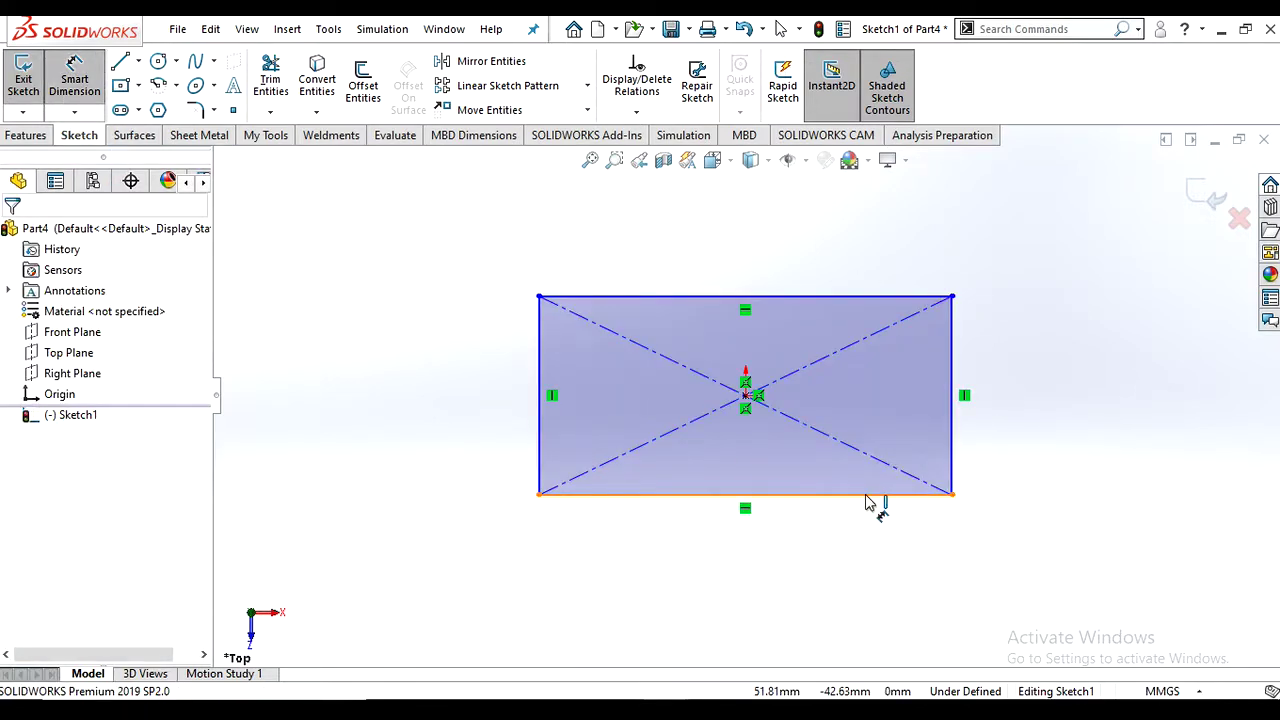
pyautogui.click(776, 586)
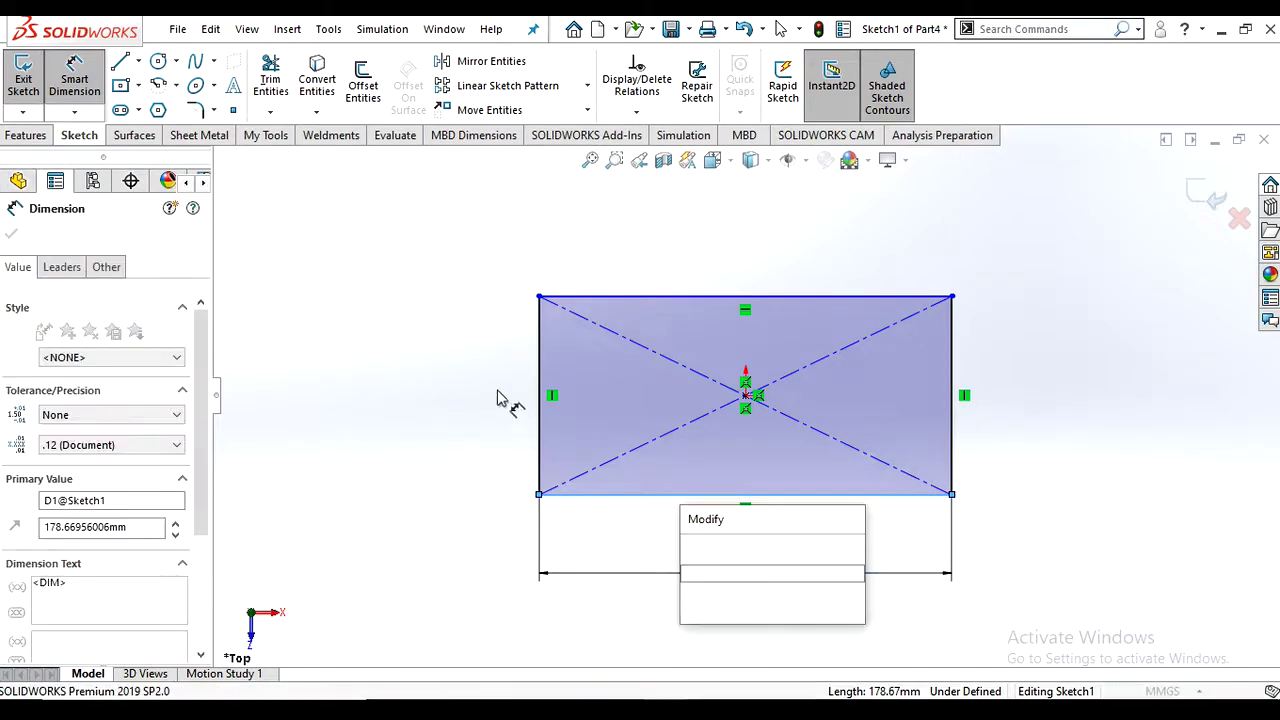
pyautogui.write('200')
pyautogui.press('Return')
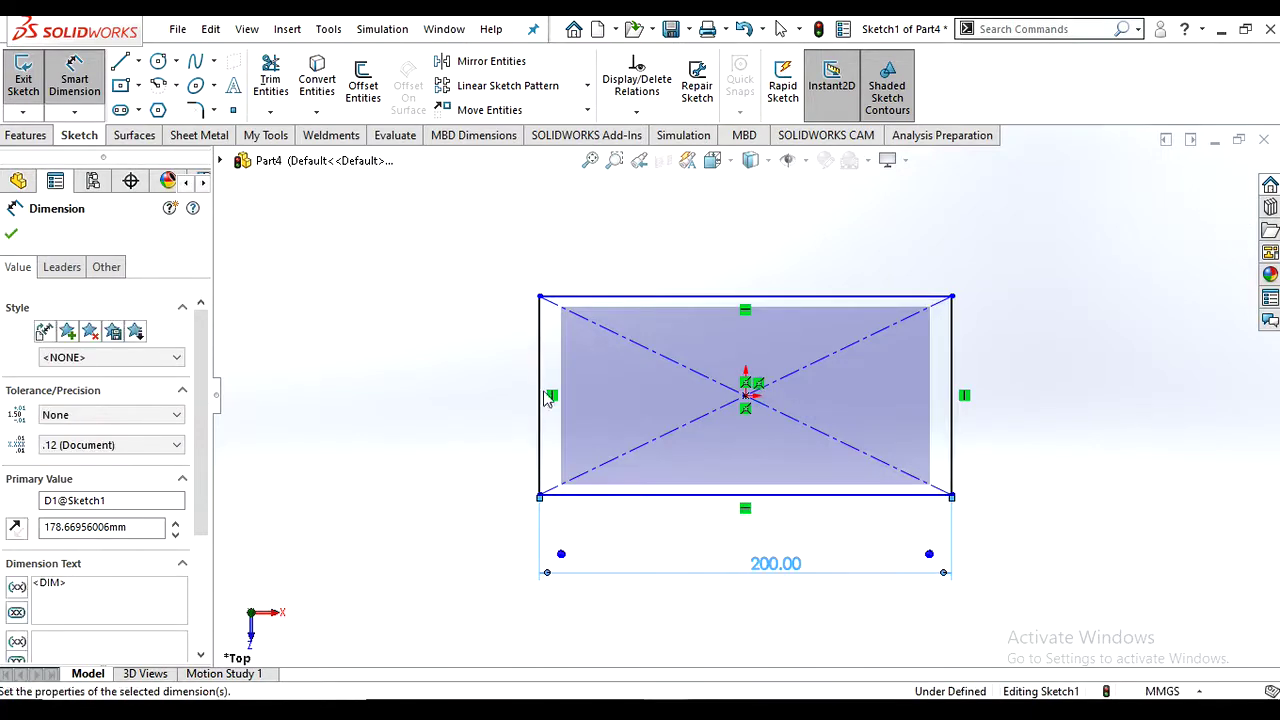
pyautogui.click(472, 412)
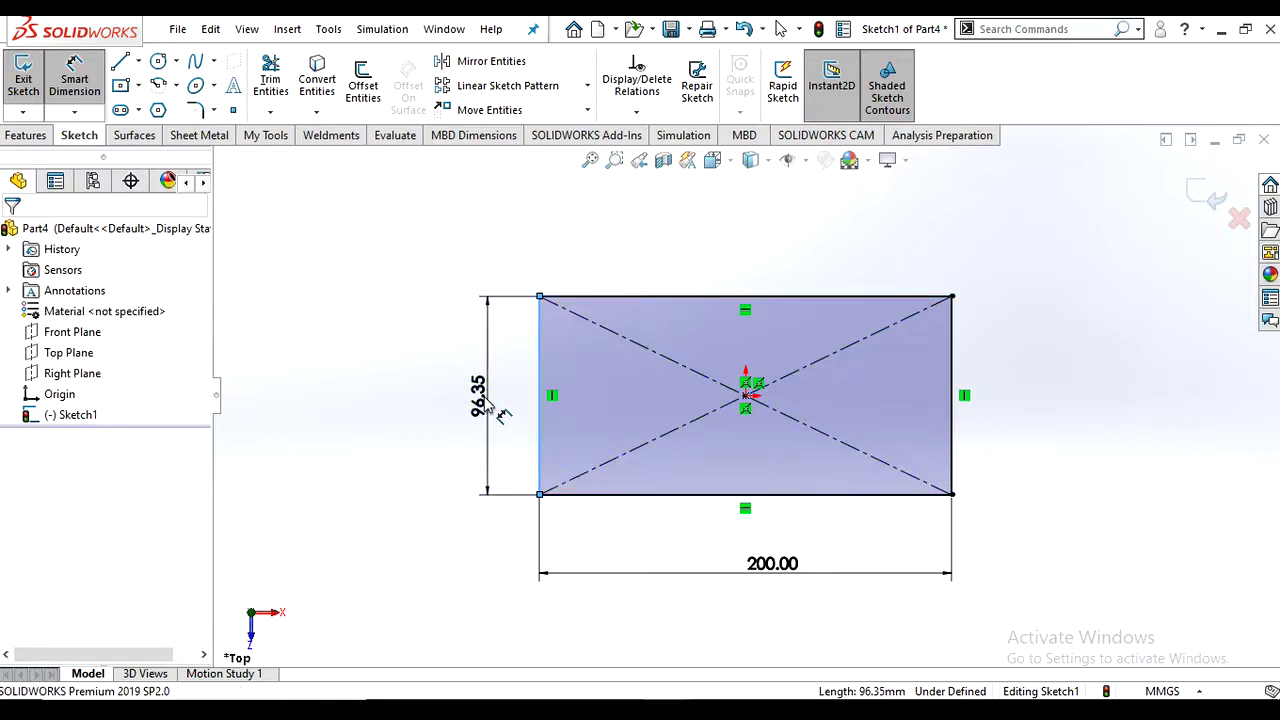
pyautogui.click(487, 400)
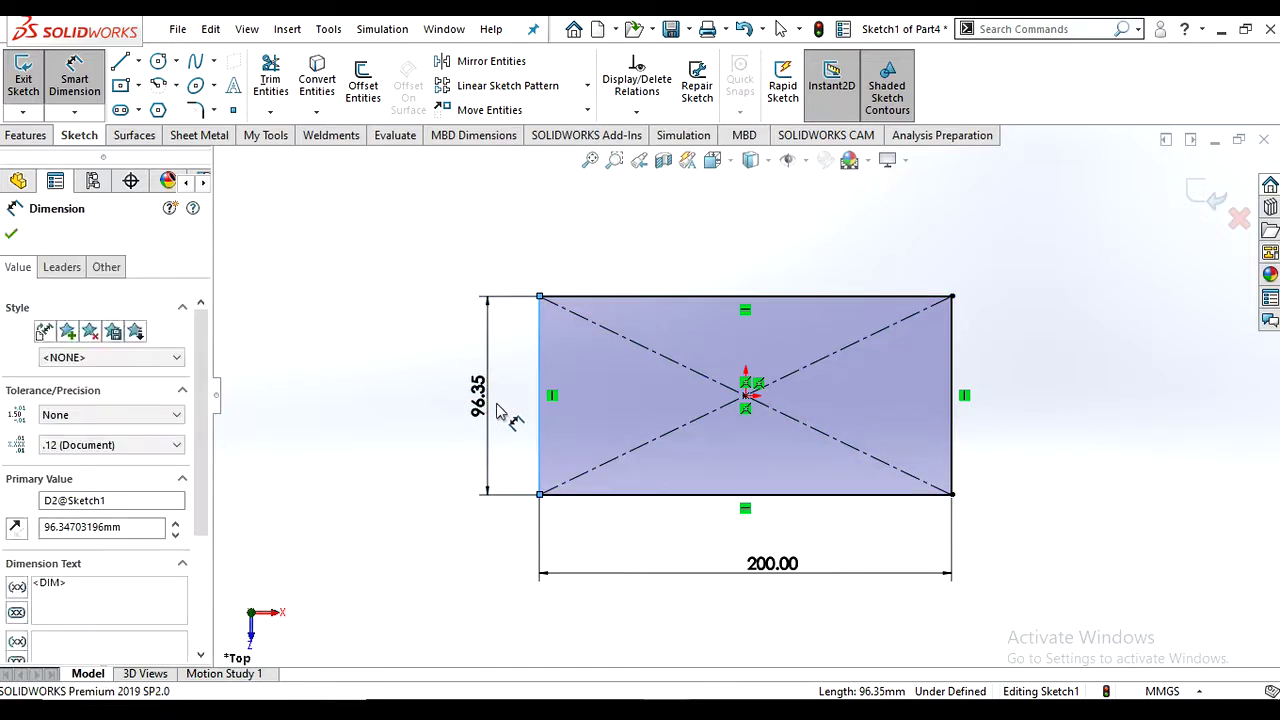
pyautogui.write('100')
pyautogui.press('Escape')
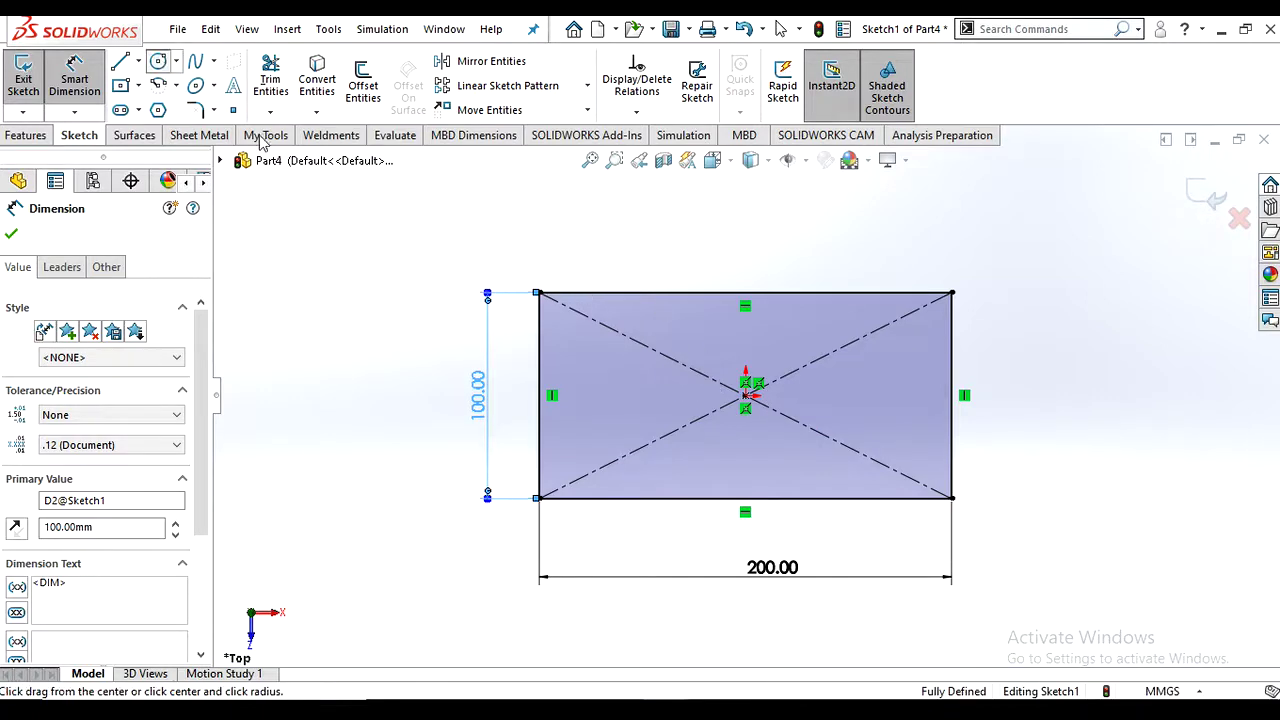
# - Sketch two circles of about 16 mm and 15 mm radius level with the origin, one in each half of the rectangle
pyautogui.click(158, 61)
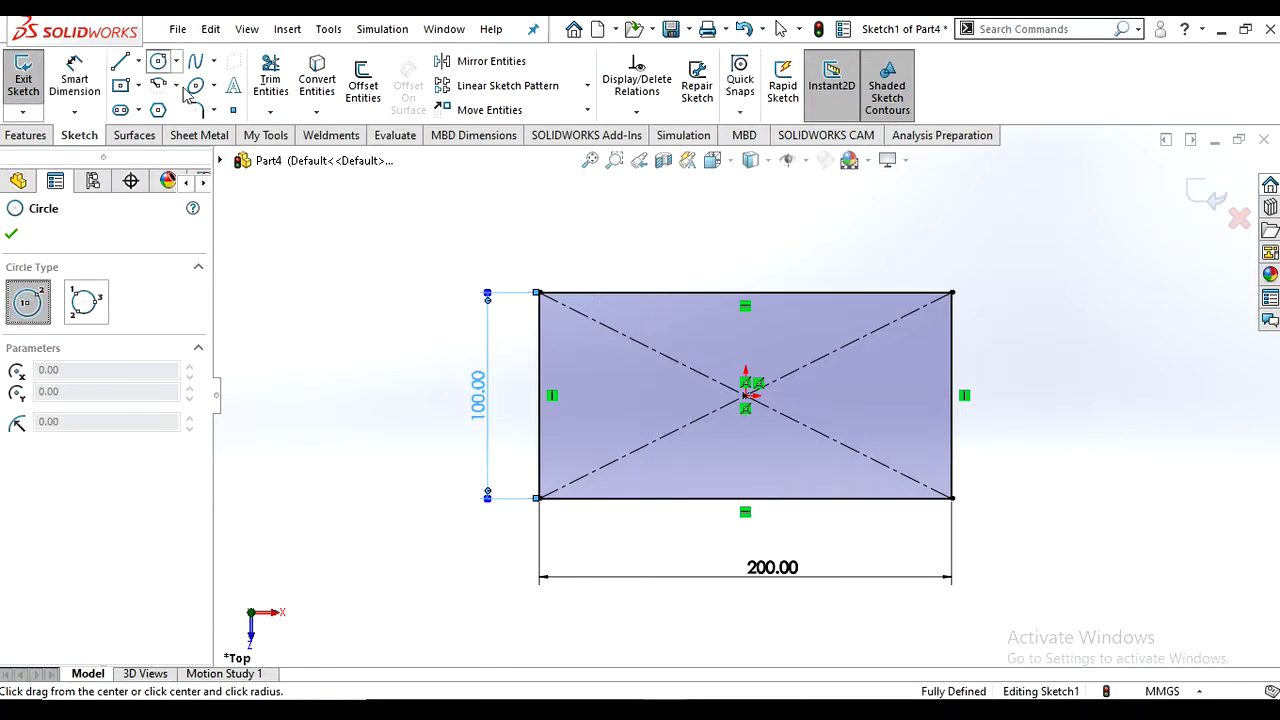
pyautogui.click(636, 388)
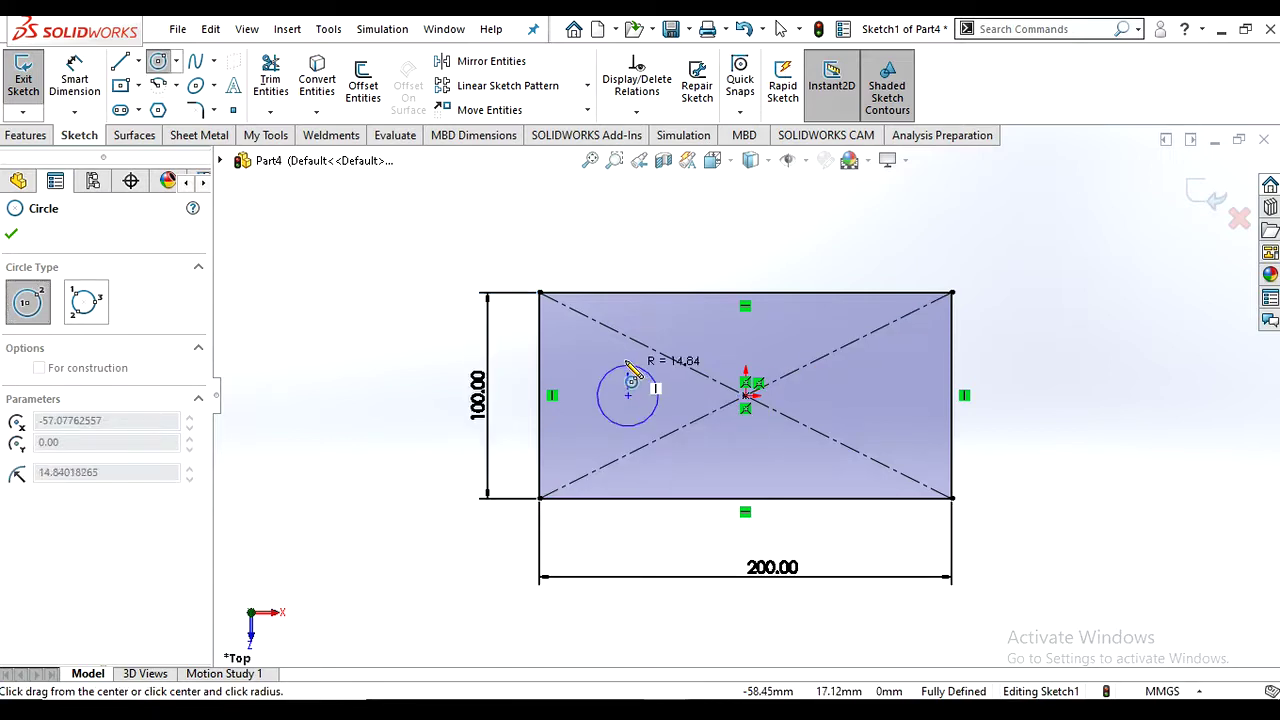
pyautogui.click(625, 368)
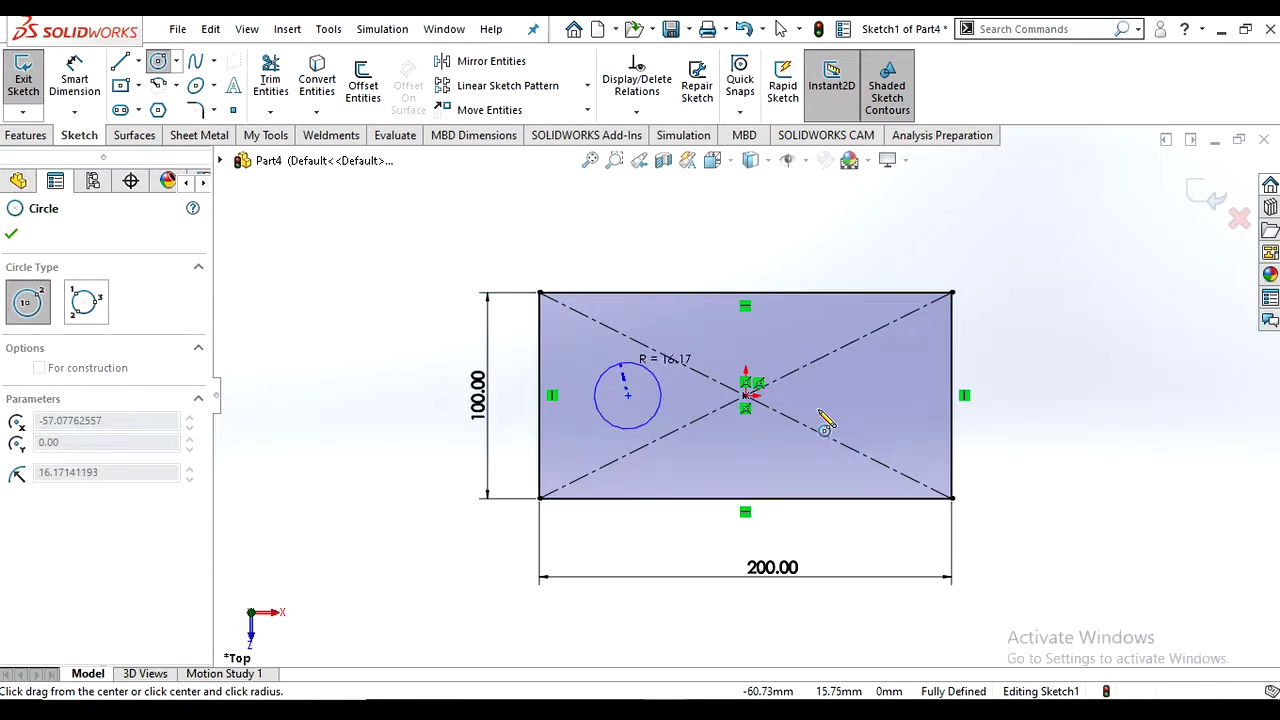
pyautogui.click(866, 395)
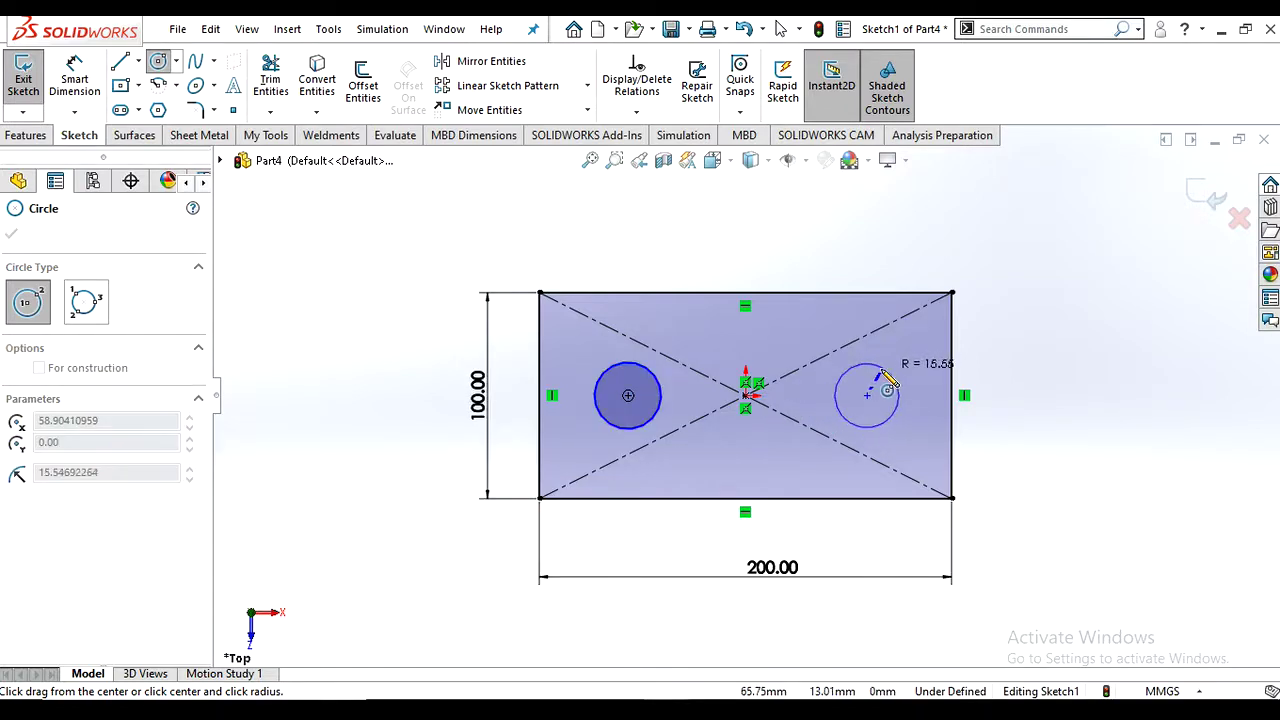
pyautogui.click(879, 368)
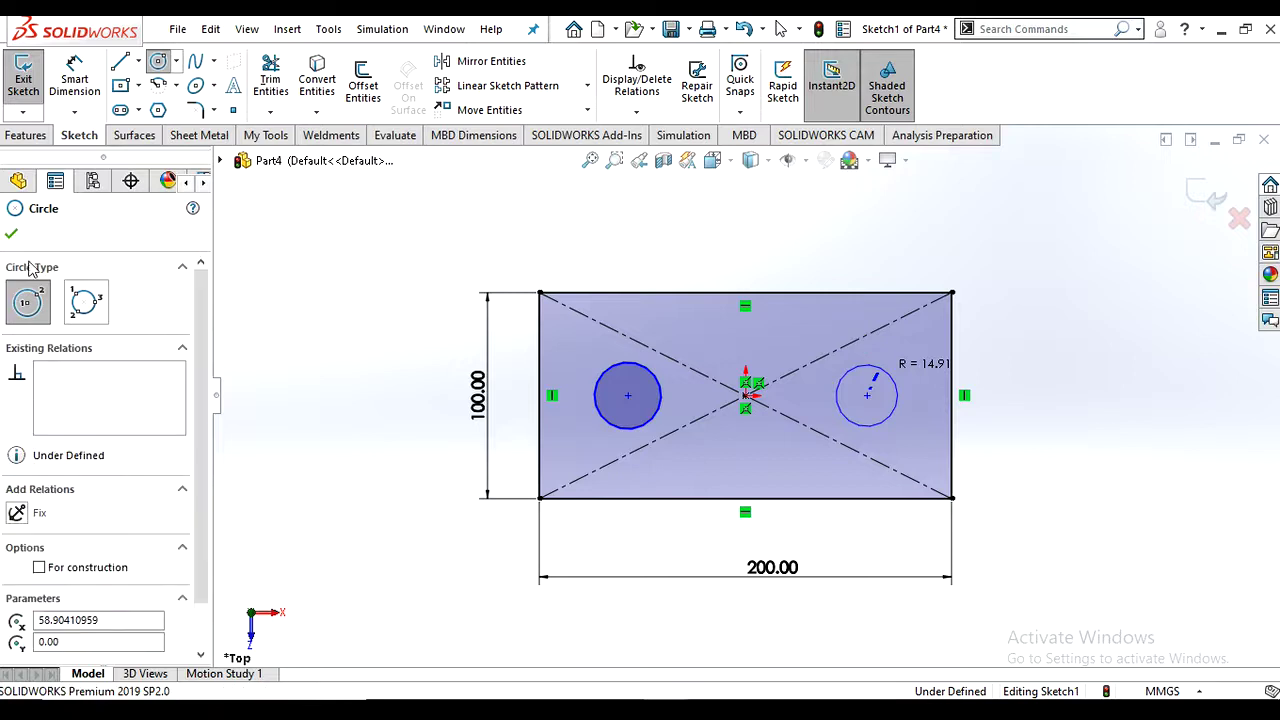
pyautogui.click(11, 233)
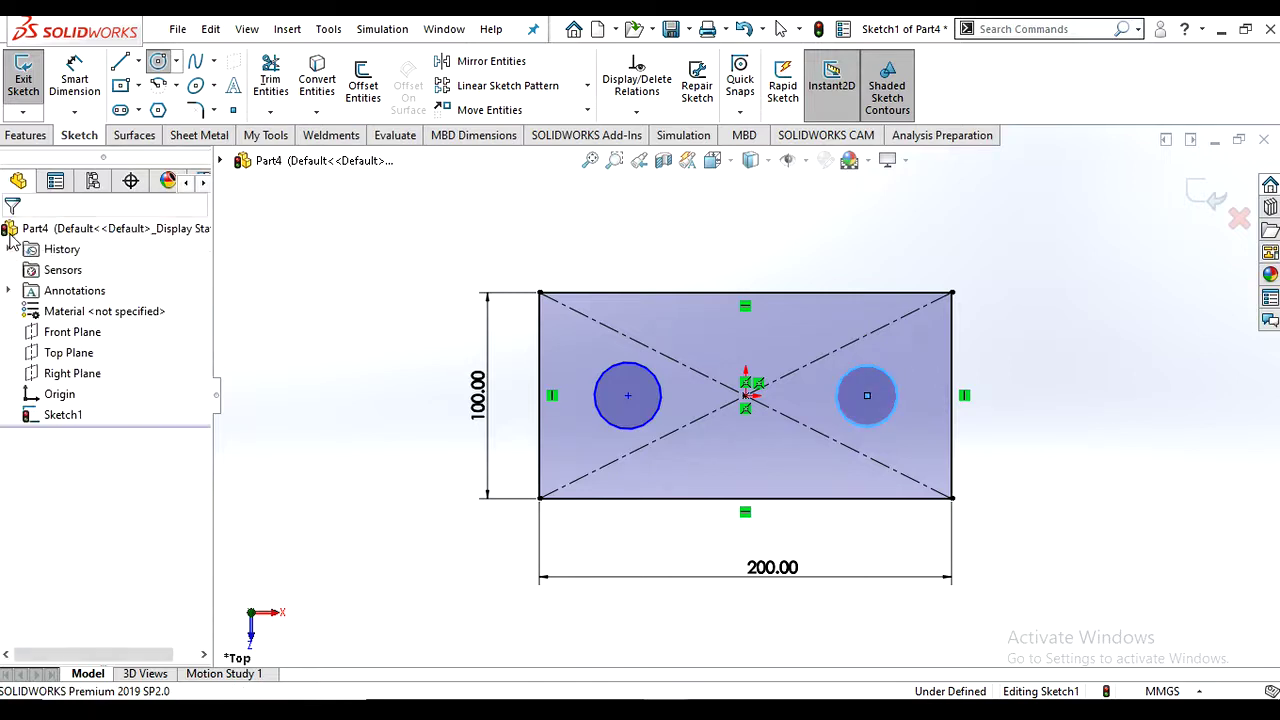
# - Extrude the rectangle with its two circles 40 mm using the Mid Plane end condition
pyautogui.click(26, 137)
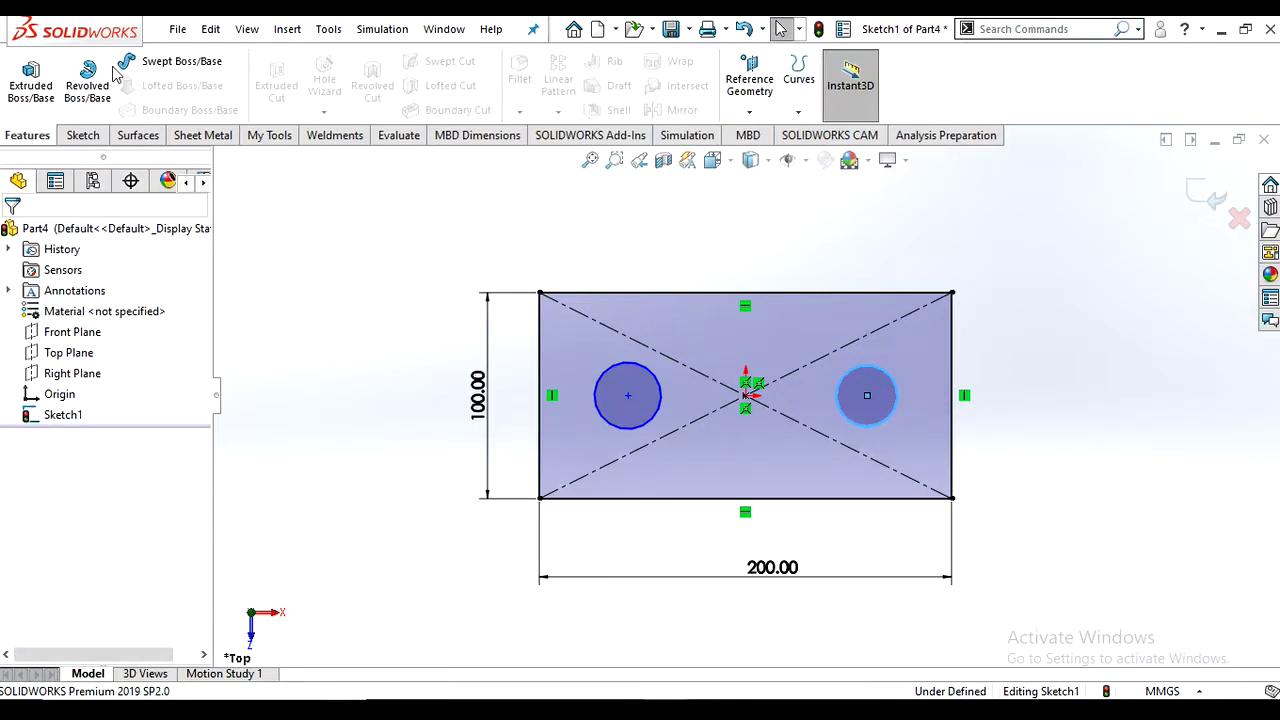
pyautogui.click(30, 80)
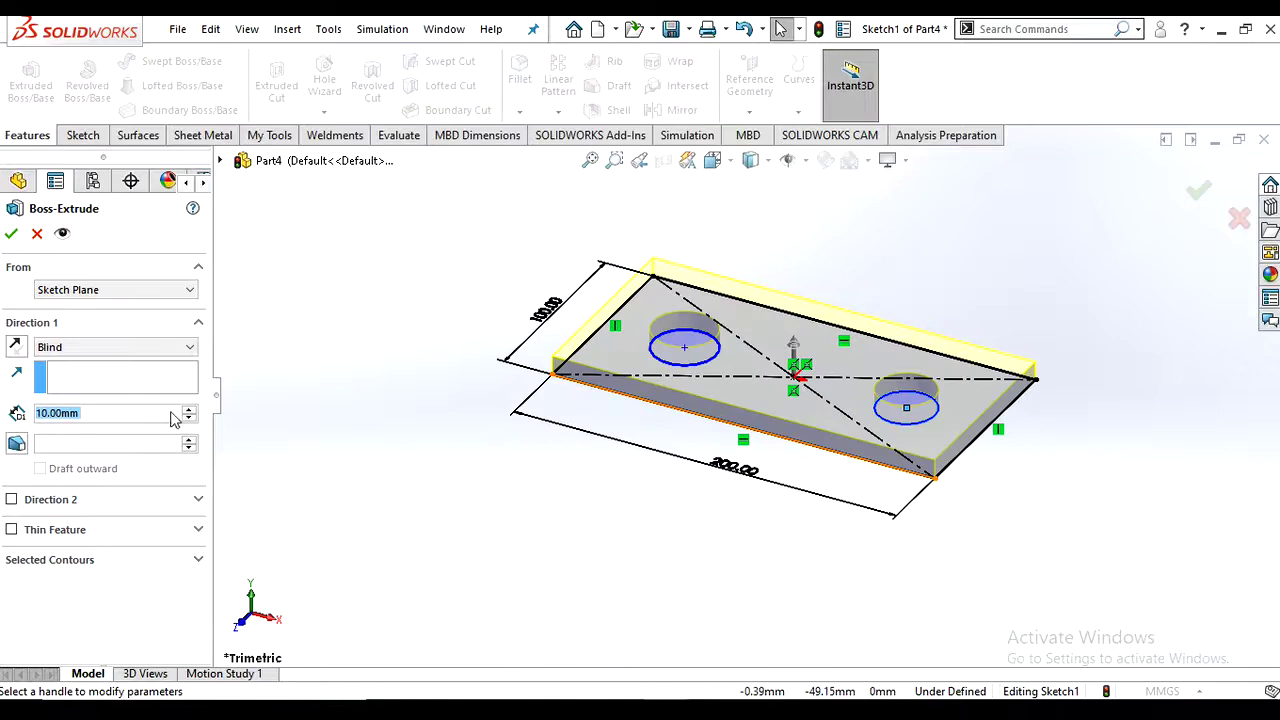
pyautogui.doubleClick(188, 409)
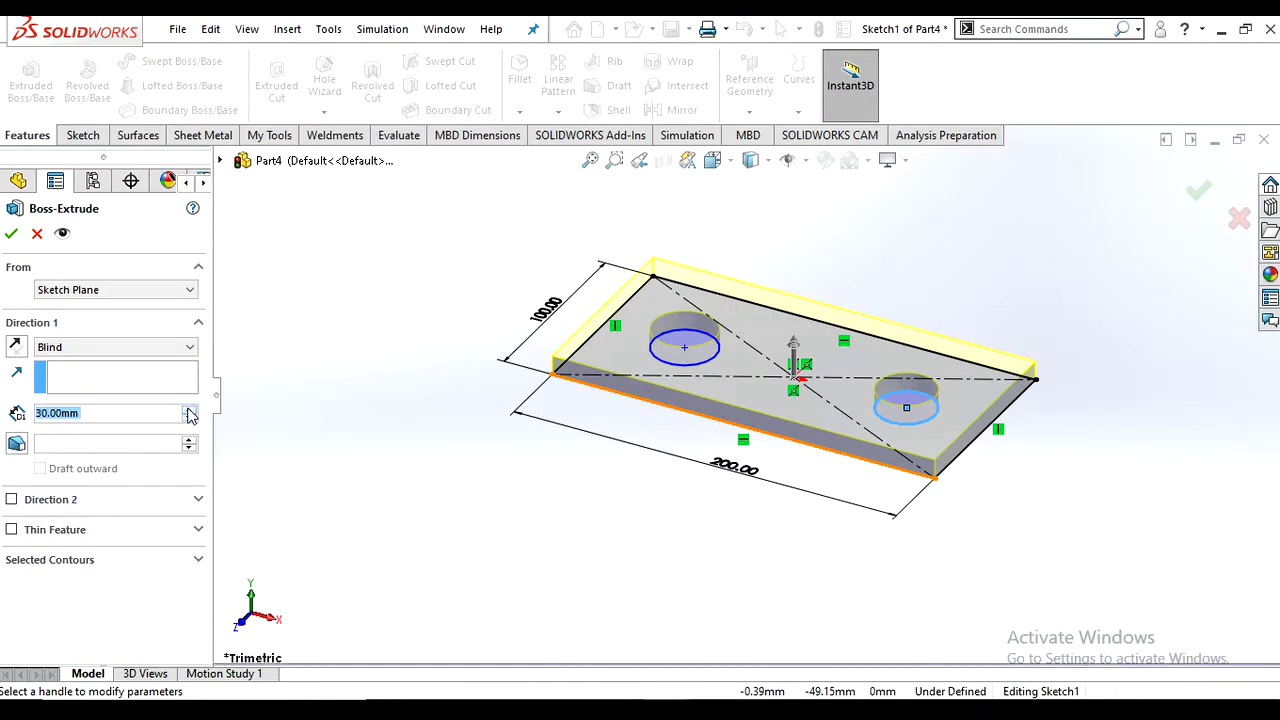
pyautogui.click(189, 411)
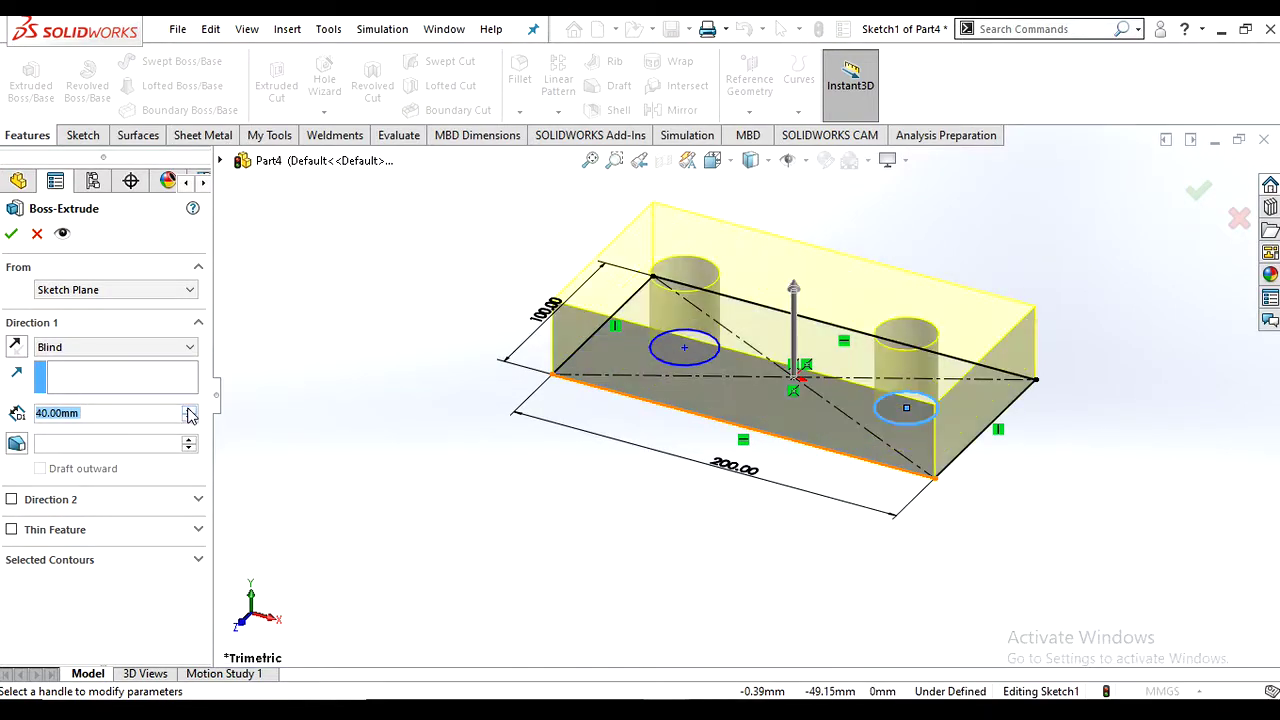
pyautogui.click(109, 347)
pyautogui.click(110, 428)
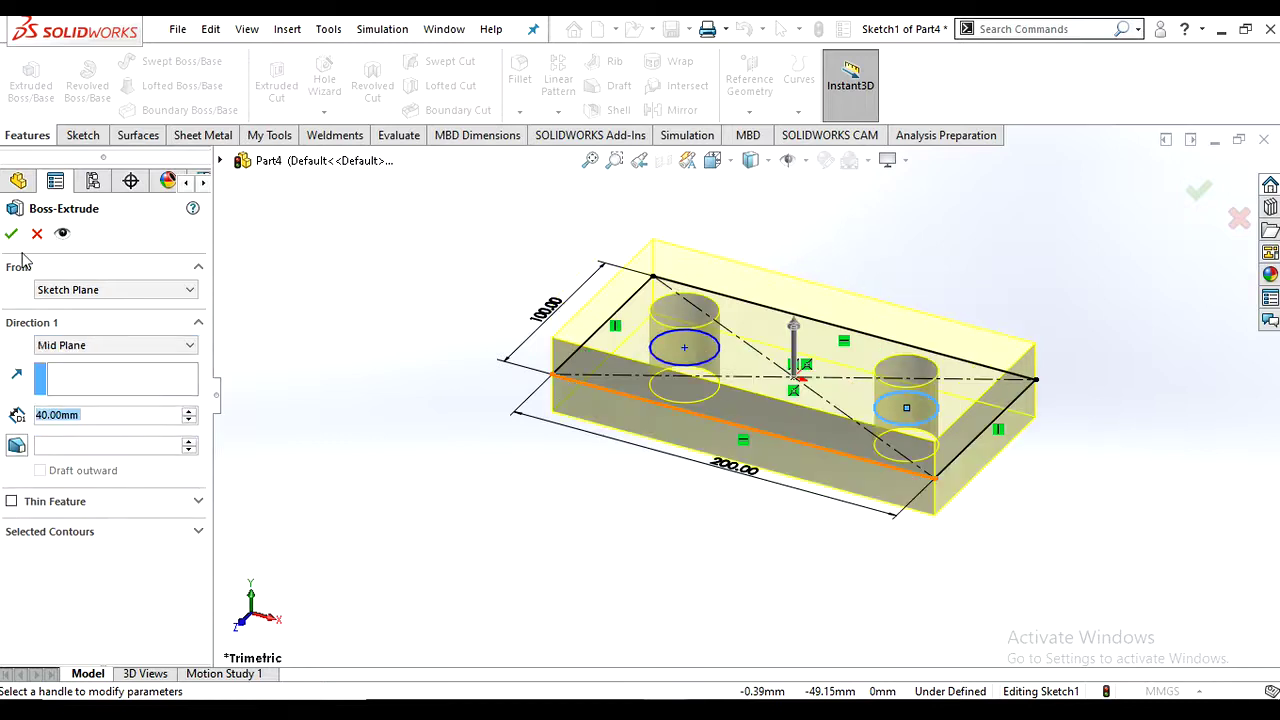
pyautogui.click(11, 233)
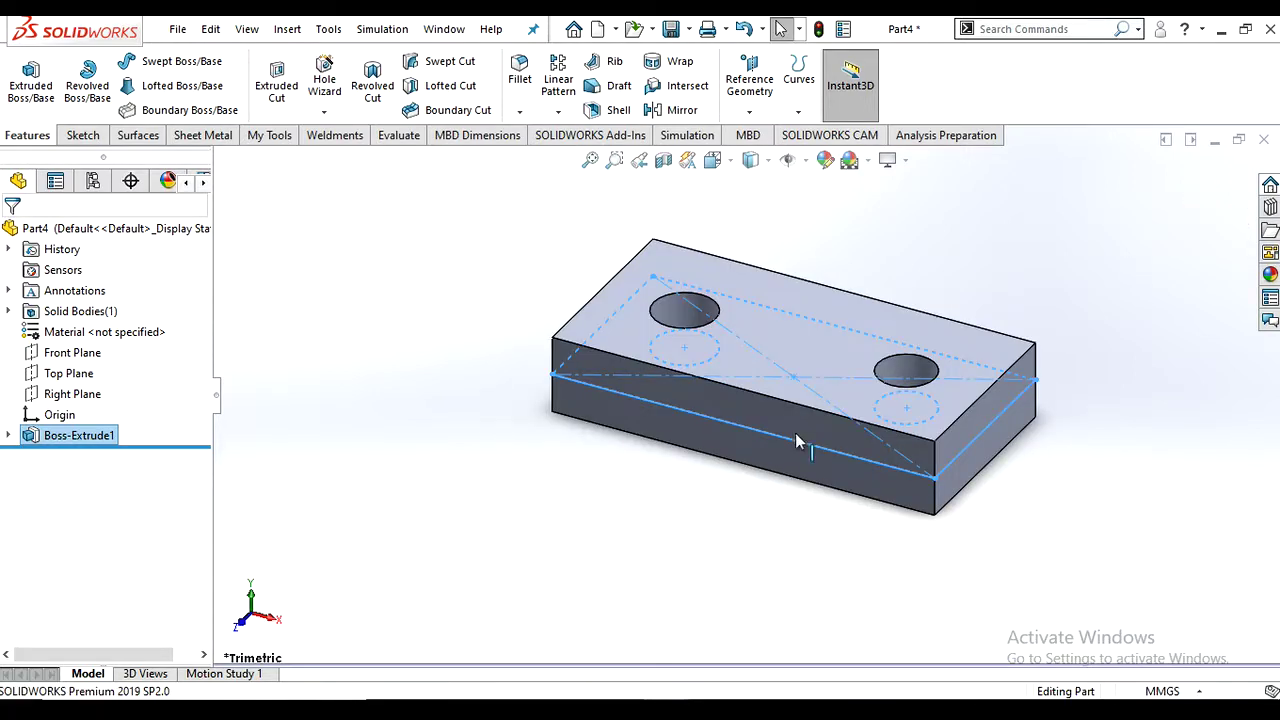
pyautogui.scroll(5, 795, 430)
pyautogui.scroll(-4, 757, 398)
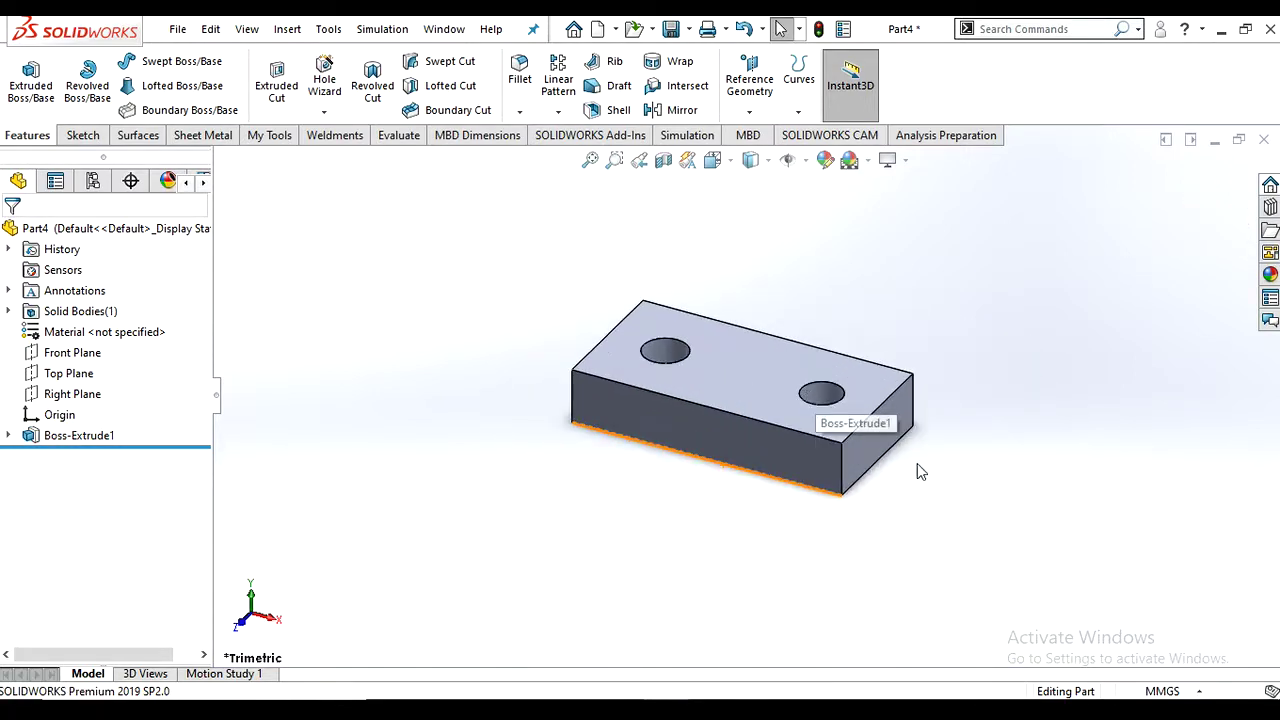
pyautogui.moveTo(942, 356); pyautogui.dragTo(786, 398, button='middle')
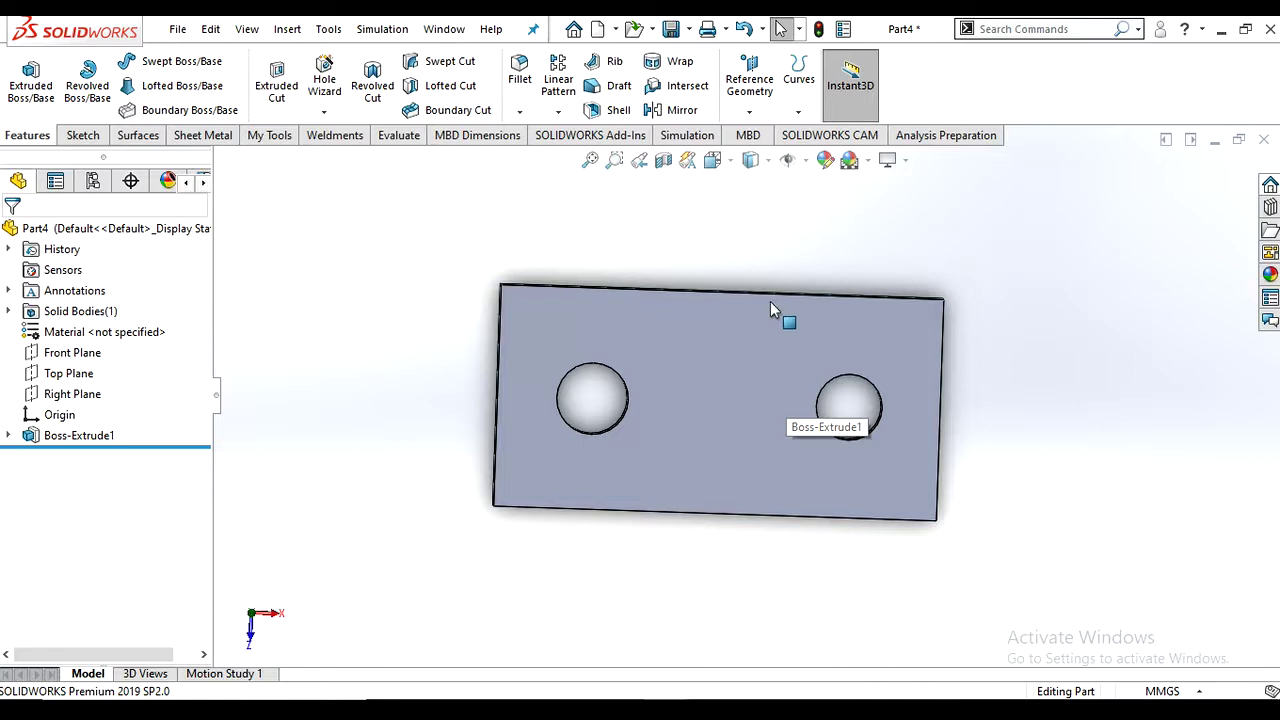
pyautogui.moveTo(817, 258)
pyautogui.mouseDown(button='middle')
pyautogui.moveTo(829, 225)
pyautogui.moveTo(825, 240)
pyautogui.mouseUp(button='middle')
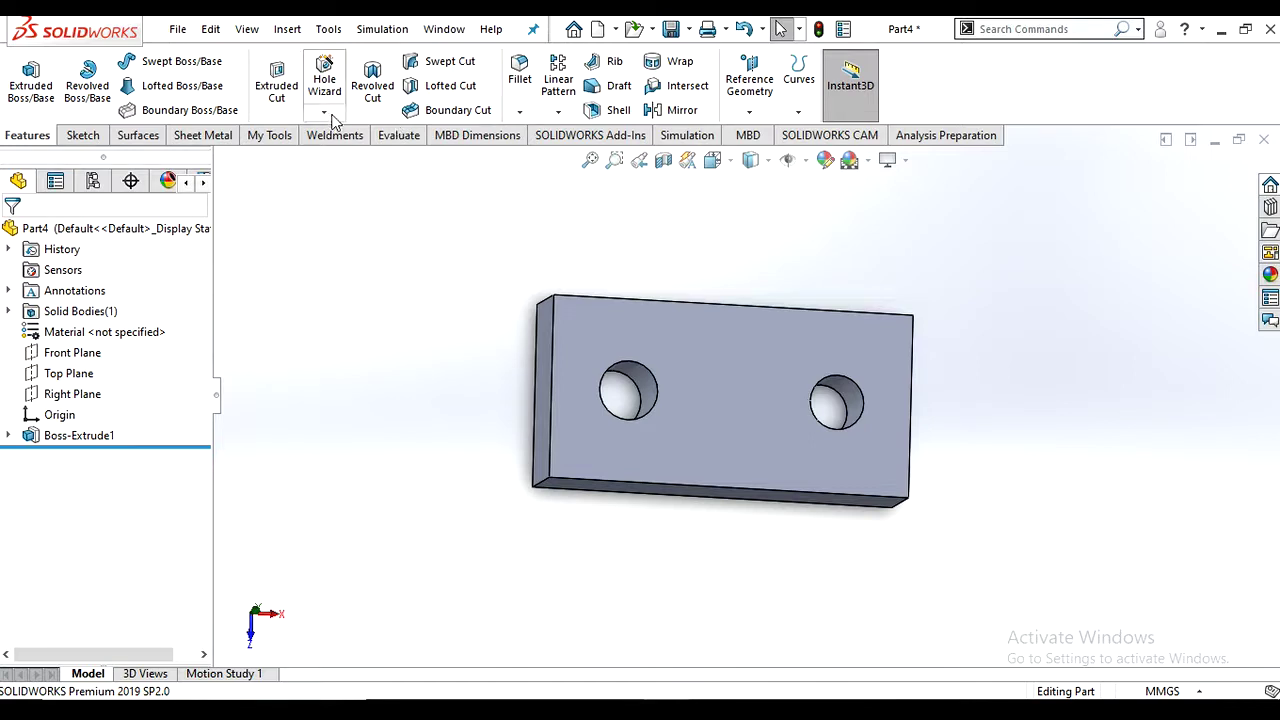
pyautogui.scroll(-3, 686, 404)
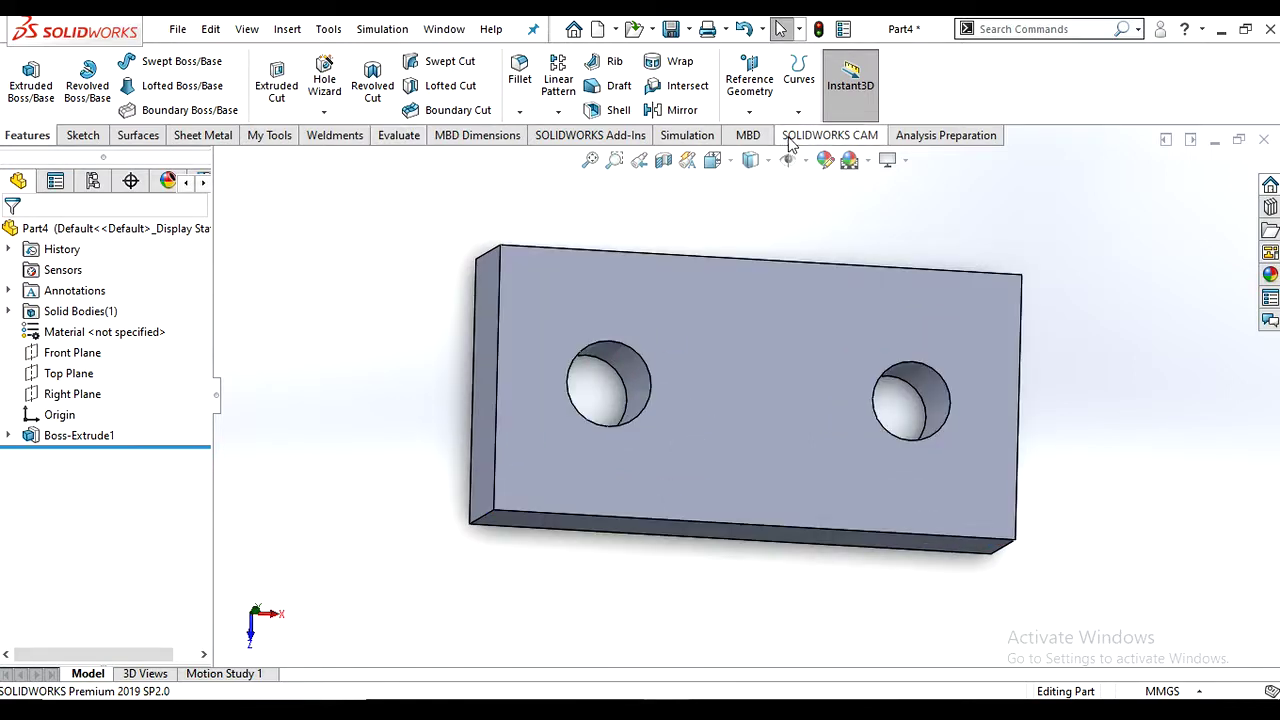
# - Create a new Static simulation study and enlarge the feature tree area above the study tree
pyautogui.click(688, 136)
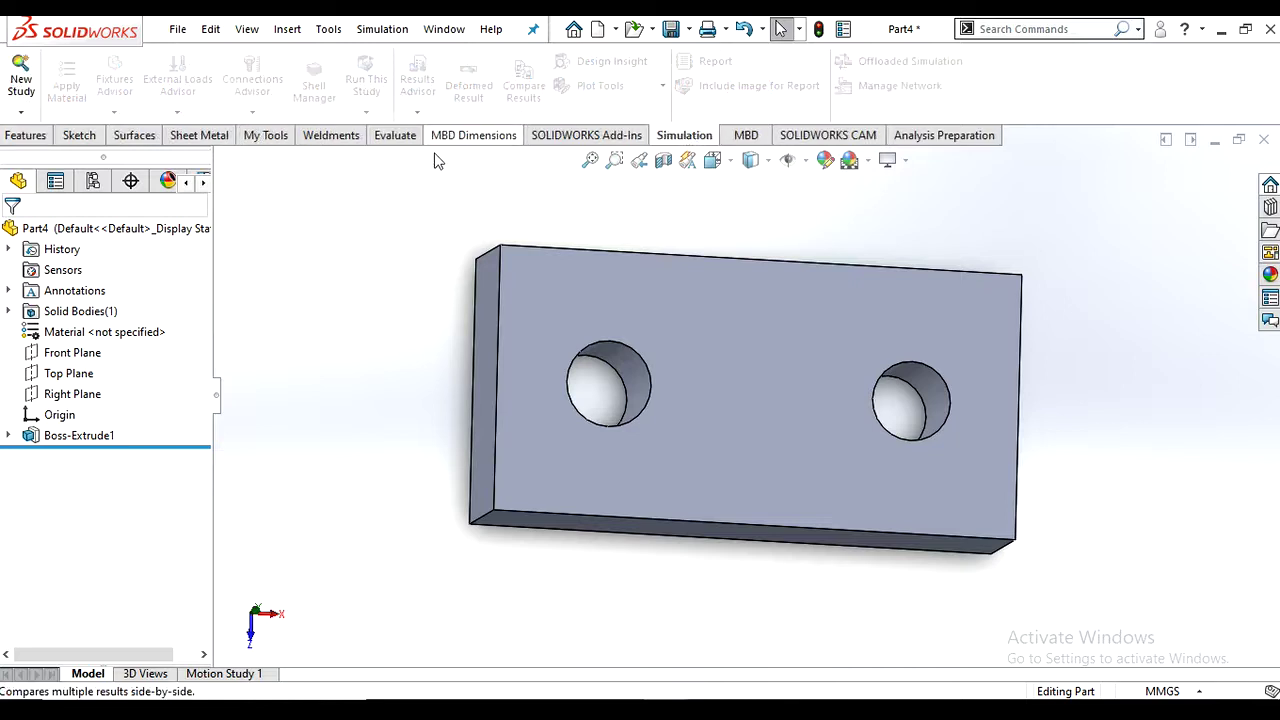
pyautogui.click(22, 114)
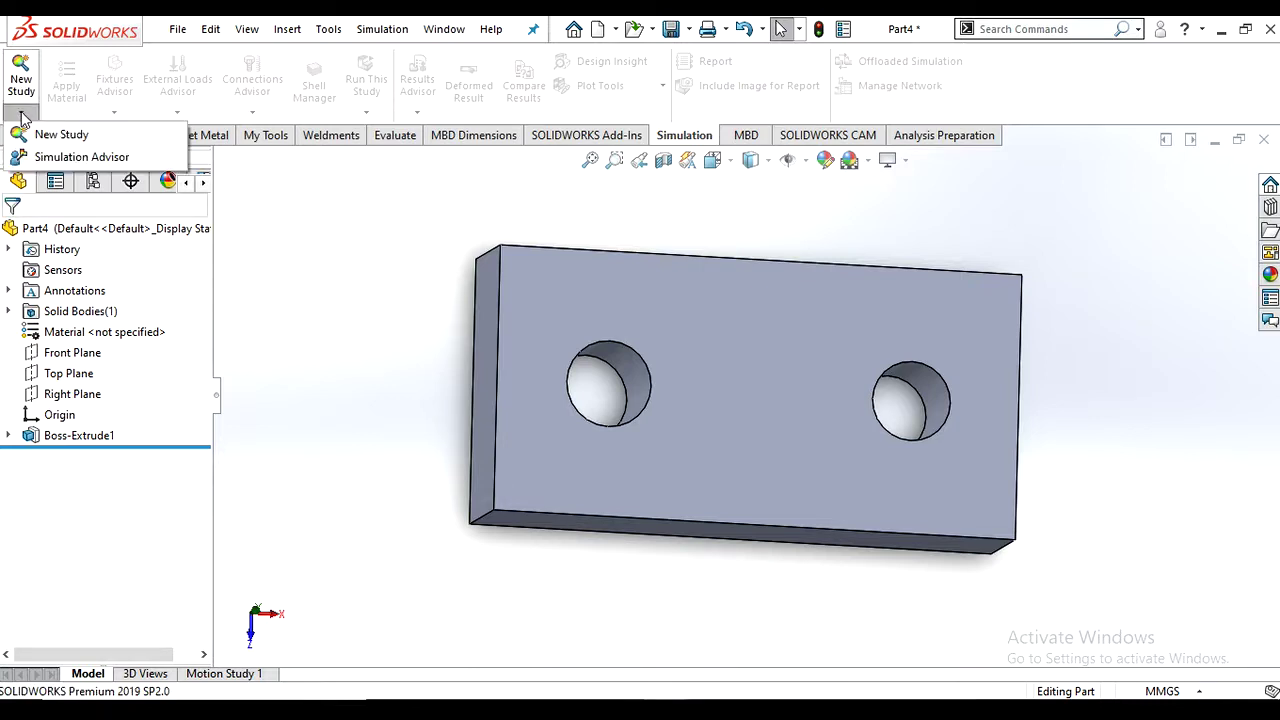
pyautogui.click(86, 137)
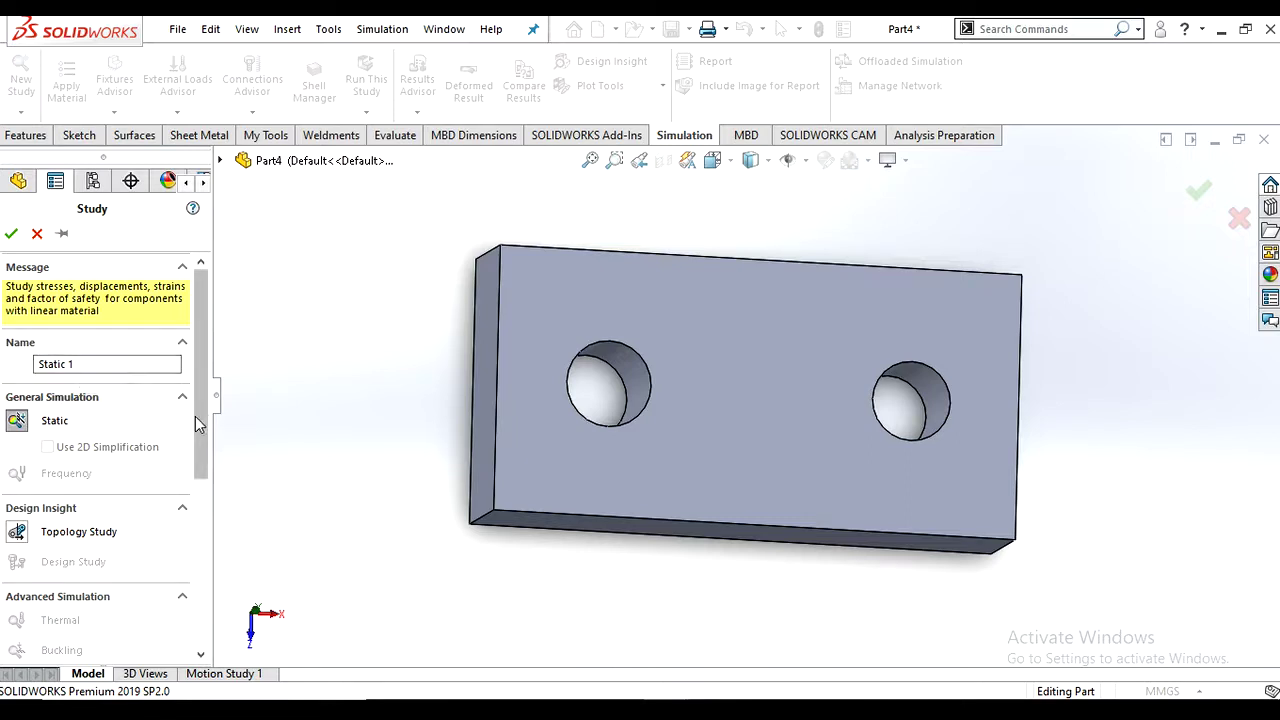
pyautogui.scroll(-2, 195, 416)
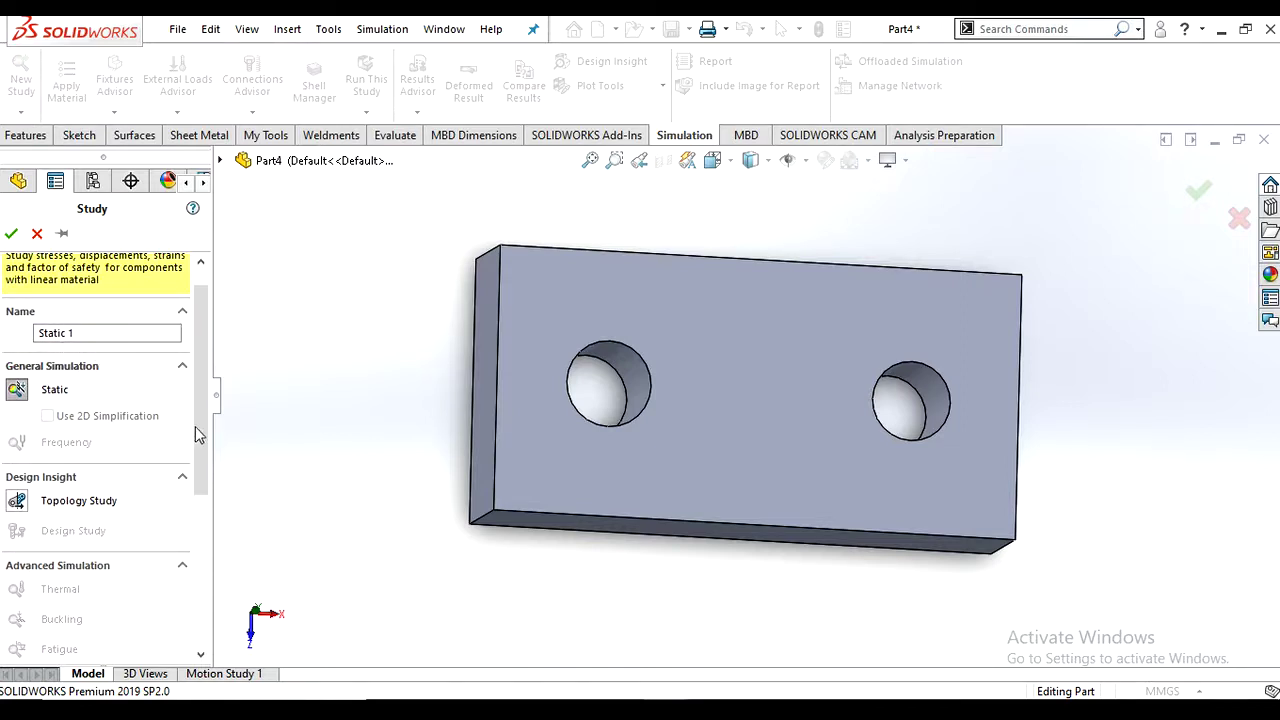
pyautogui.moveTo(200, 428); pyautogui.dragTo(200, 487)
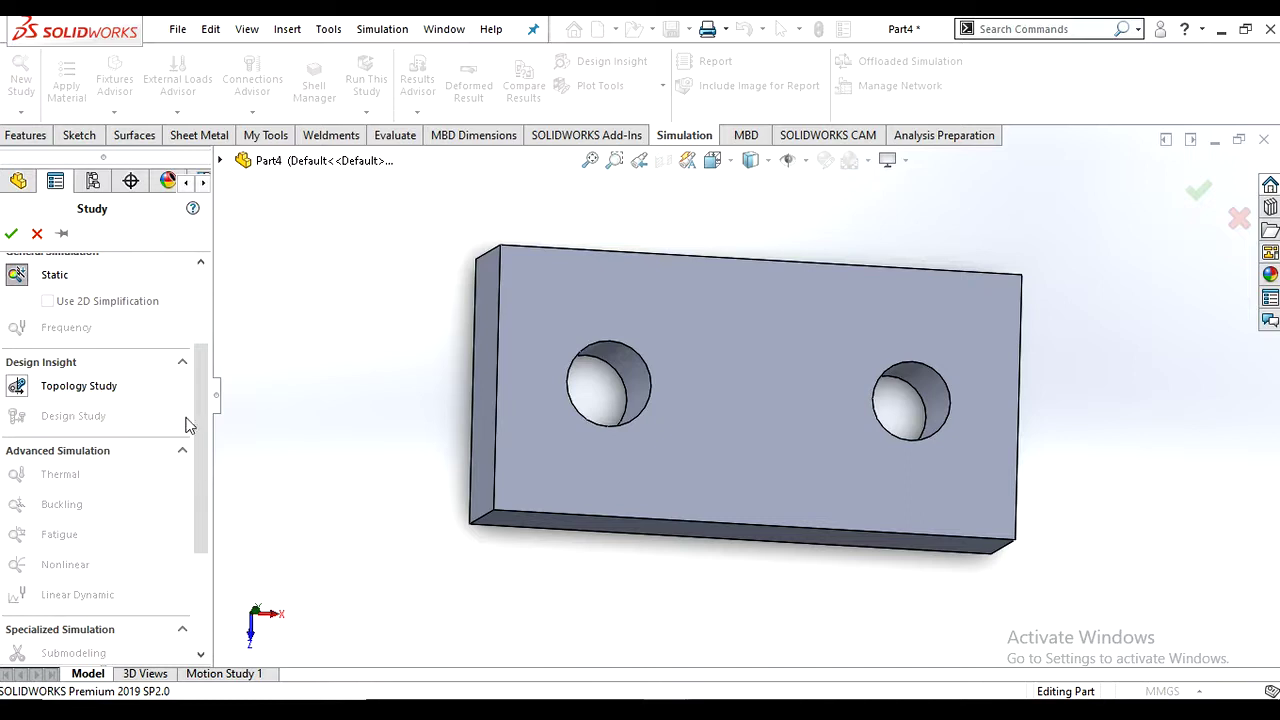
pyautogui.moveTo(199, 458); pyautogui.dragTo(207, 342)
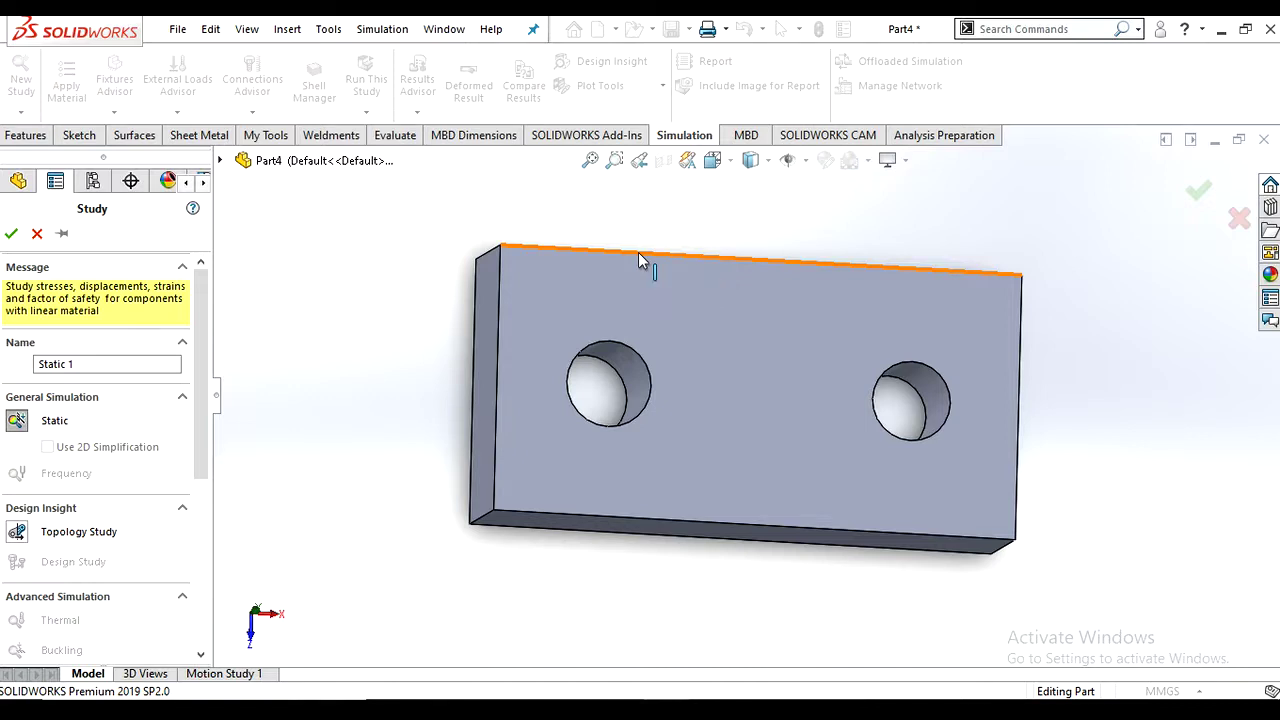
pyautogui.click(12, 235)
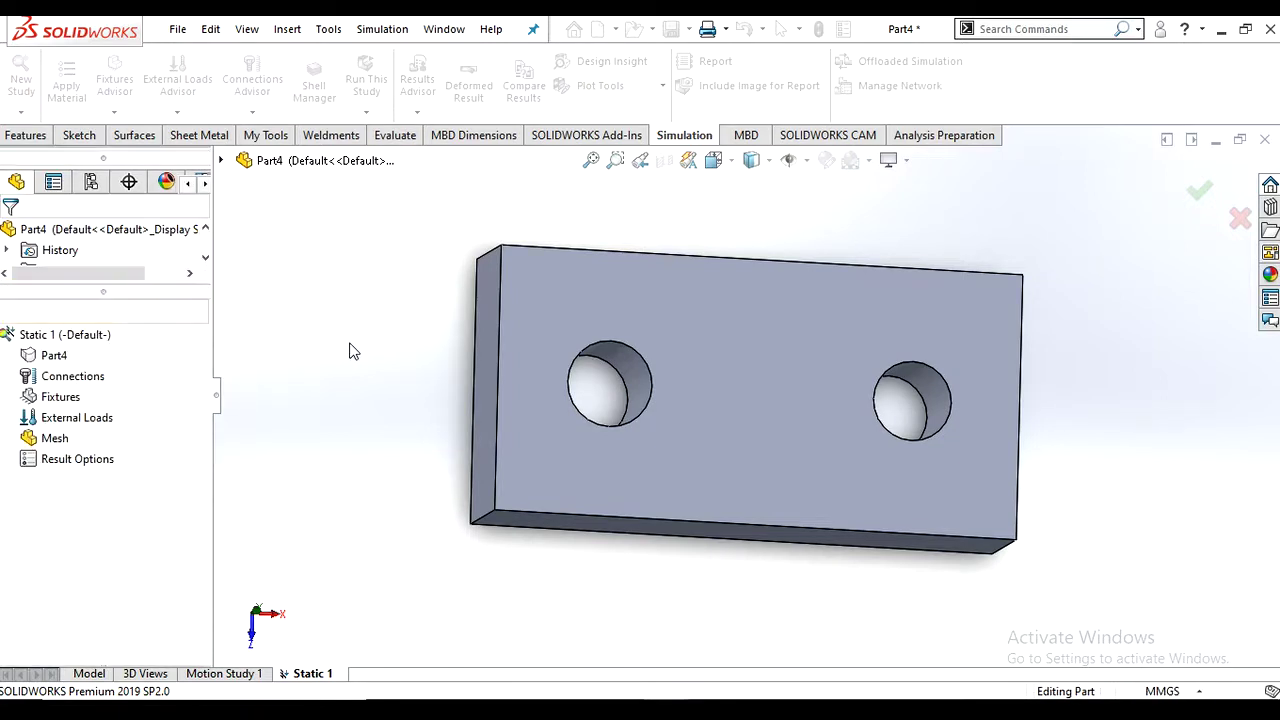
pyautogui.click(55, 251)
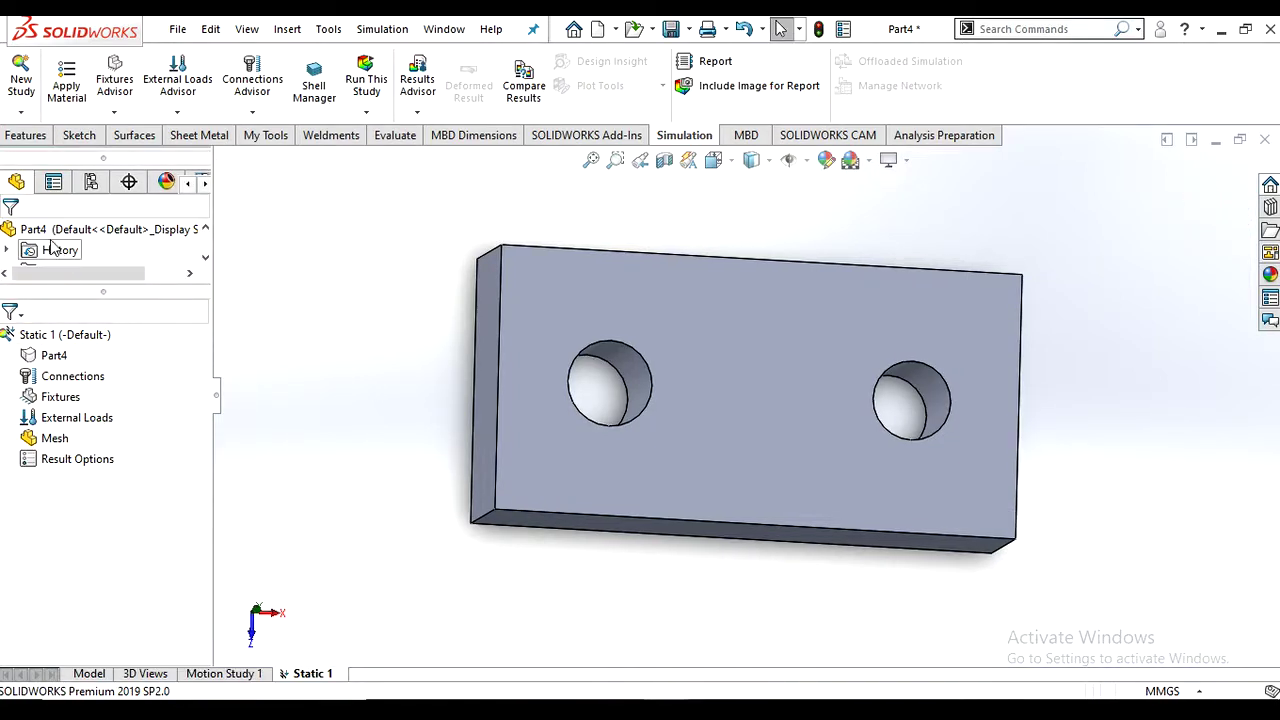
pyautogui.moveTo(125, 283); pyautogui.dragTo(131, 390)
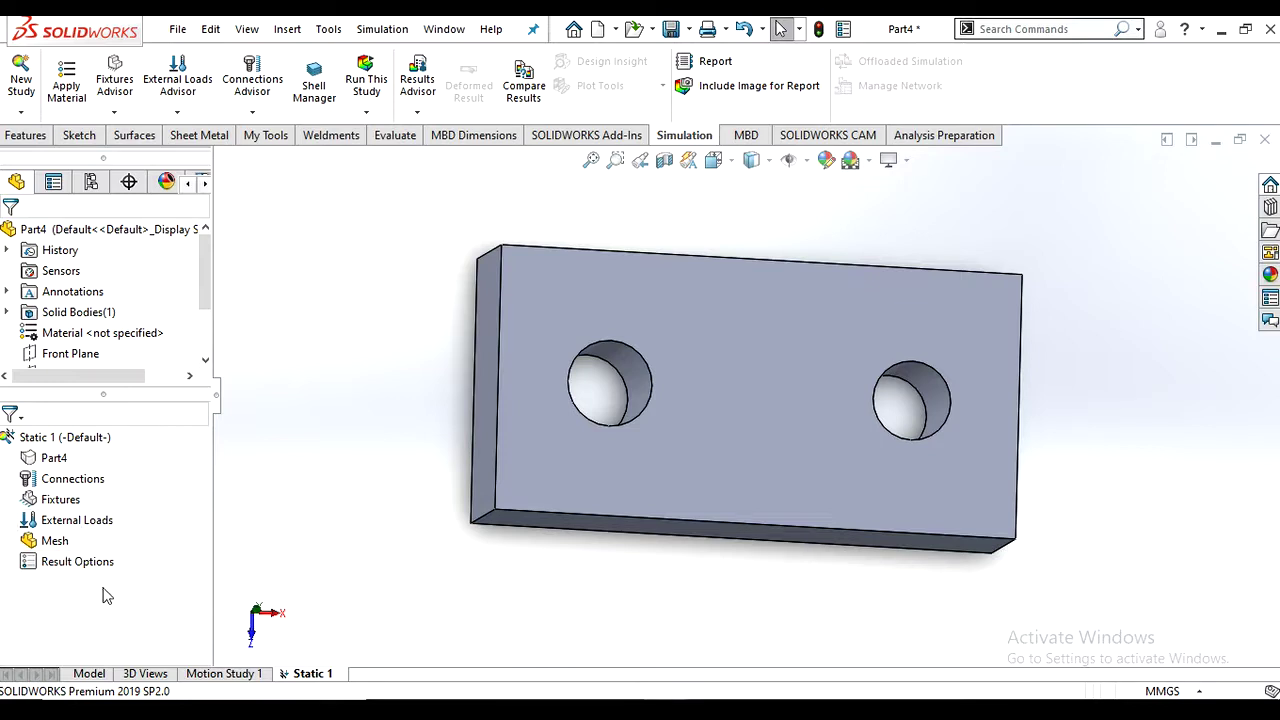
pyautogui.click(60, 464)
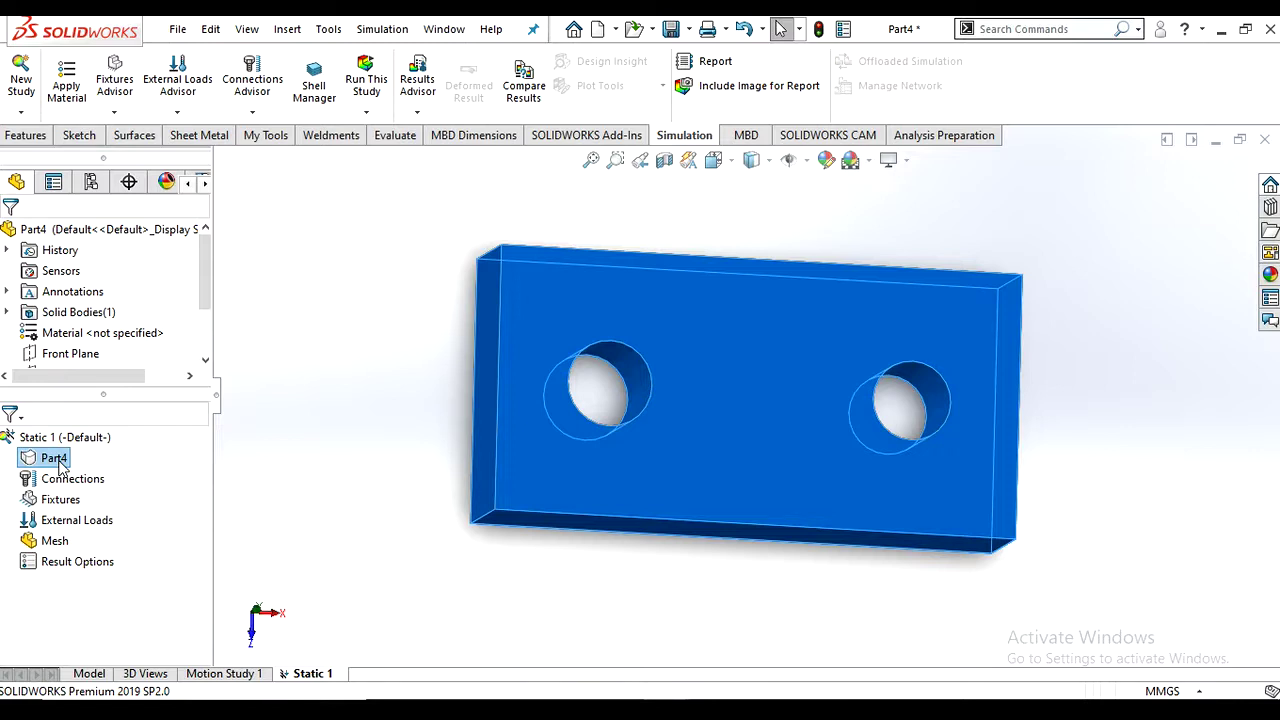
pyautogui.click(280, 497)
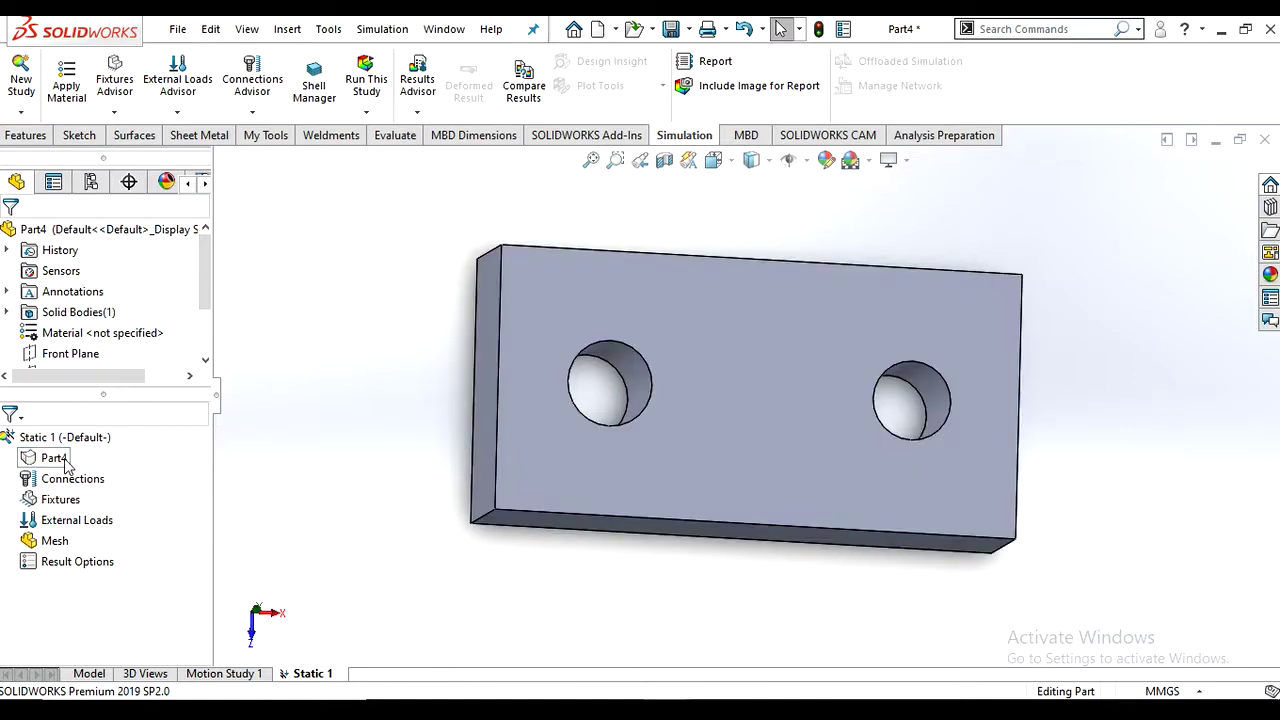
pyautogui.click(55, 458)
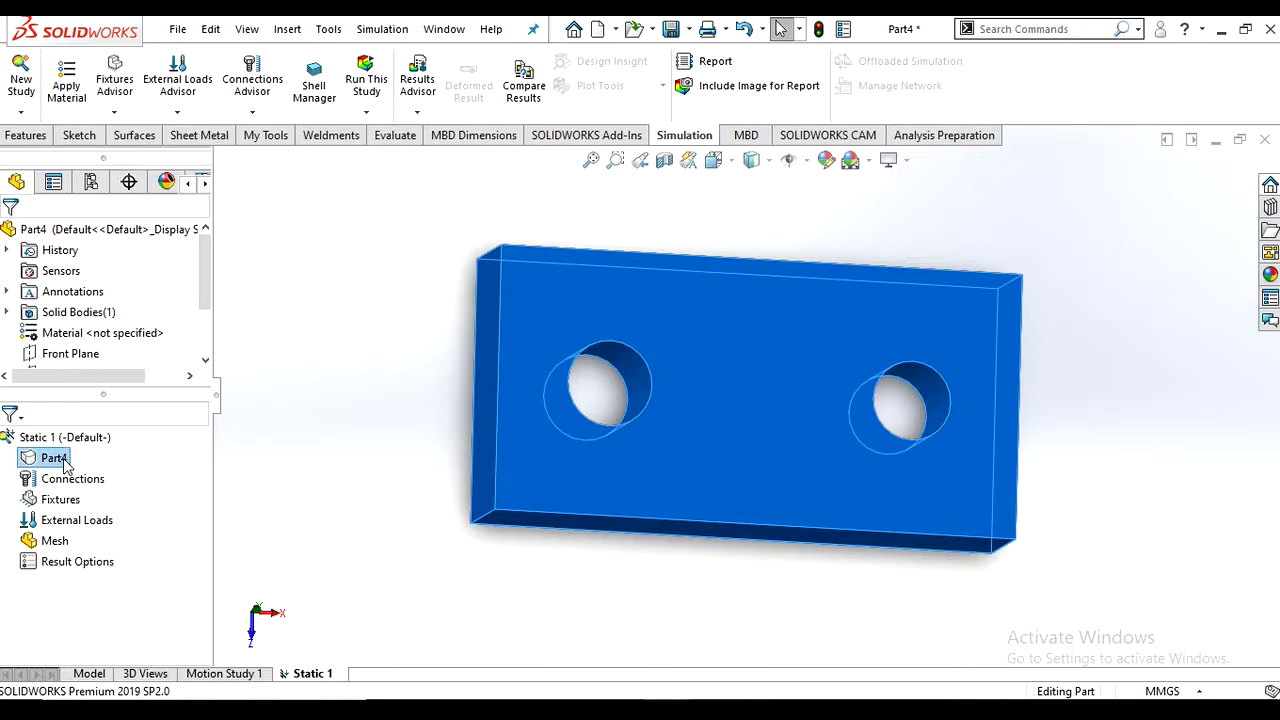
pyautogui.rightClick(65, 464)
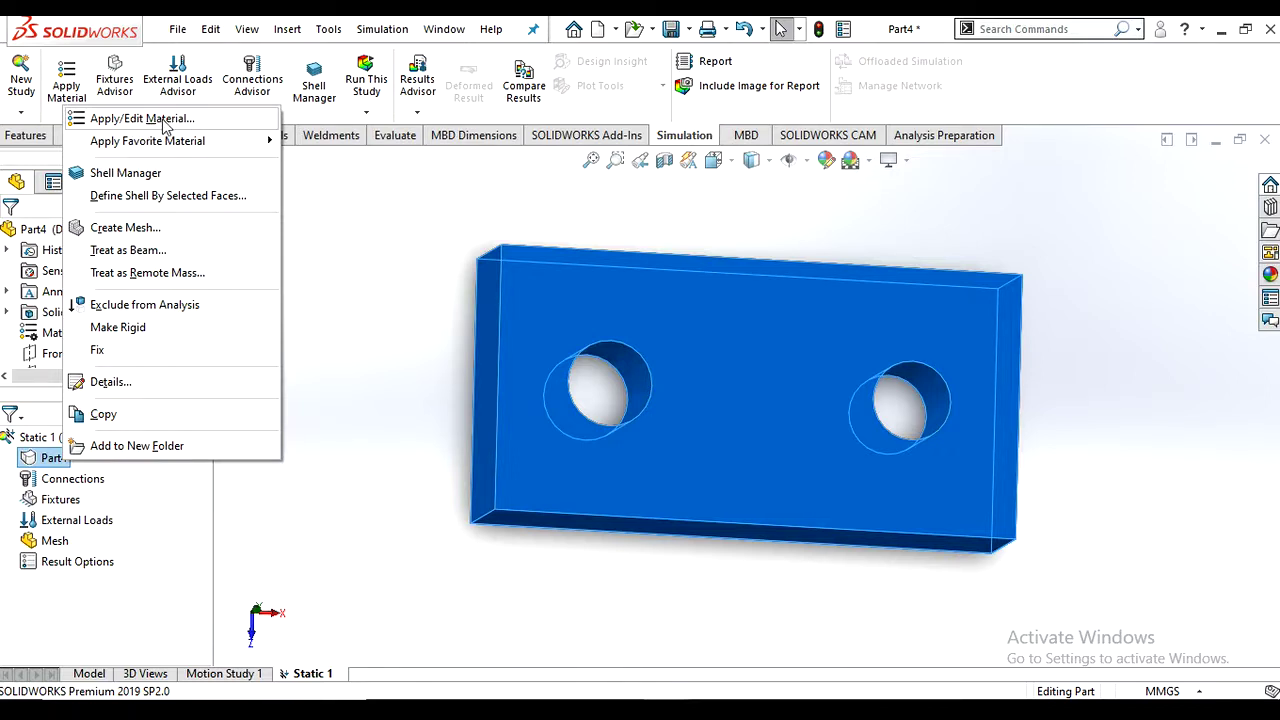
pyautogui.click(335, 268)
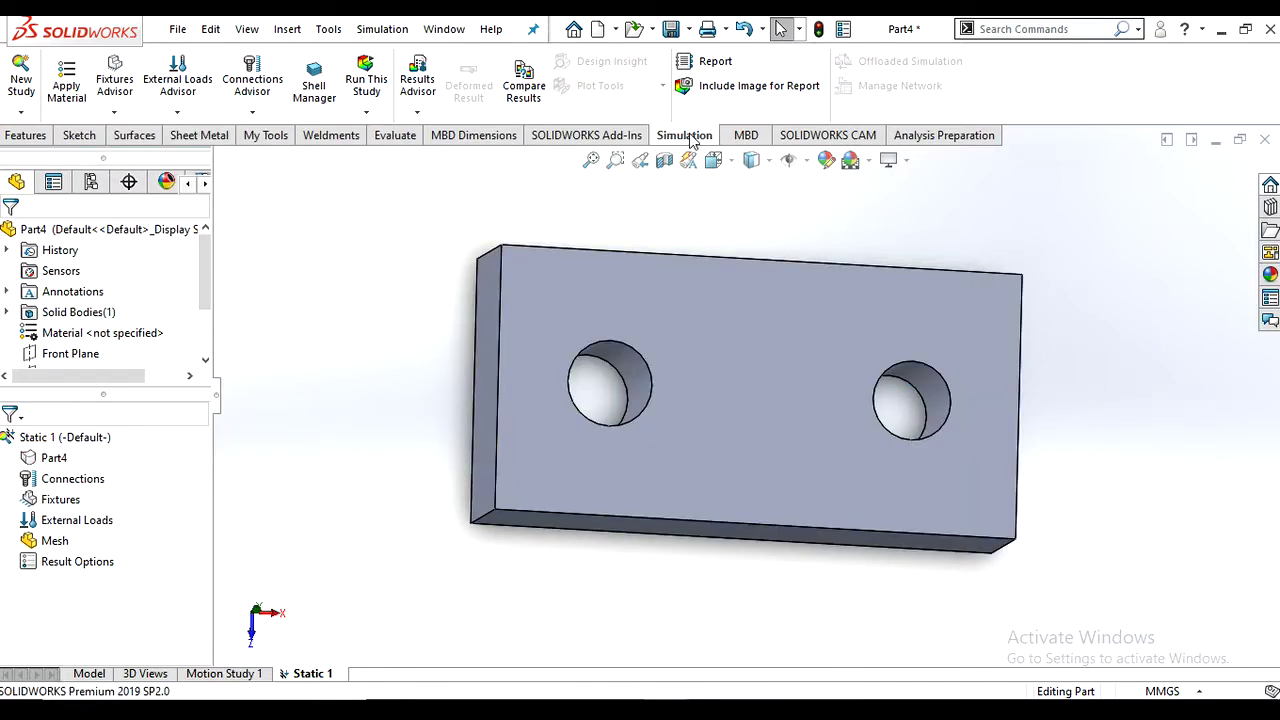
# - Apply the Alloy Steel material from the SOLIDWORKS Materials library to the plate in the study
pyautogui.click(67, 88)
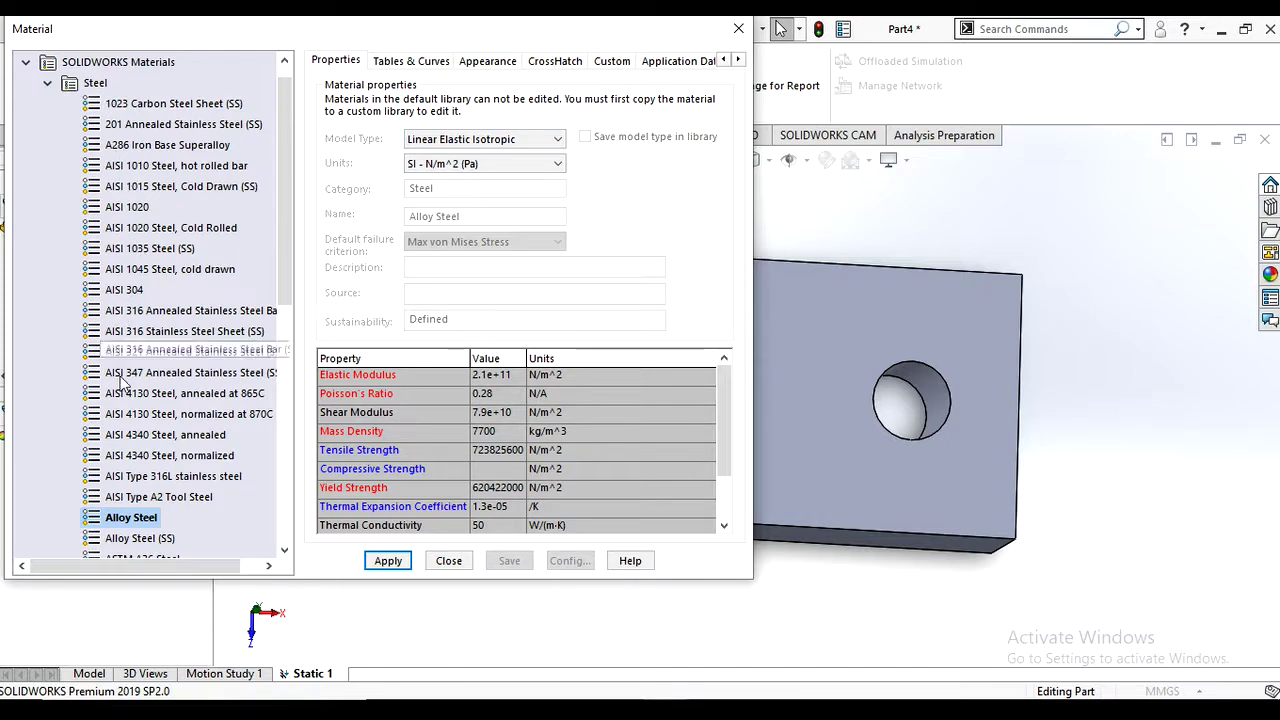
pyautogui.moveTo(286, 269); pyautogui.dragTo(348, 292)
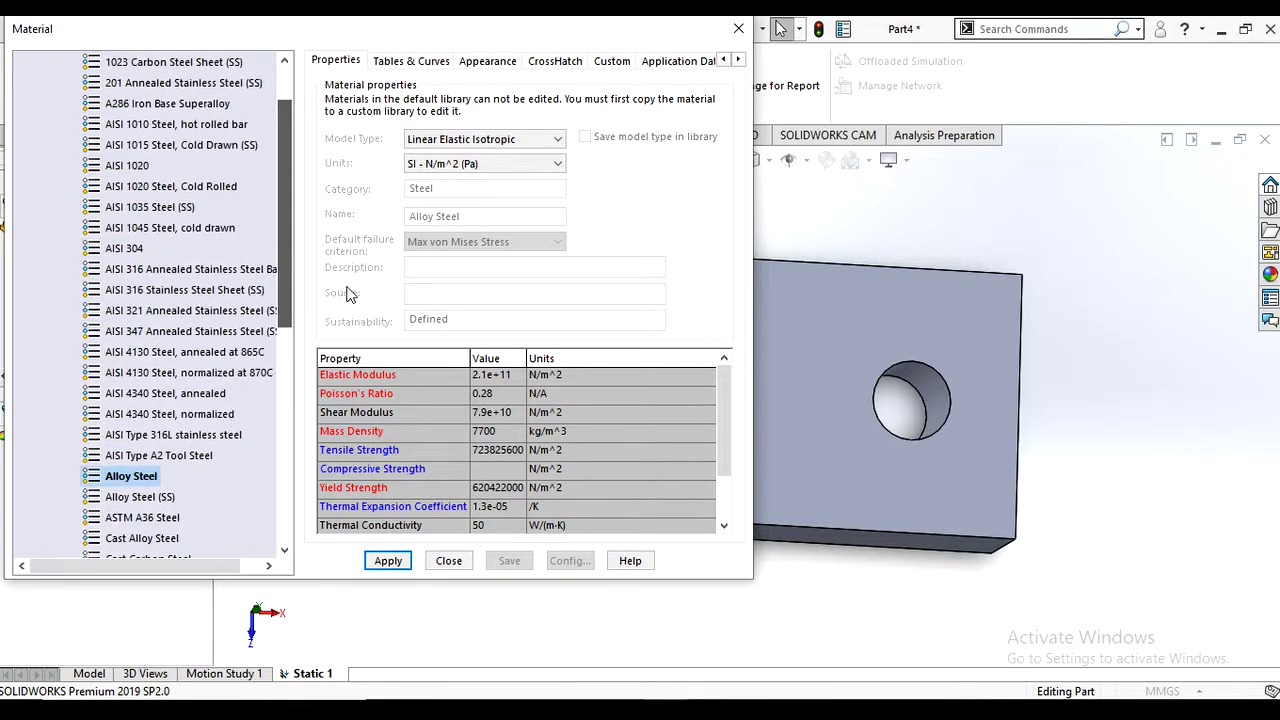
pyautogui.click(200, 228)
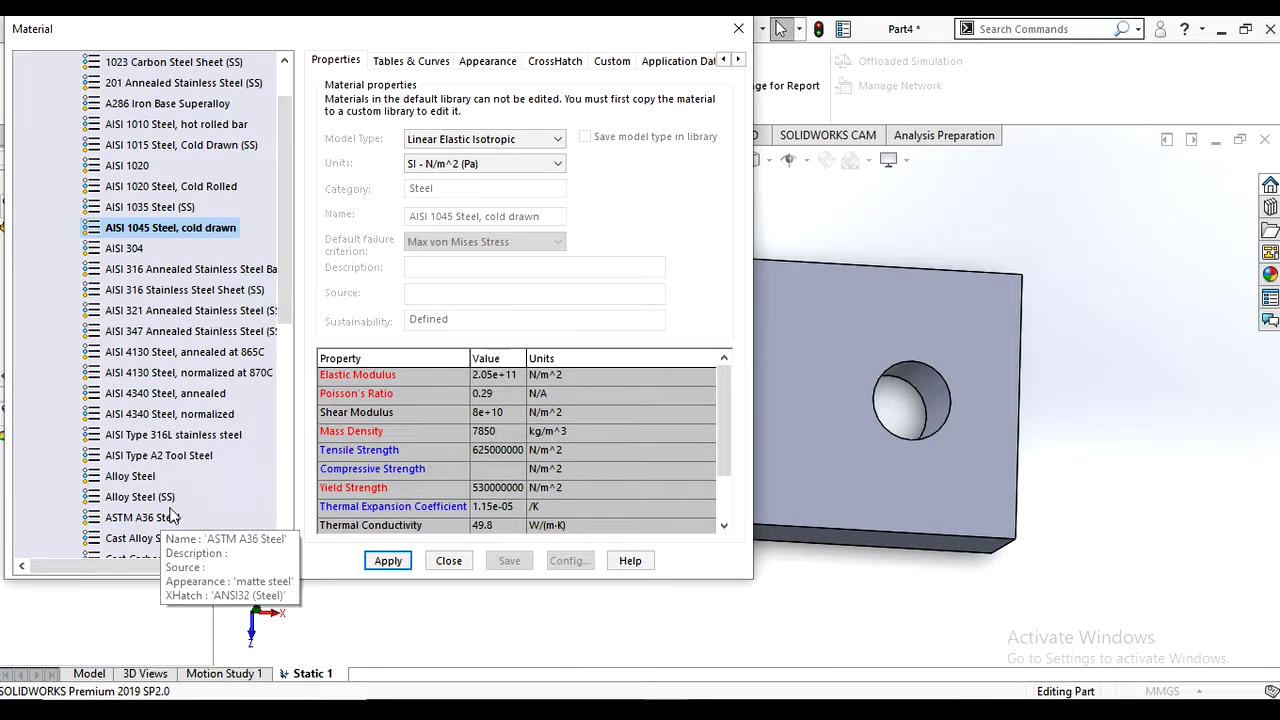
pyautogui.click(132, 477)
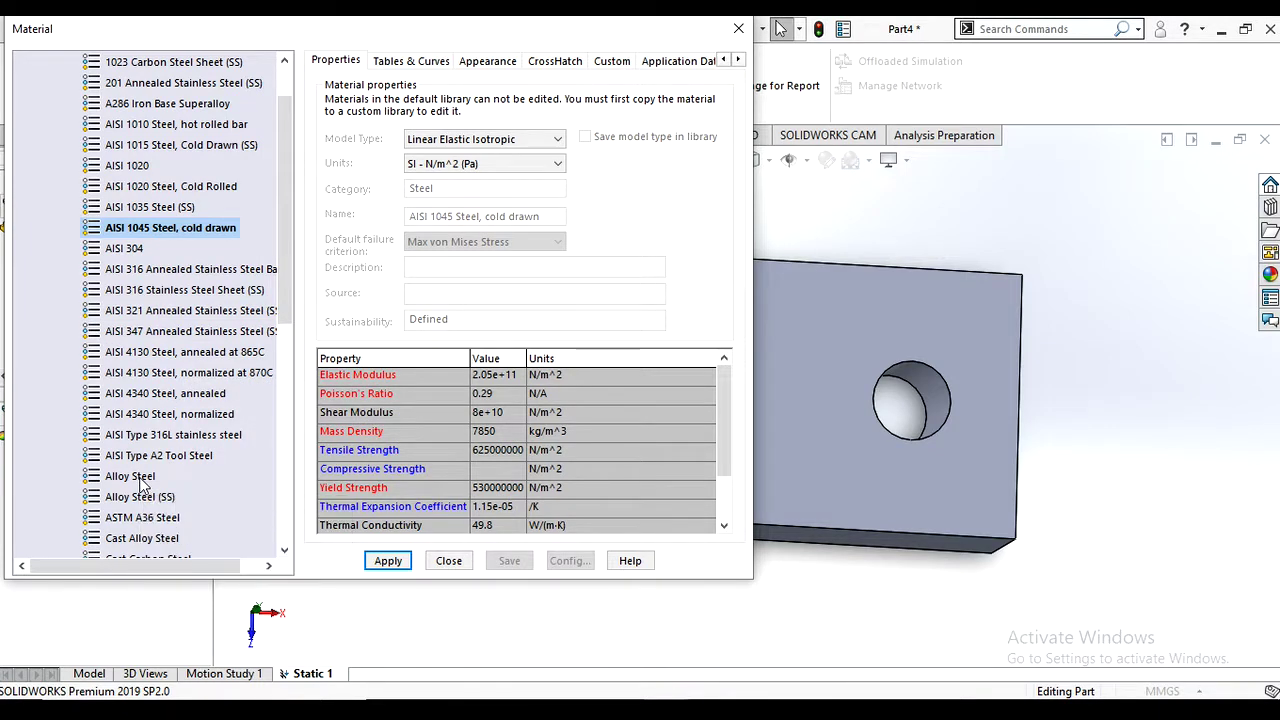
pyautogui.click(388, 561)
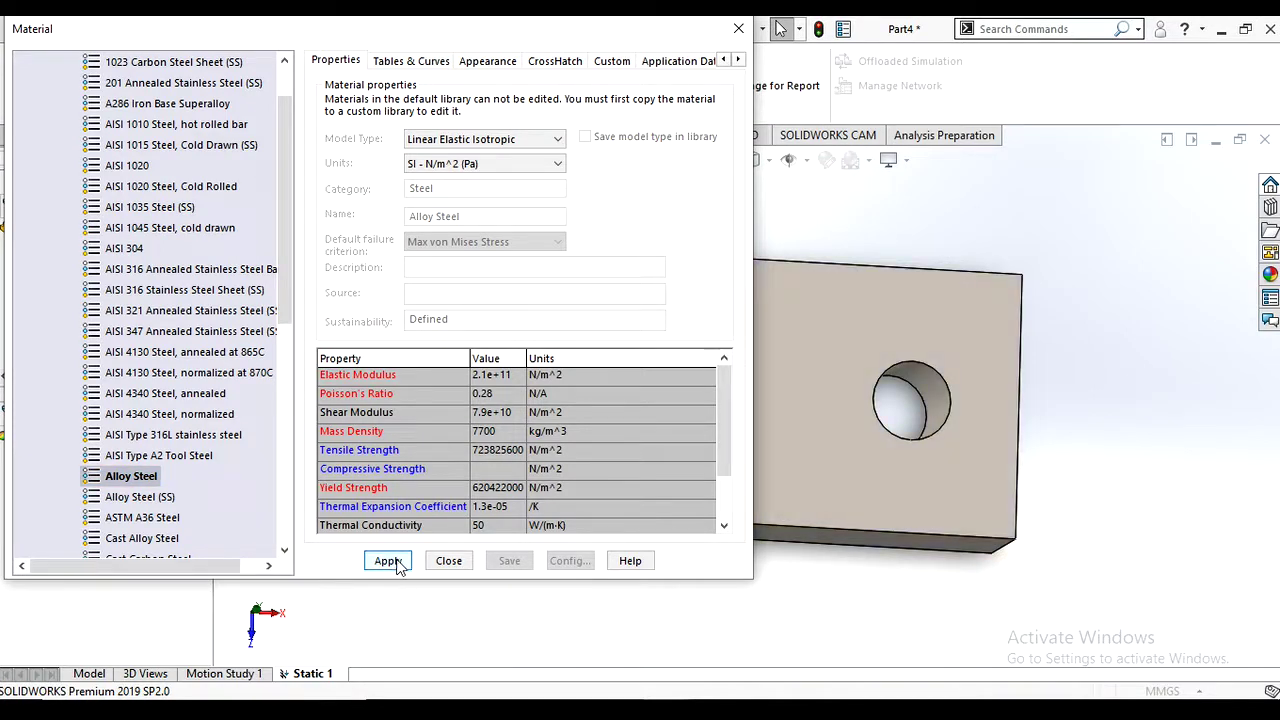
pyautogui.click(388, 561)
pyautogui.click(448, 561)
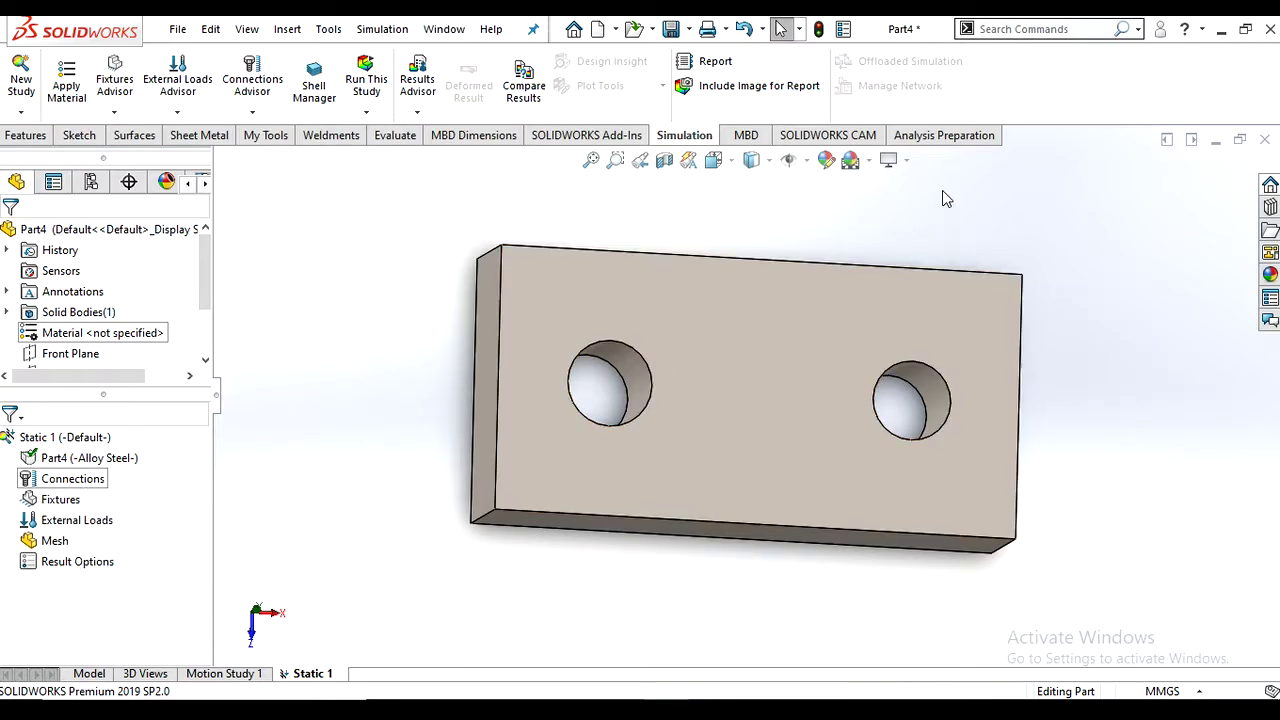
pyautogui.click(985, 291)
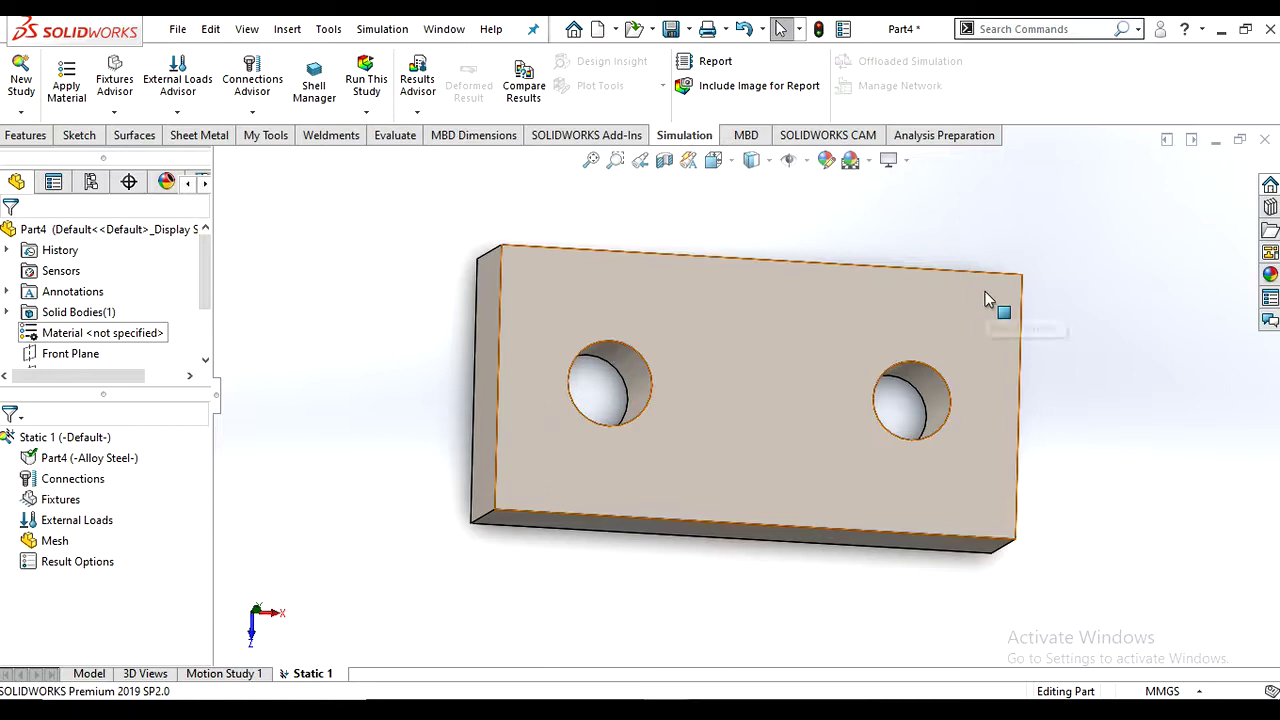
pyautogui.click(774, 593)
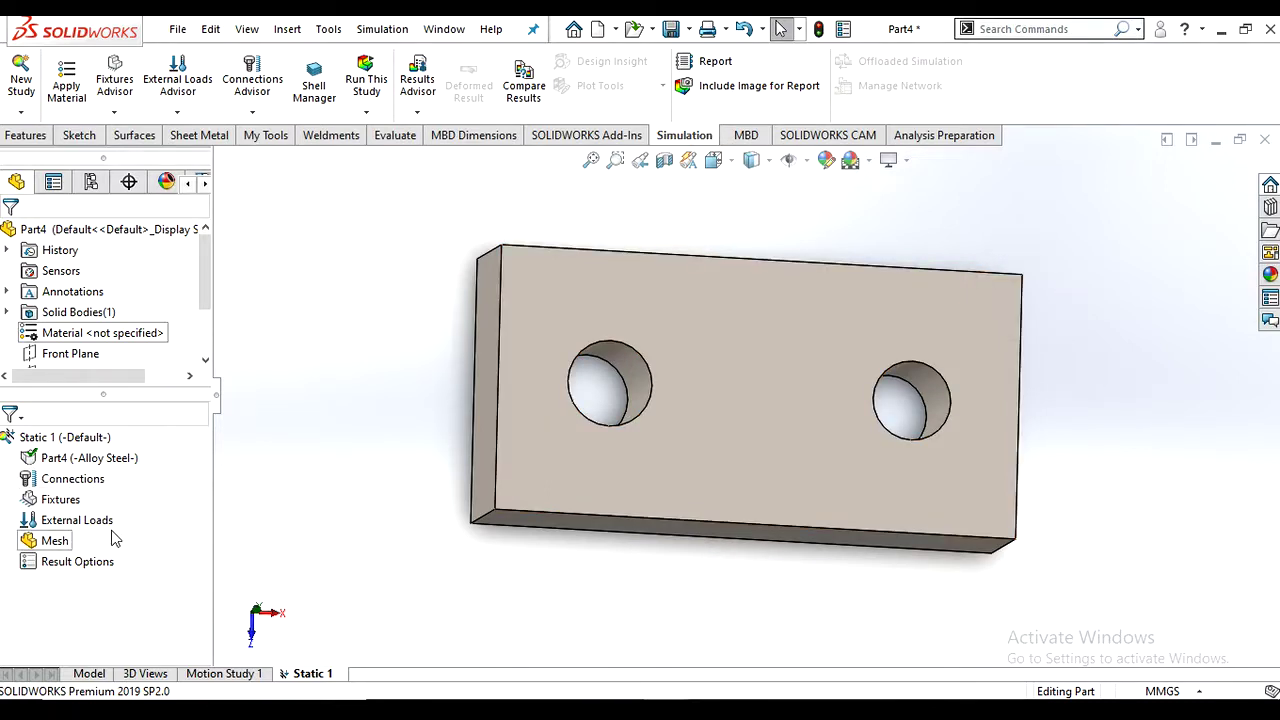
pyautogui.click(62, 500)
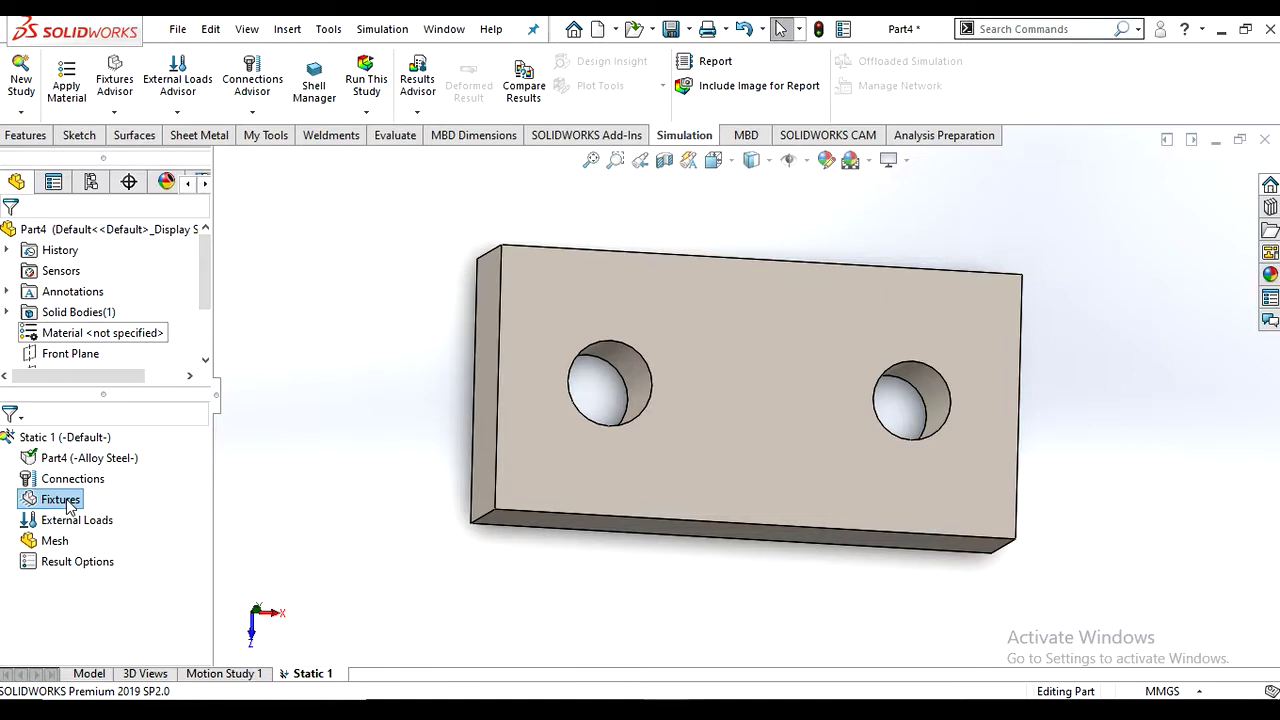
pyautogui.rightClick(66, 502)
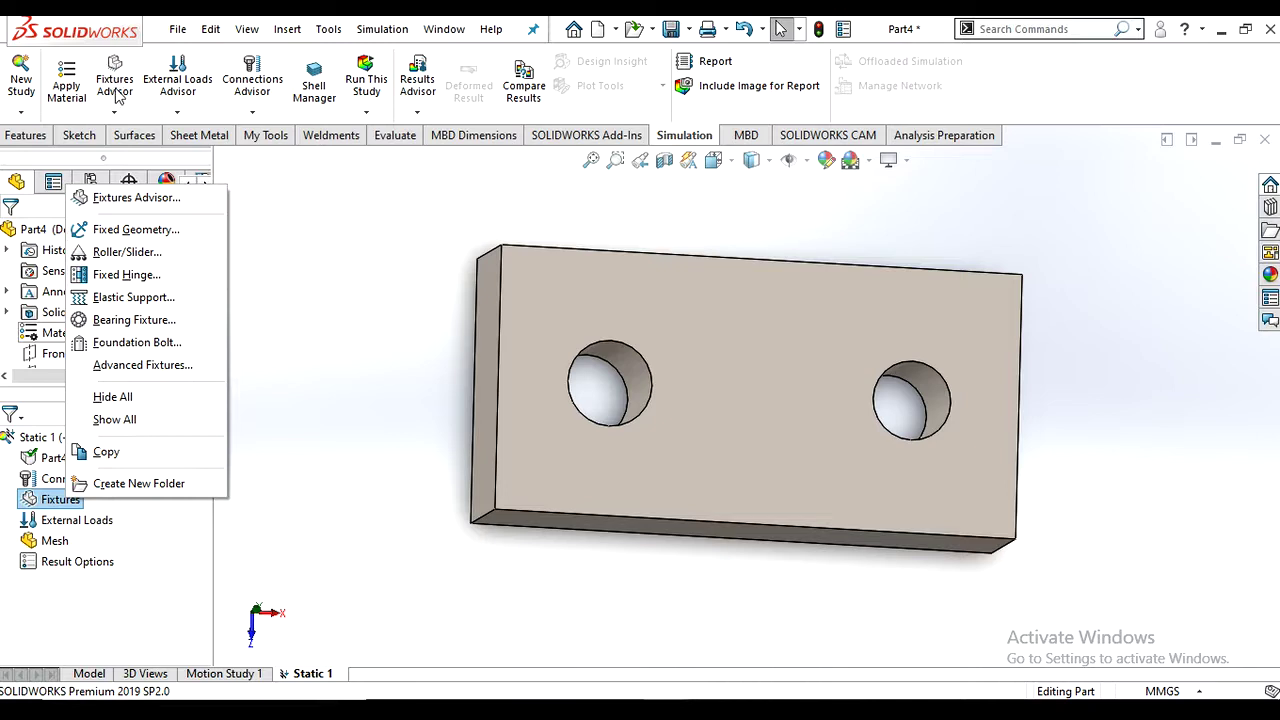
pyautogui.click(332, 233)
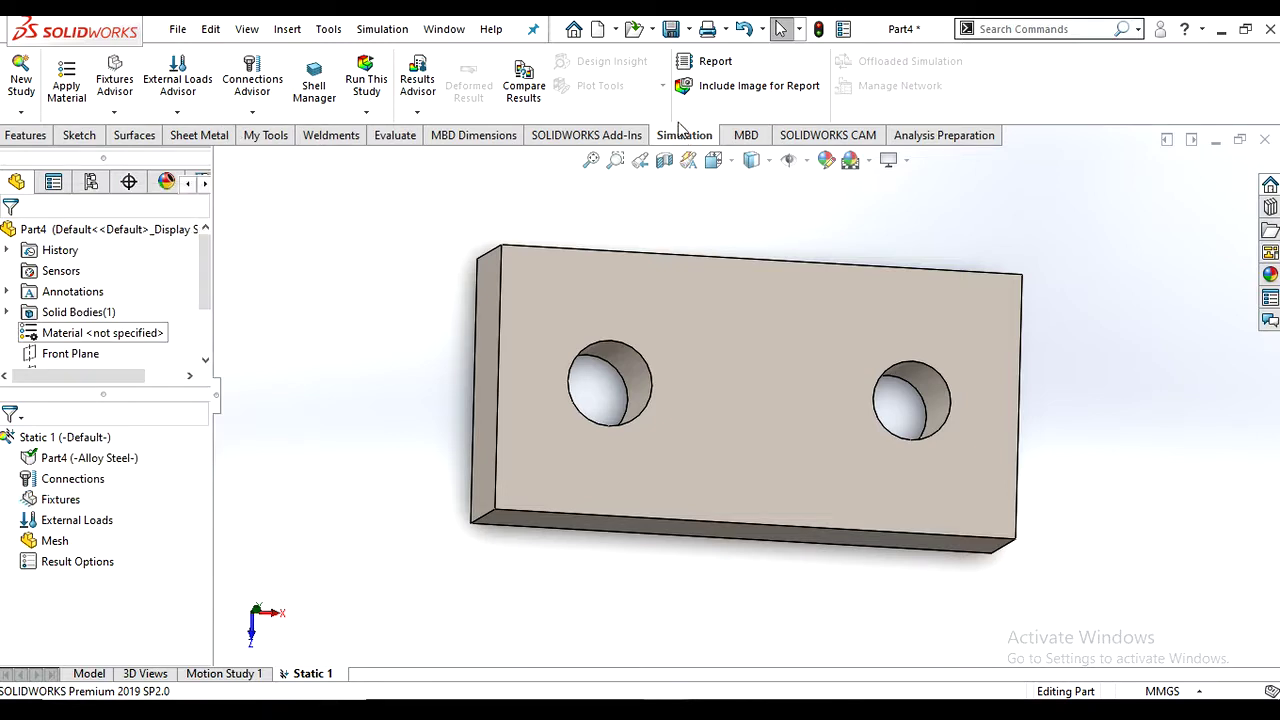
# - Apply a Fixed Geometry fixture to the plate's short end face on the positive X side
pyautogui.click(116, 92)
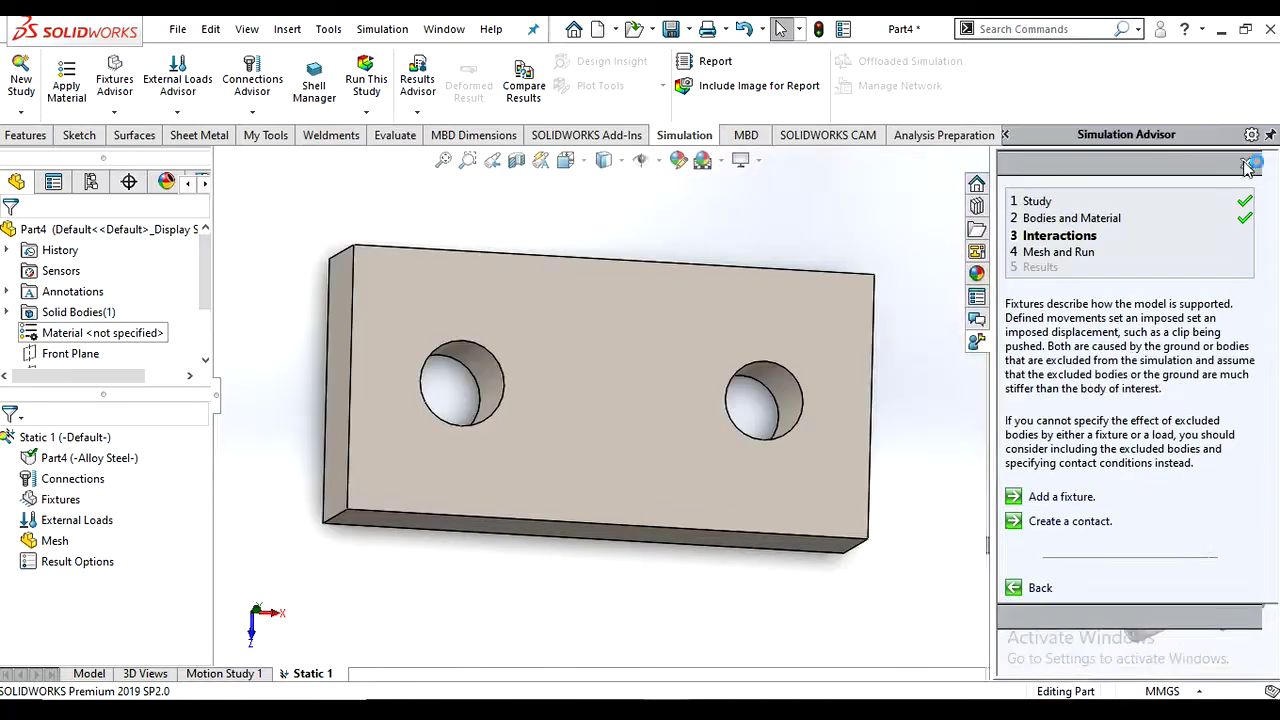
pyautogui.click(1247, 164)
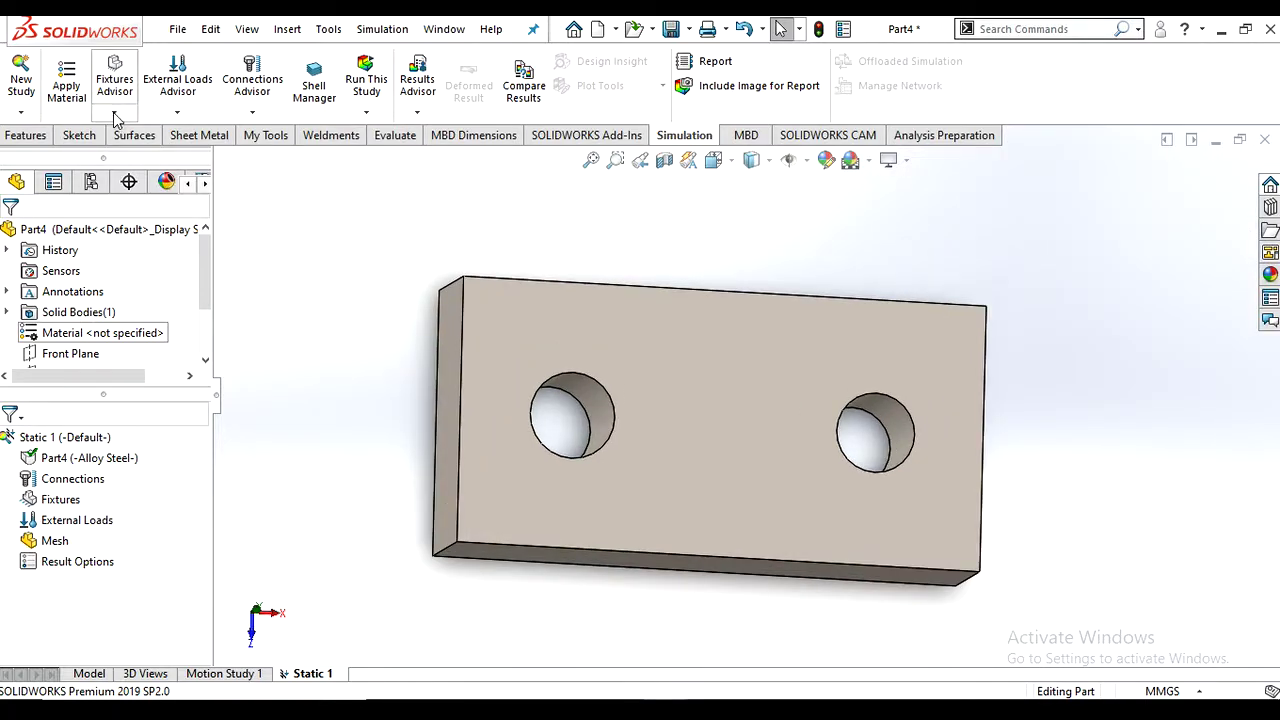
pyautogui.click(115, 115)
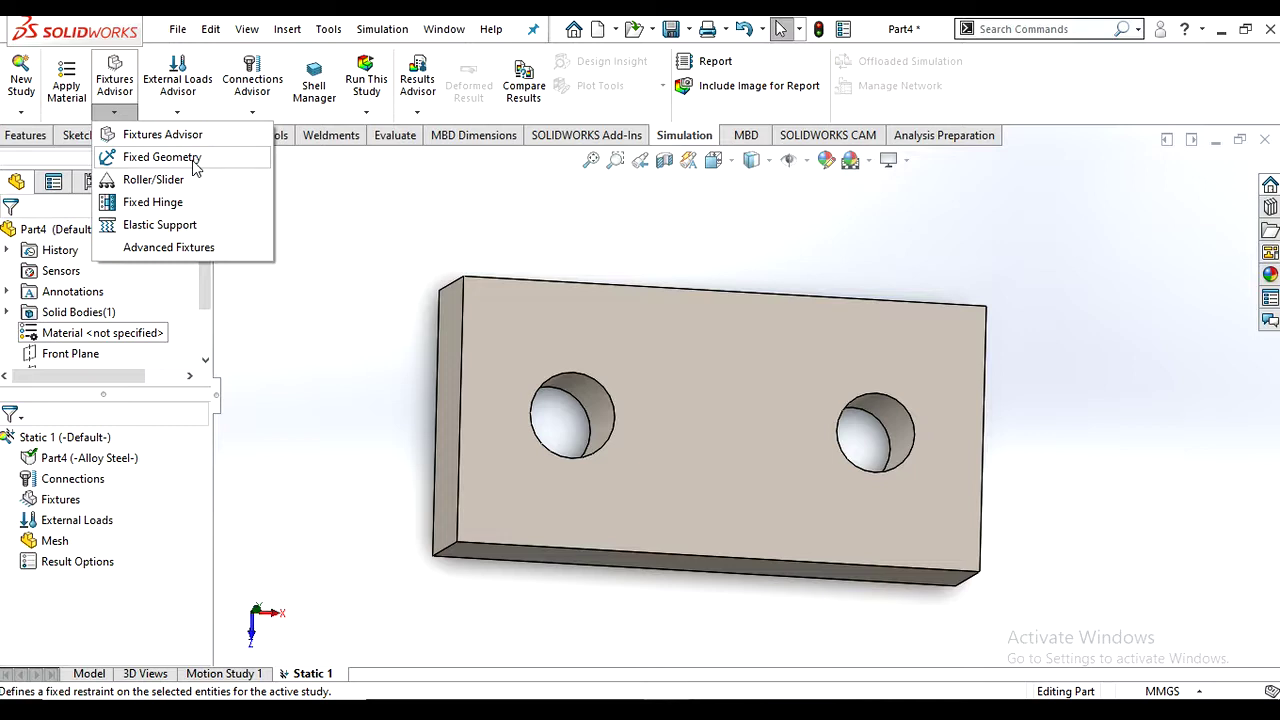
pyautogui.click(190, 159)
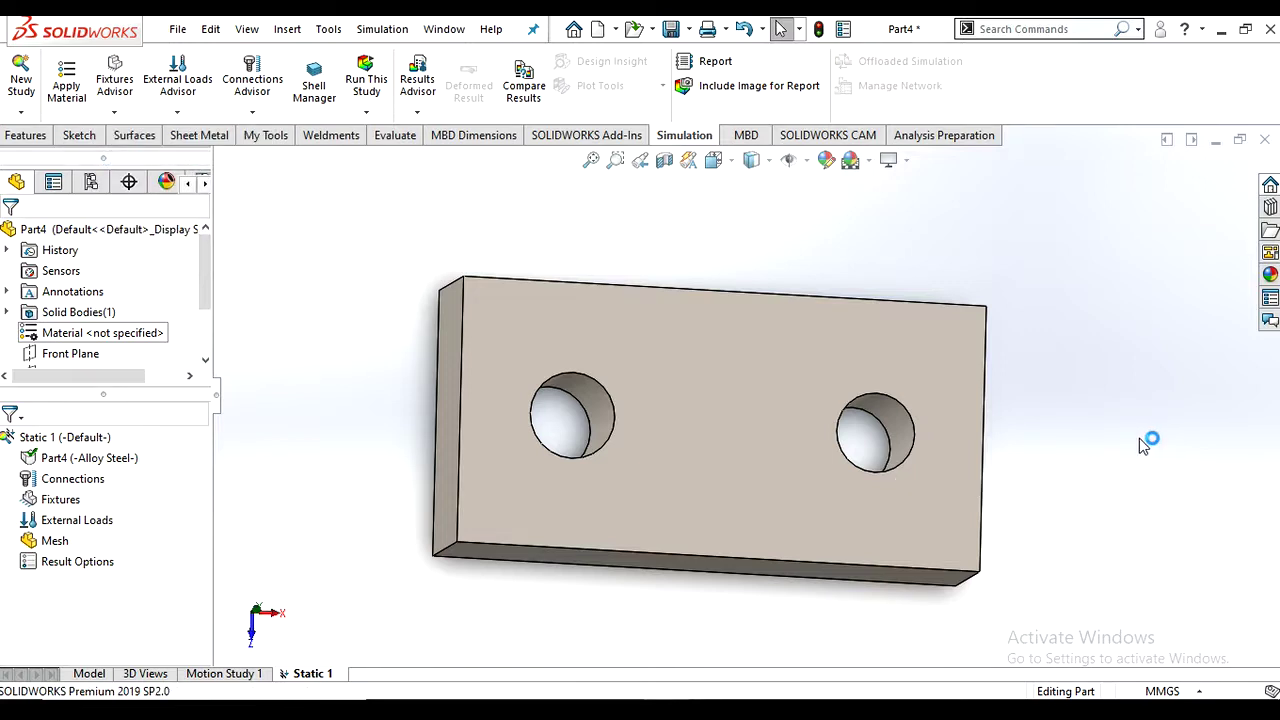
pyautogui.moveTo(1023, 541); pyautogui.dragTo(1040, 510, button='middle')
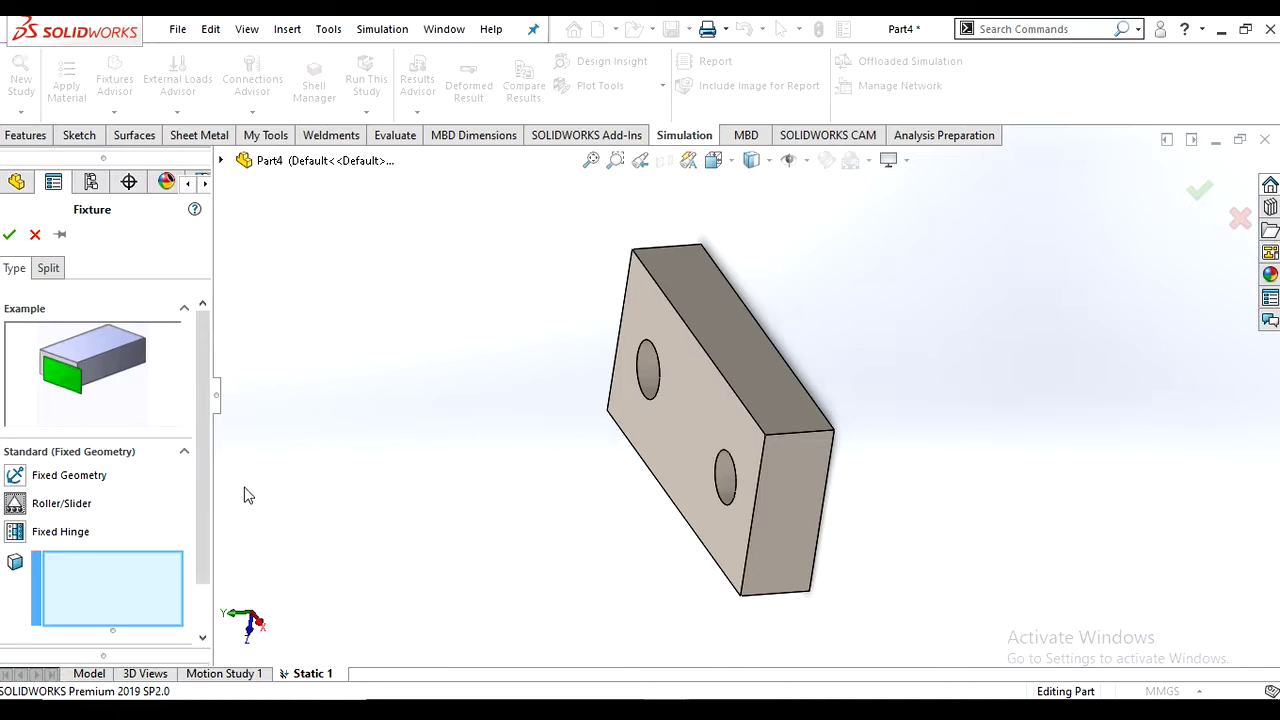
pyautogui.click(50, 535)
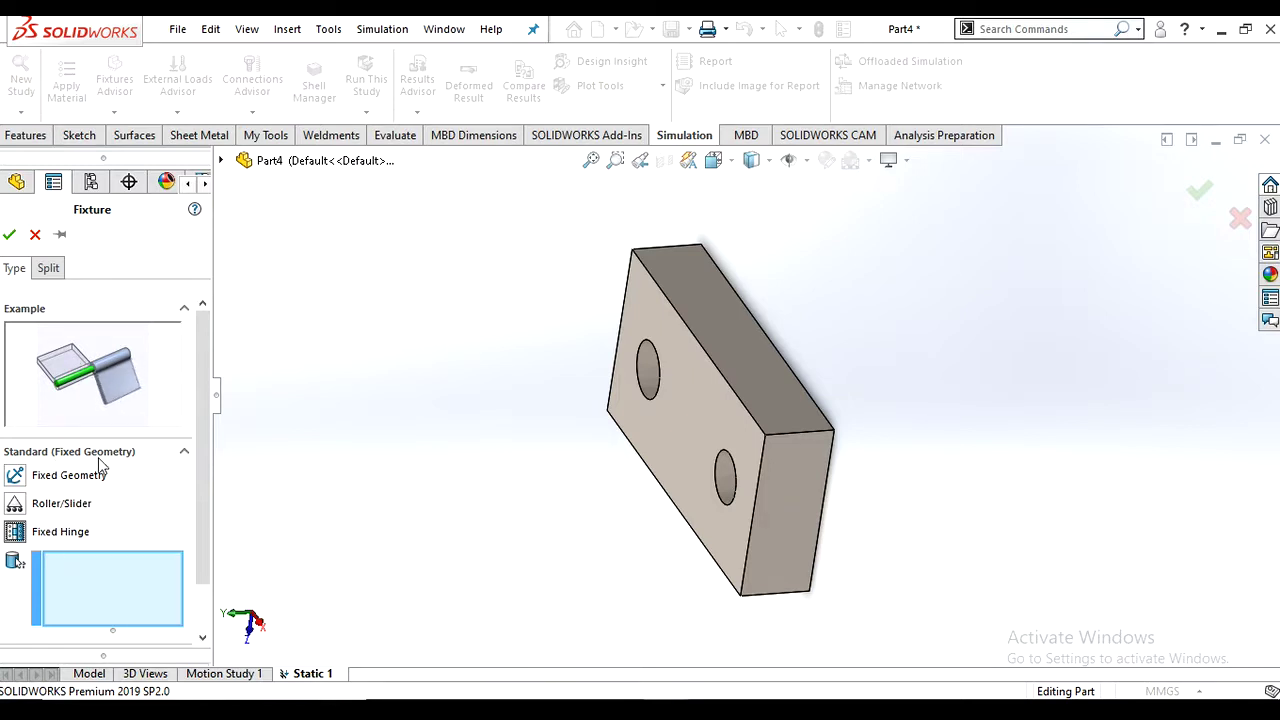
pyautogui.scroll(-2, 199, 466)
pyautogui.scroll(2, 200, 531)
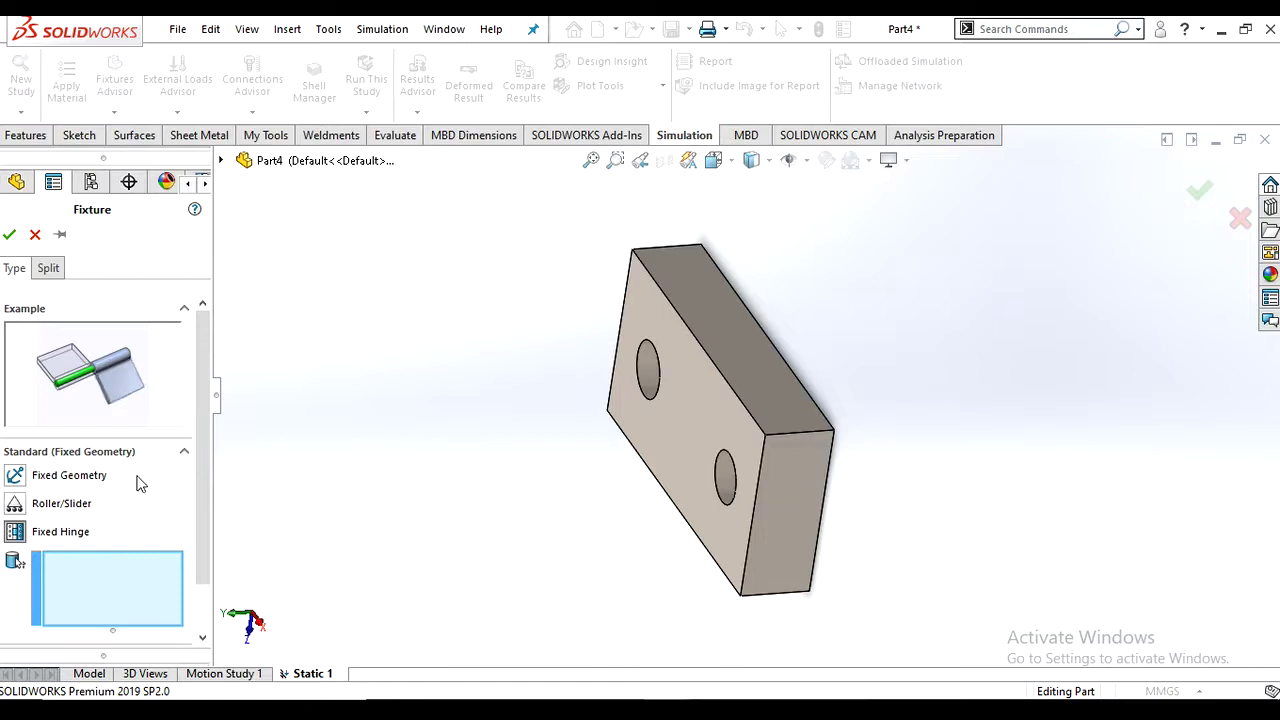
pyautogui.click(17, 477)
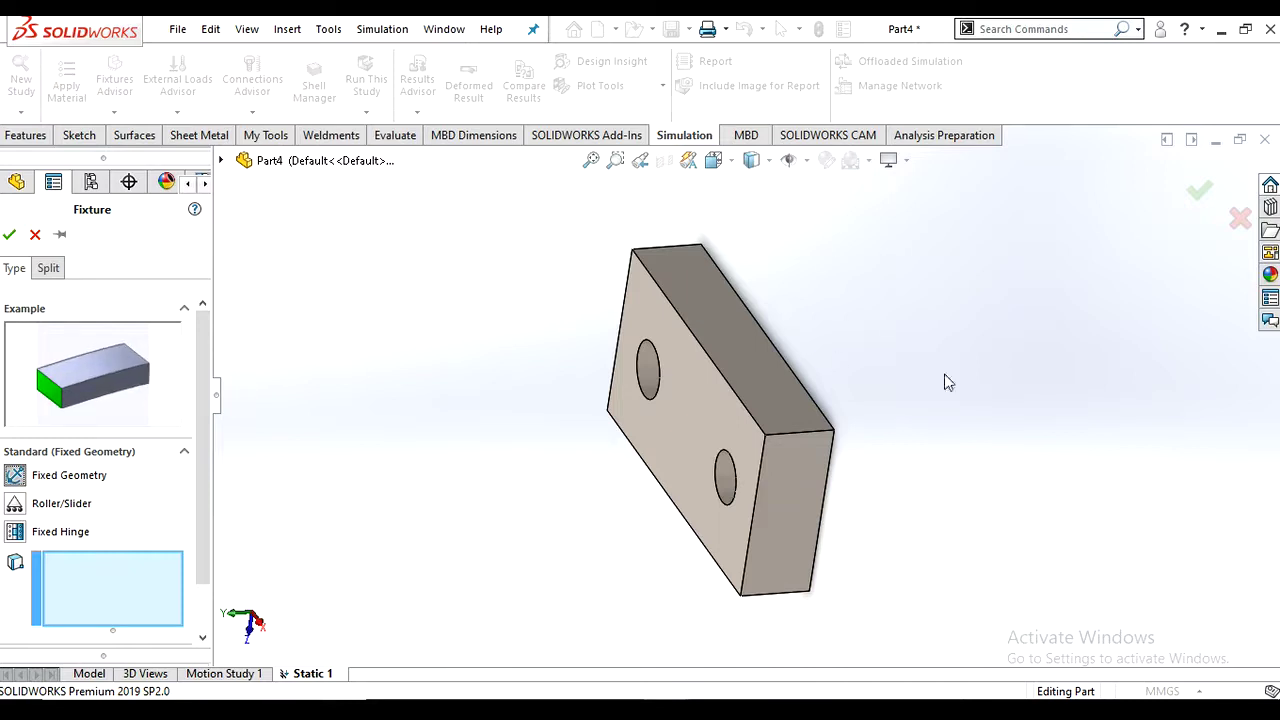
pyautogui.click(732, 352)
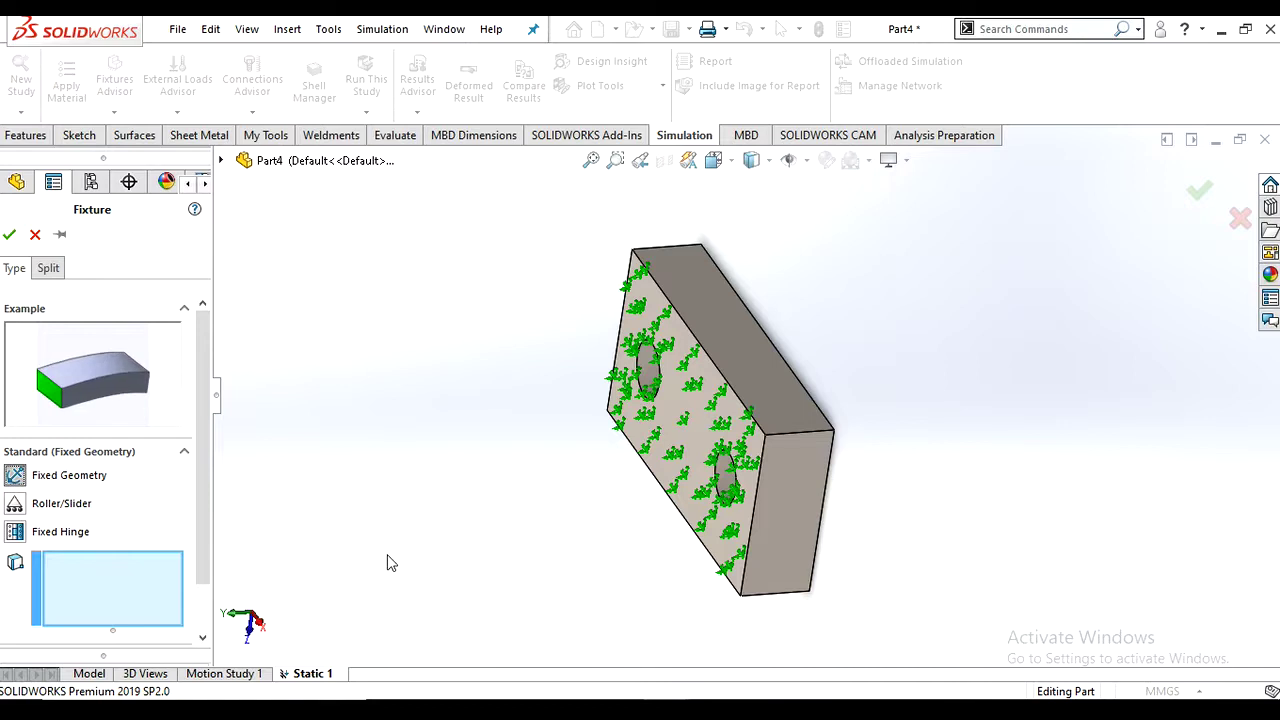
pyautogui.click(700, 428)
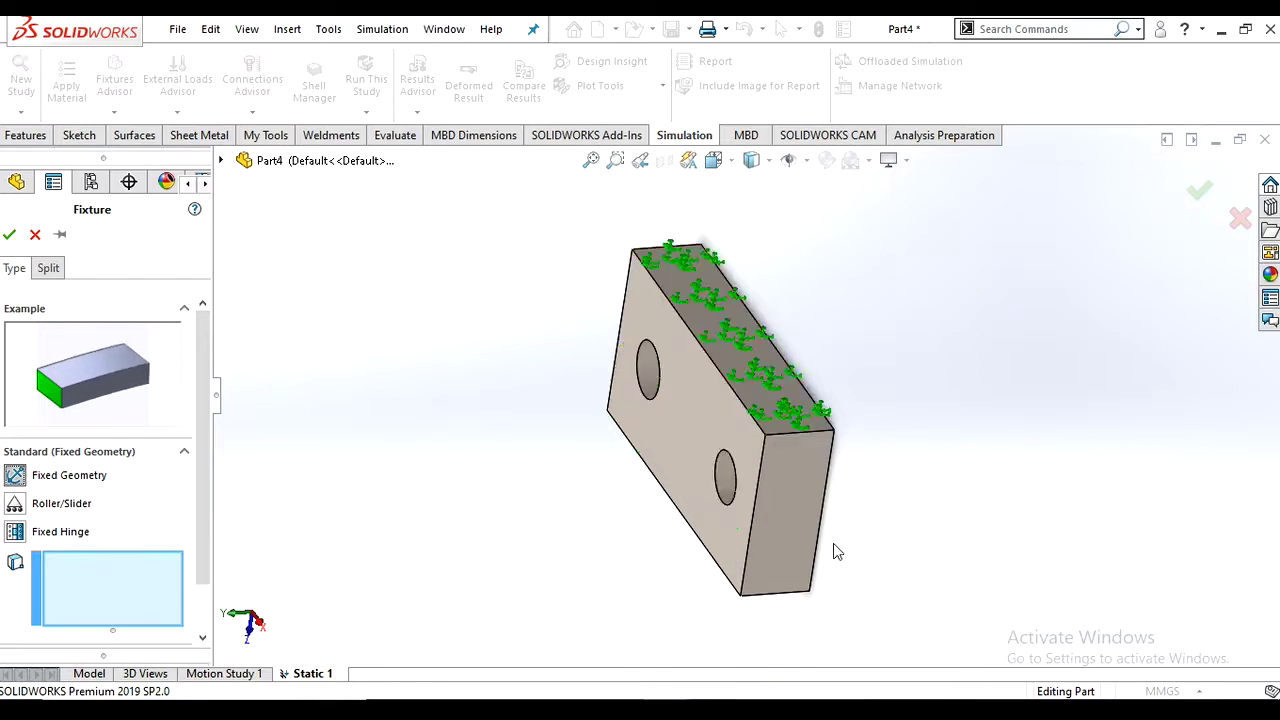
pyautogui.click(800, 535)
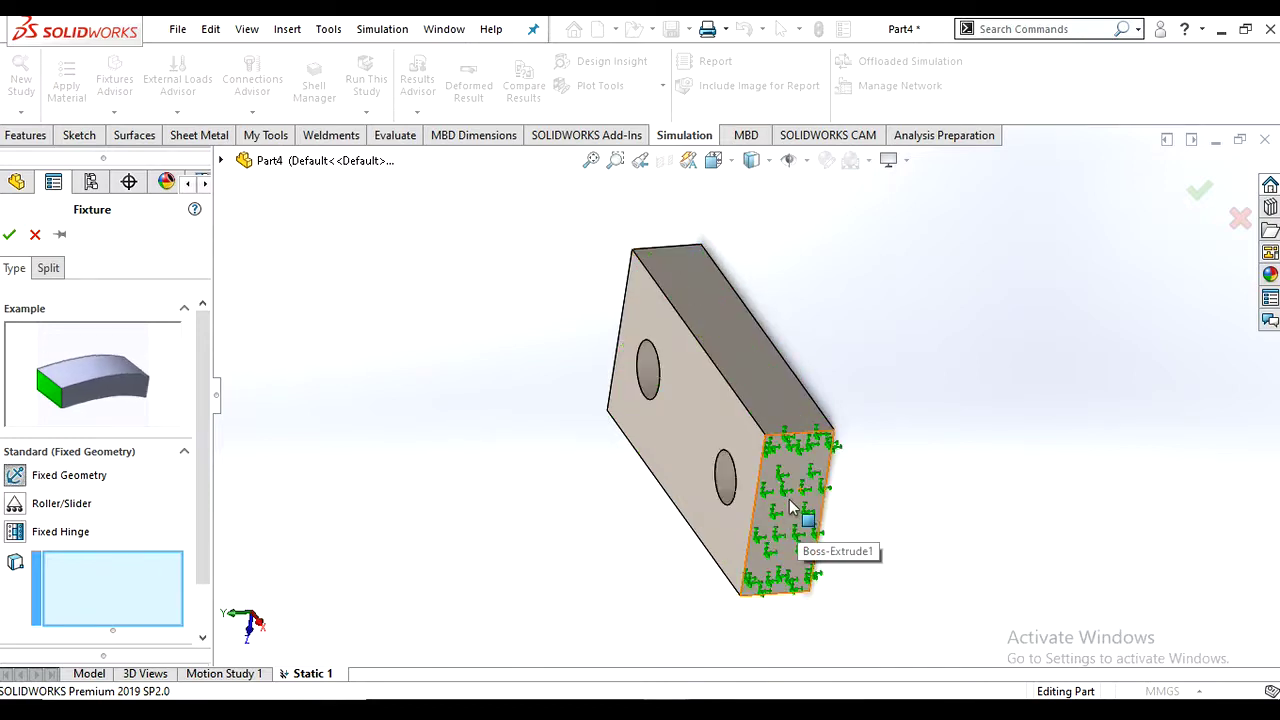
pyautogui.click(790, 507)
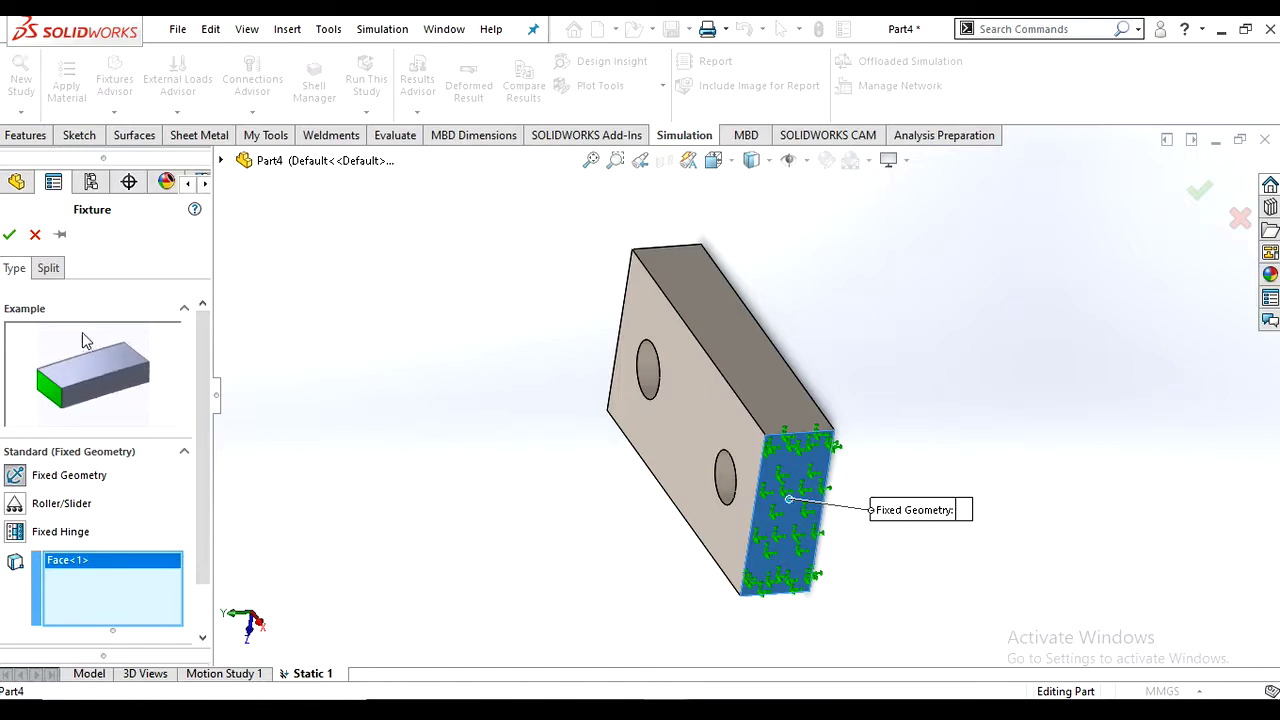
pyautogui.click(10, 236)
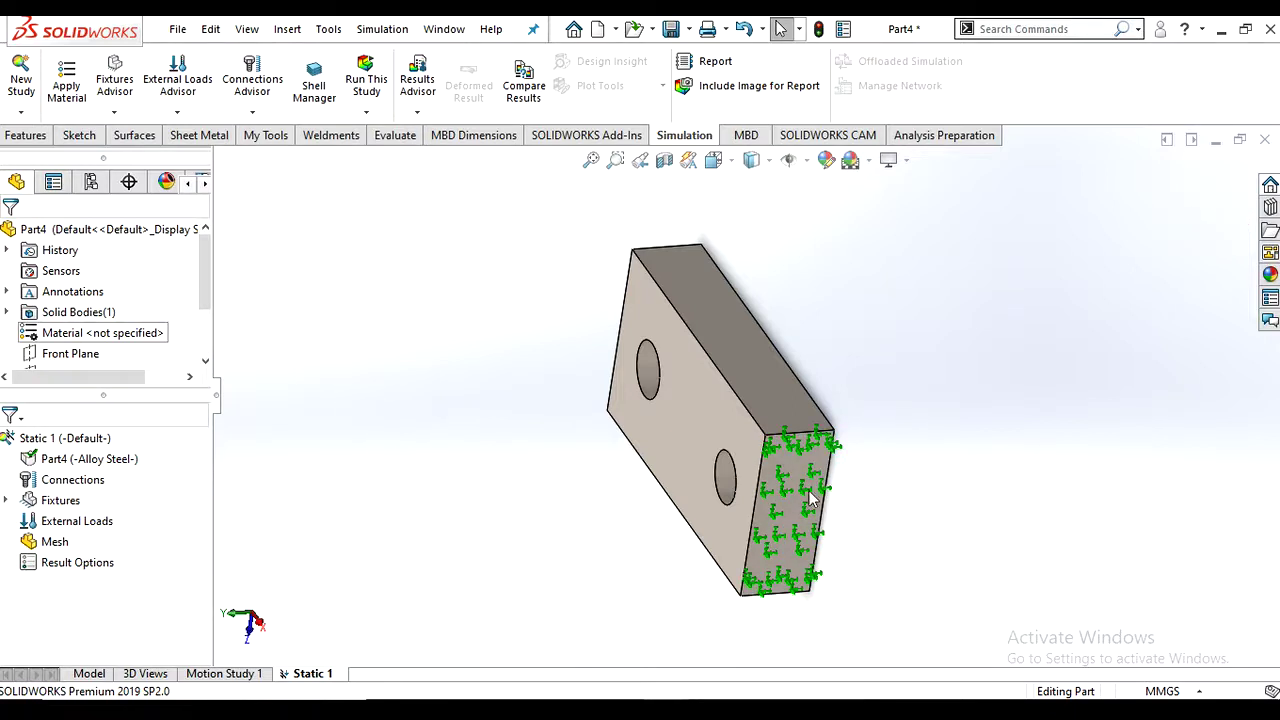
pyautogui.click(812, 550)
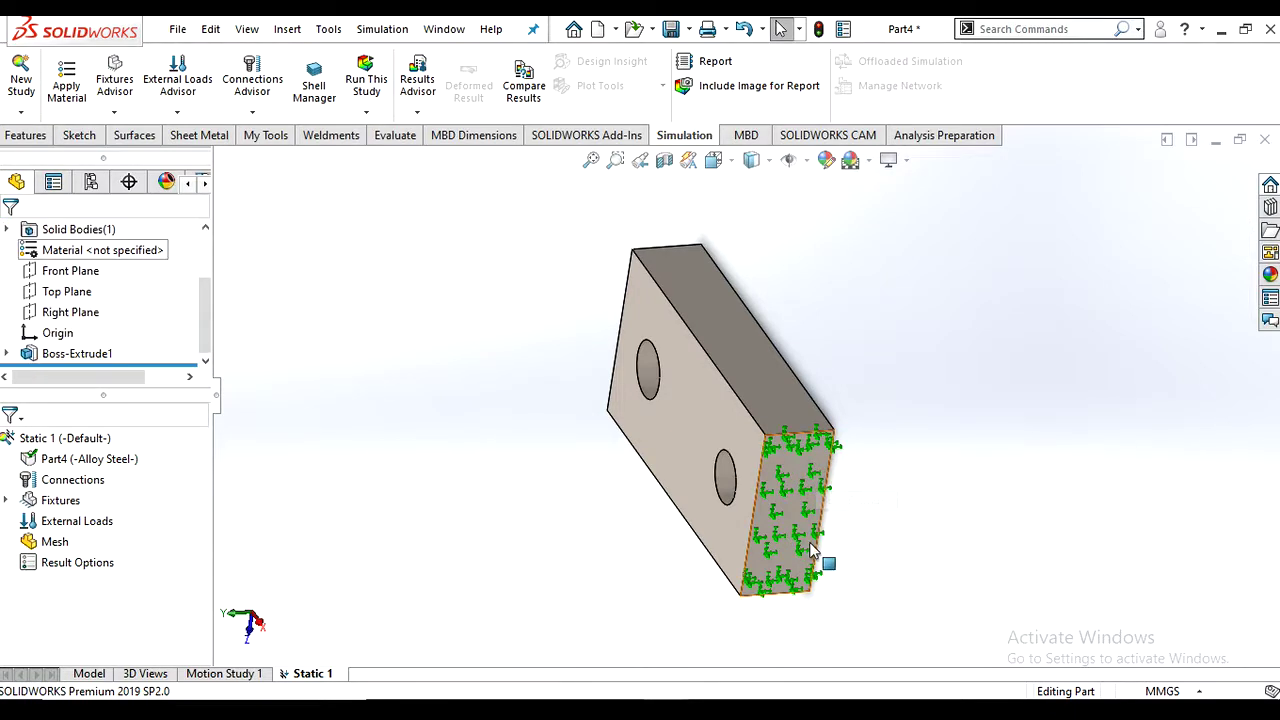
pyautogui.click(788, 533)
pyautogui.press('Escape')
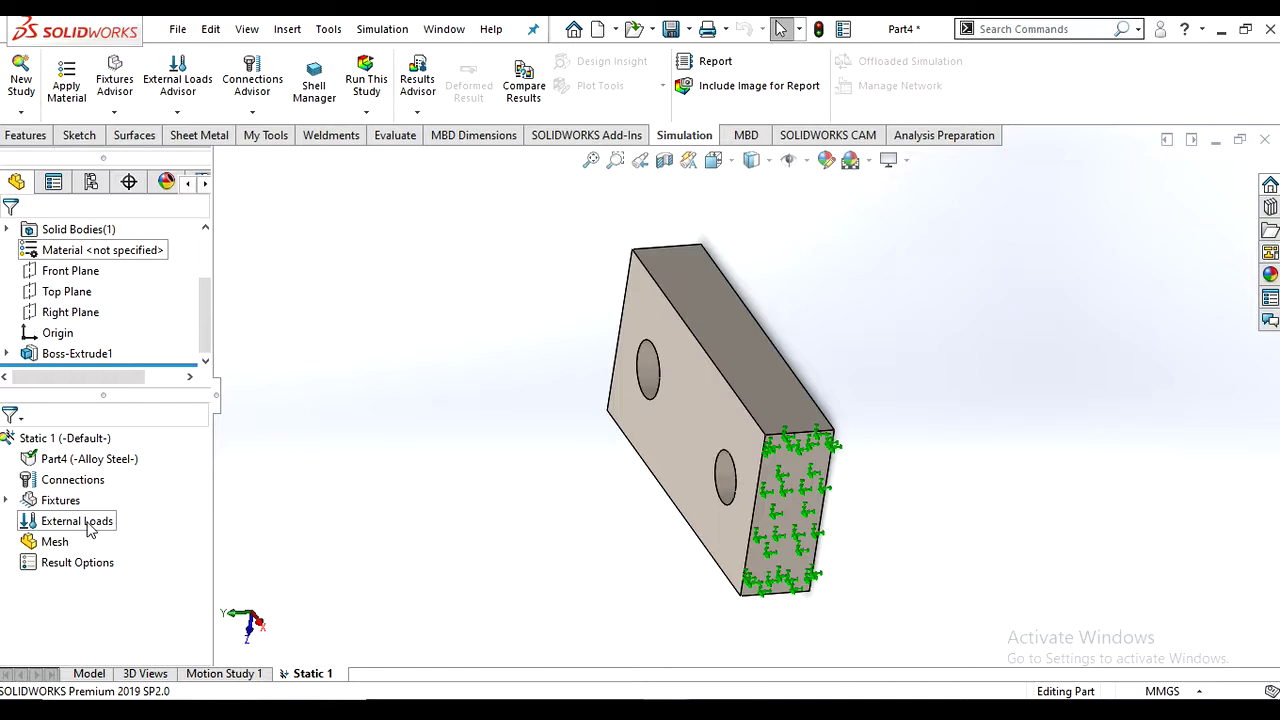
# - Add a Force load on the end face opposite the fixture, using Selected direction along the plate's long edge
pyautogui.click(177, 112)
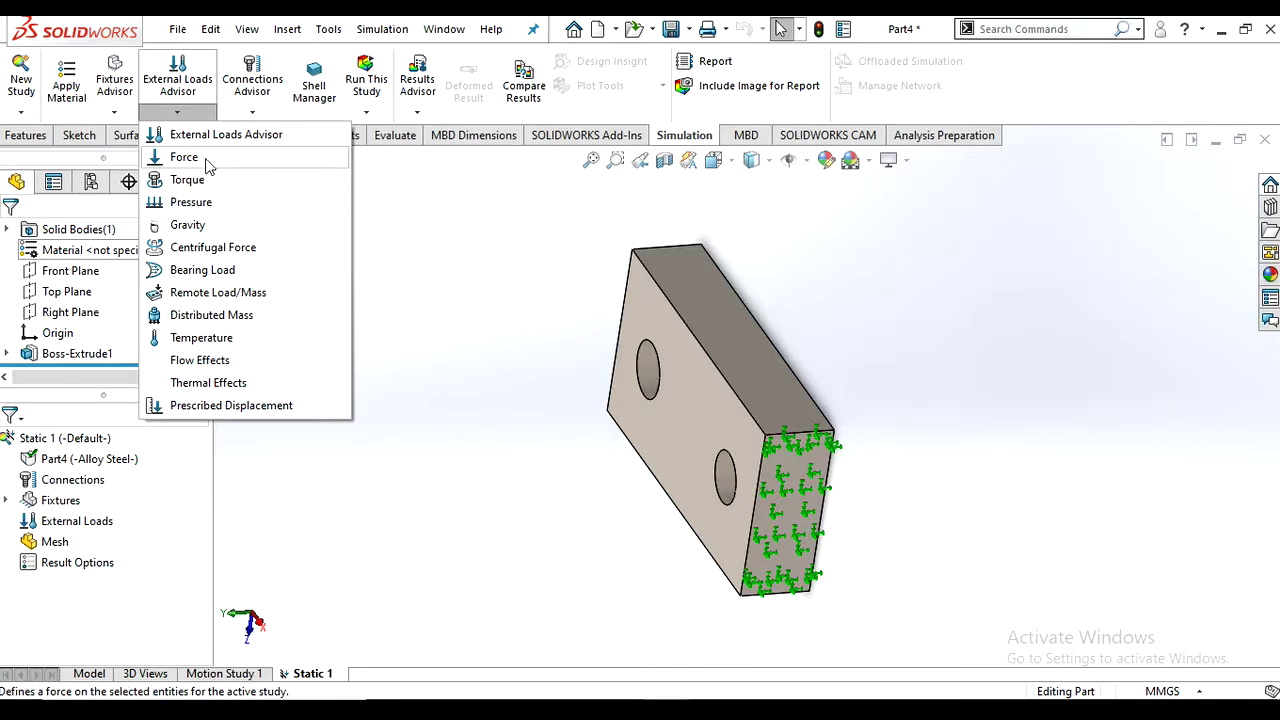
pyautogui.click(207, 165)
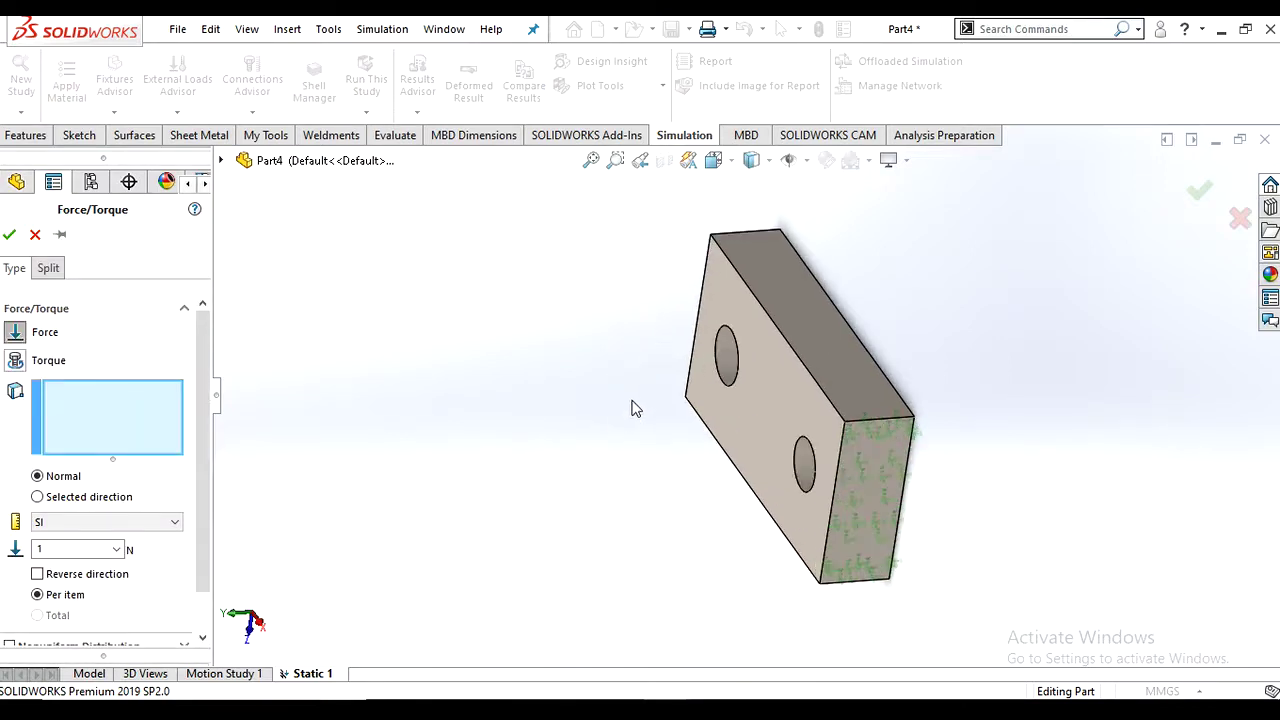
pyautogui.moveTo(633, 414); pyautogui.dragTo(663, 423, button='middle')
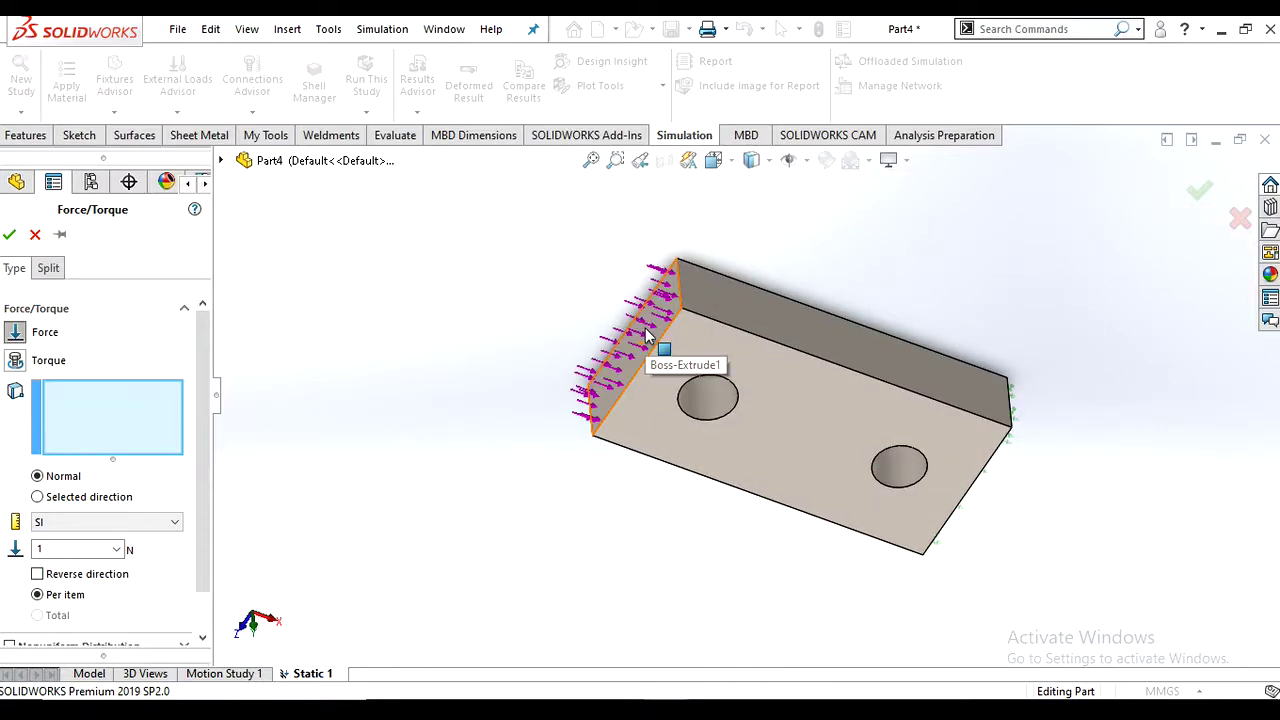
pyautogui.scroll(-3, 648, 338)
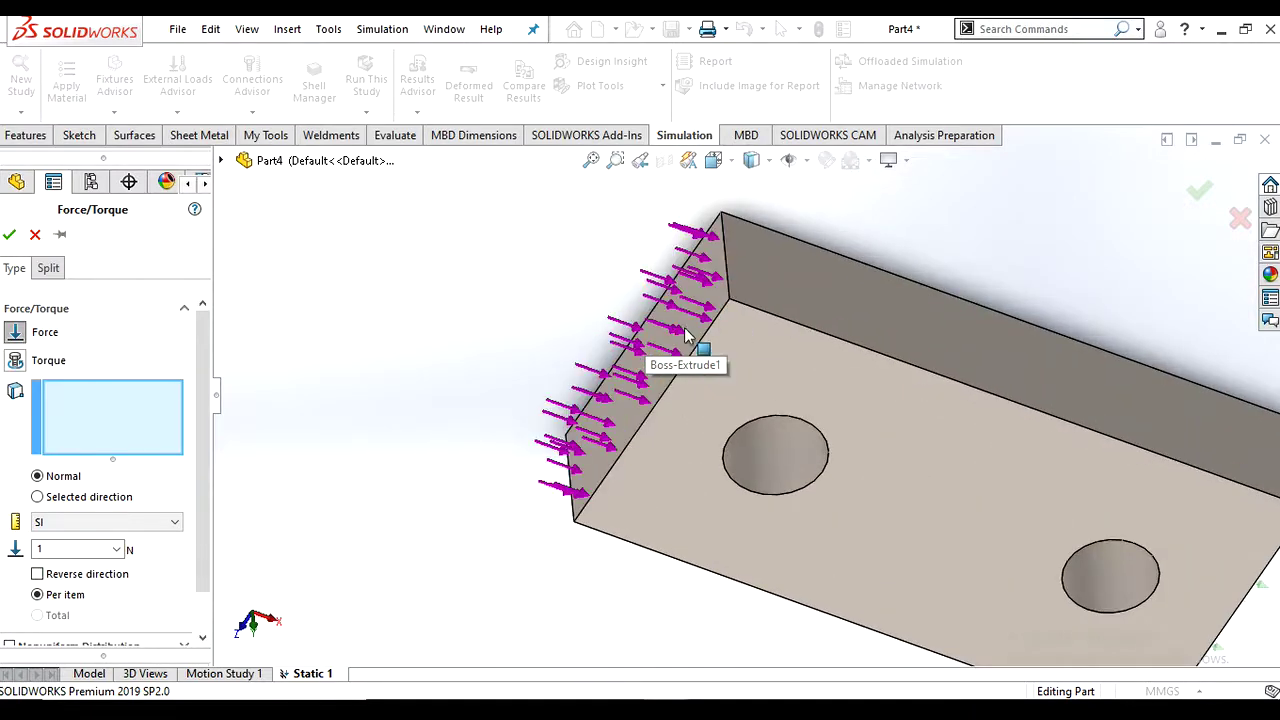
pyautogui.click(590, 452)
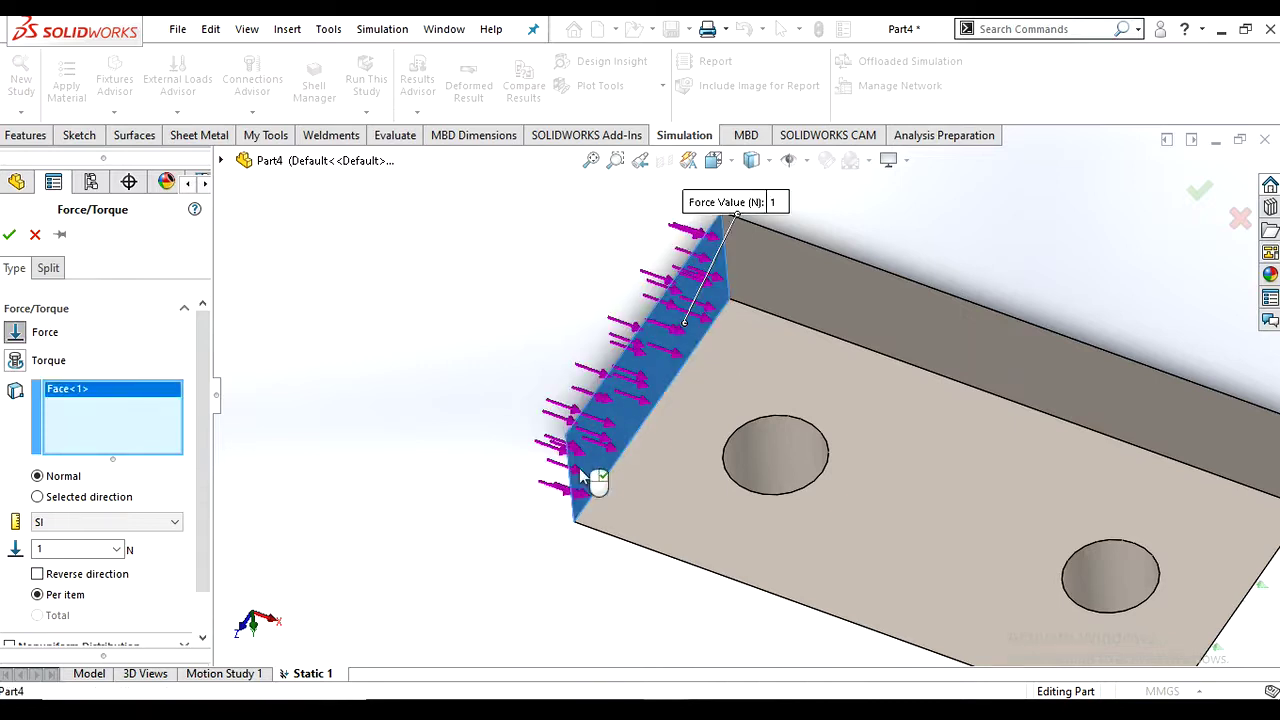
pyautogui.scroll(3, 590, 480)
pyautogui.scroll(-4, 492, 392)
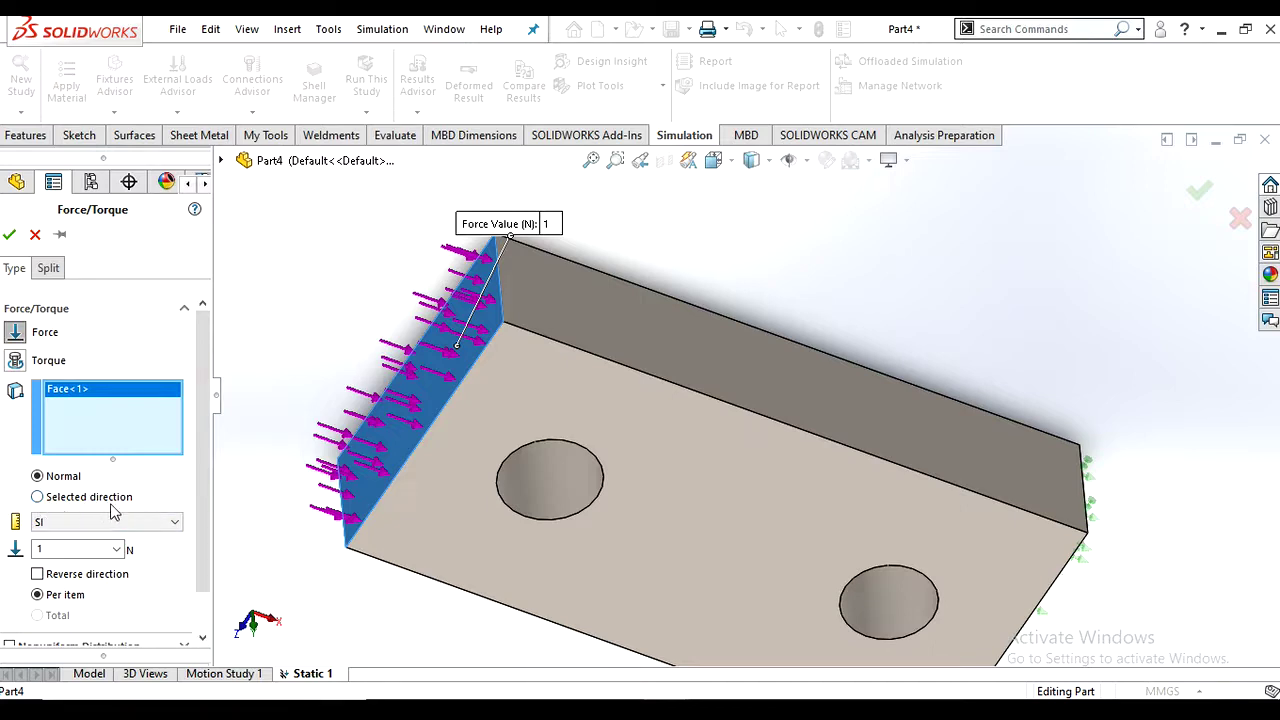
pyautogui.click(37, 497)
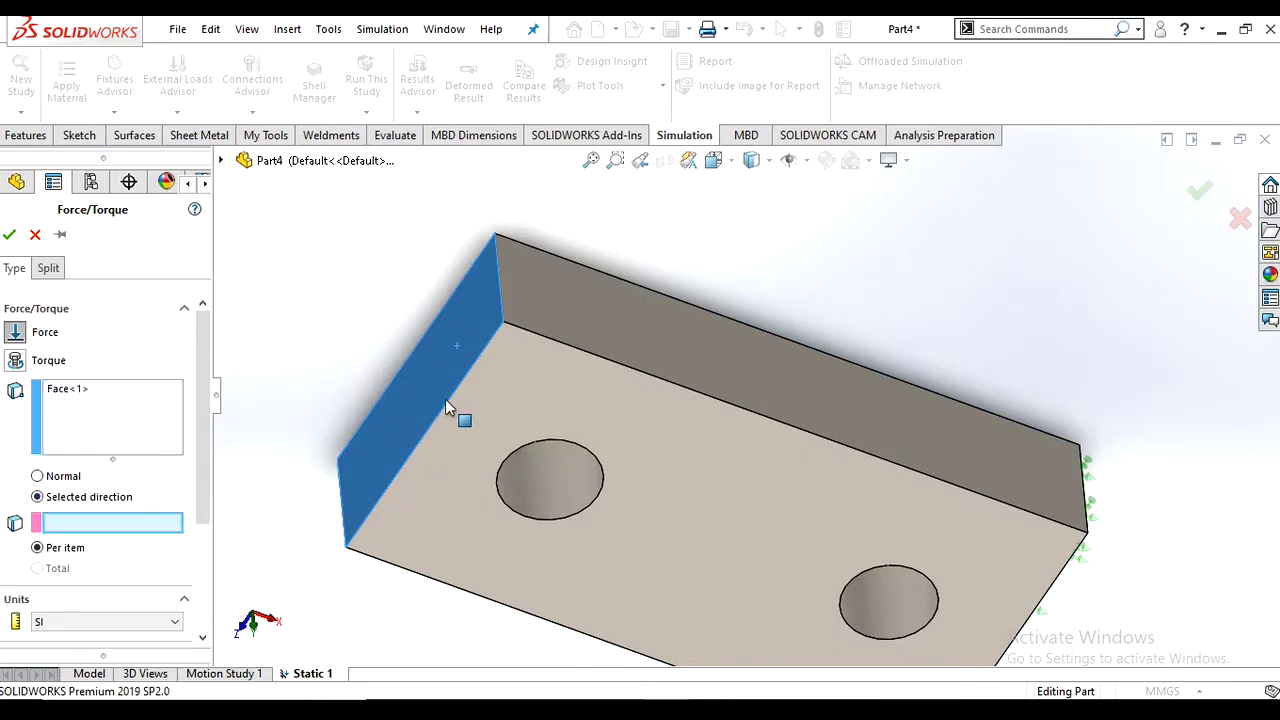
pyautogui.scroll(2, 492, 363)
pyautogui.scroll(-3, 502, 365)
pyautogui.scroll(2, 508, 375)
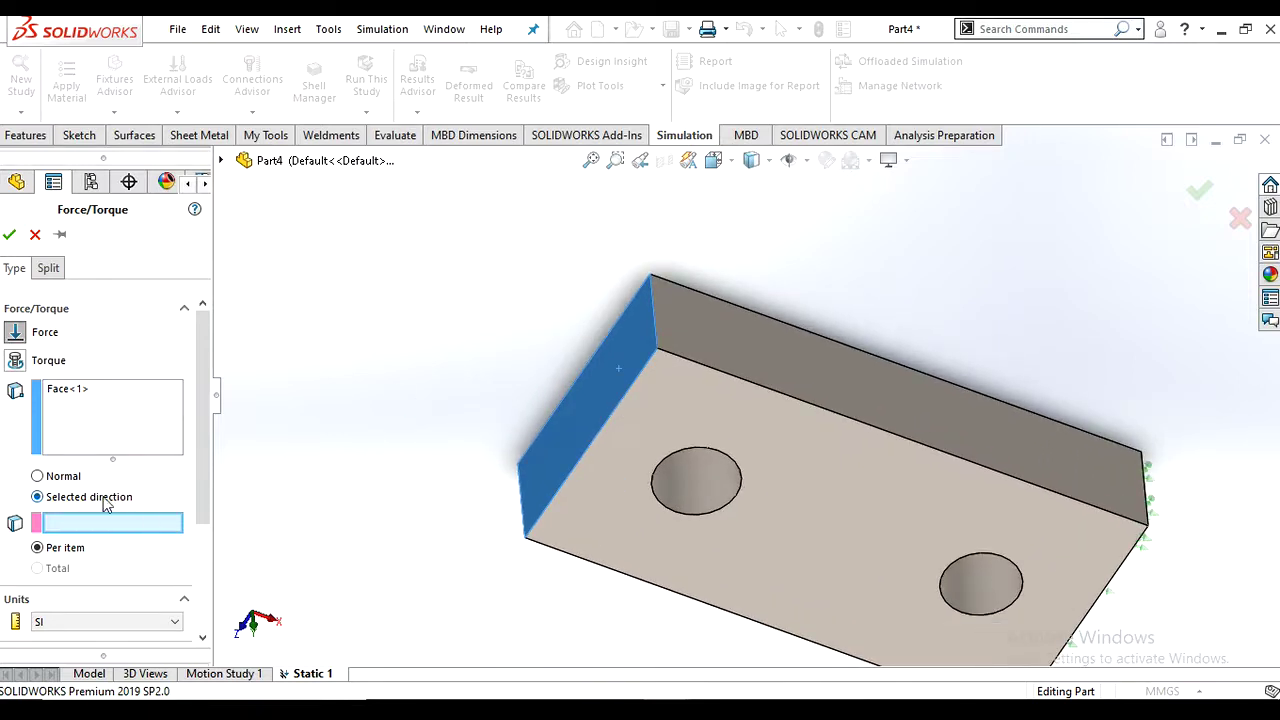
pyautogui.click(672, 360)
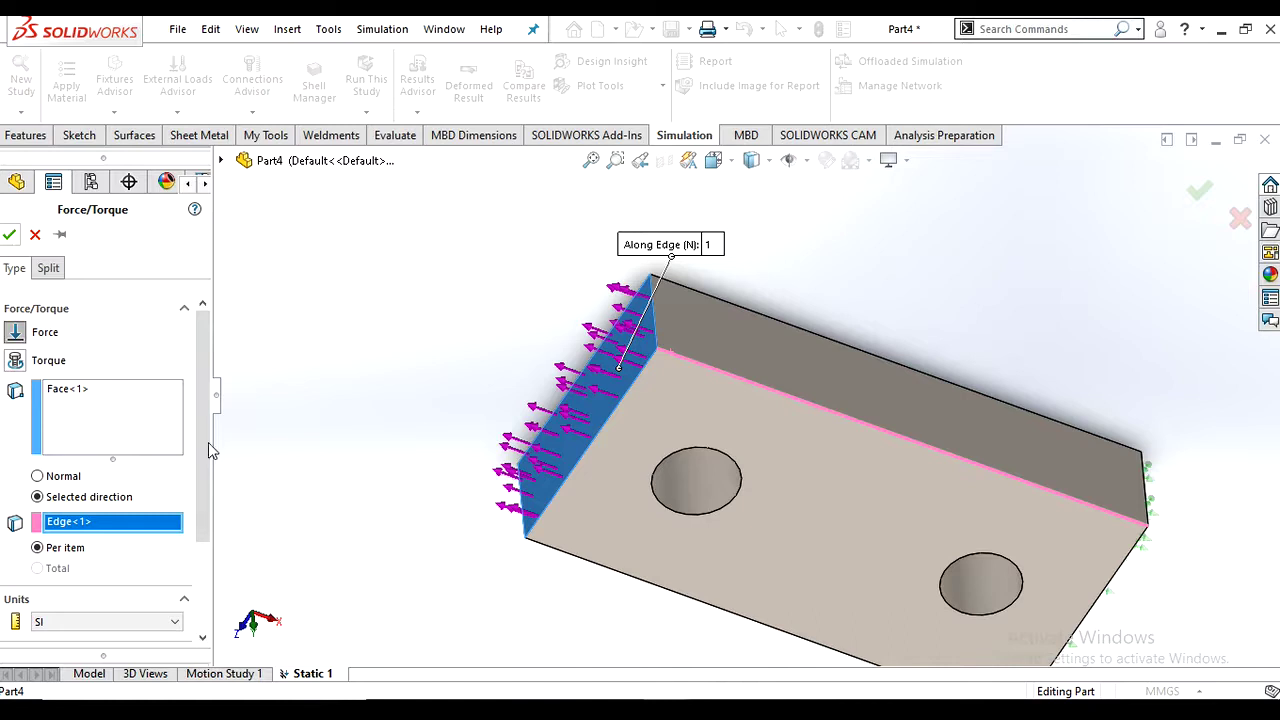
# - Switch the force units to Metric (G) and back to SI
pyautogui.scroll(-3, 194, 422)
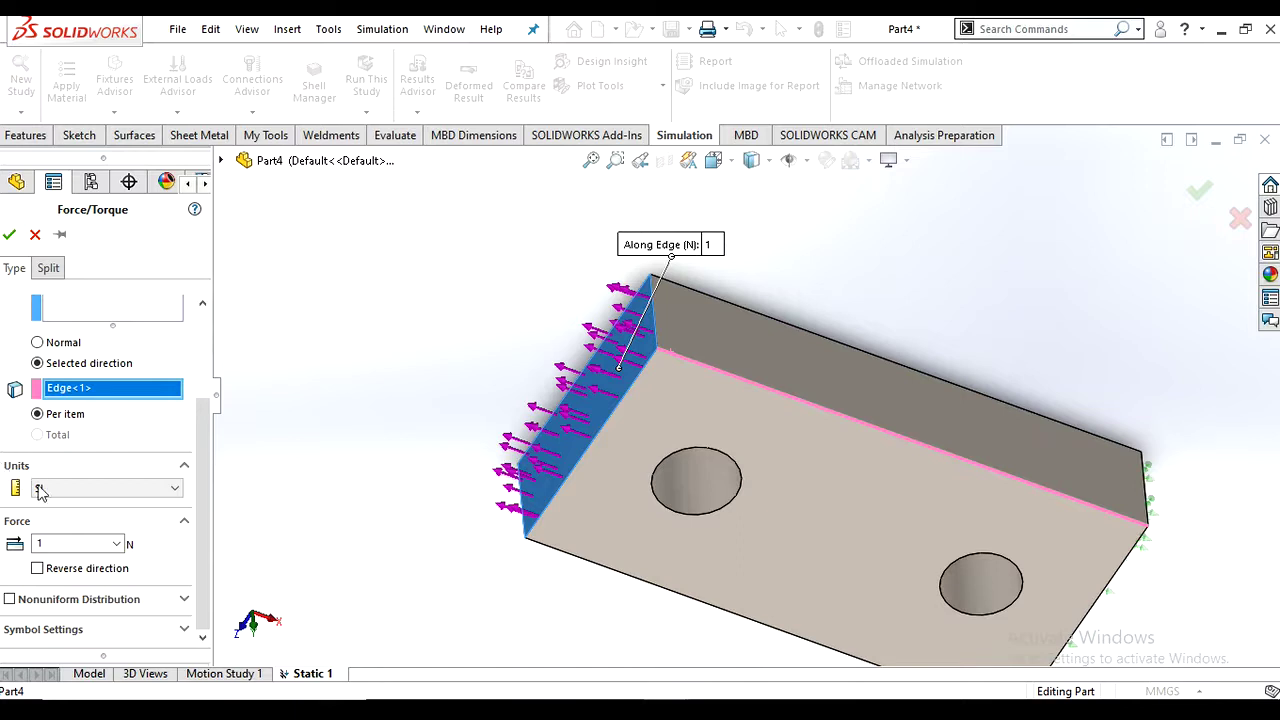
pyautogui.click(151, 496)
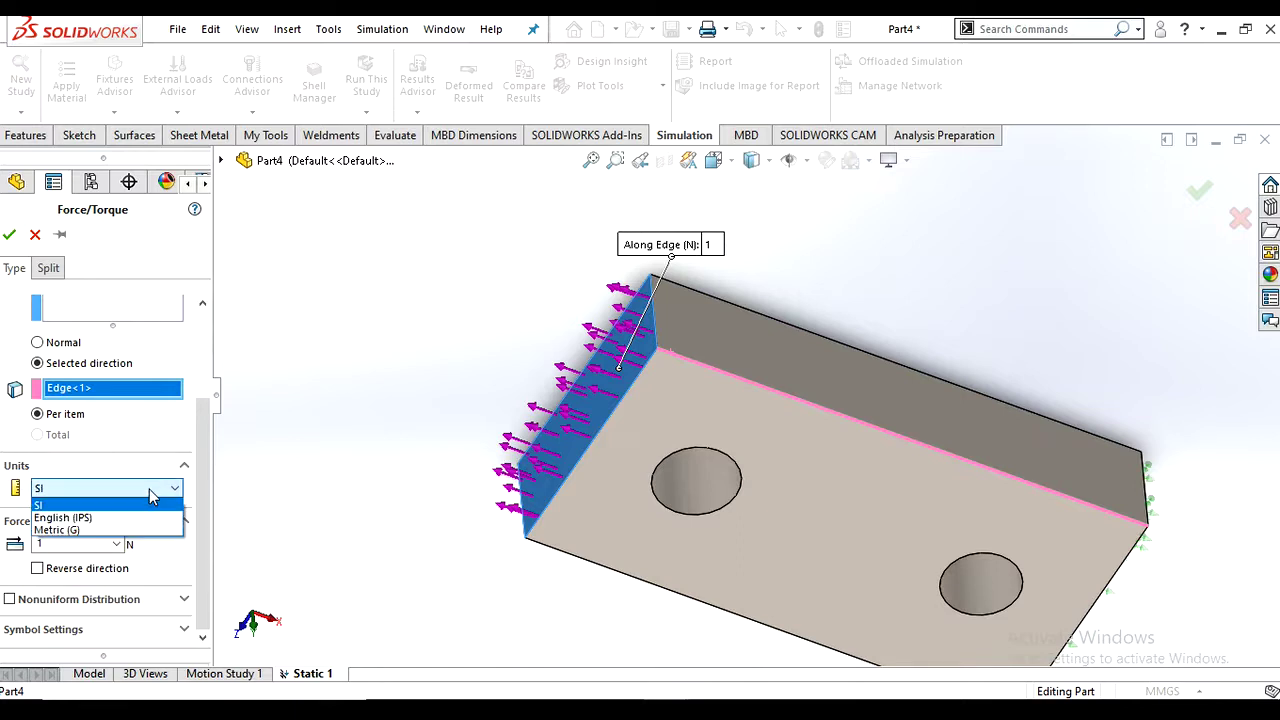
pyautogui.click(115, 531)
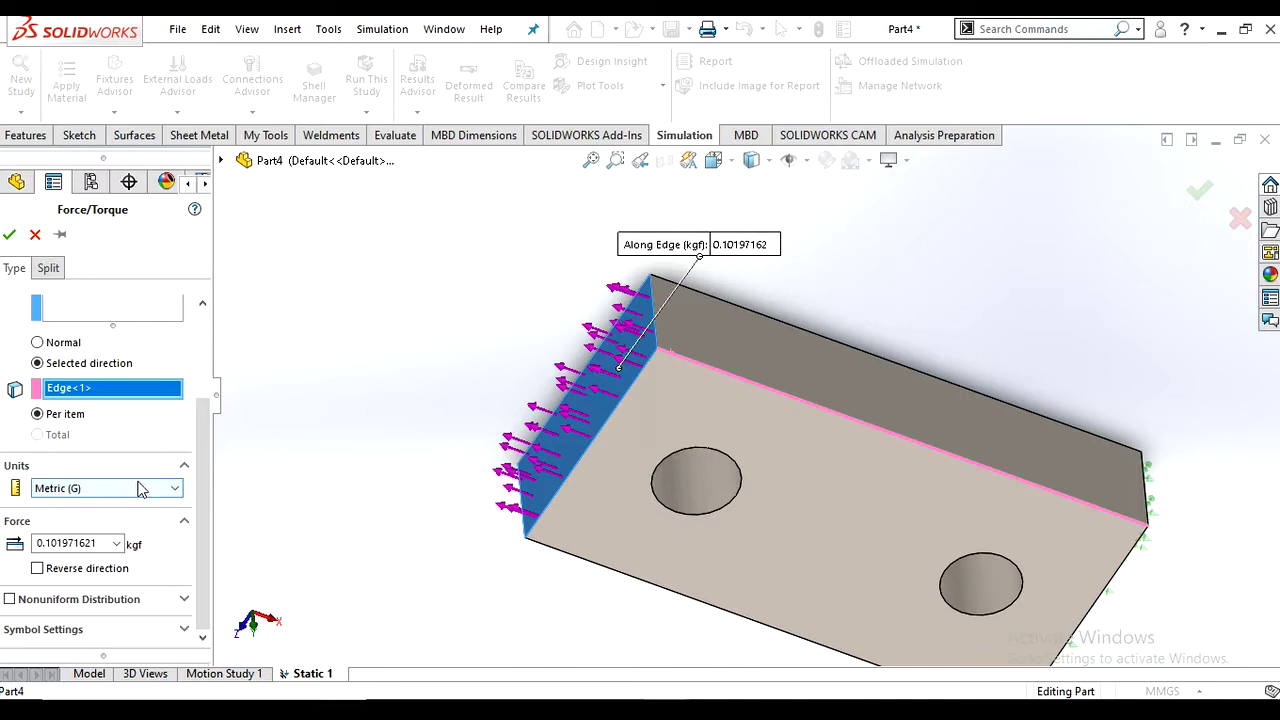
pyautogui.click(140, 488)
pyautogui.click(127, 508)
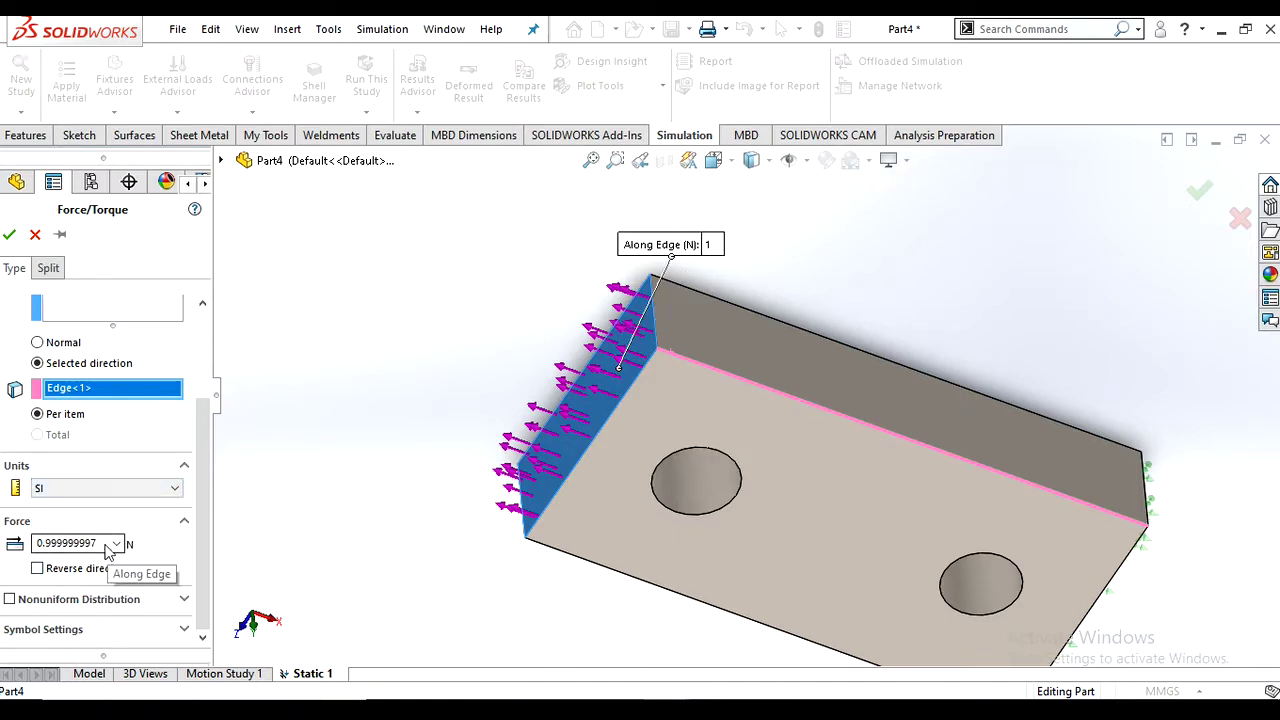
# - Set the force value to 100 N per item and accept the load
pyautogui.doubleClick(102, 543)
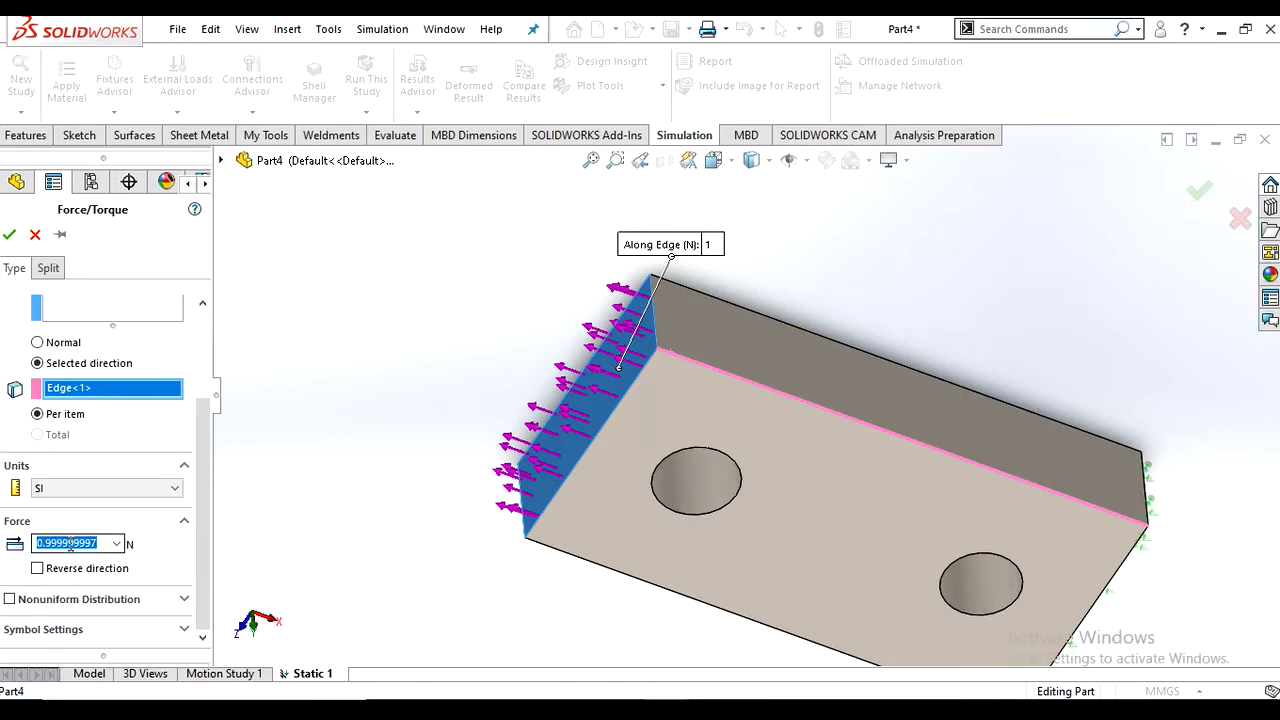
pyautogui.write('100')
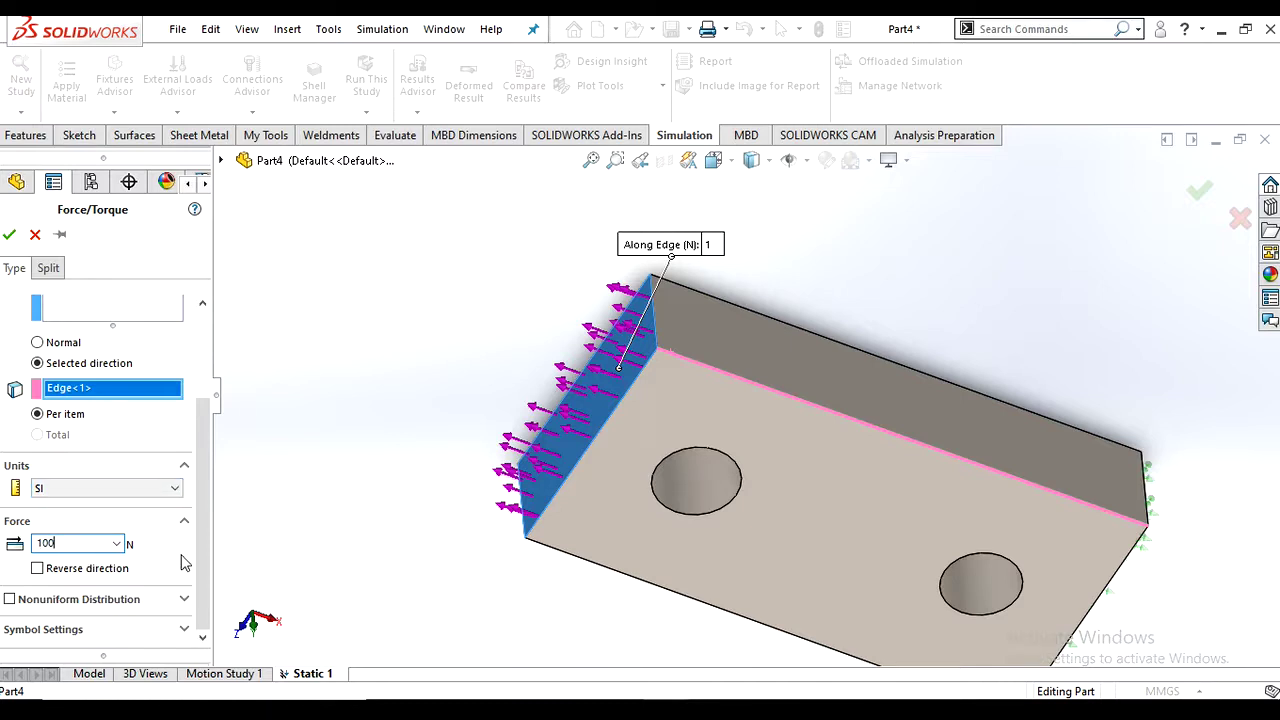
pyautogui.click(9, 236)
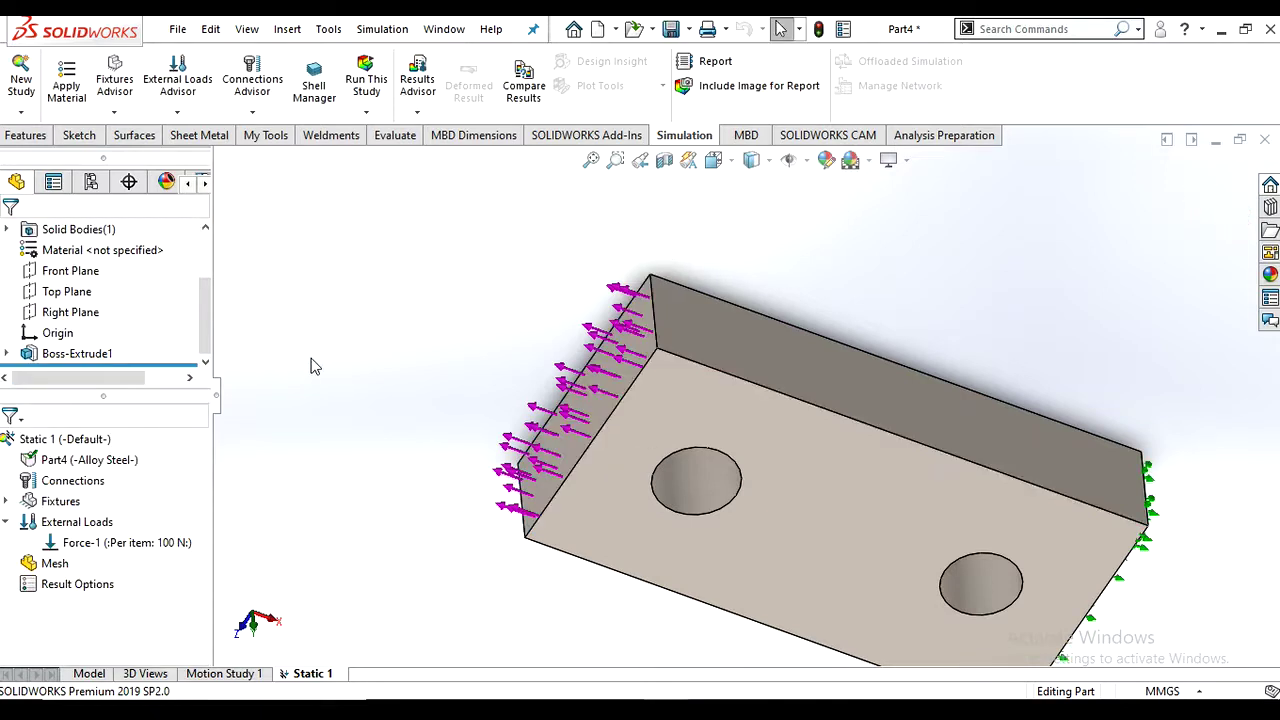
pyautogui.scroll(4, 780, 450)
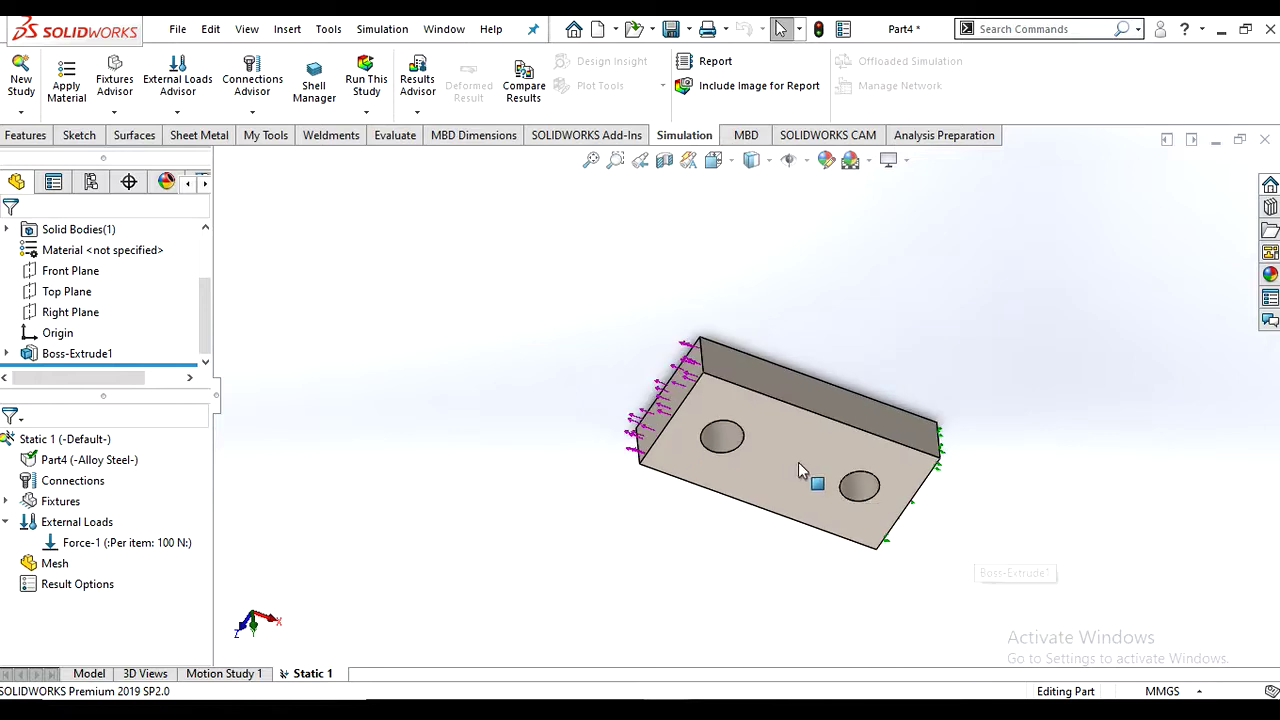
pyautogui.scroll(-3, 798, 470)
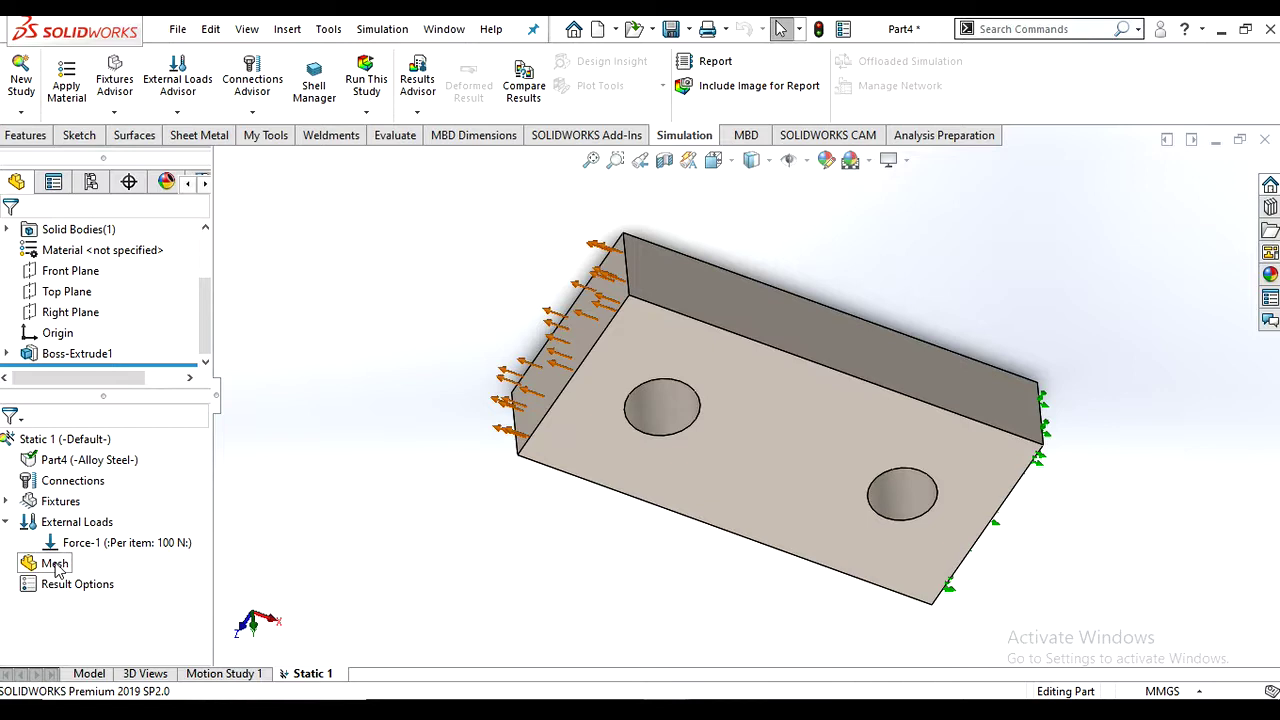
# - Create a solid mesh on the plate with the mesh density set slightly finer than the default
pyautogui.rightClick(55, 567)
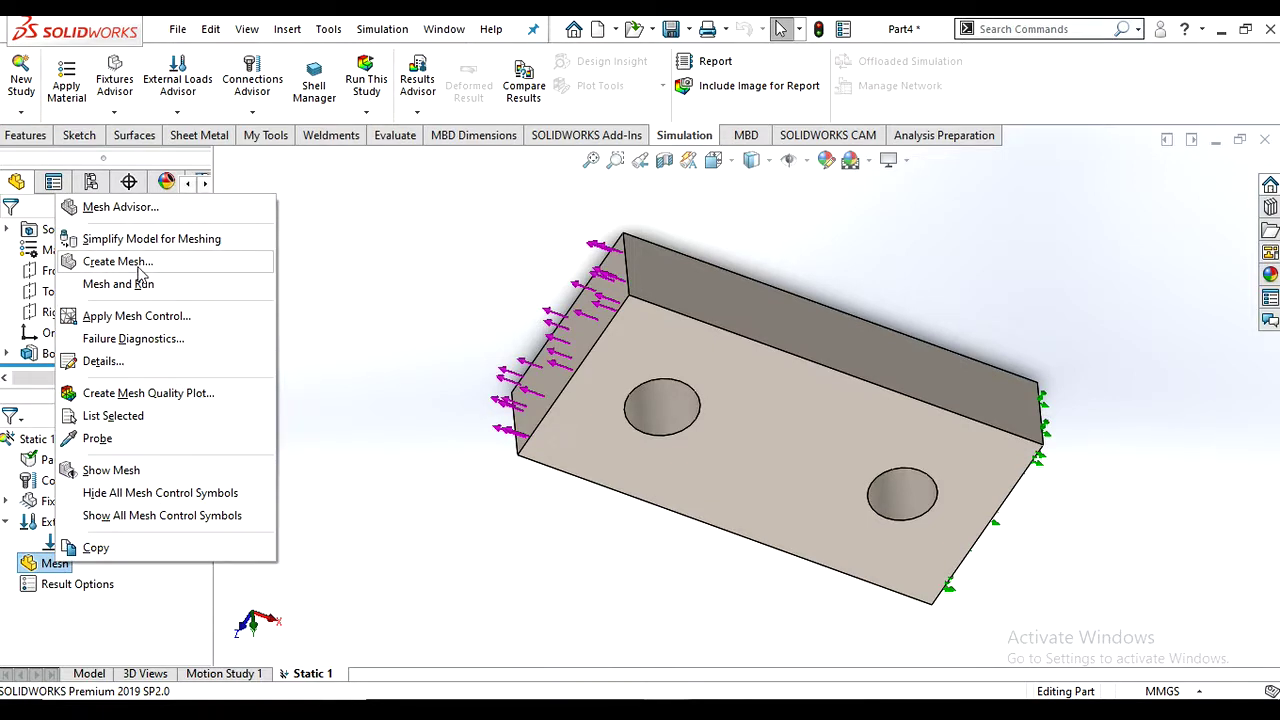
pyautogui.click(138, 263)
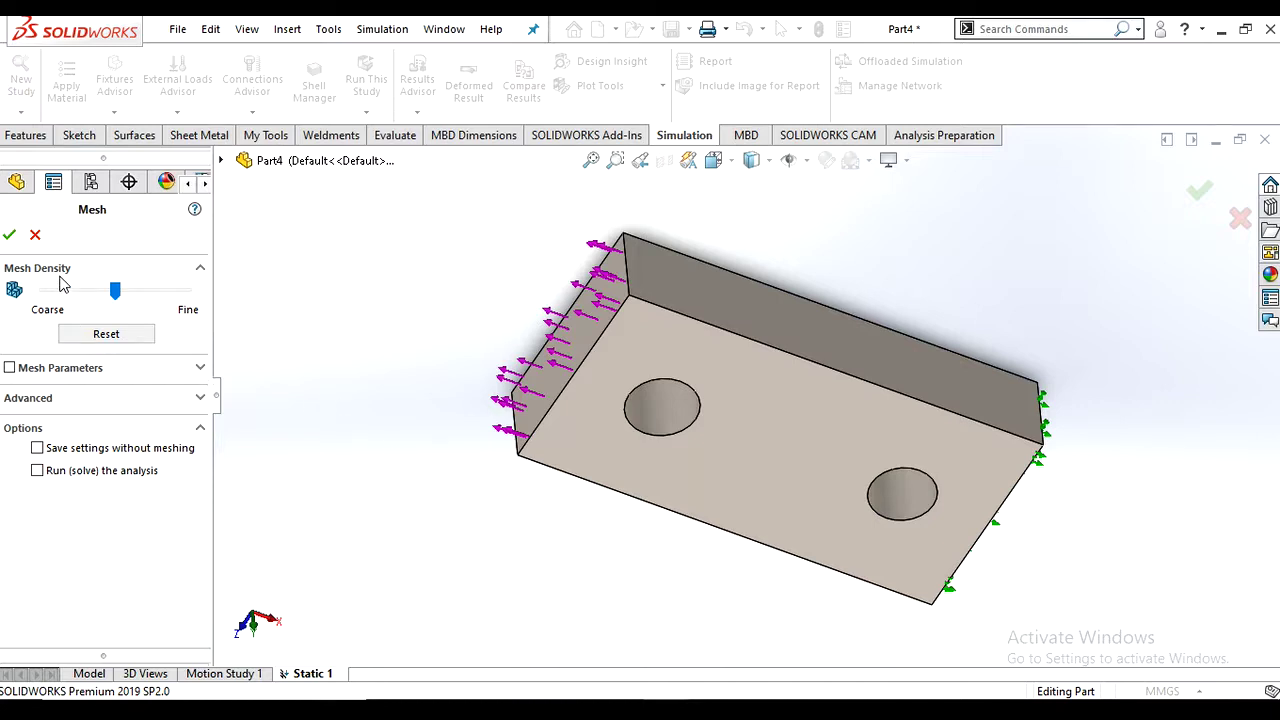
pyautogui.moveTo(115, 290); pyautogui.dragTo(151, 291)
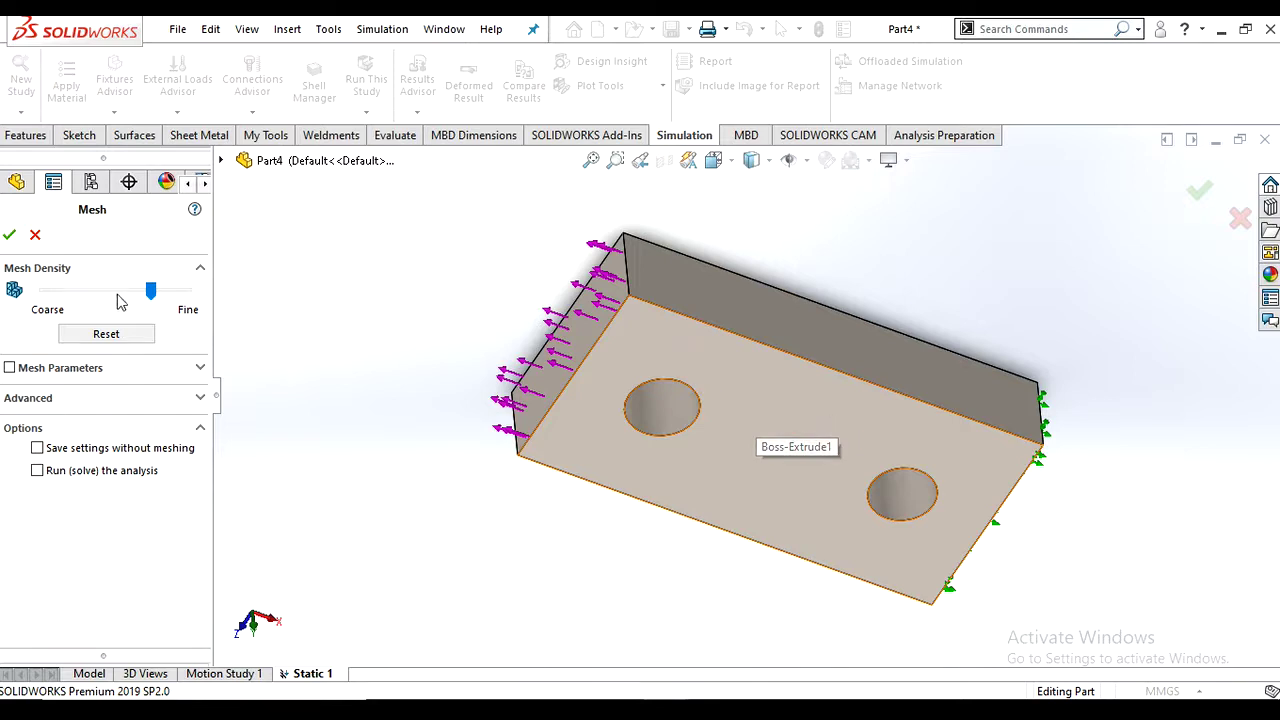
pyautogui.moveTo(150, 291); pyautogui.dragTo(67, 291)
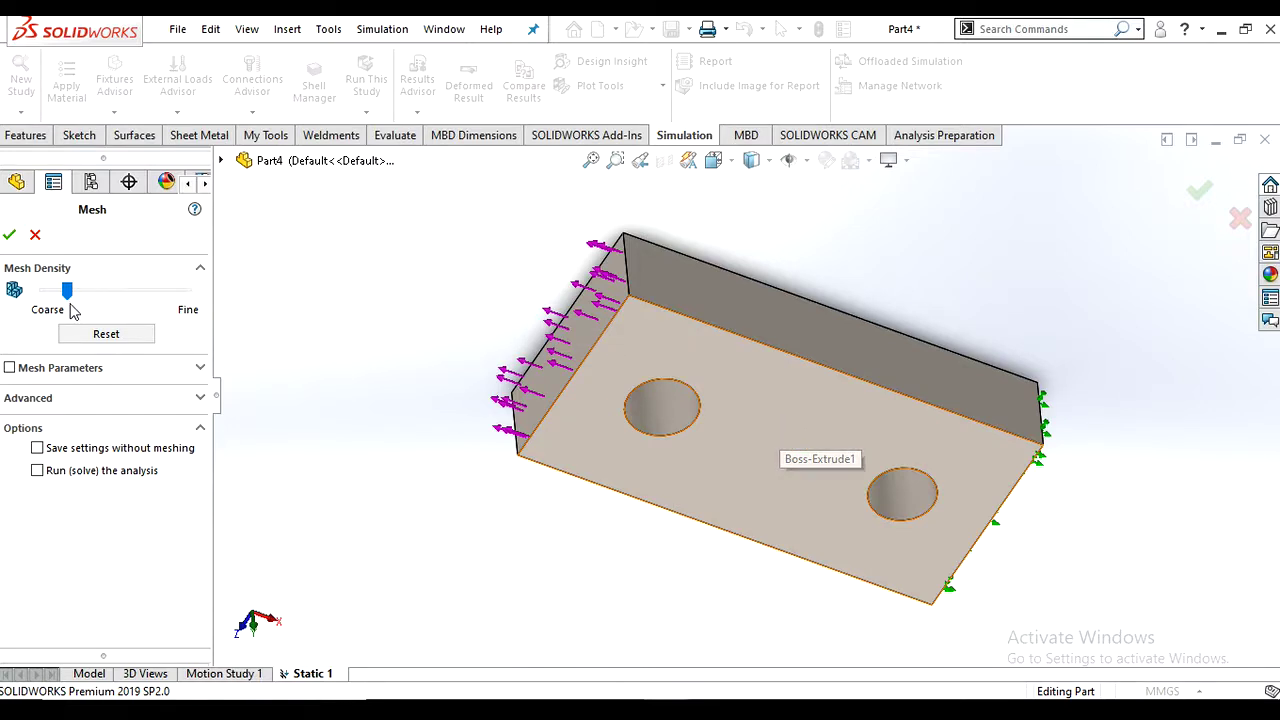
pyautogui.moveTo(67, 291); pyautogui.dragTo(140, 290)
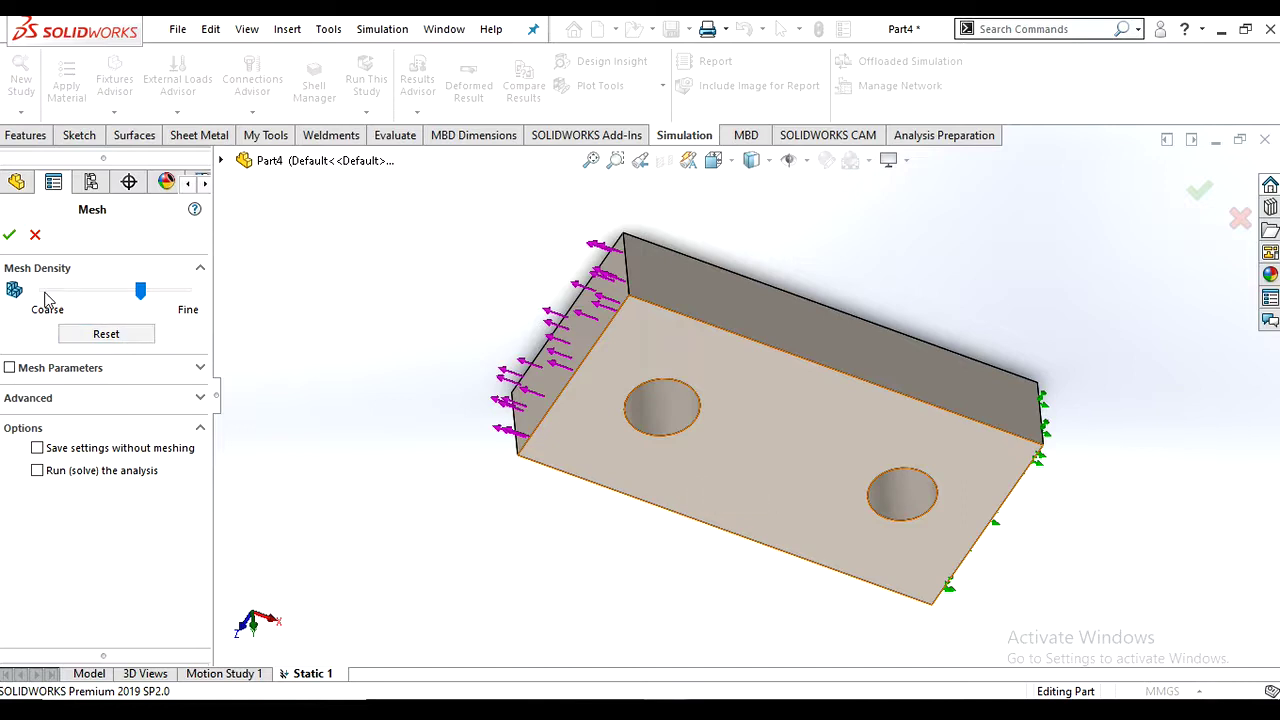
pyautogui.moveTo(137, 293); pyautogui.dragTo(138, 287)
pyautogui.click(10, 238)
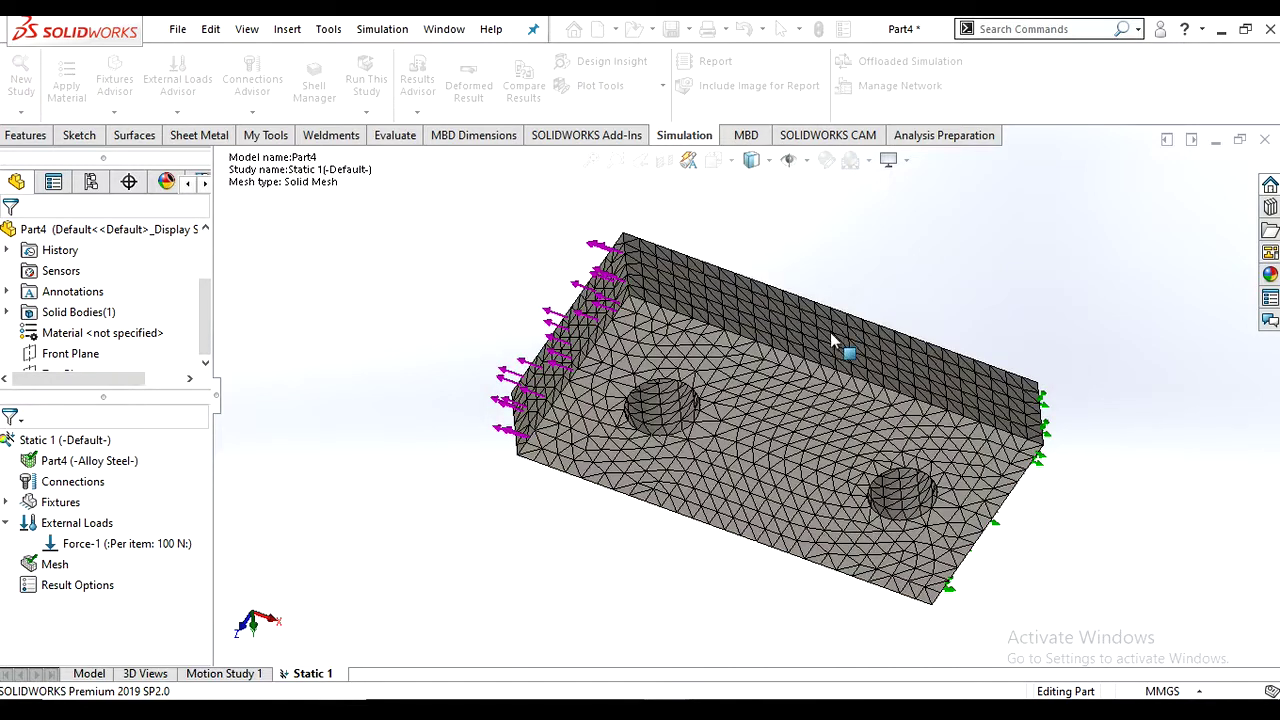
# - Inspect the meshed plate and run the static study
pyautogui.scroll(-1, 830, 341)
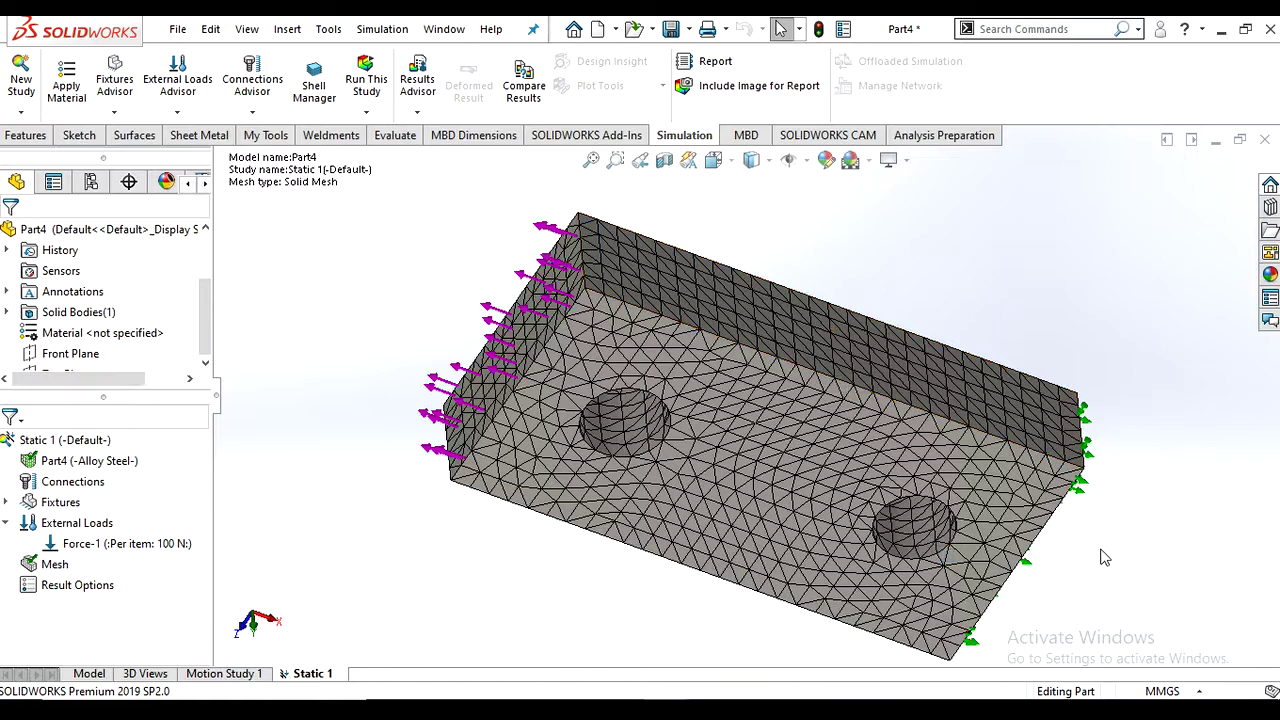
pyautogui.moveTo(1096, 548); pyautogui.dragTo(1112, 448, button='middle')
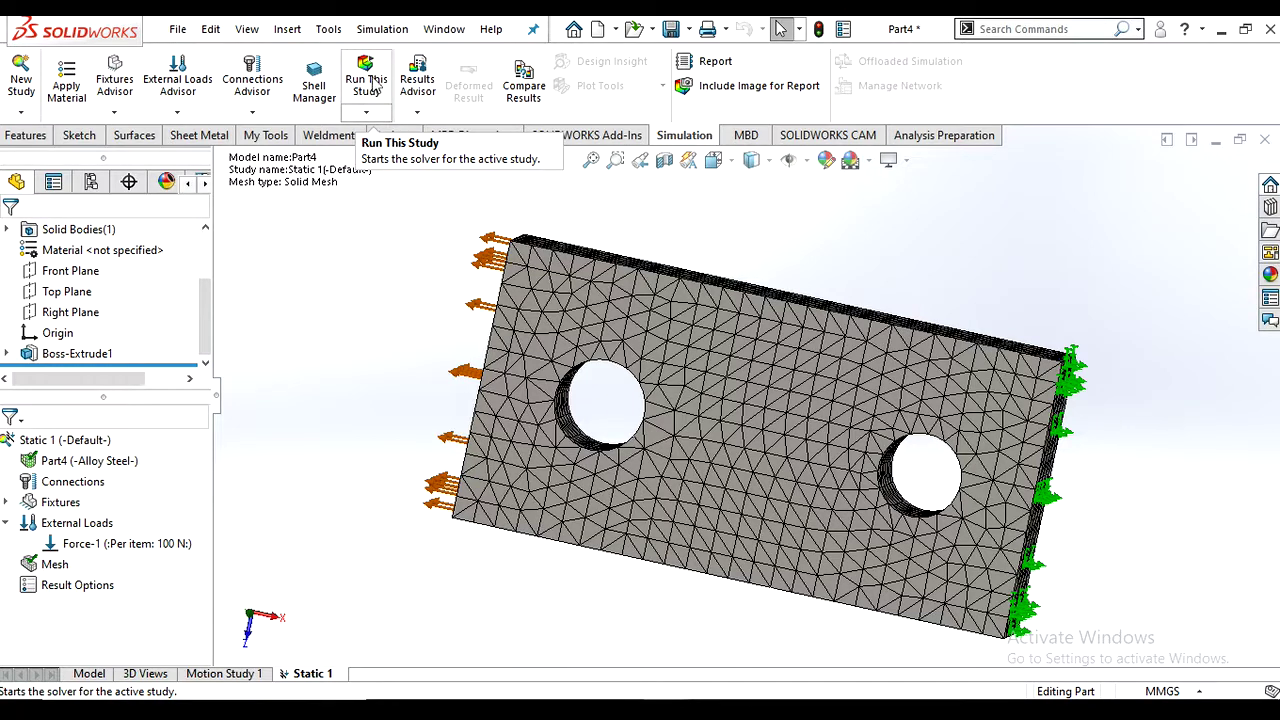
pyautogui.click(372, 86)
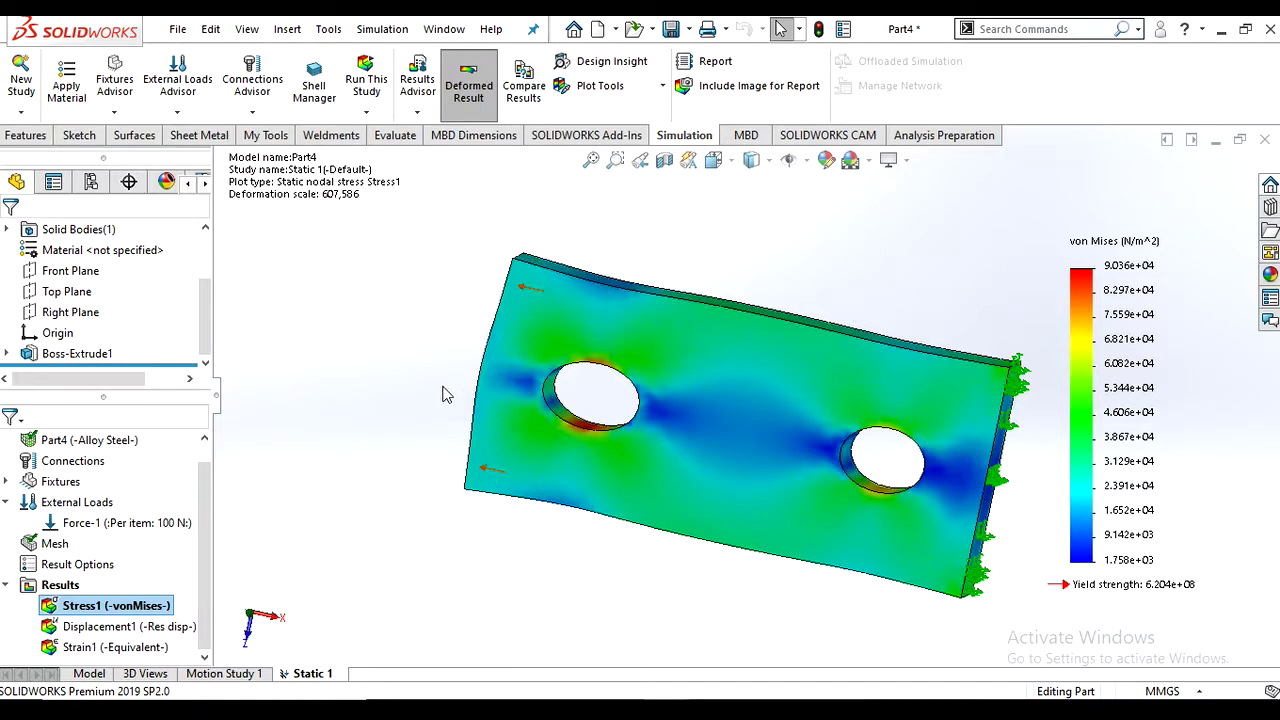
# - Animate the von Mises stress plot at speed 37 and watch the plate's deformation from several angles
pyautogui.rightClick(87, 612)
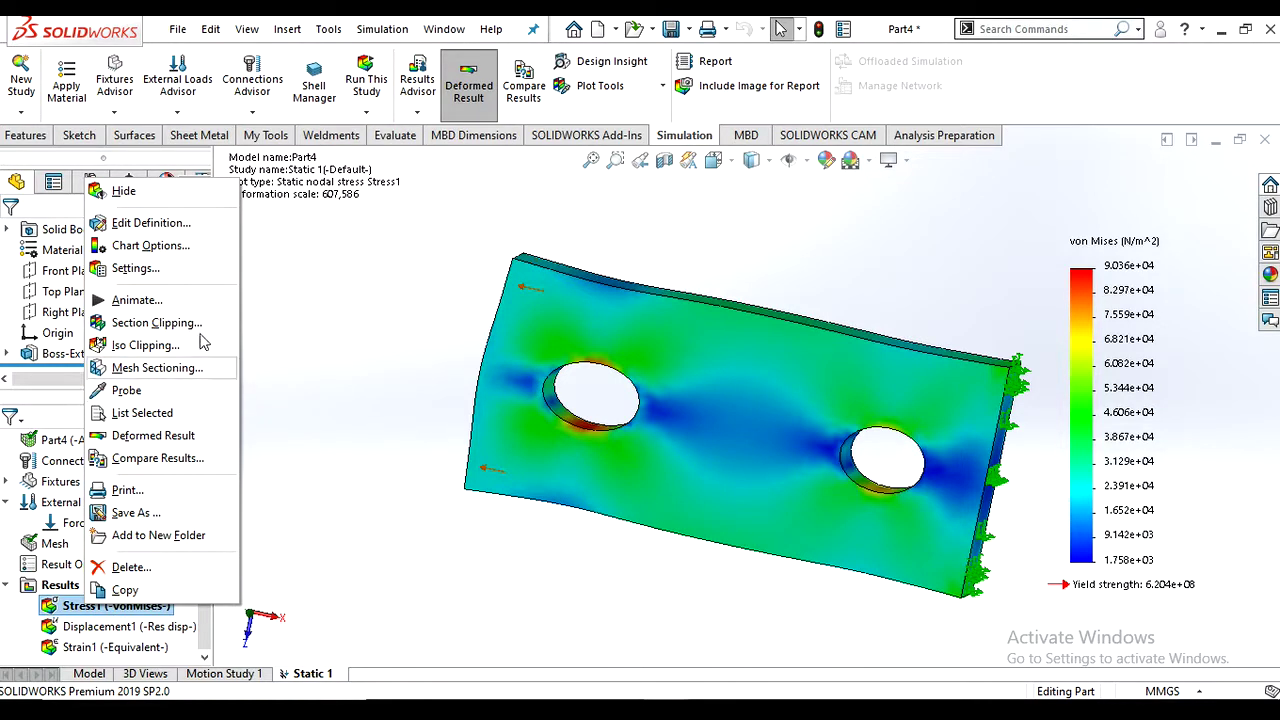
pyautogui.click(147, 310)
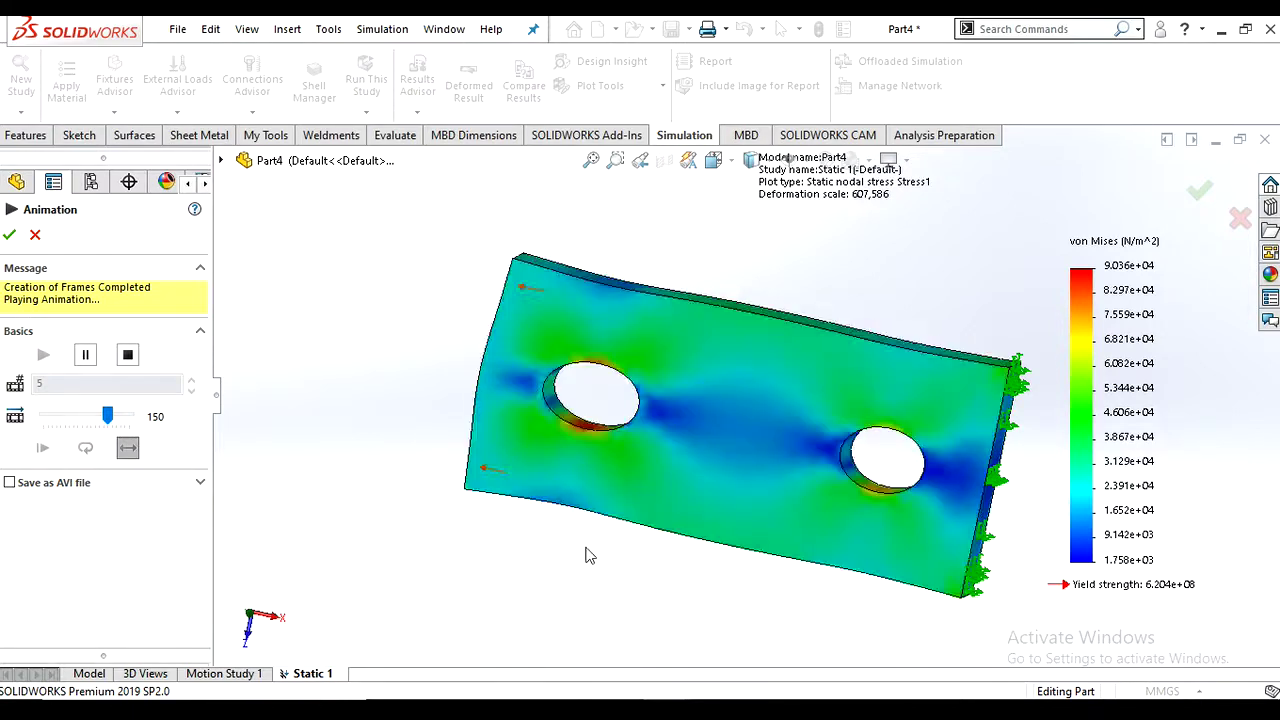
pyautogui.moveTo(107, 418); pyautogui.dragTo(81, 418)
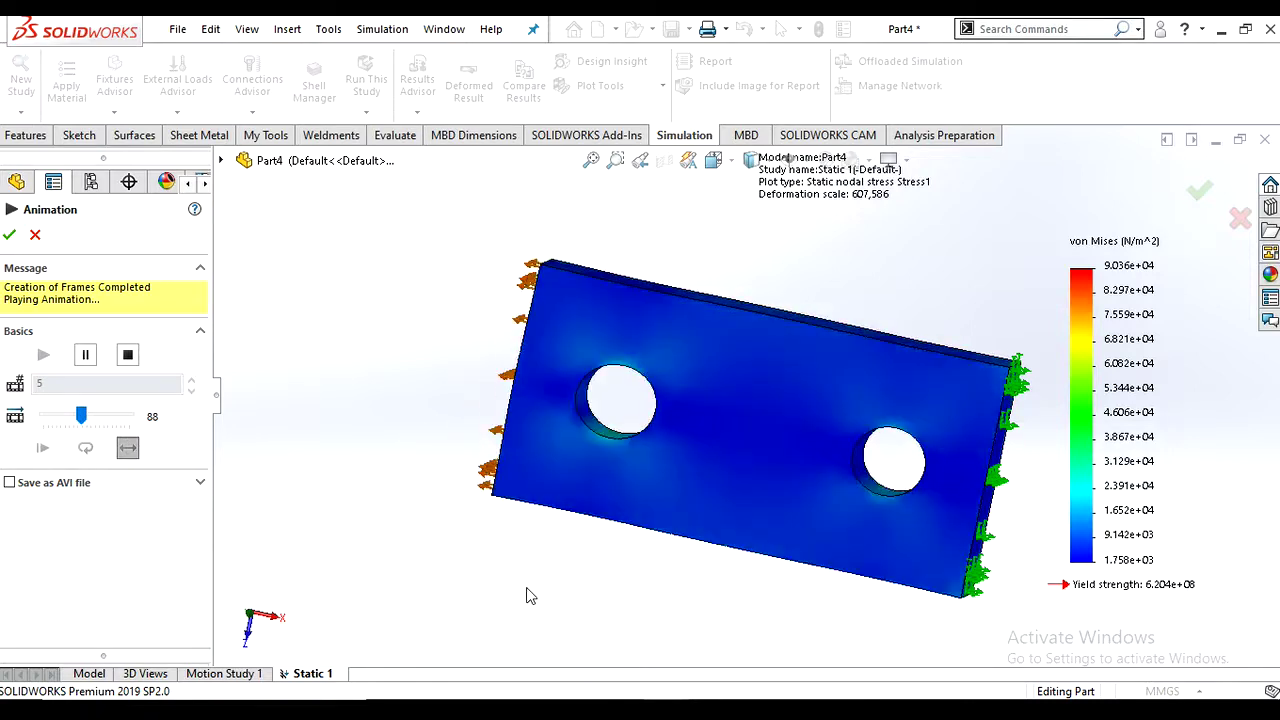
pyautogui.moveTo(81, 418); pyautogui.dragTo(61, 422)
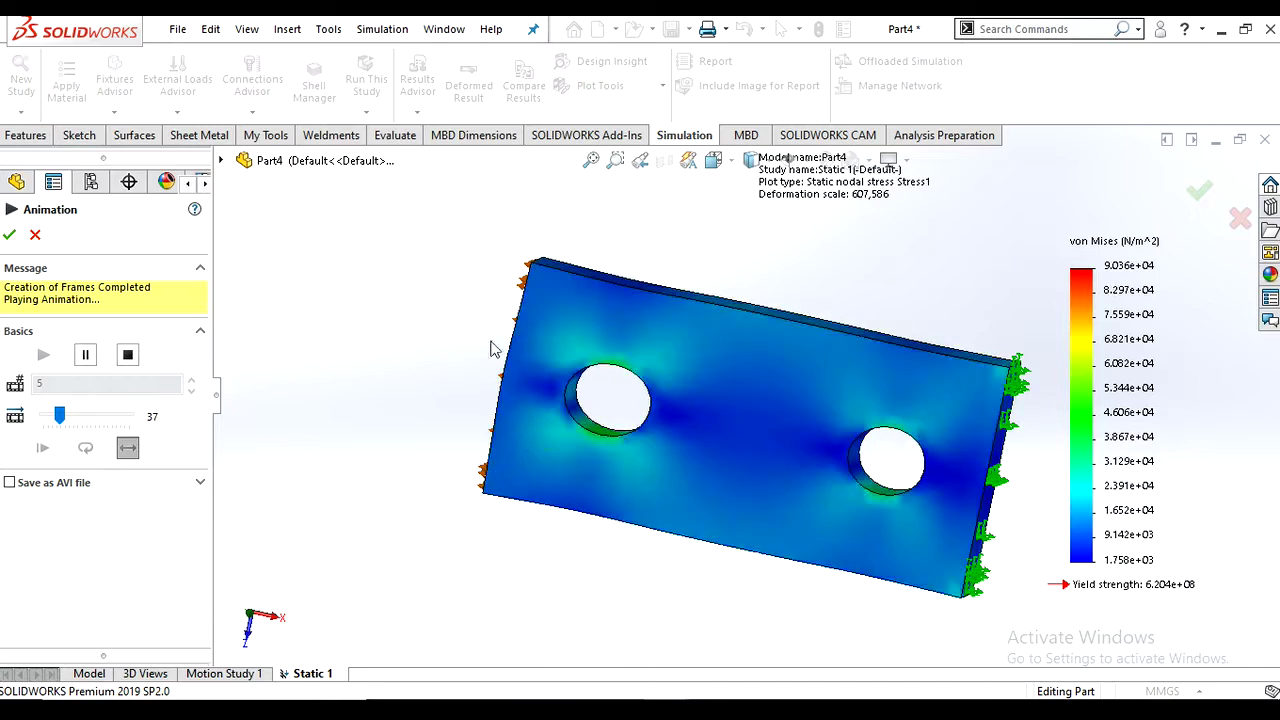
pyautogui.moveTo(688, 450); pyautogui.dragTo(697, 395, button='middle')
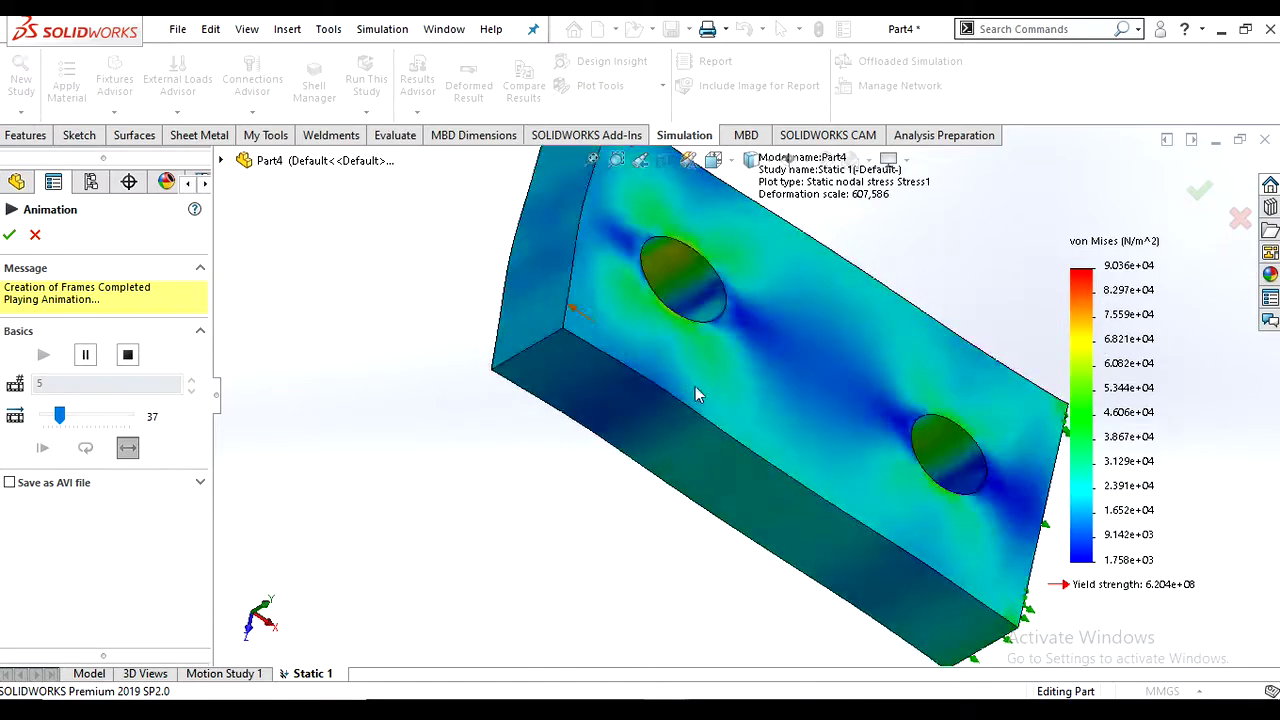
pyautogui.scroll(3, 701, 255)
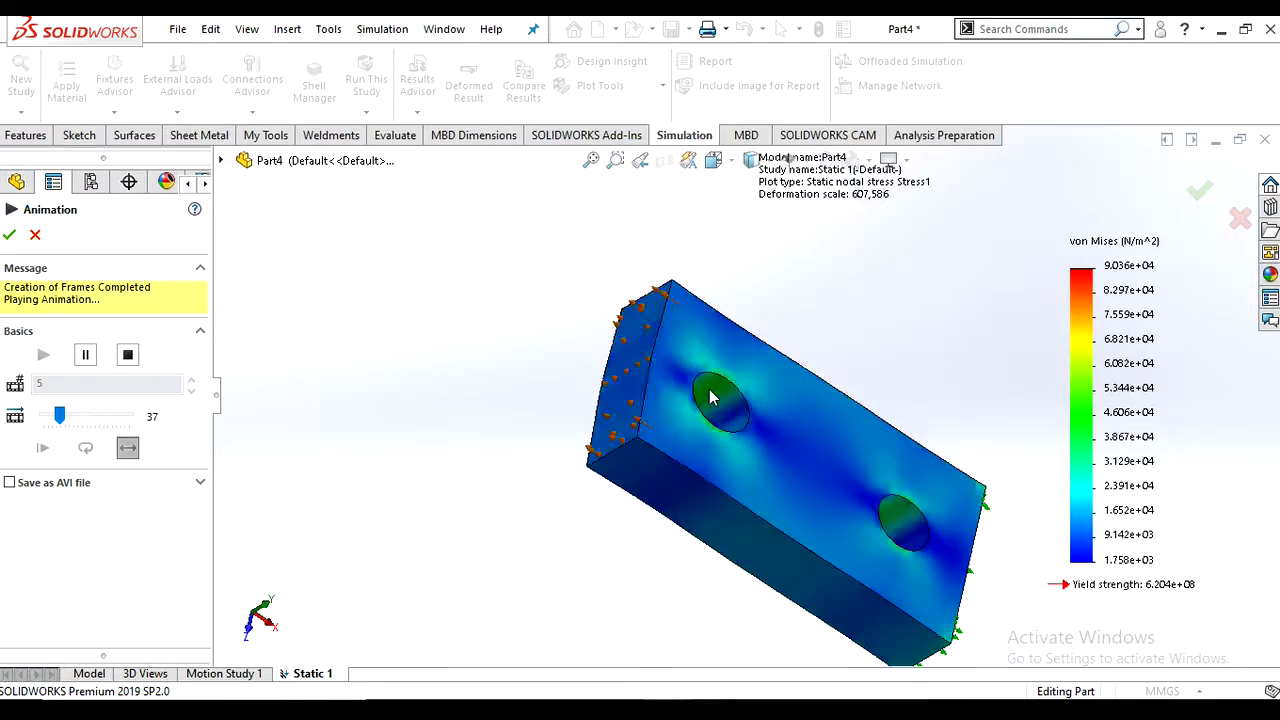
pyautogui.moveTo(778, 438); pyautogui.dragTo(712, 426, button='middle')
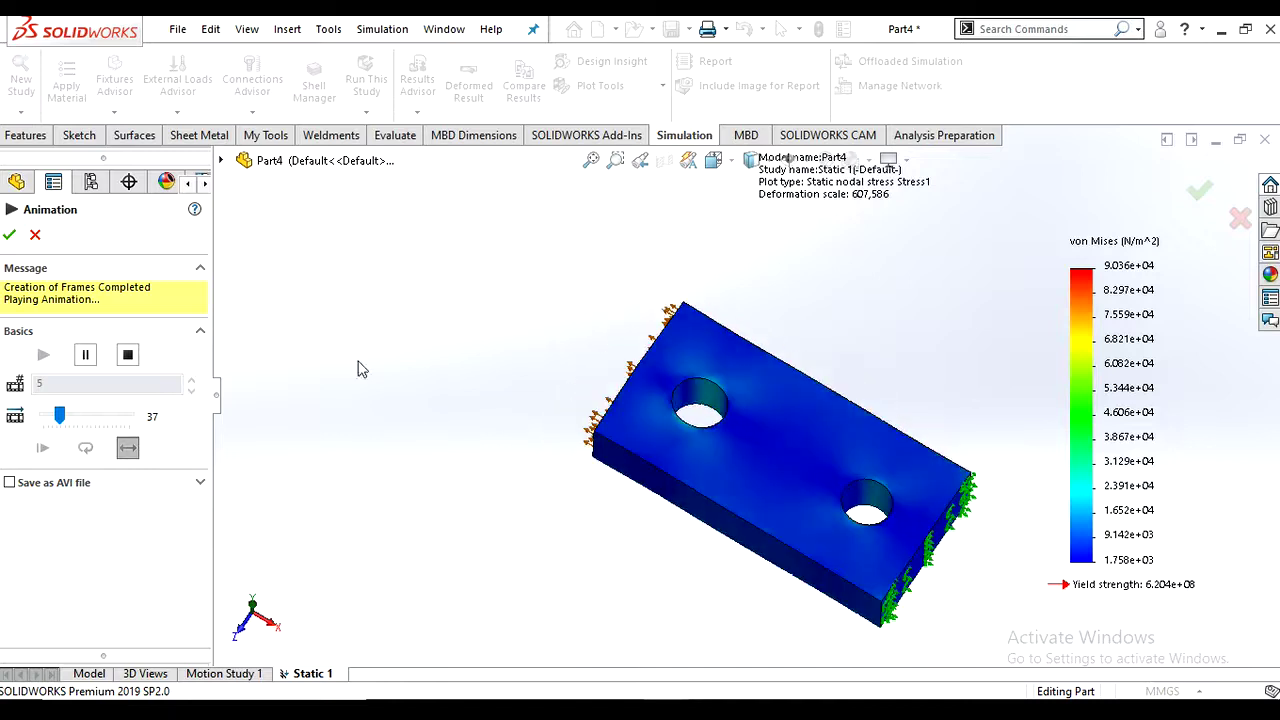
pyautogui.click(9, 235)
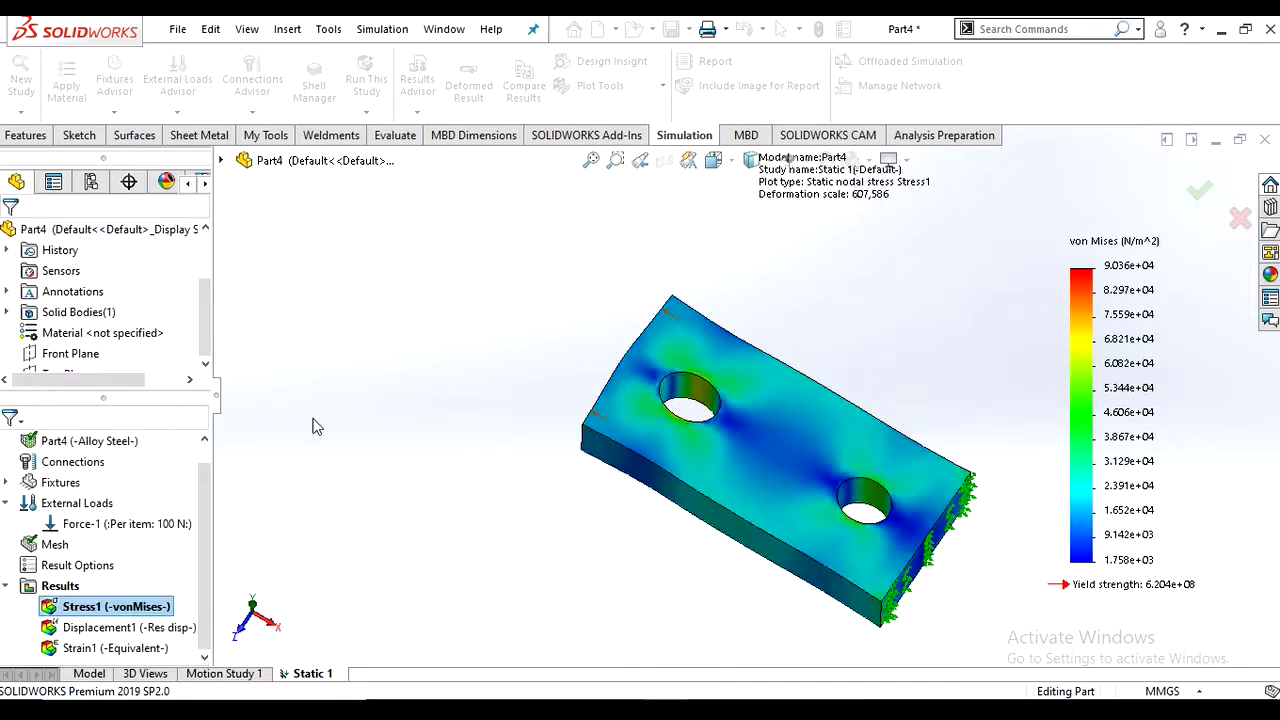
# - Show the resultant displacement plot on the plate
pyautogui.rightClick(90, 627)
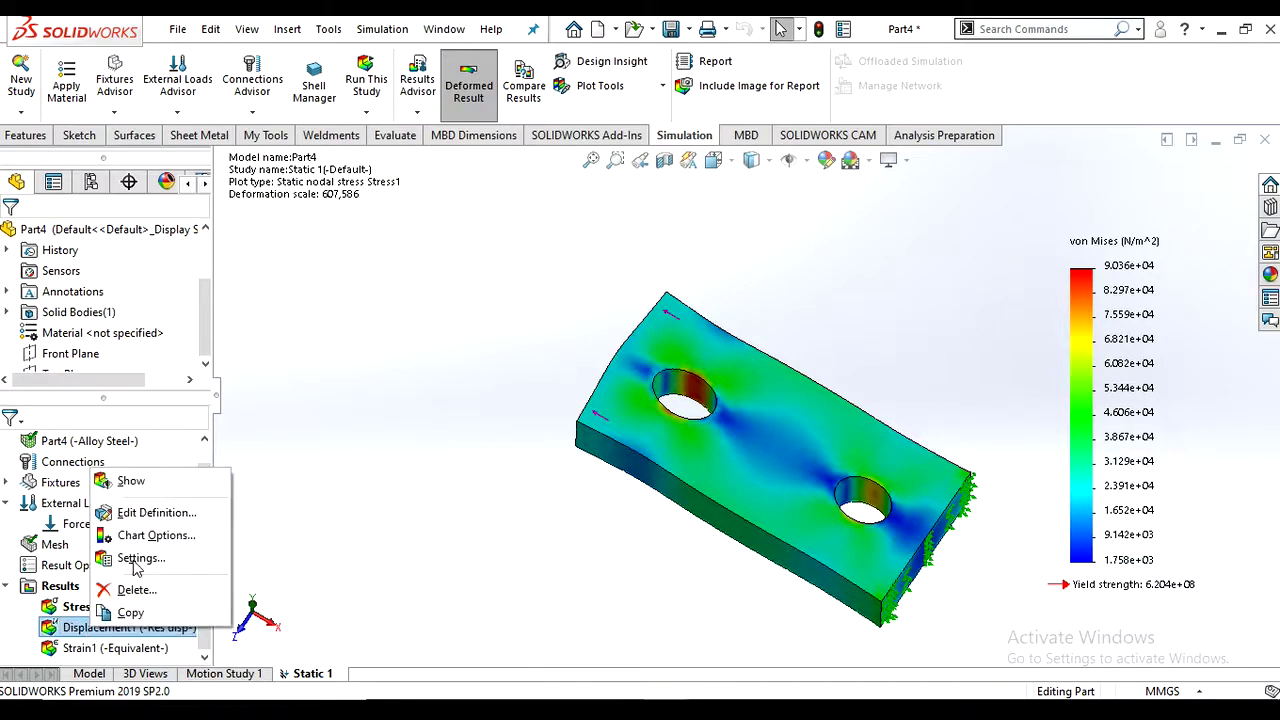
pyautogui.click(386, 537)
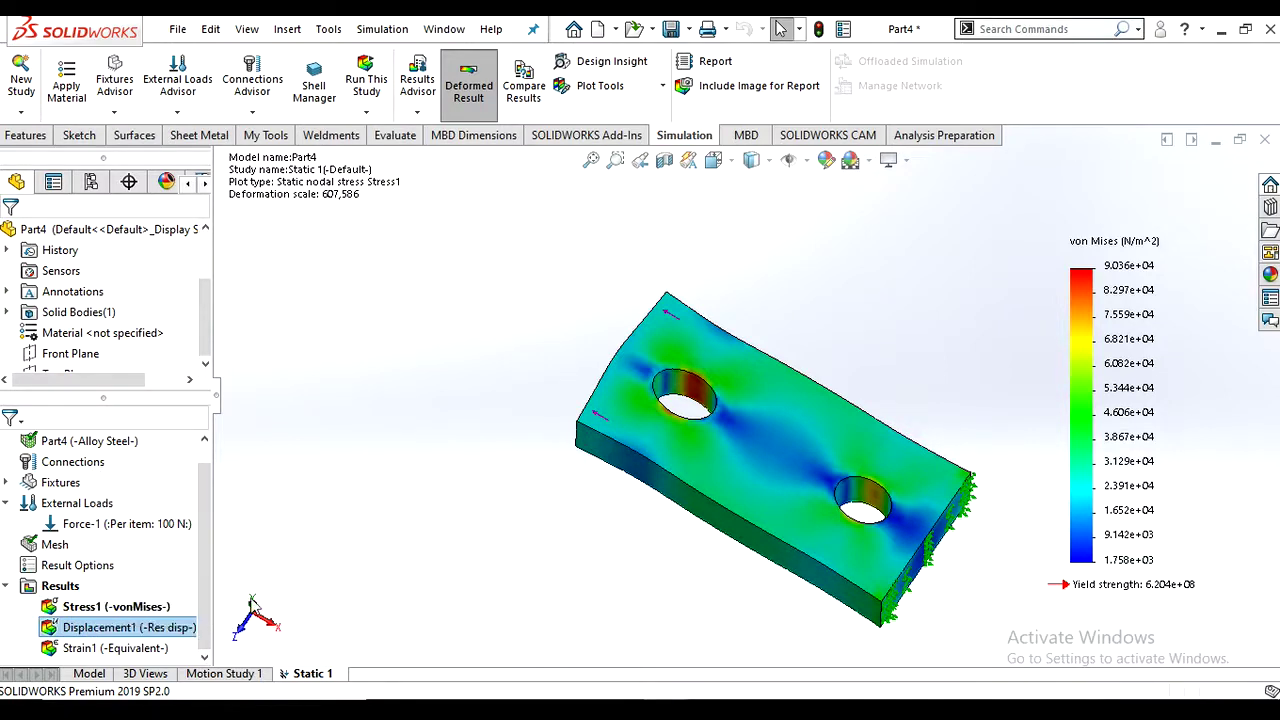
pyautogui.rightClick(130, 632)
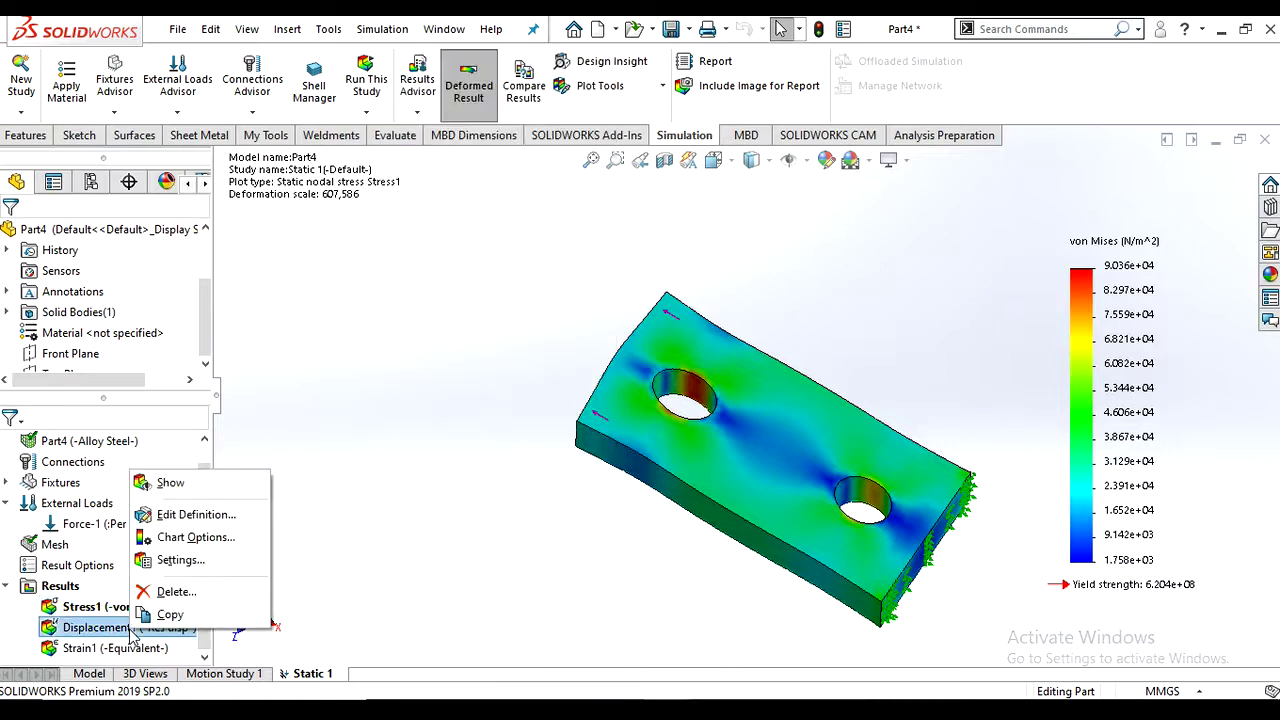
pyautogui.click(172, 484)
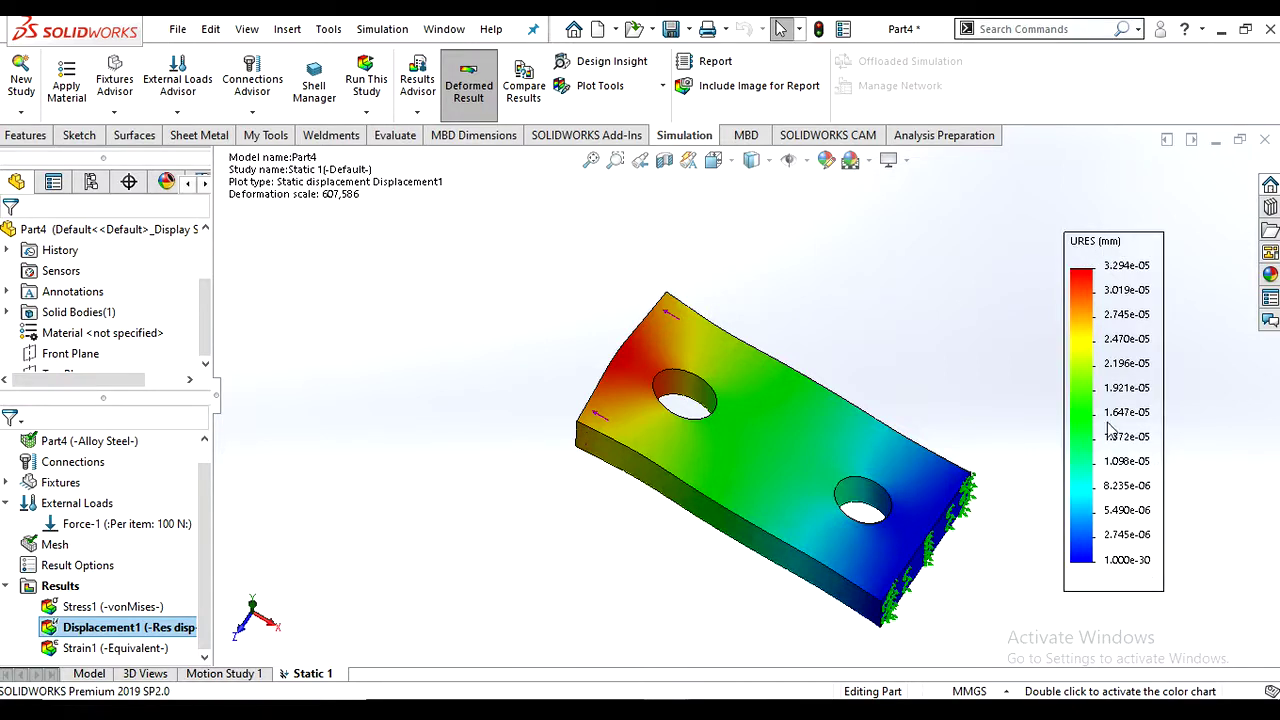
# - Show the equivalent strain plot on the plate in place of the displacement plot
pyautogui.click(108, 650)
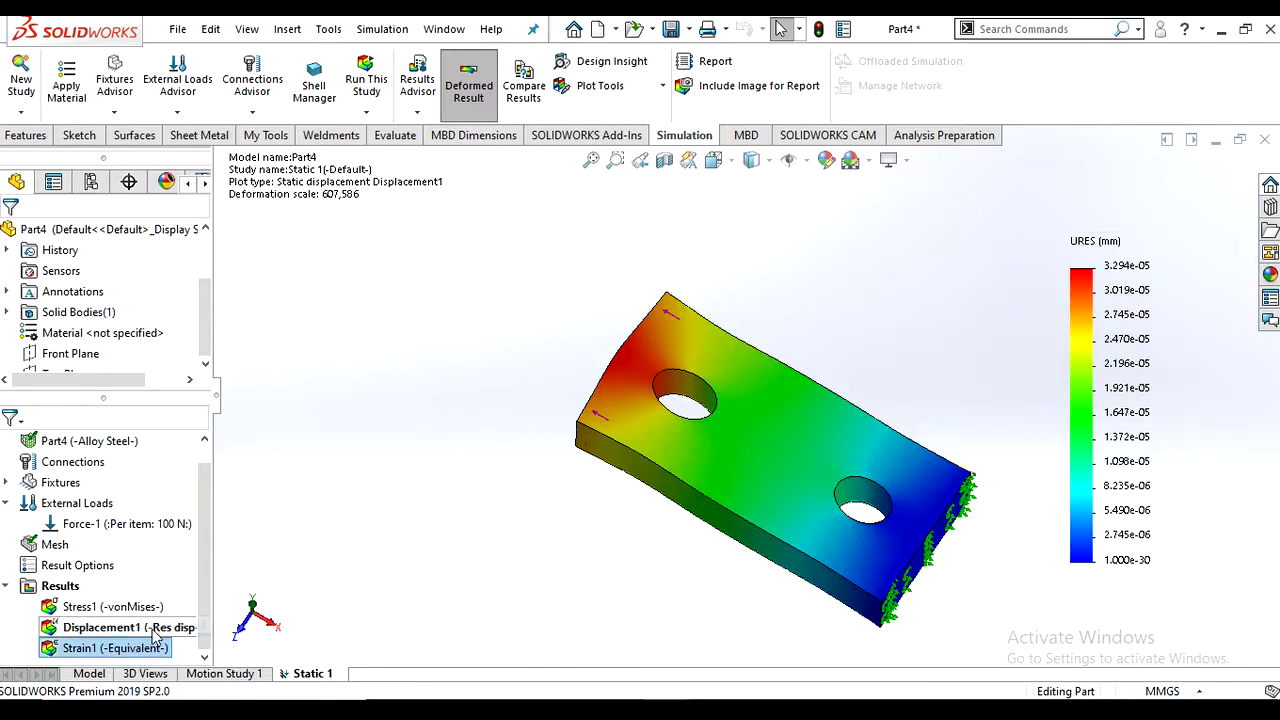
pyautogui.rightClick(148, 653)
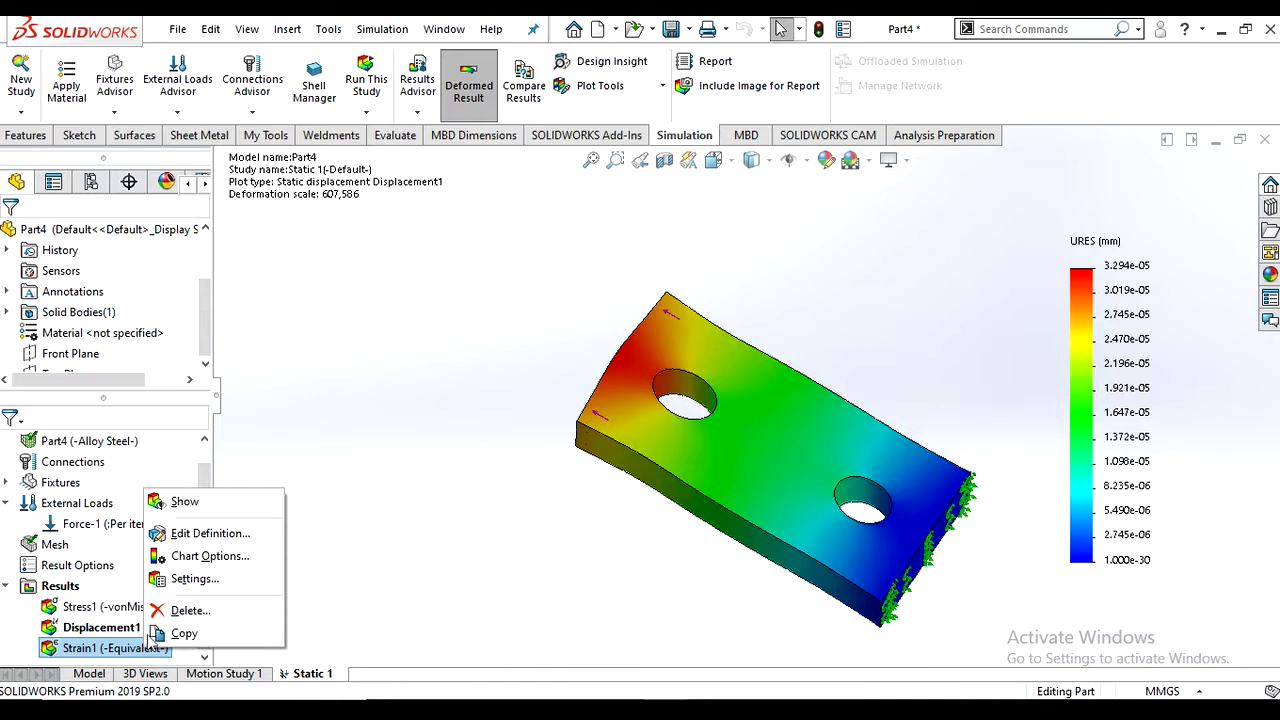
pyautogui.click(416, 510)
pyautogui.click(150, 628)
pyautogui.rightClick(85, 652)
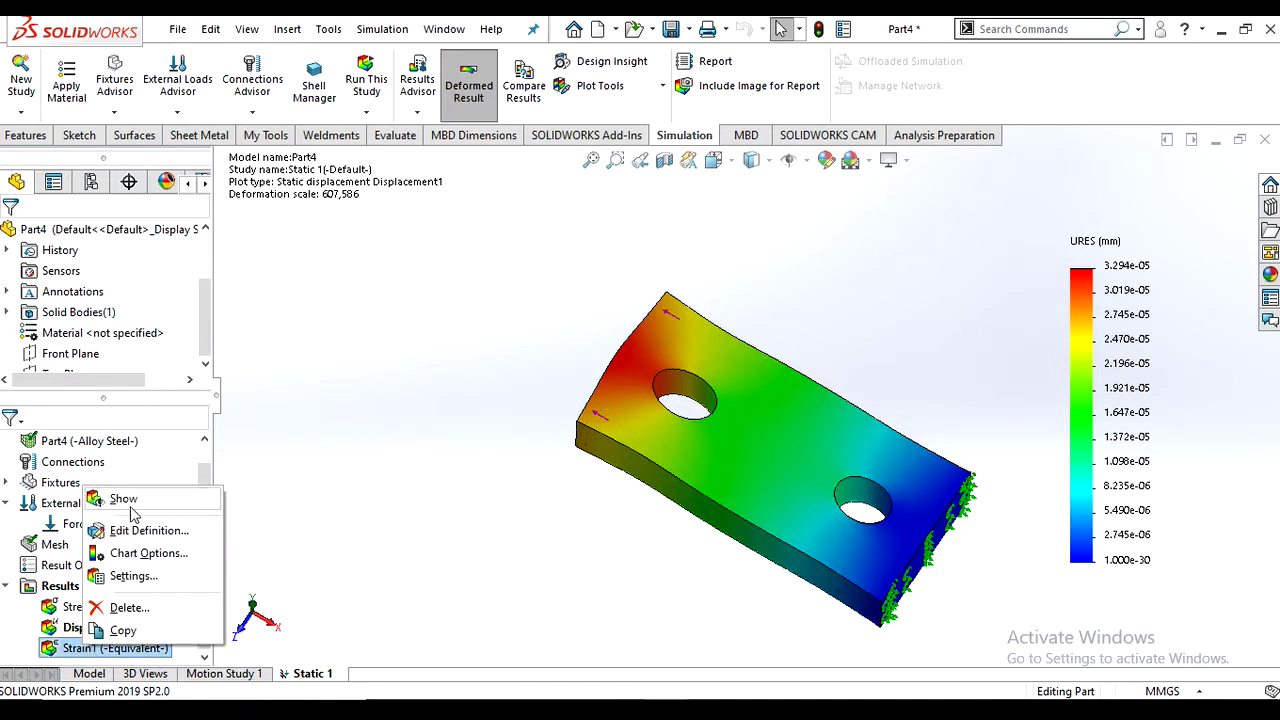
pyautogui.click(128, 501)
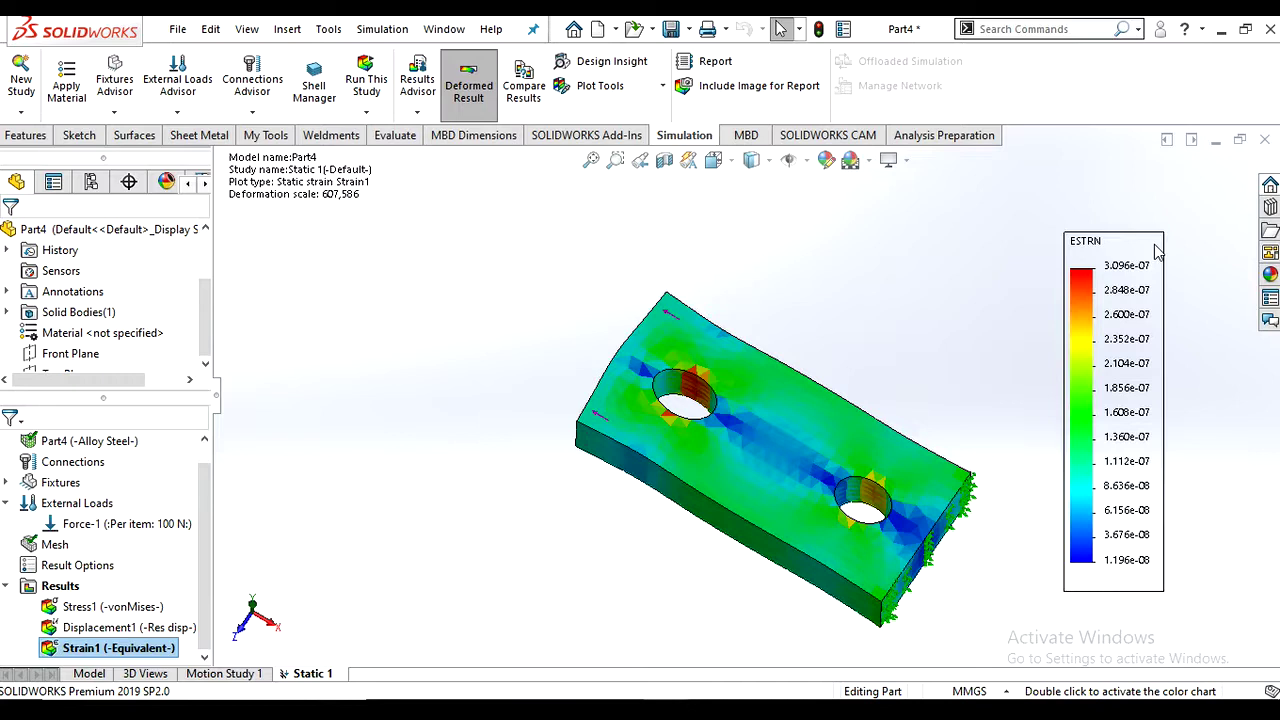
# - Examine the strain distribution around both holes and along the plate, both close up and from different view orientations
pyautogui.scroll(-5, 716, 405)
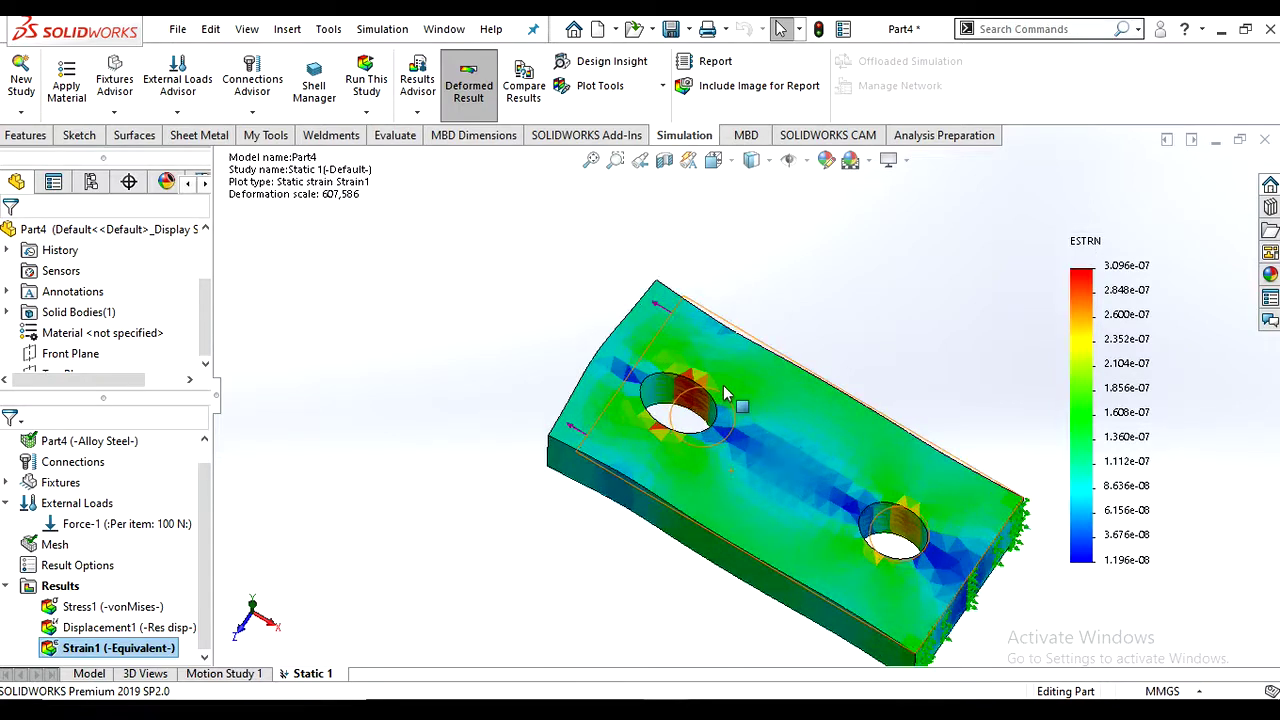
pyautogui.scroll(-2, 670, 450)
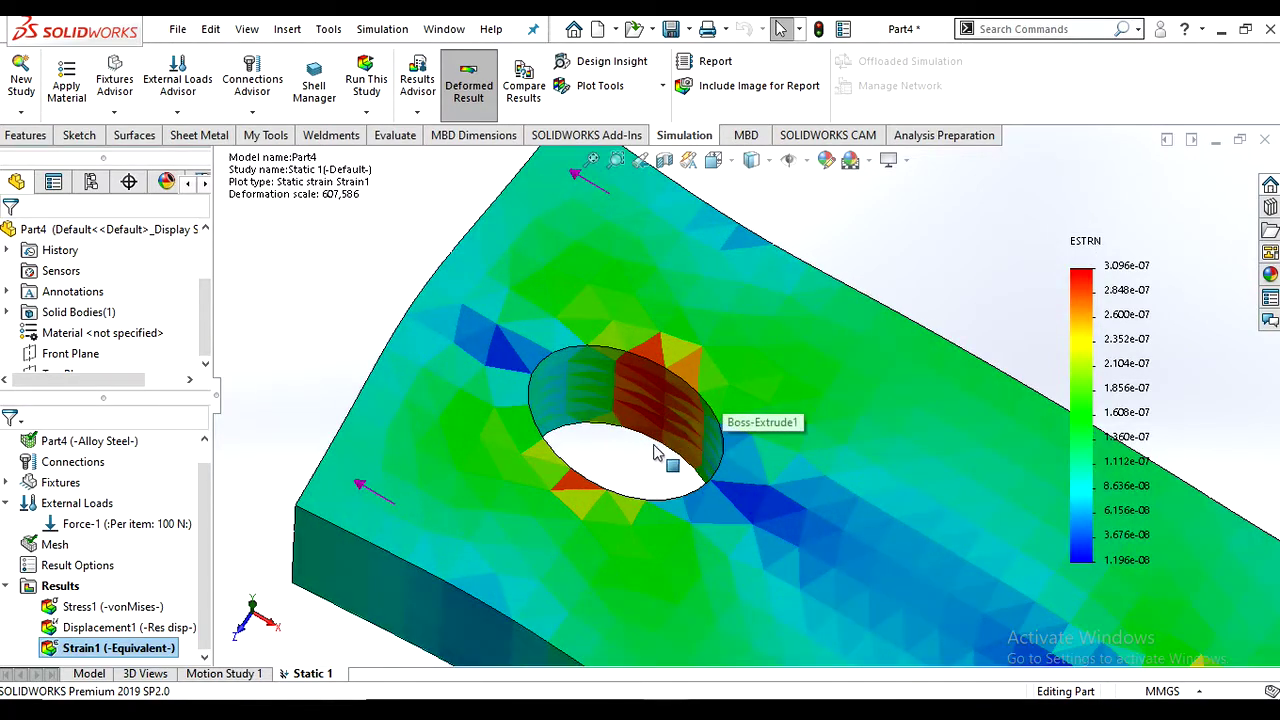
pyautogui.moveTo(670, 440); pyautogui.dragTo(760, 378, button='middle')
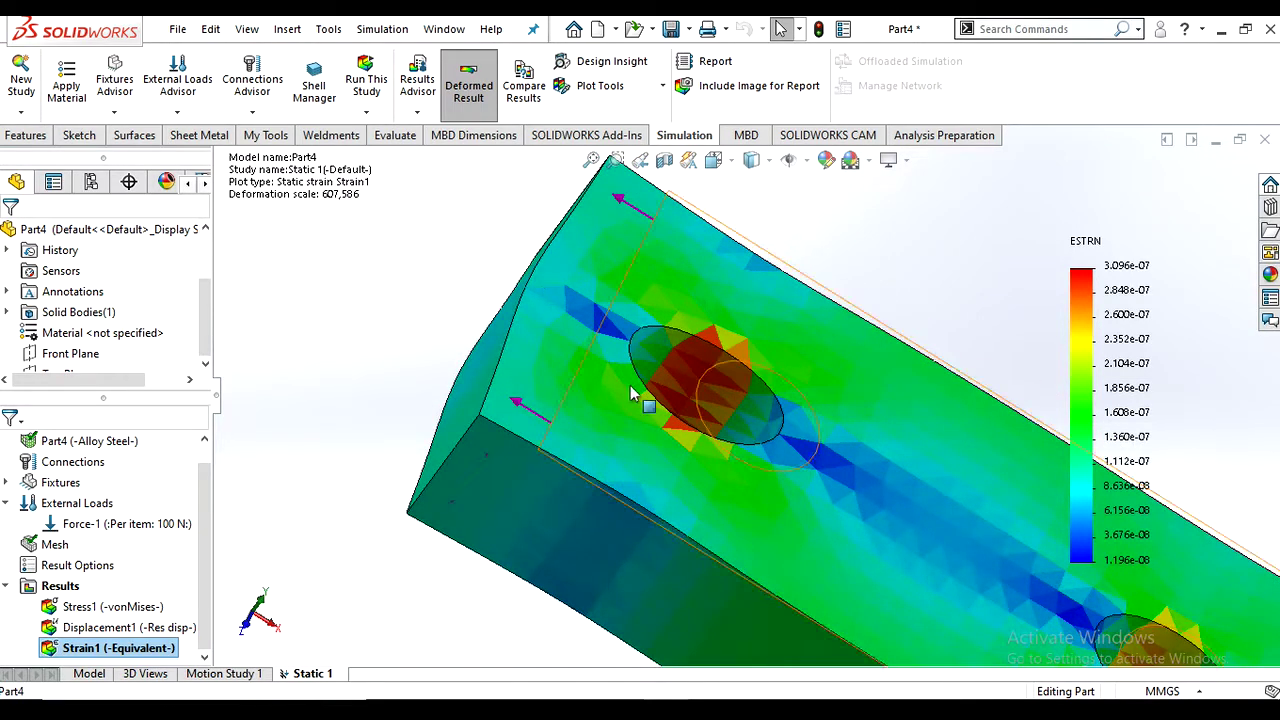
pyautogui.scroll(4, 672, 335)
pyautogui.scroll(-3, 672, 335)
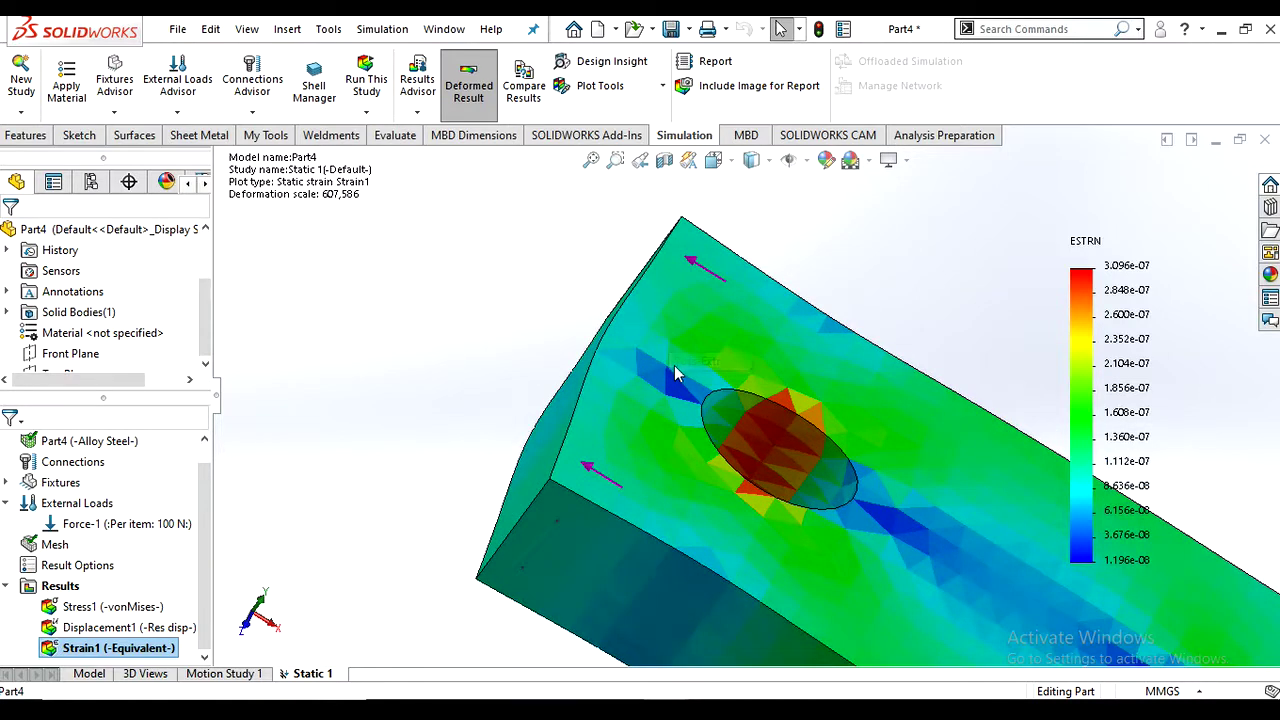
pyautogui.scroll(3, 805, 367)
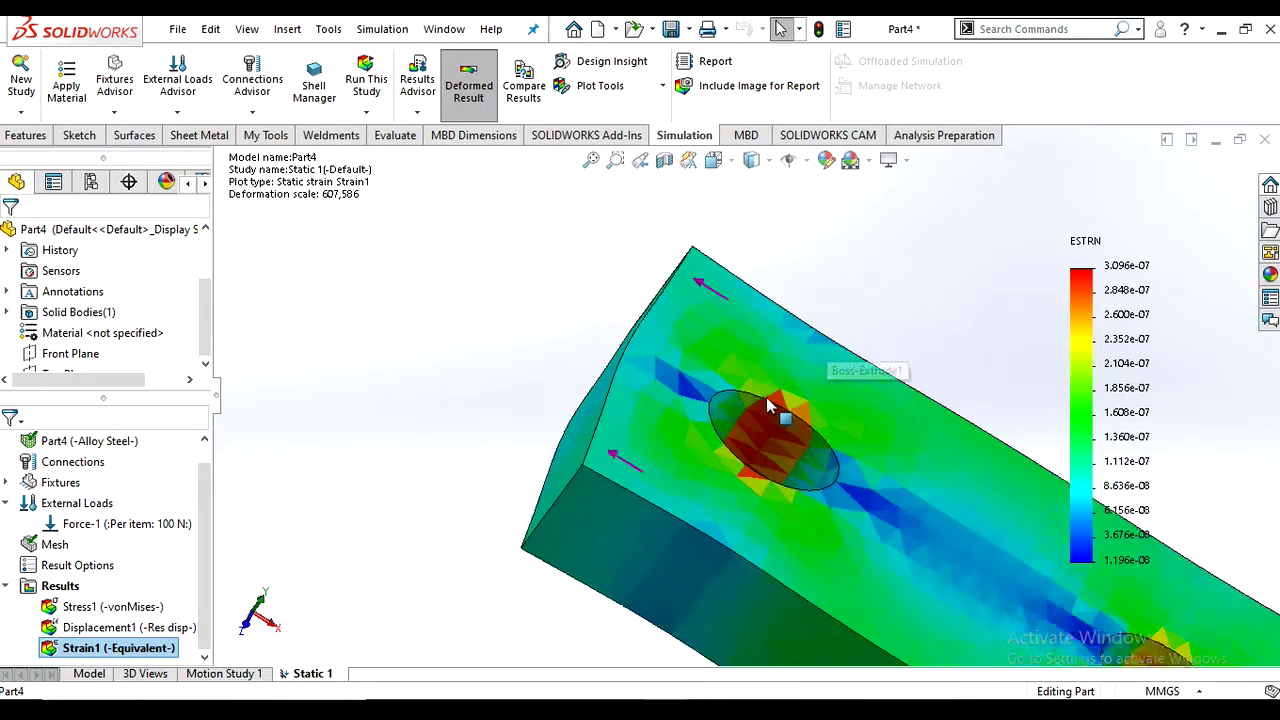
pyautogui.click(735, 166)
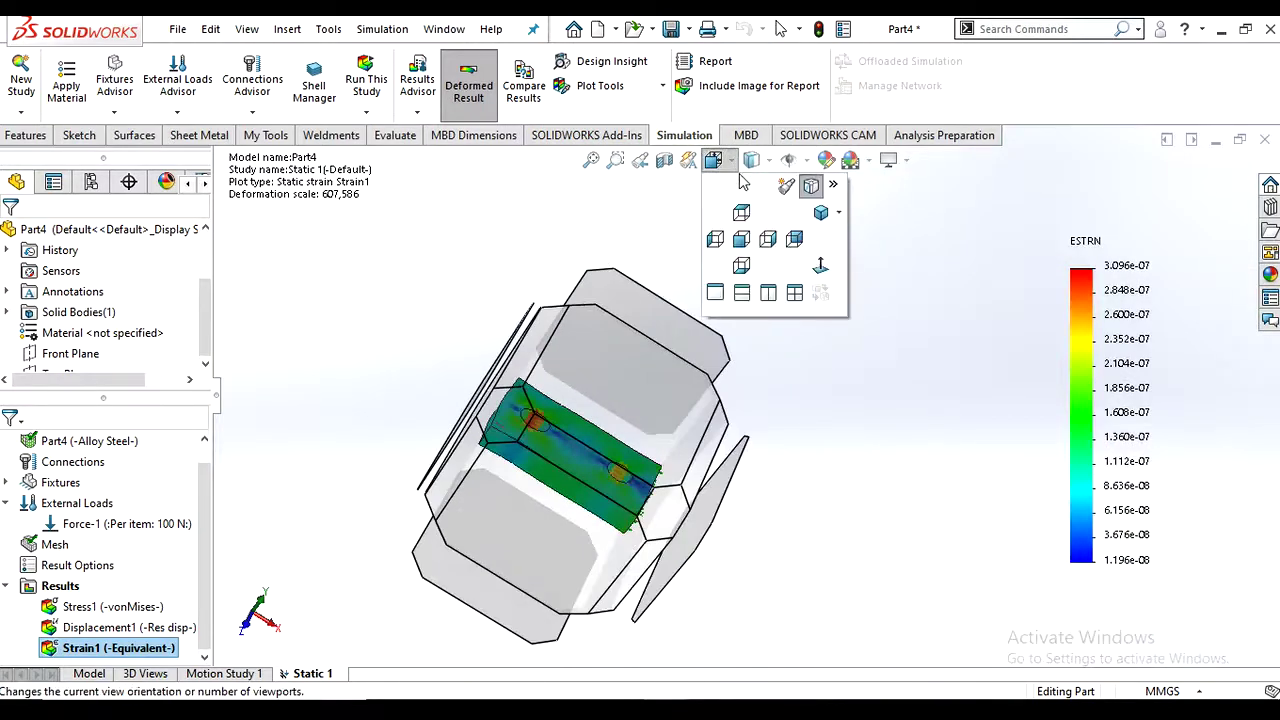
pyautogui.click(627, 420)
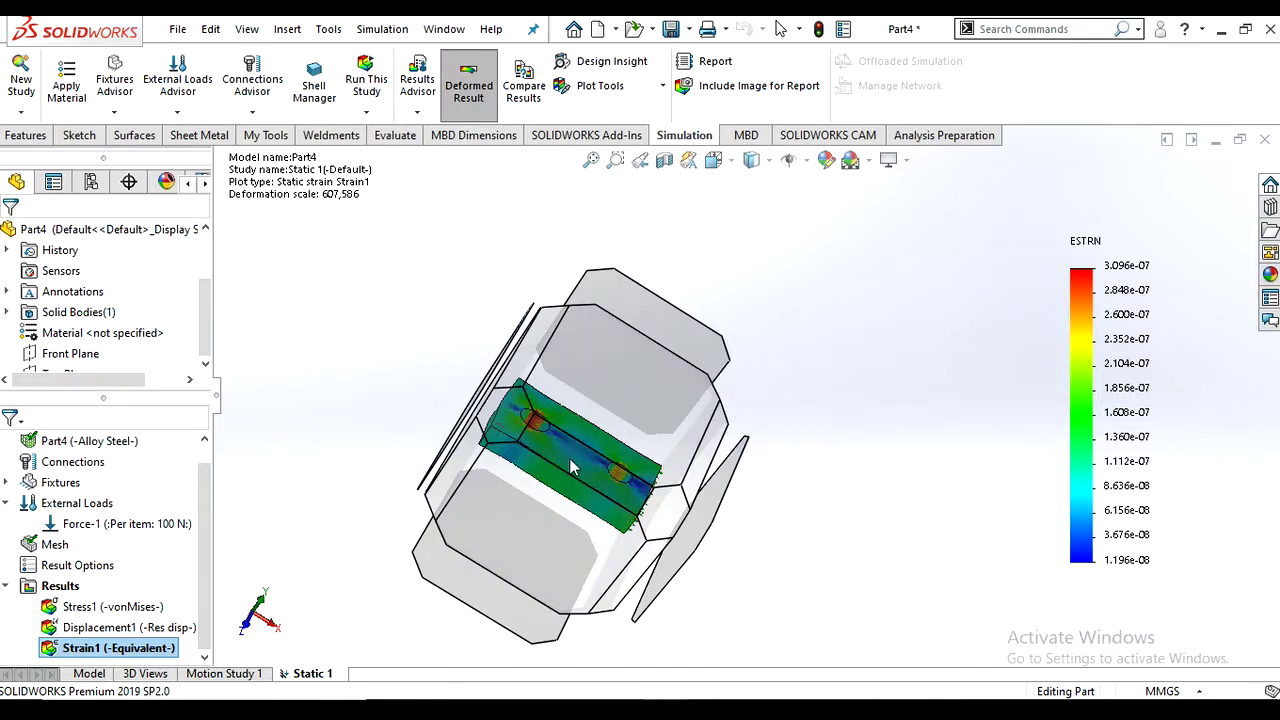
pyautogui.moveTo(572, 458); pyautogui.dragTo(603, 485, button='middle')
pyautogui.hotkey('ctrl', '1')
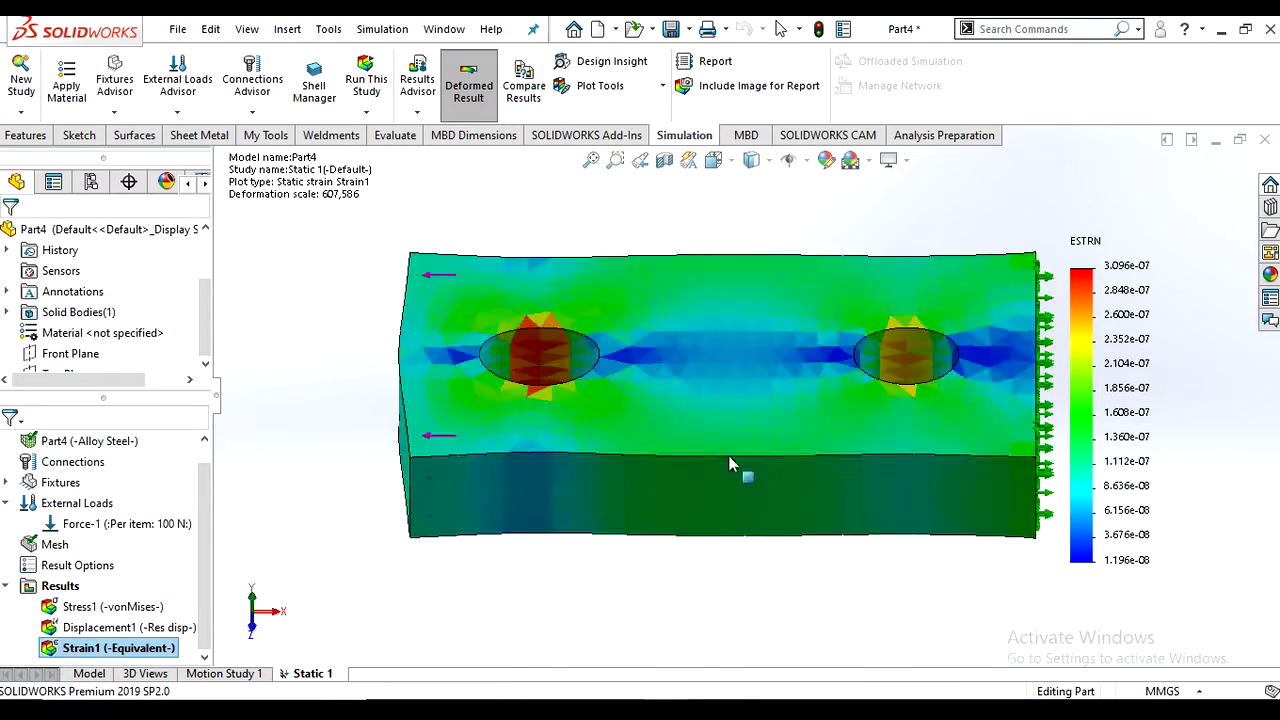
pyautogui.scroll(-2, 553, 349)
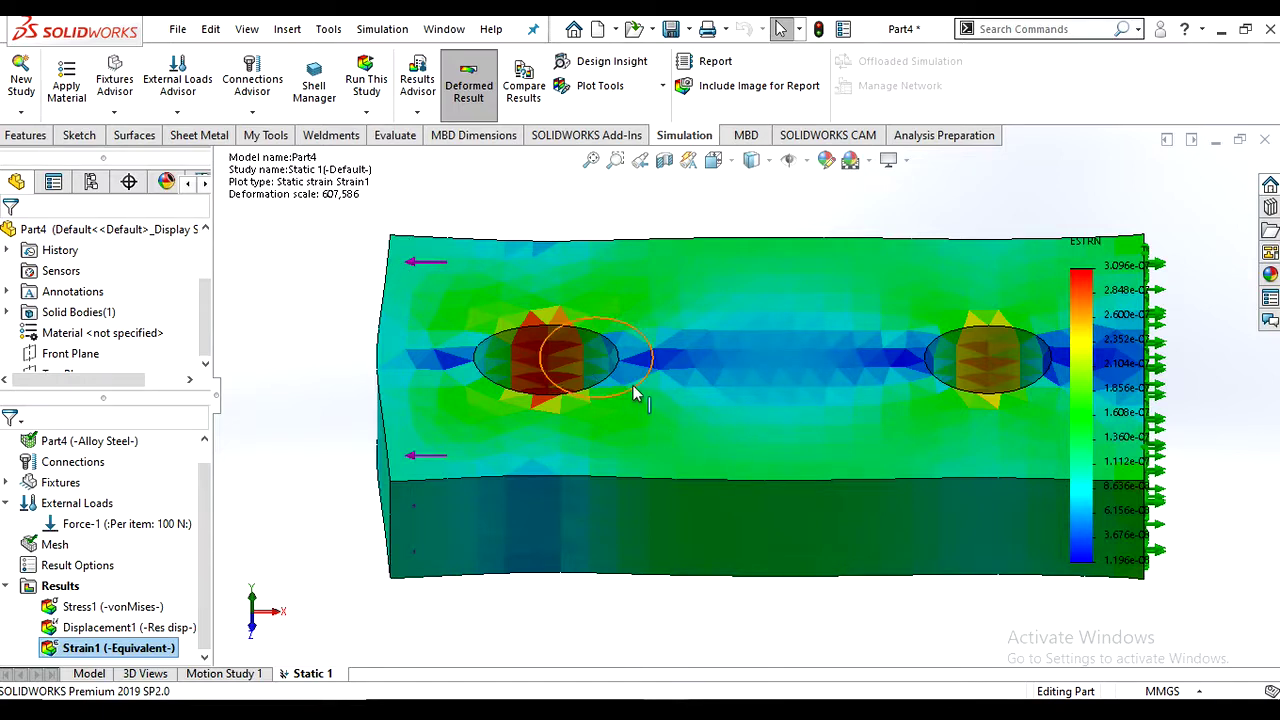
# - Close the plate part without saving its changes and return to the open slotted link part
pyautogui.click(1262, 141)
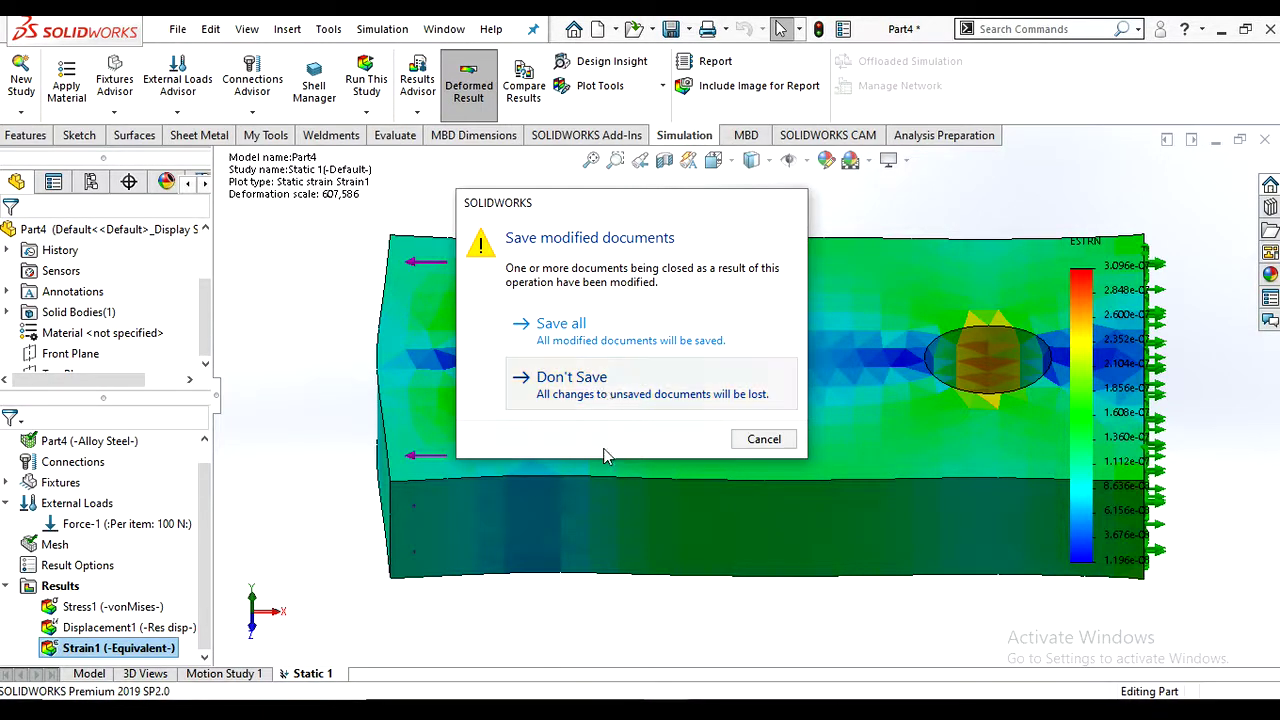
pyautogui.click(600, 385)
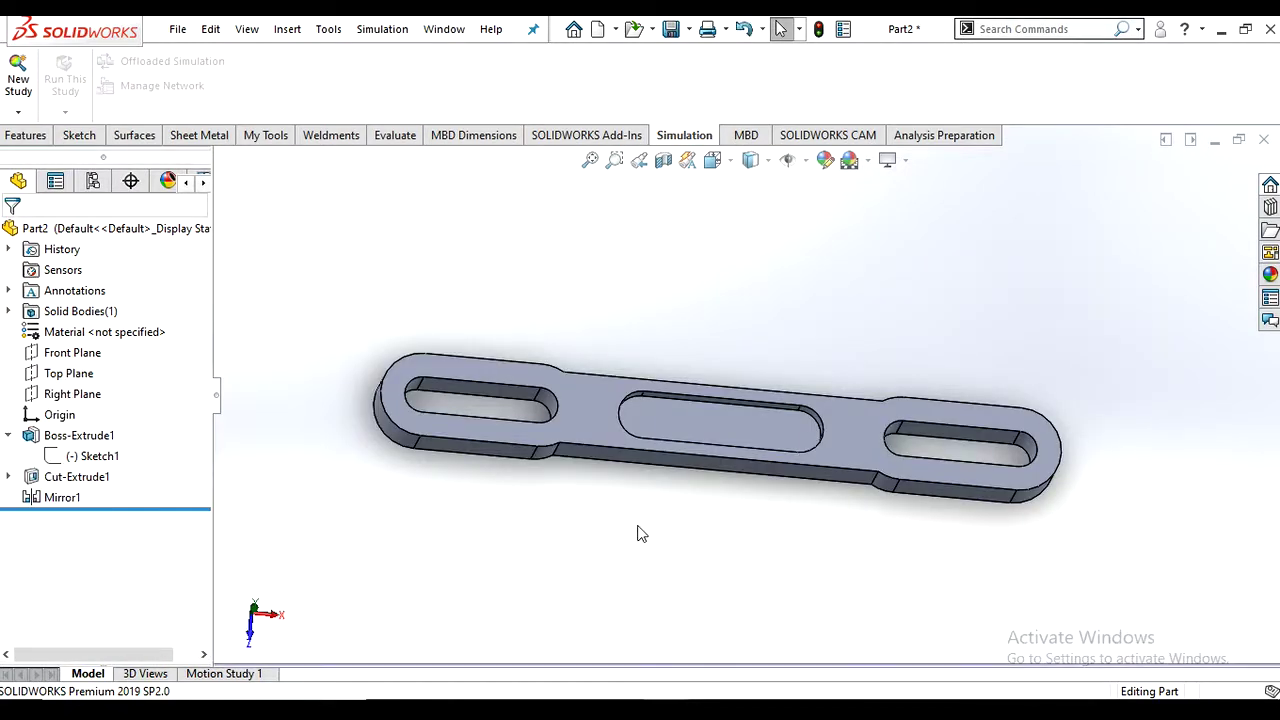
pyautogui.scroll(3, 657, 436)
pyautogui.scroll(-3, 691, 399)
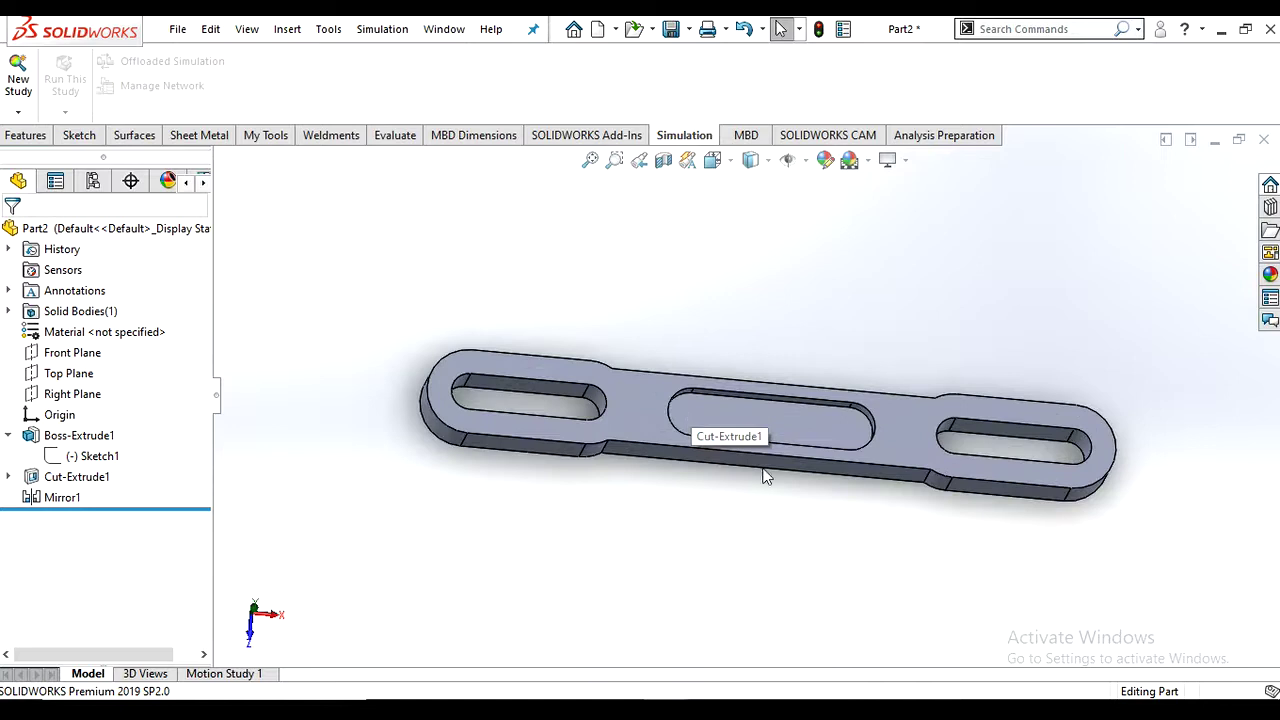
pyautogui.moveTo(828, 512); pyautogui.dragTo(741, 400, button='middle')
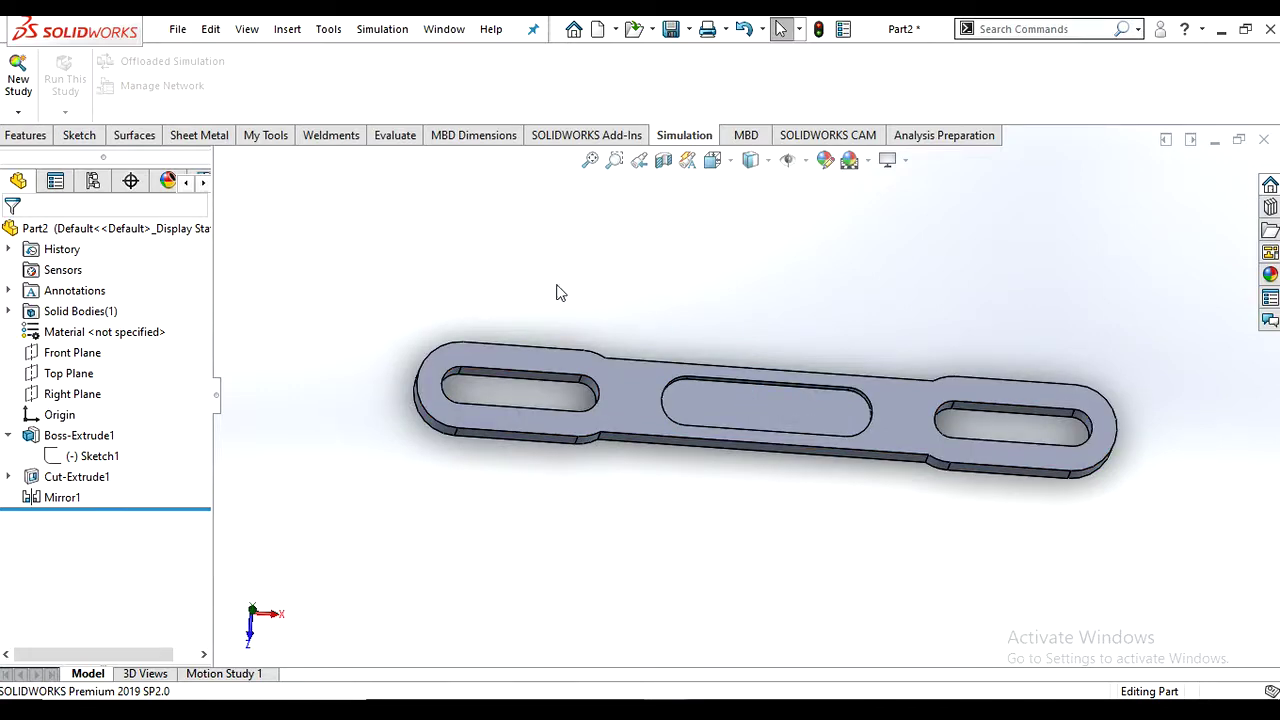
# - Create a new static simulation study named "try 1" for the slotted link
pyautogui.click(19, 113)
pyautogui.click(55, 135)
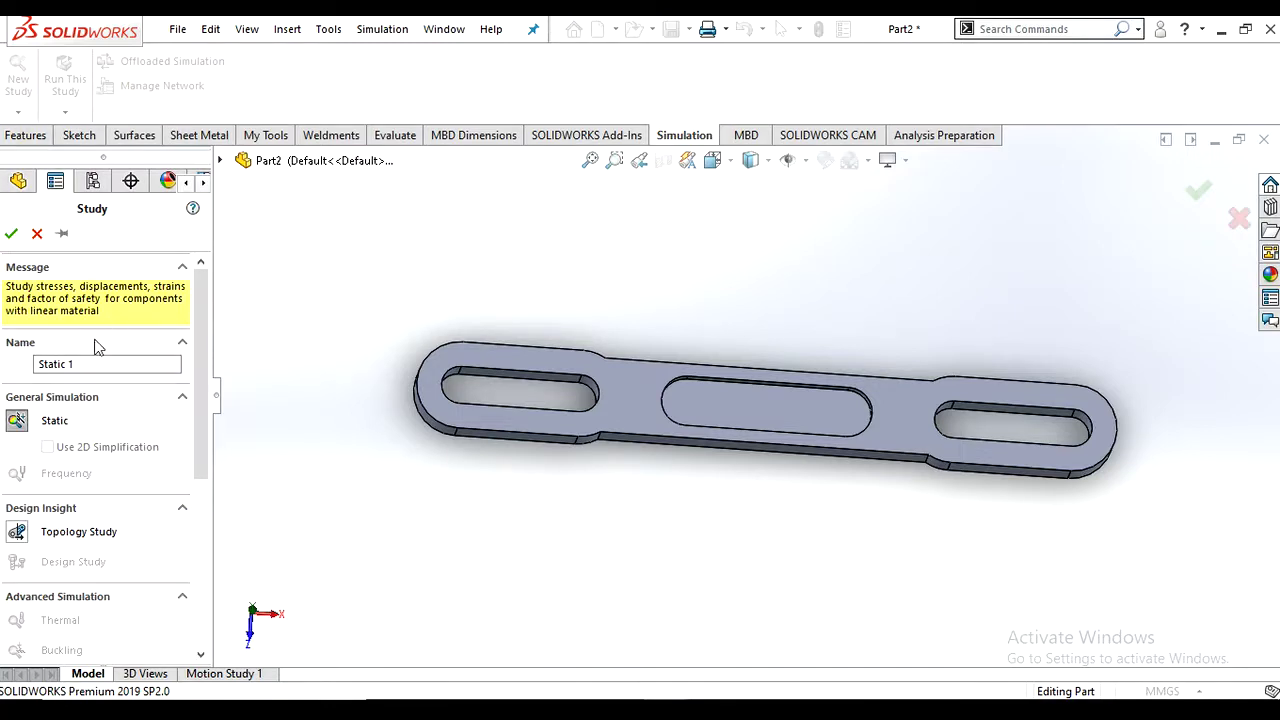
pyautogui.moveTo(84, 364); pyautogui.dragTo(2, 364)
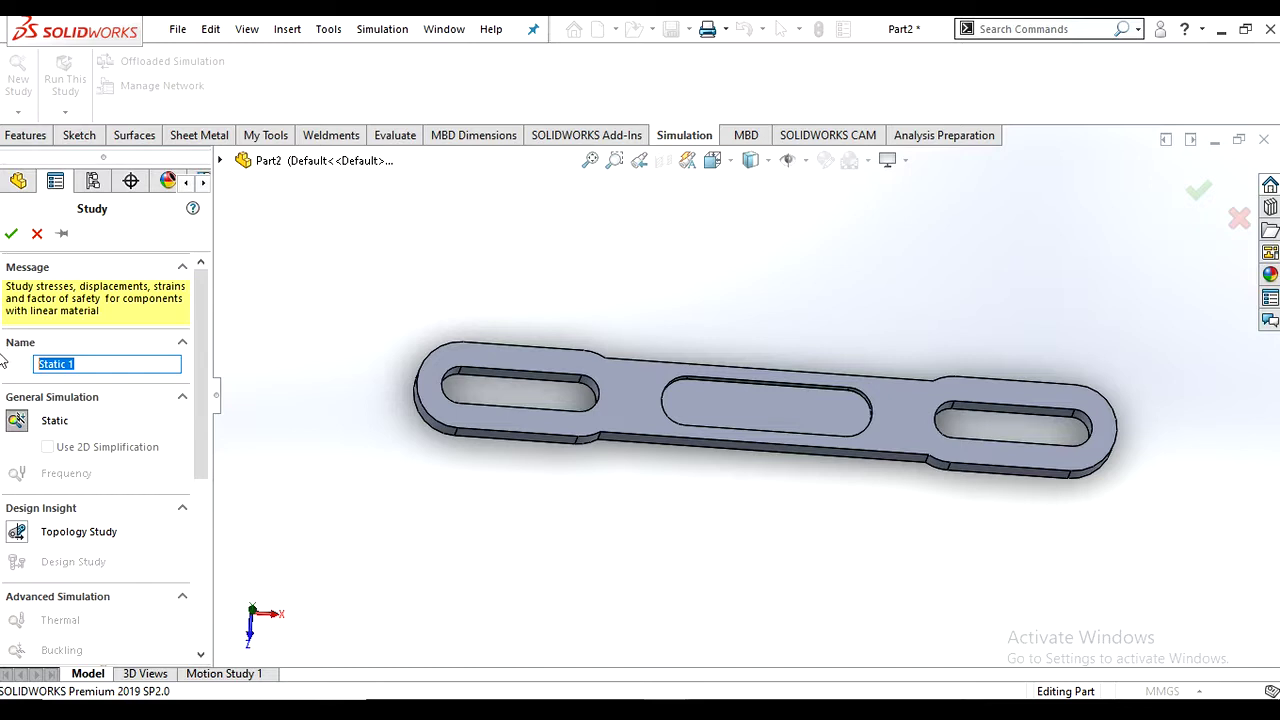
pyautogui.write('try')
pyautogui.moveTo(196, 443); pyautogui.dragTo(221, 413)
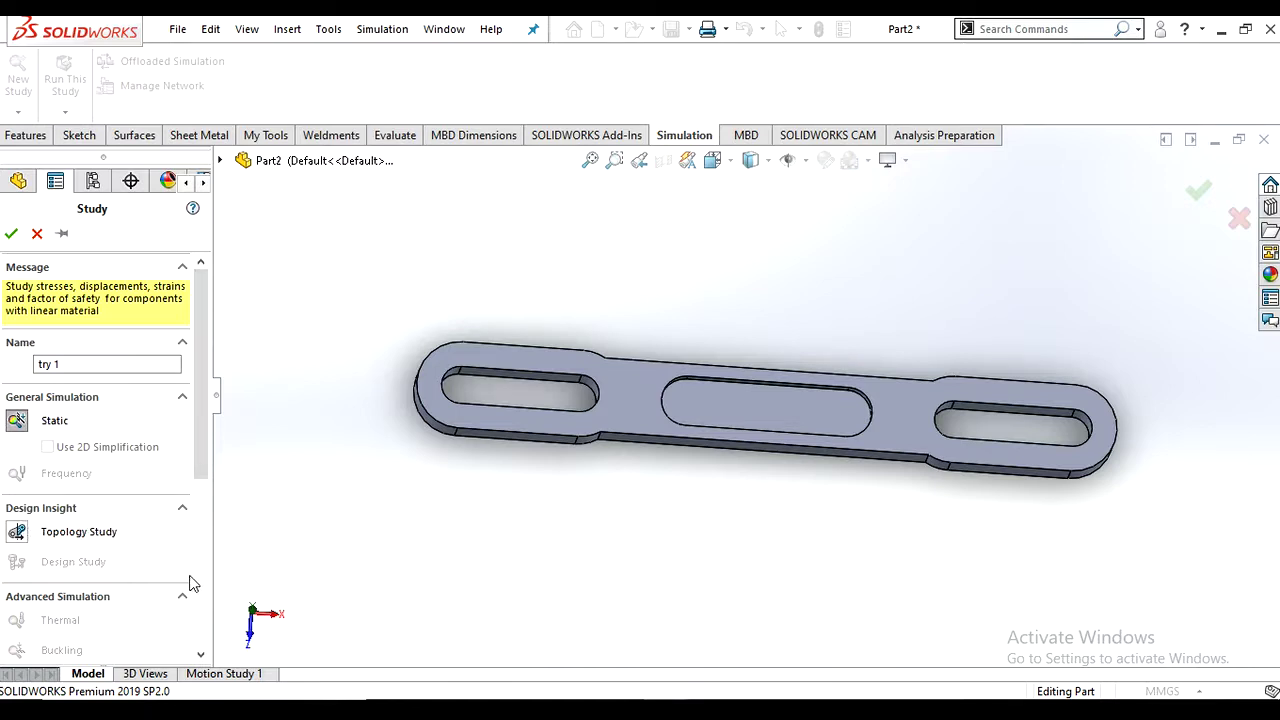
pyautogui.moveTo(217, 522); pyautogui.dragTo(217, 555)
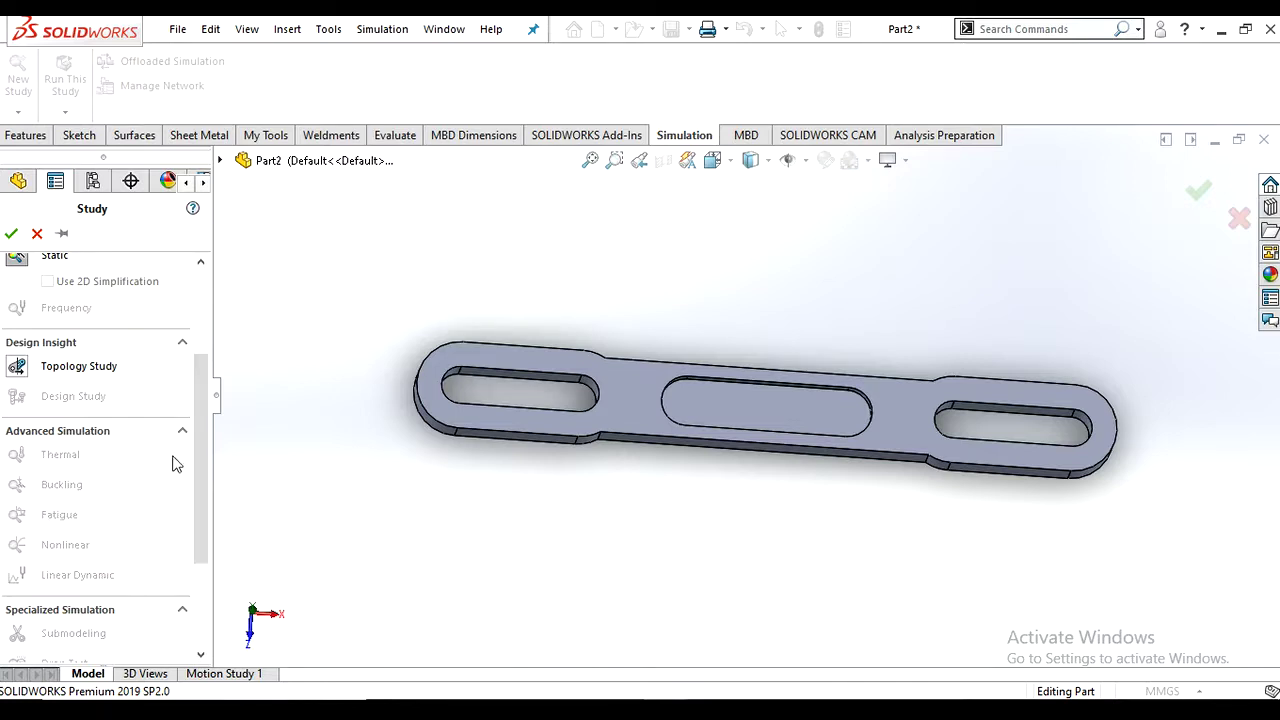
pyautogui.scroll(5, 193, 426)
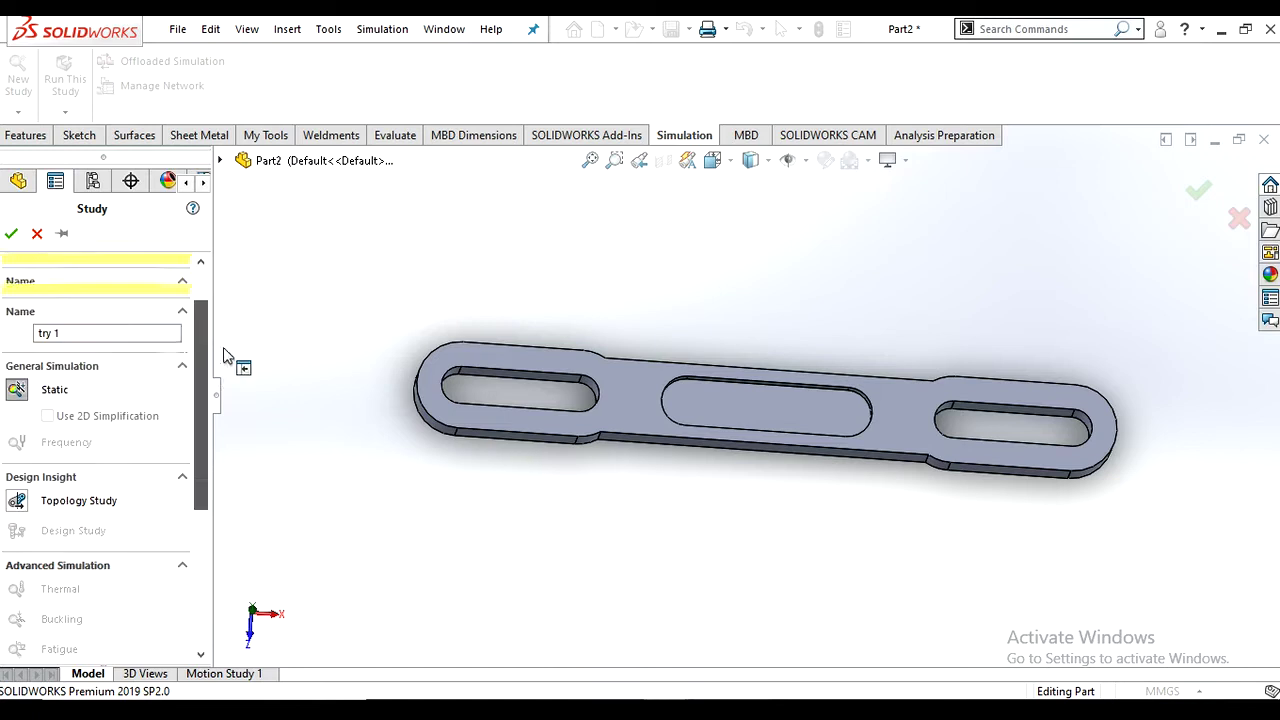
pyautogui.click(11, 233)
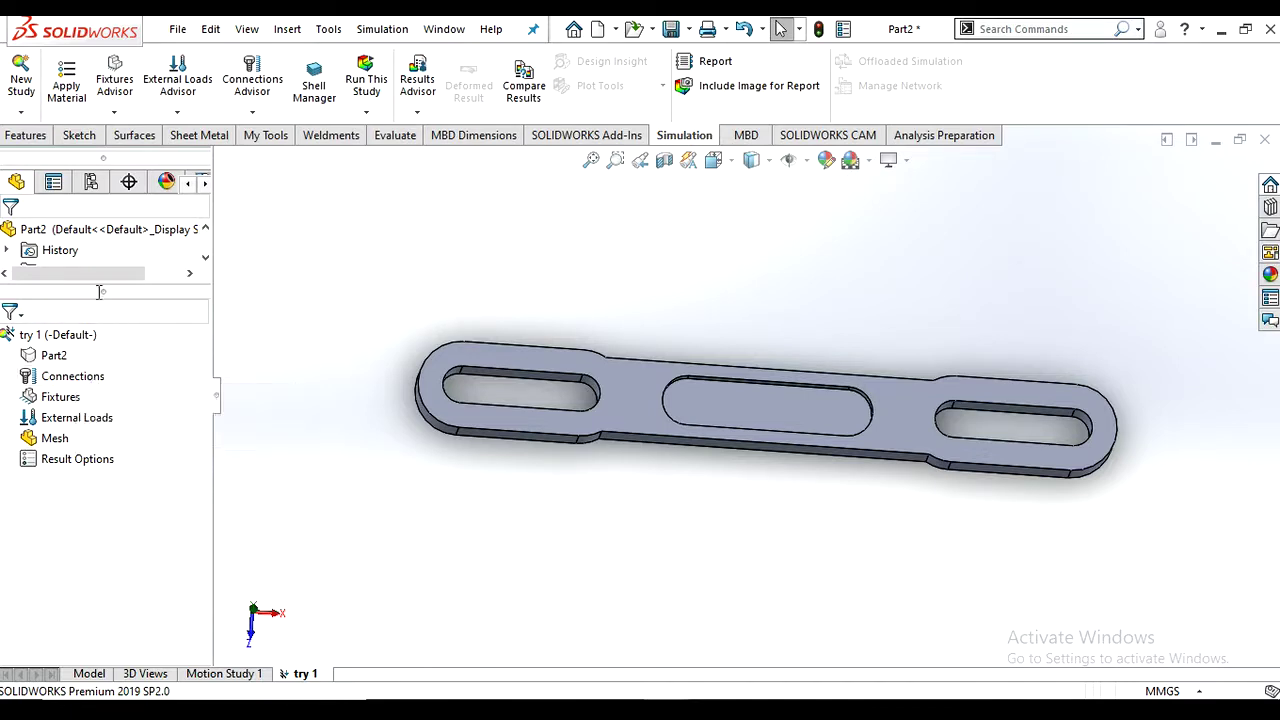
# - Apply the 1345 Alloy material from the Aluminium Alloys category to the link in the study
pyautogui.moveTo(105, 287); pyautogui.dragTo(105, 352)
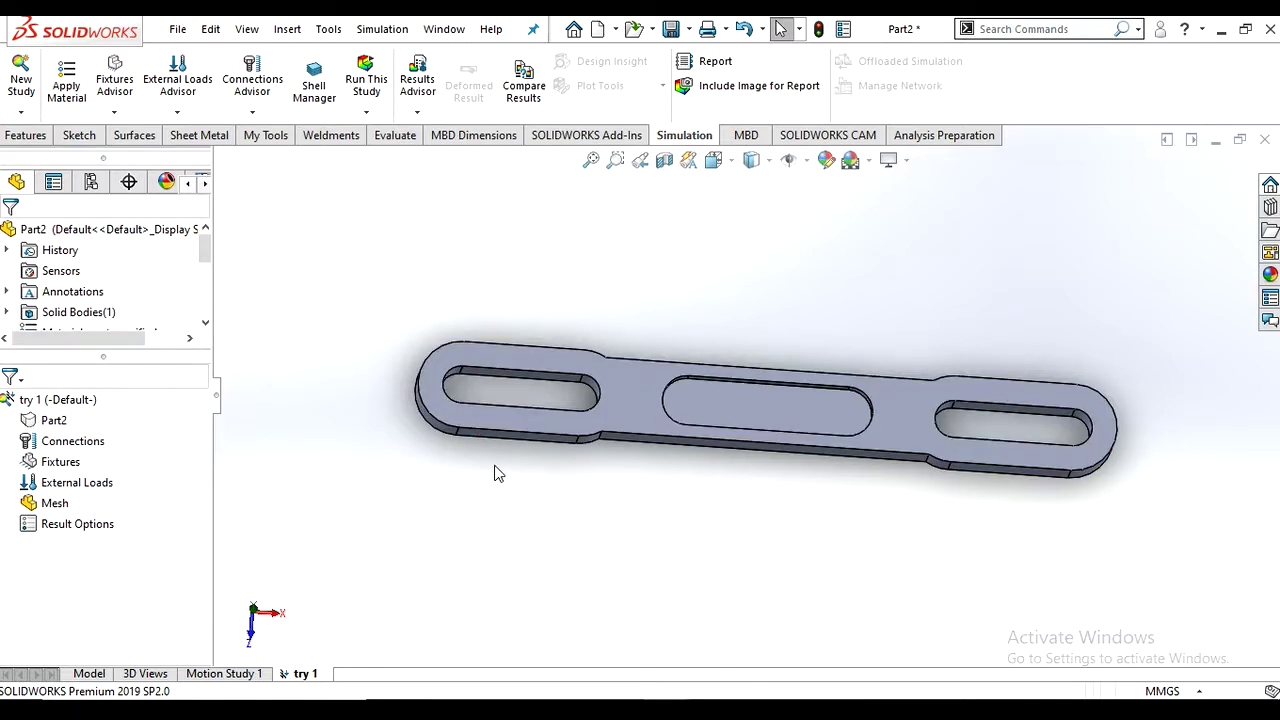
pyautogui.rightClick(55, 422)
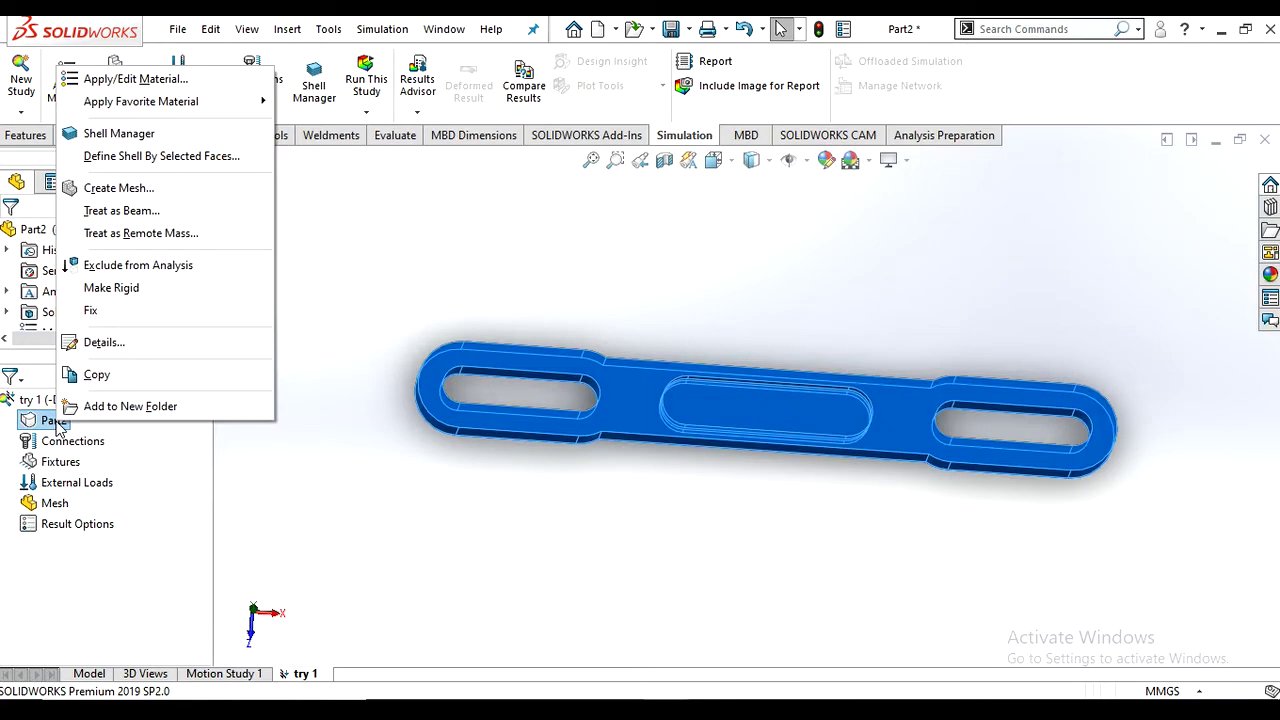
pyautogui.click(155, 80)
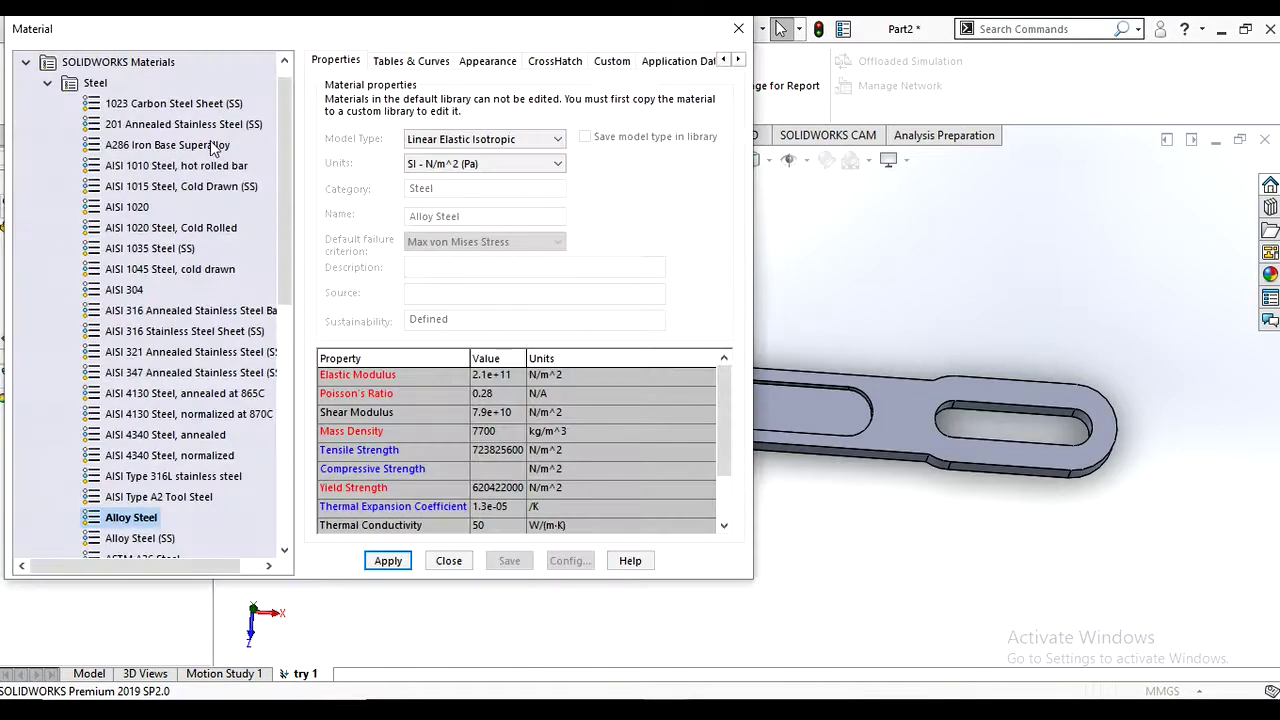
pyautogui.moveTo(285, 275); pyautogui.dragTo(326, 482)
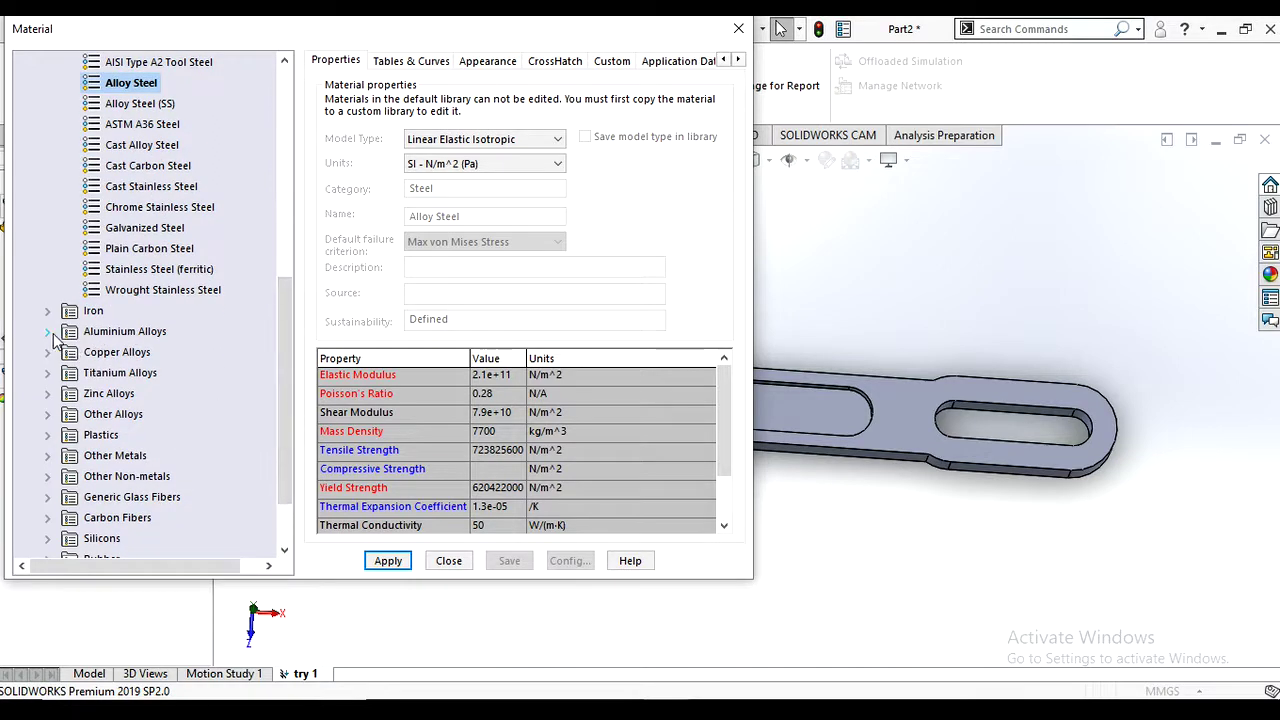
pyautogui.click(90, 335)
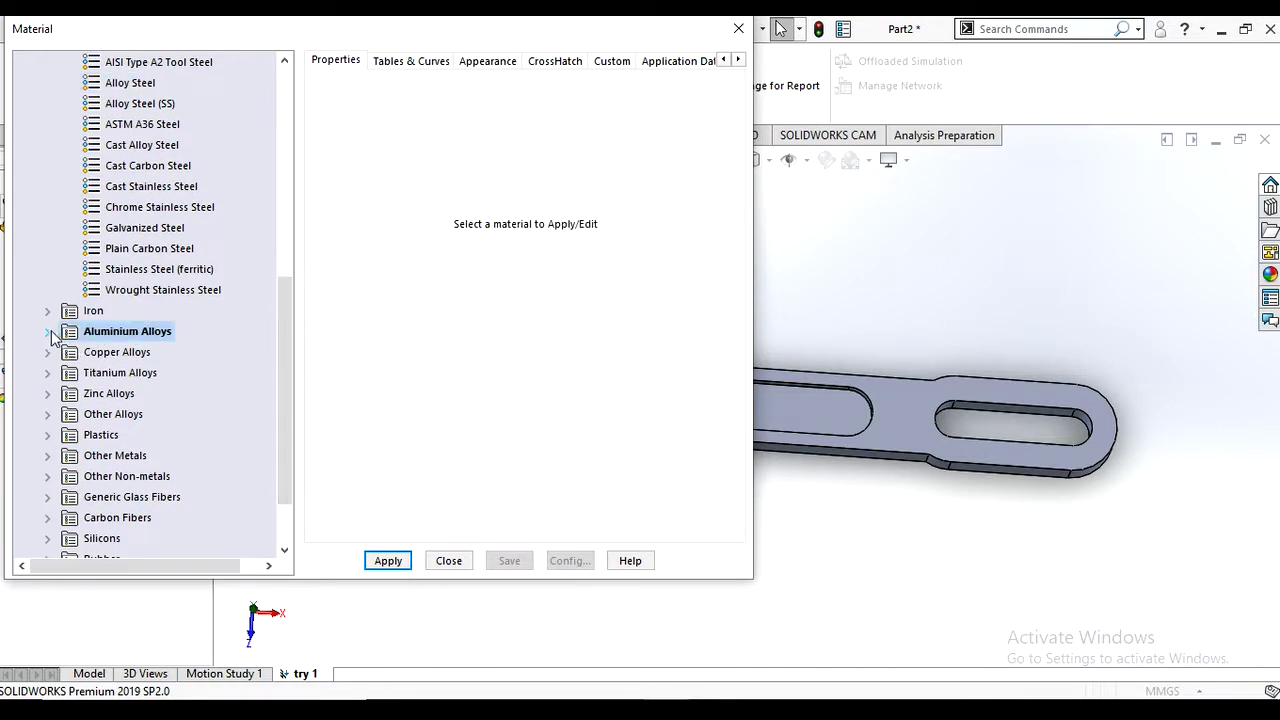
pyautogui.click(49, 334)
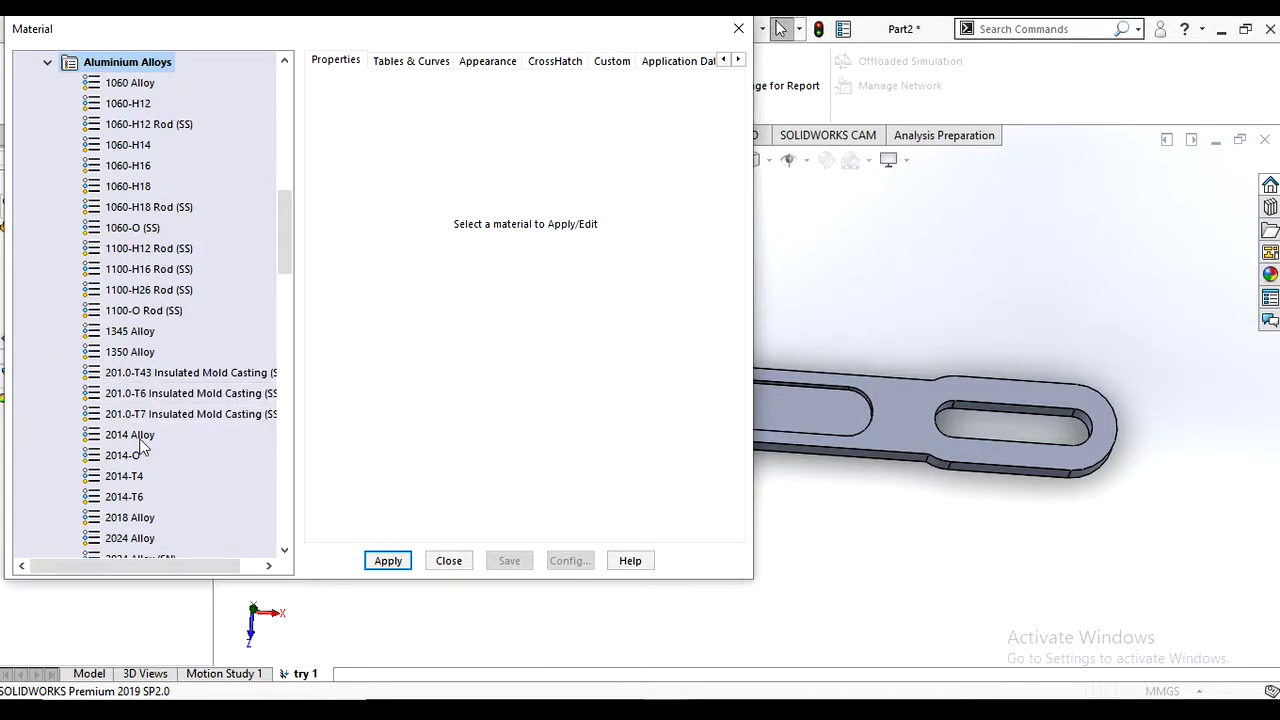
pyautogui.click(130, 335)
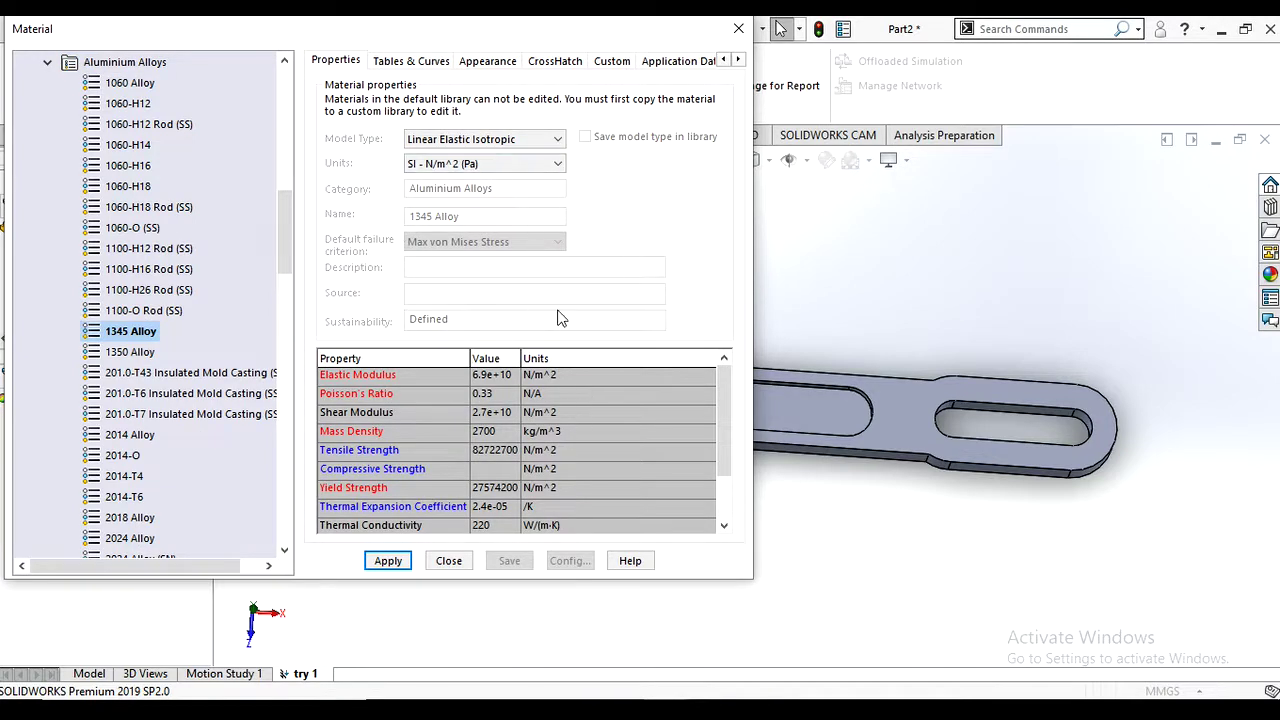
pyautogui.click(389, 562)
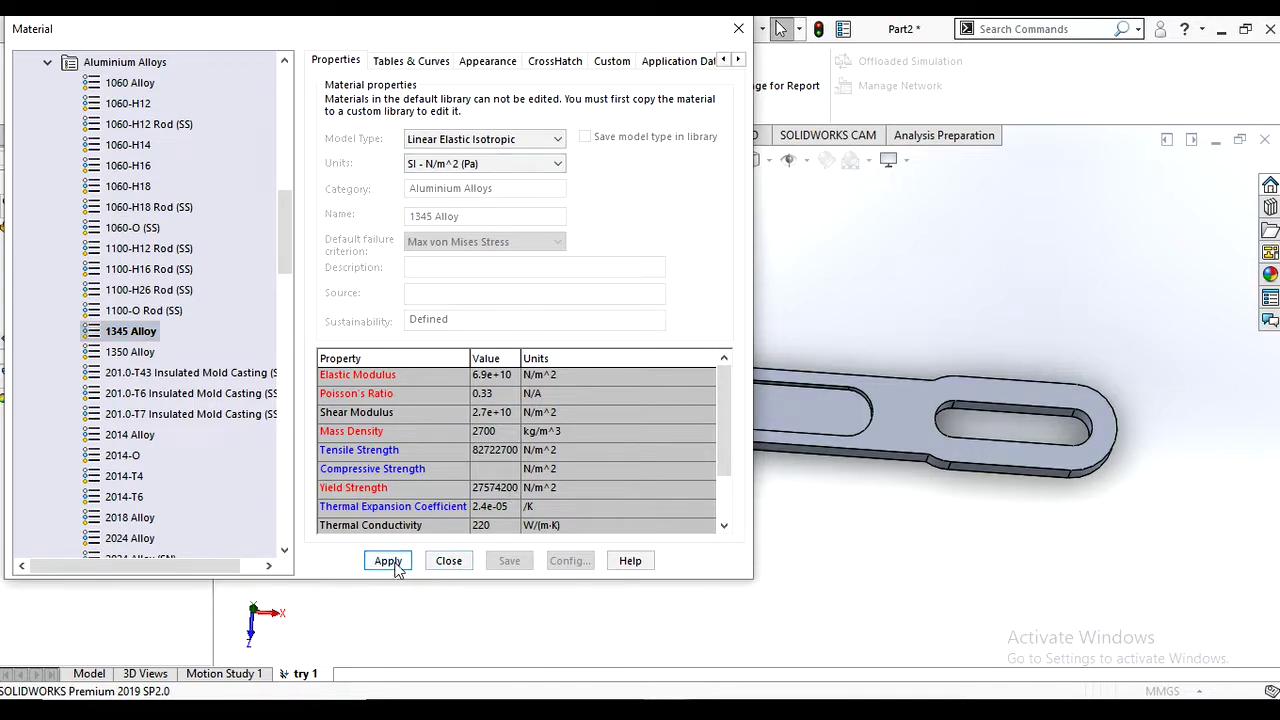
pyautogui.click(449, 562)
pyautogui.click(449, 561)
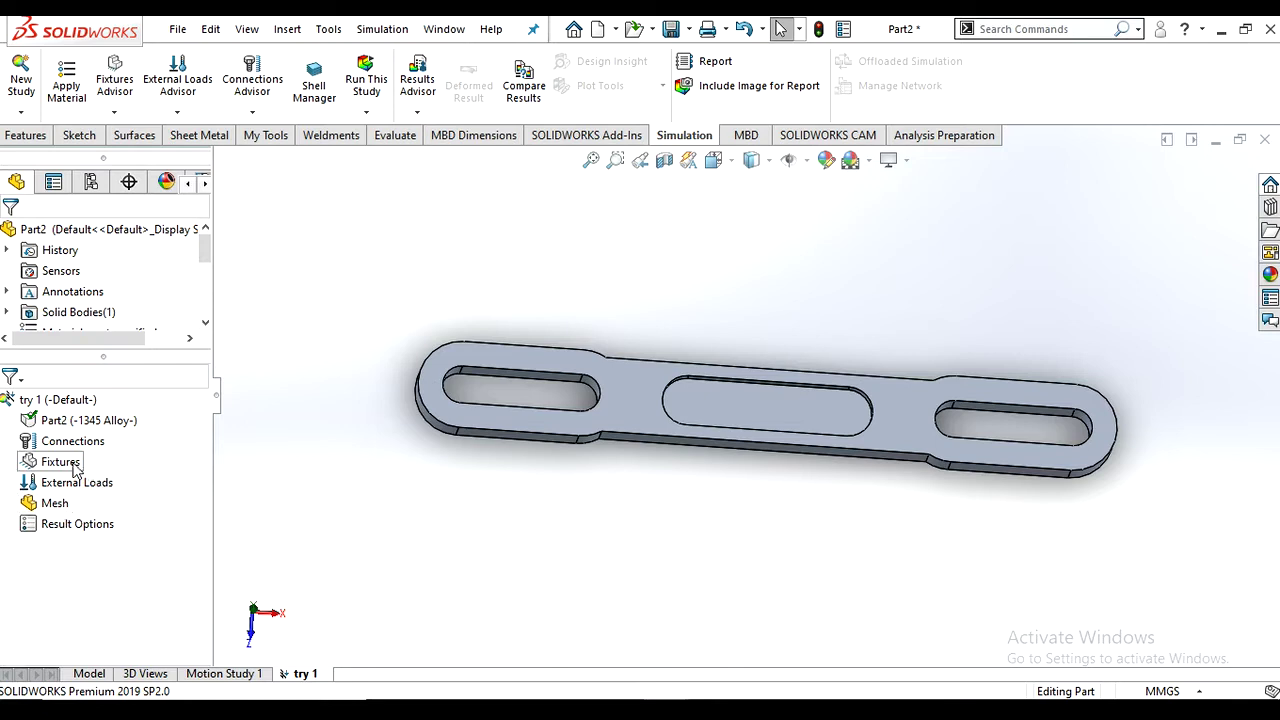
# - Add a Fixed Geometry fixture to the curved inner face at the outer end of the right-hand through slot
pyautogui.click(114, 111)
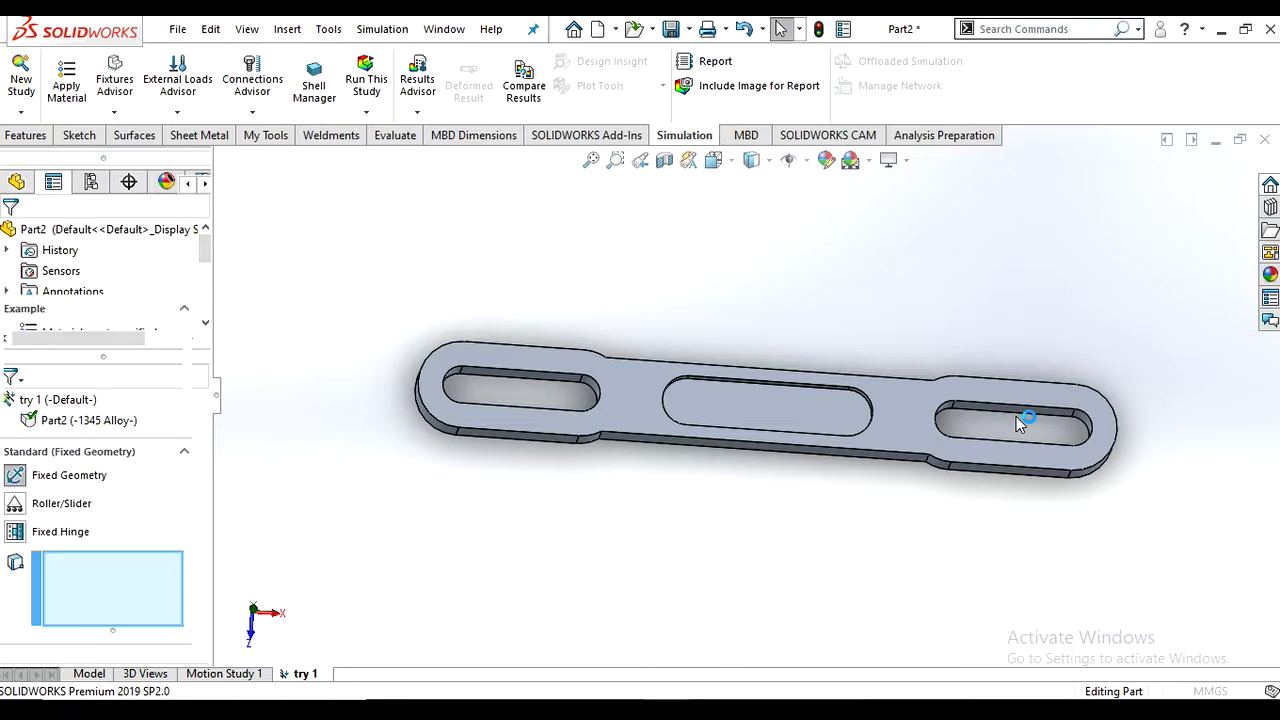
pyautogui.scroll(-5, 1018, 423)
pyautogui.moveTo(1026, 436); pyautogui.dragTo(1054, 551, button='middle')
pyautogui.click(1087, 533)
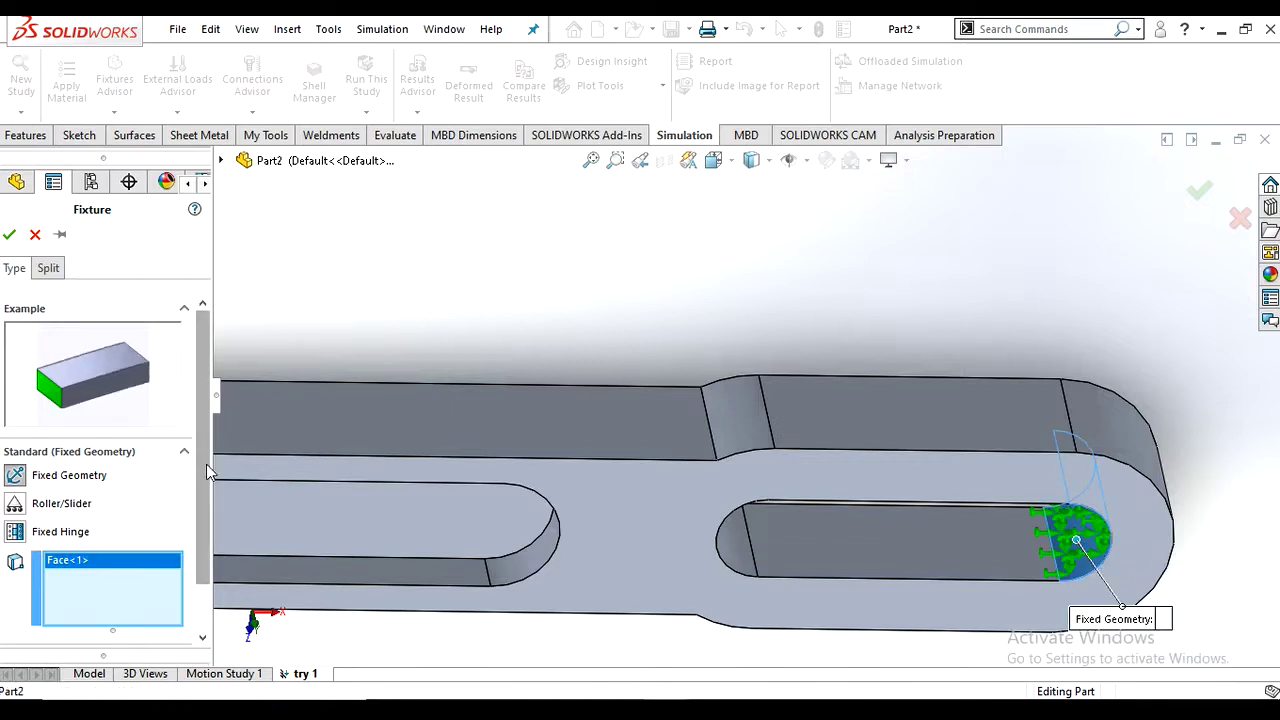
pyautogui.scroll(-2, 208, 472)
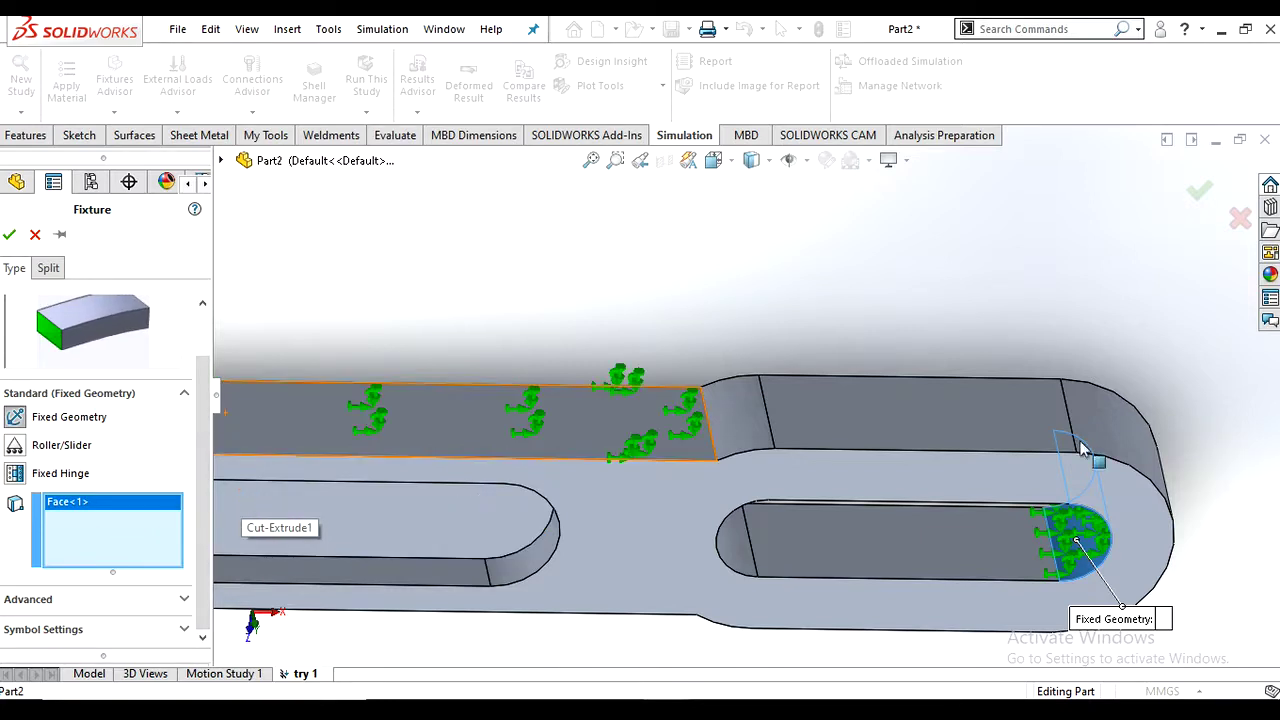
pyautogui.scroll(2, 971, 530)
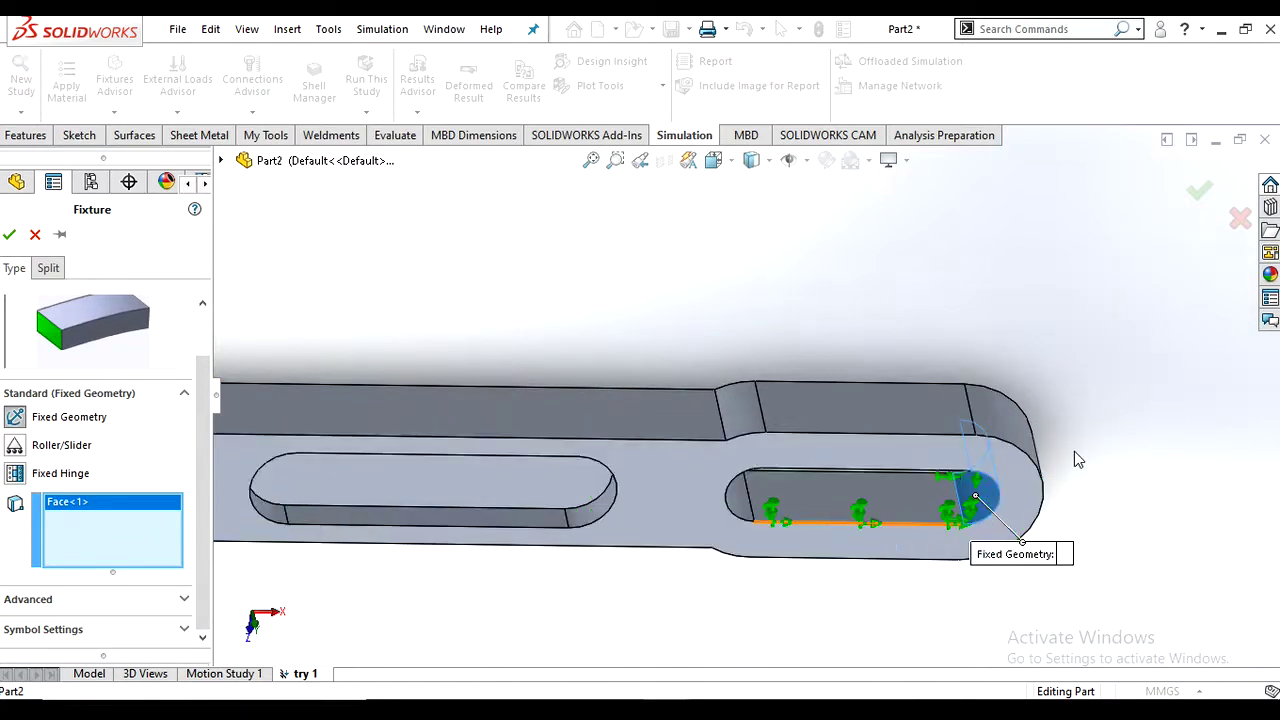
pyautogui.click(9, 235)
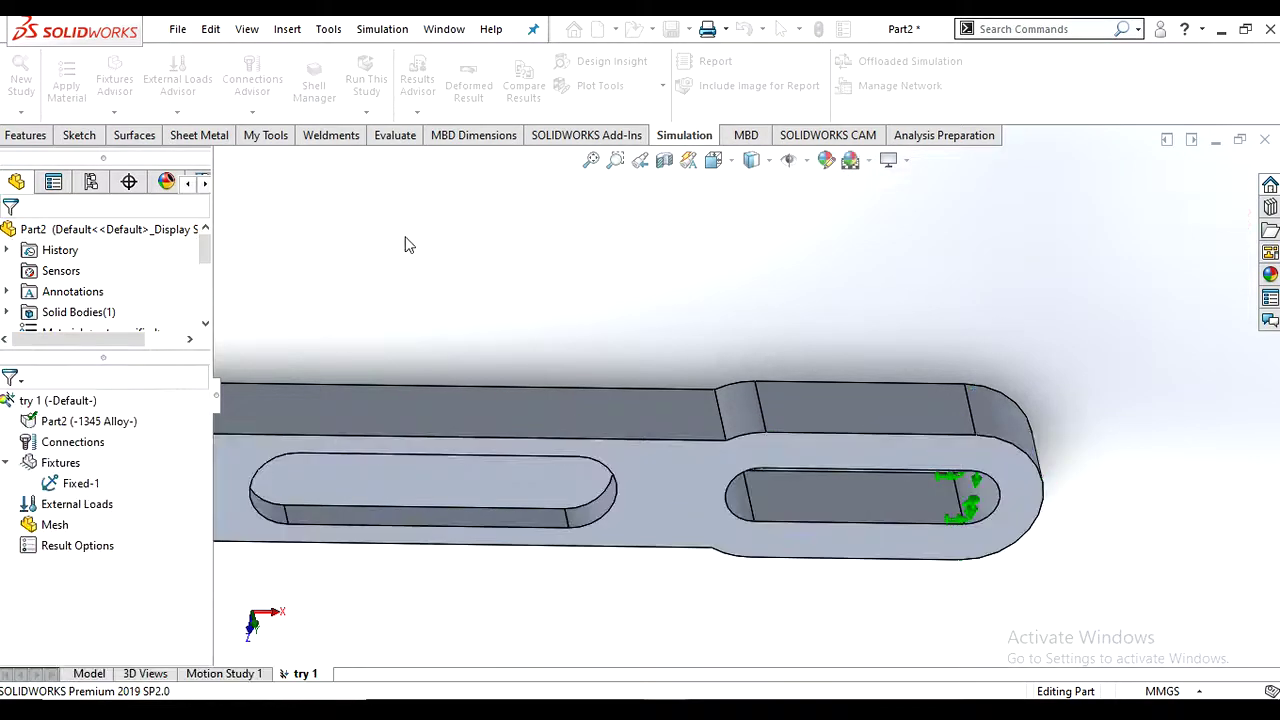
# - Start a Force load and apply it to the curved inner face at the outer end of the left-hand through slot
pyautogui.scroll(5, 757, 338)
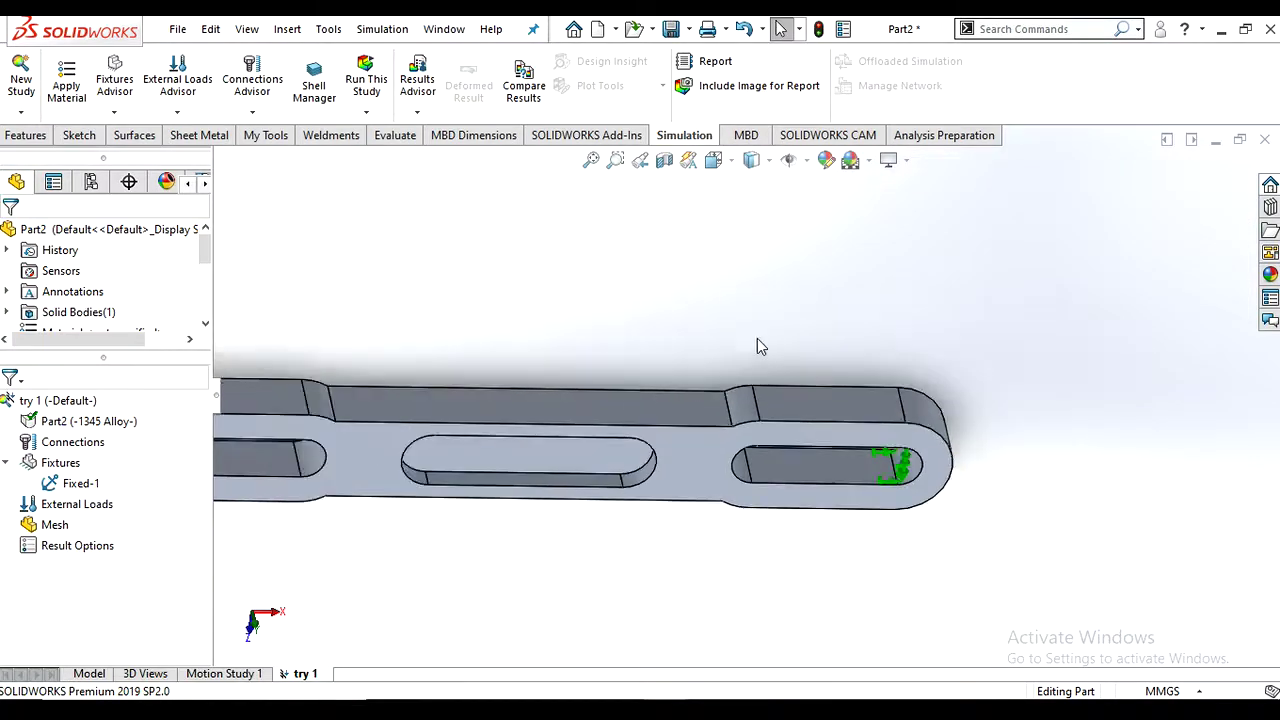
pyautogui.scroll(-2, 600, 378)
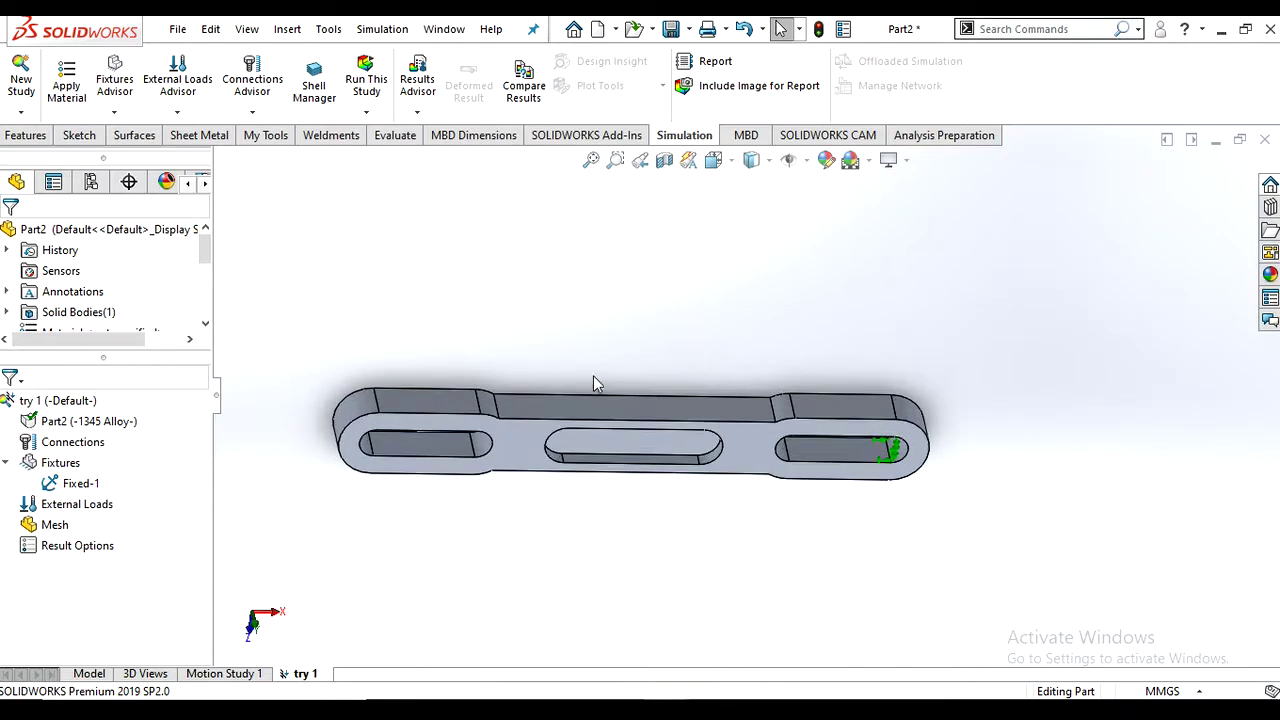
pyautogui.rightClick(91, 512)
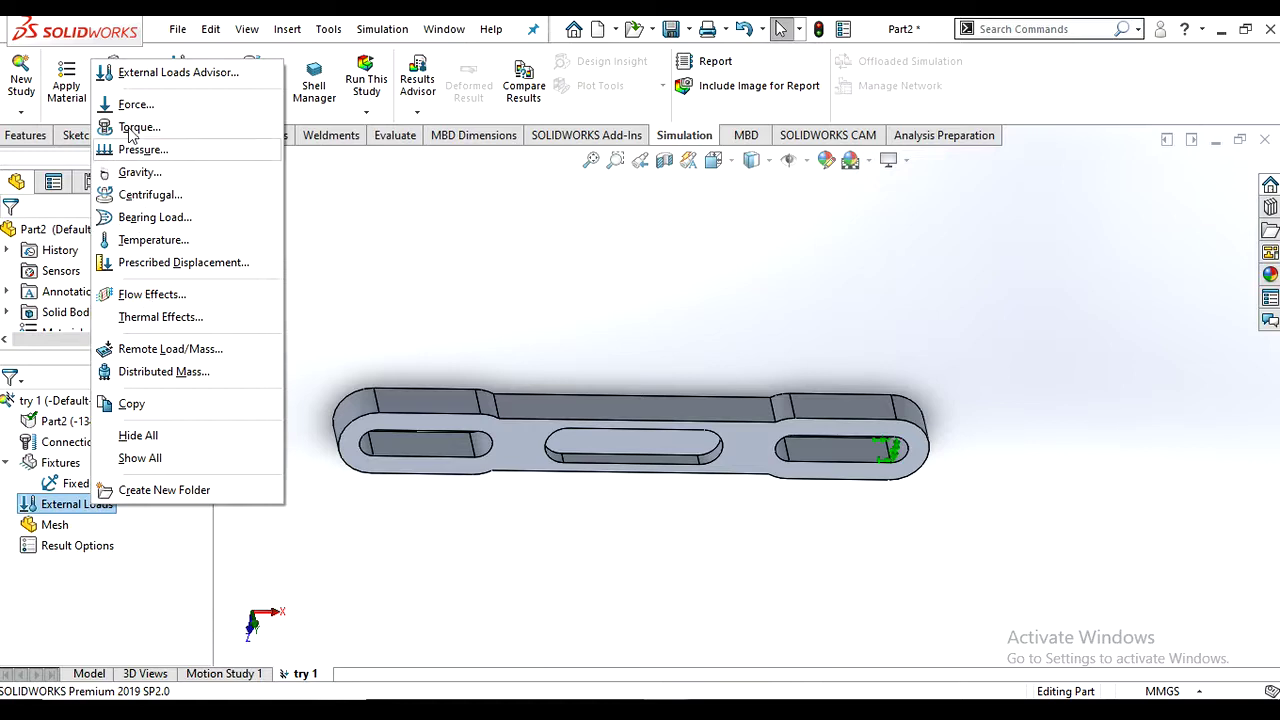
pyautogui.click(403, 227)
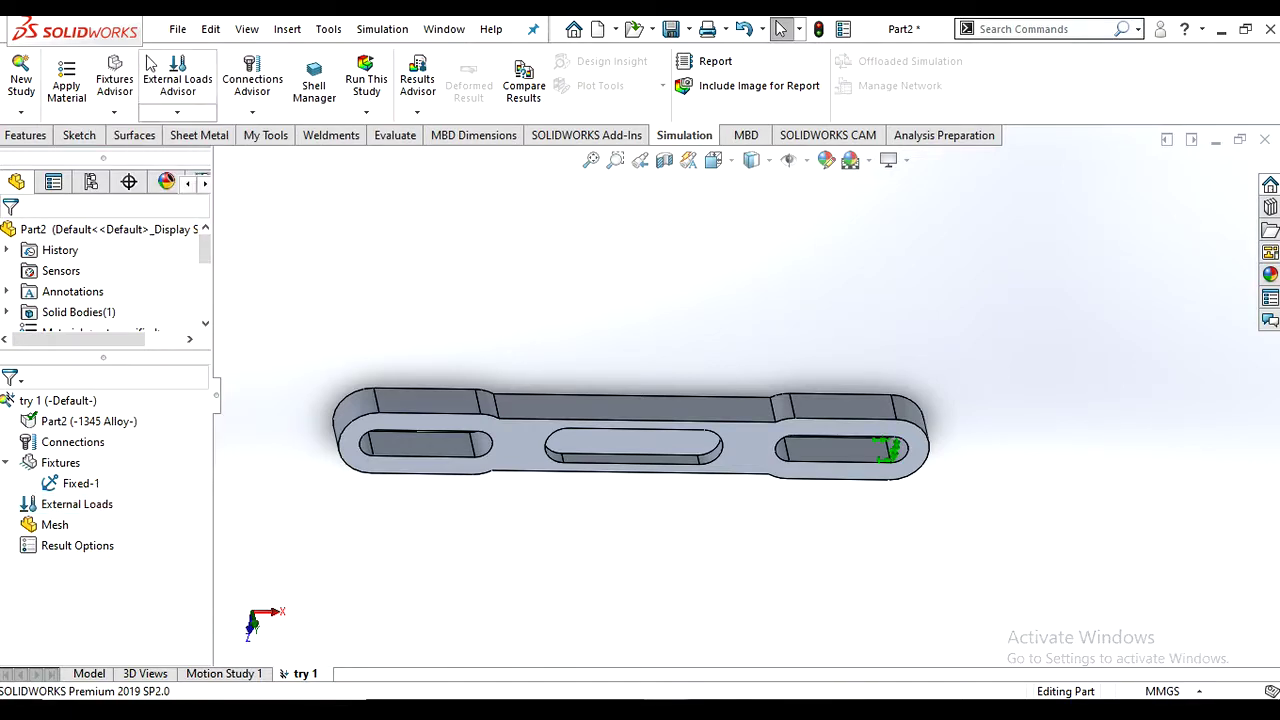
pyautogui.click(177, 113)
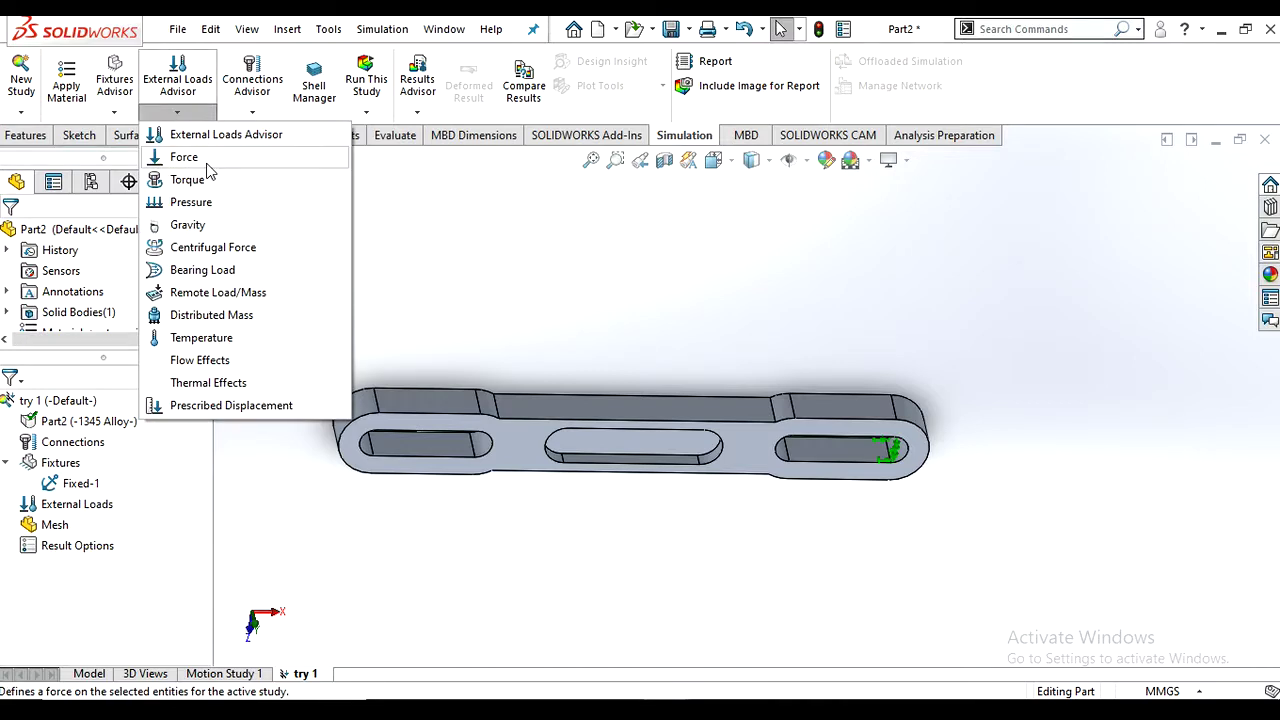
pyautogui.click(212, 159)
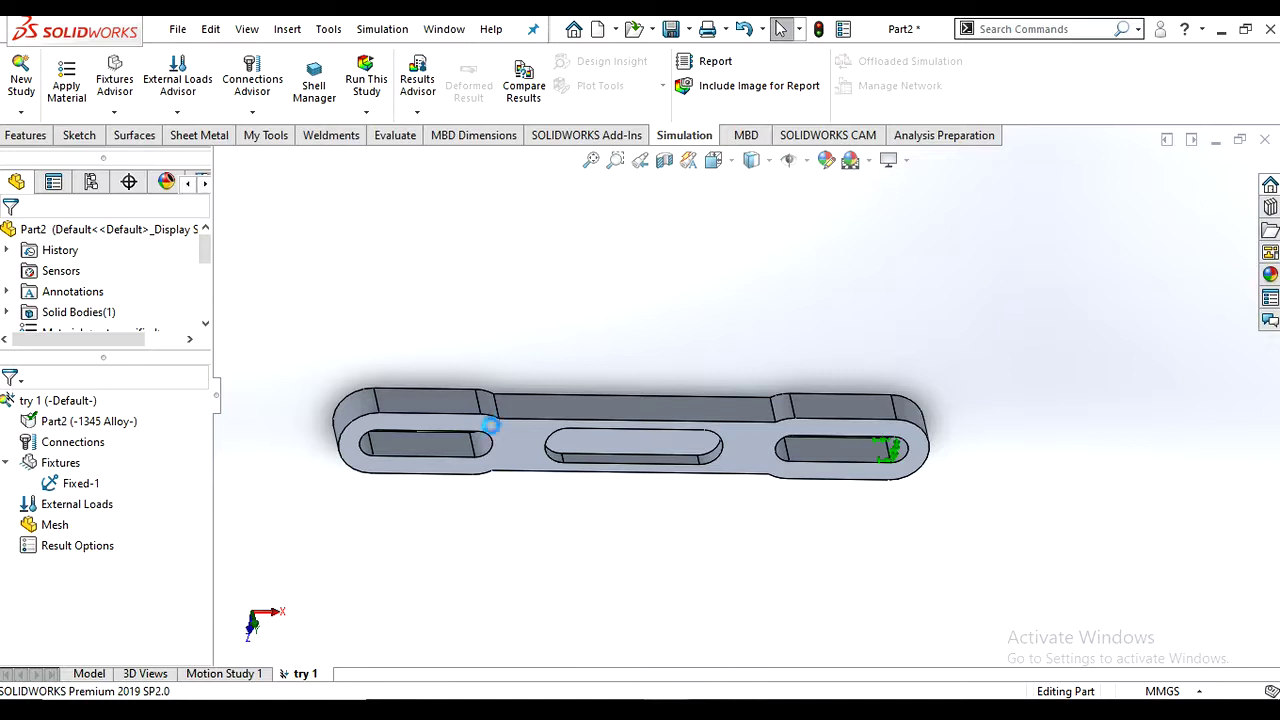
pyautogui.click(462, 479)
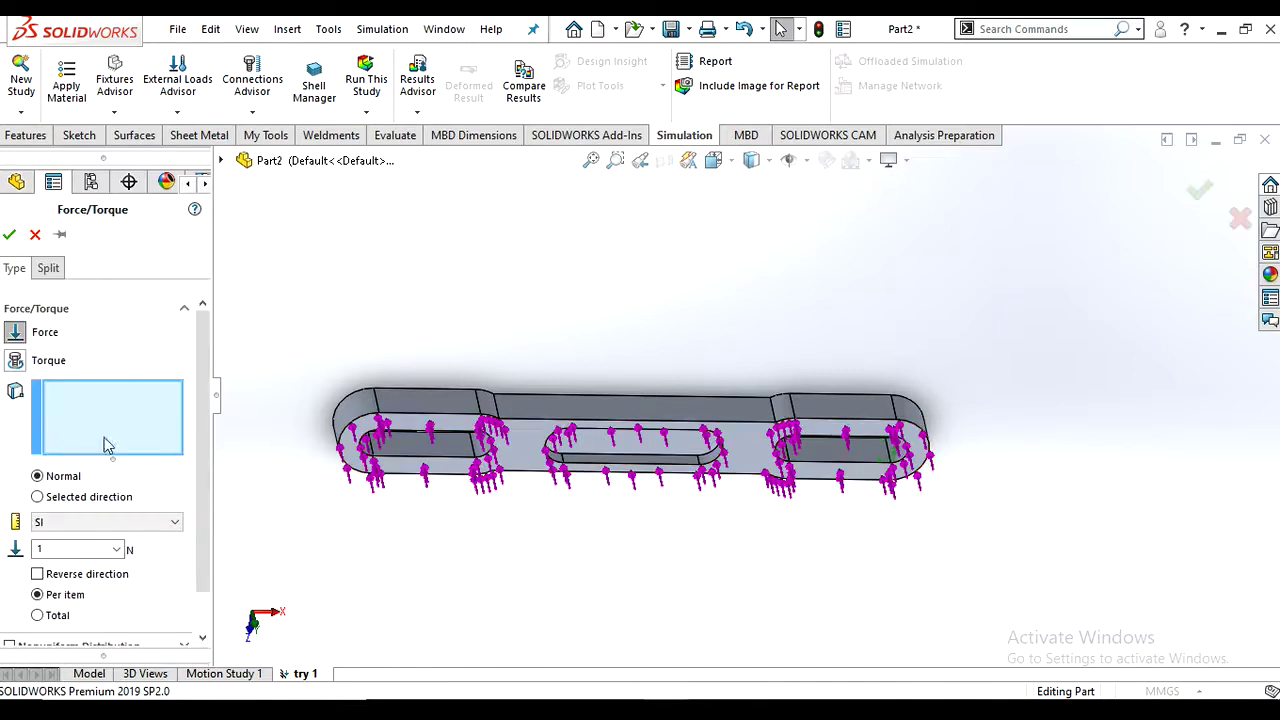
pyautogui.click(410, 452)
pyautogui.scroll(-3, 405, 453)
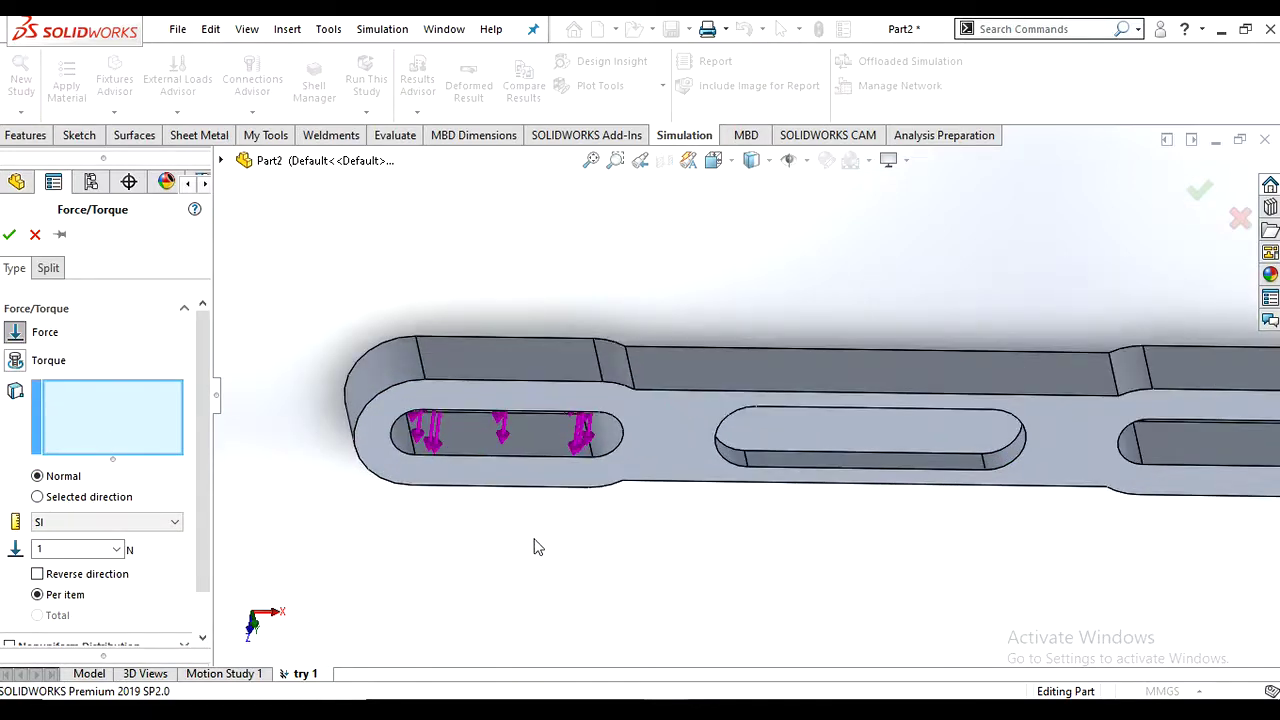
pyautogui.click(537, 455)
pyautogui.click(606, 474)
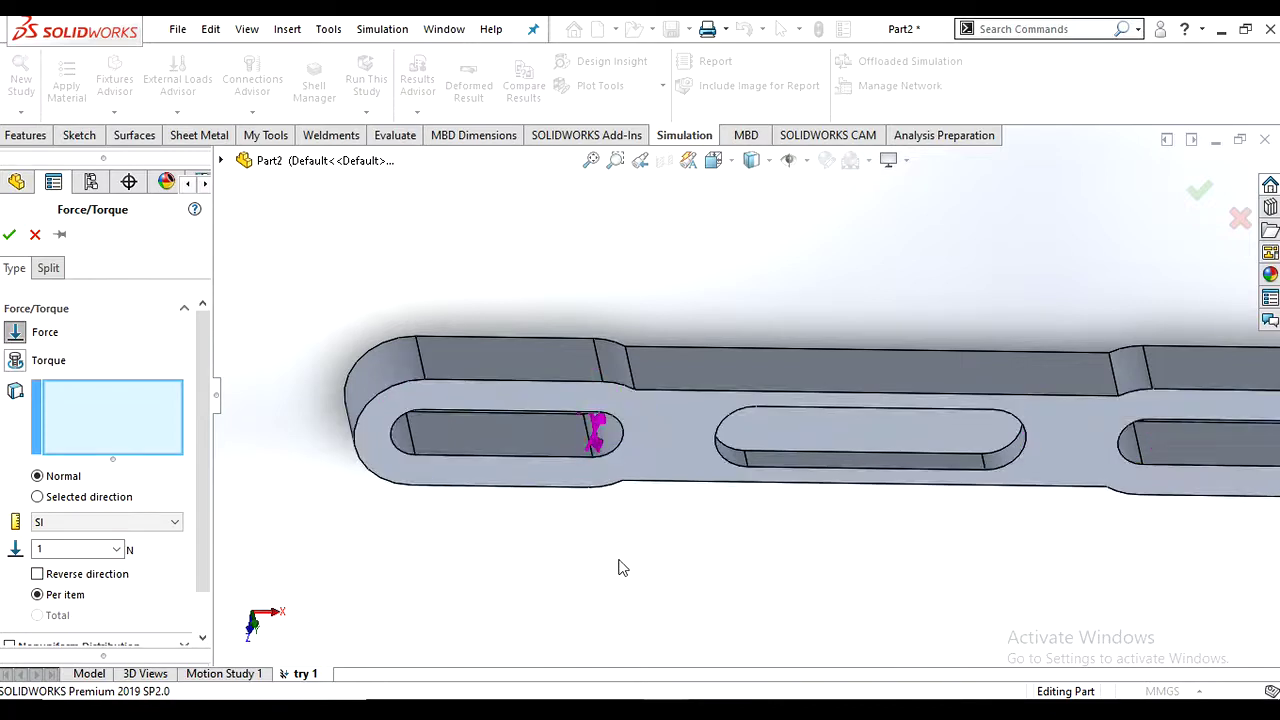
pyautogui.moveTo(621, 566); pyautogui.dragTo(591, 429, button='middle')
pyautogui.click(563, 497)
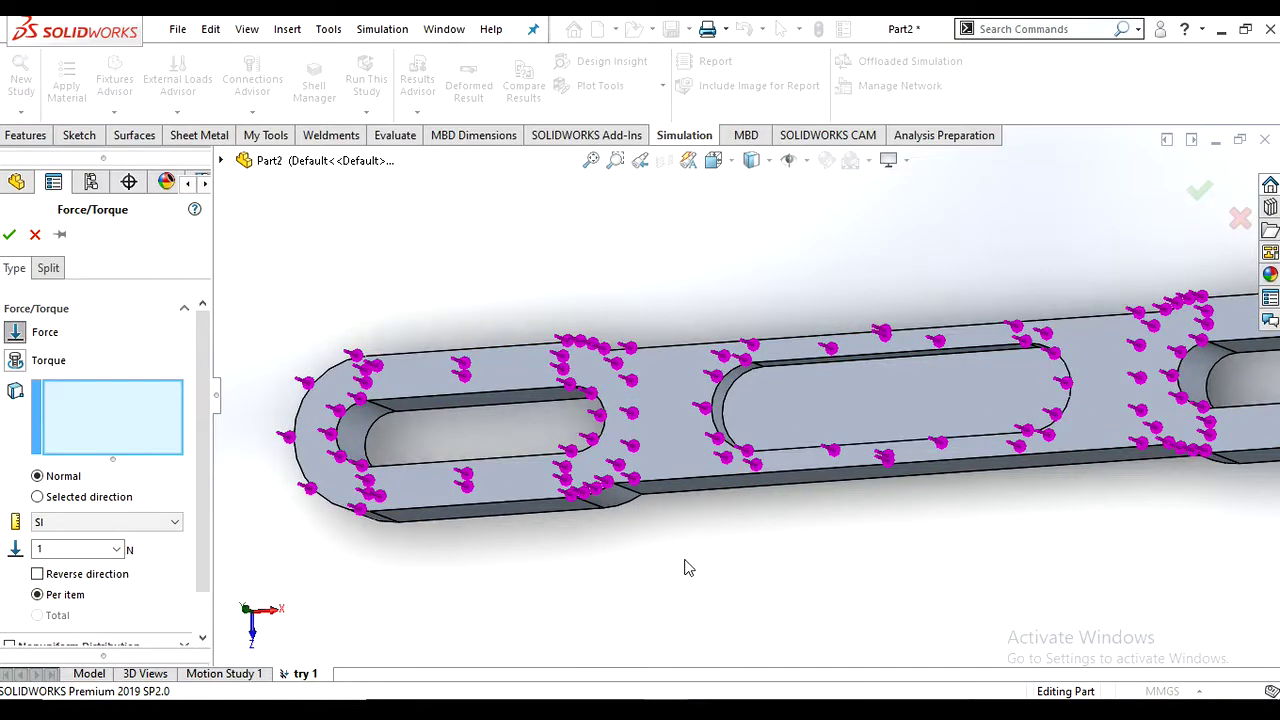
pyautogui.click(563, 441)
pyautogui.click(349, 443)
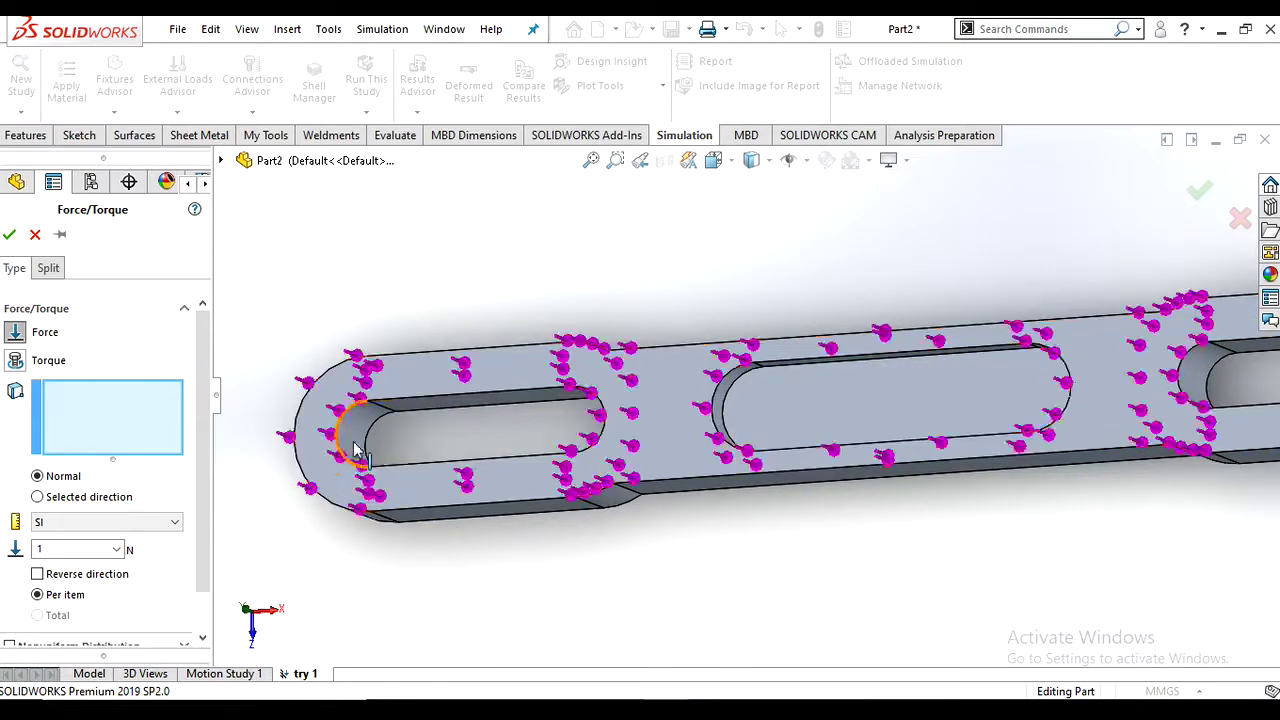
pyautogui.click(366, 440)
pyautogui.scroll(-2, 366, 445)
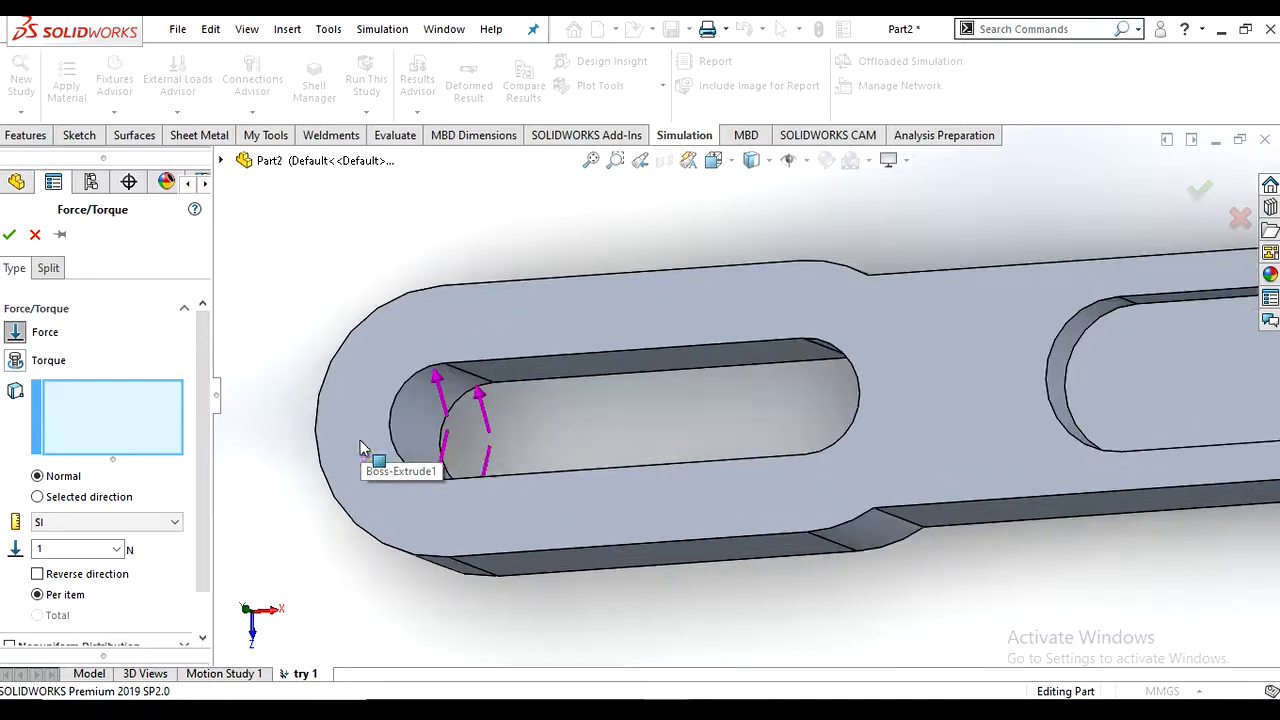
pyautogui.click(426, 427)
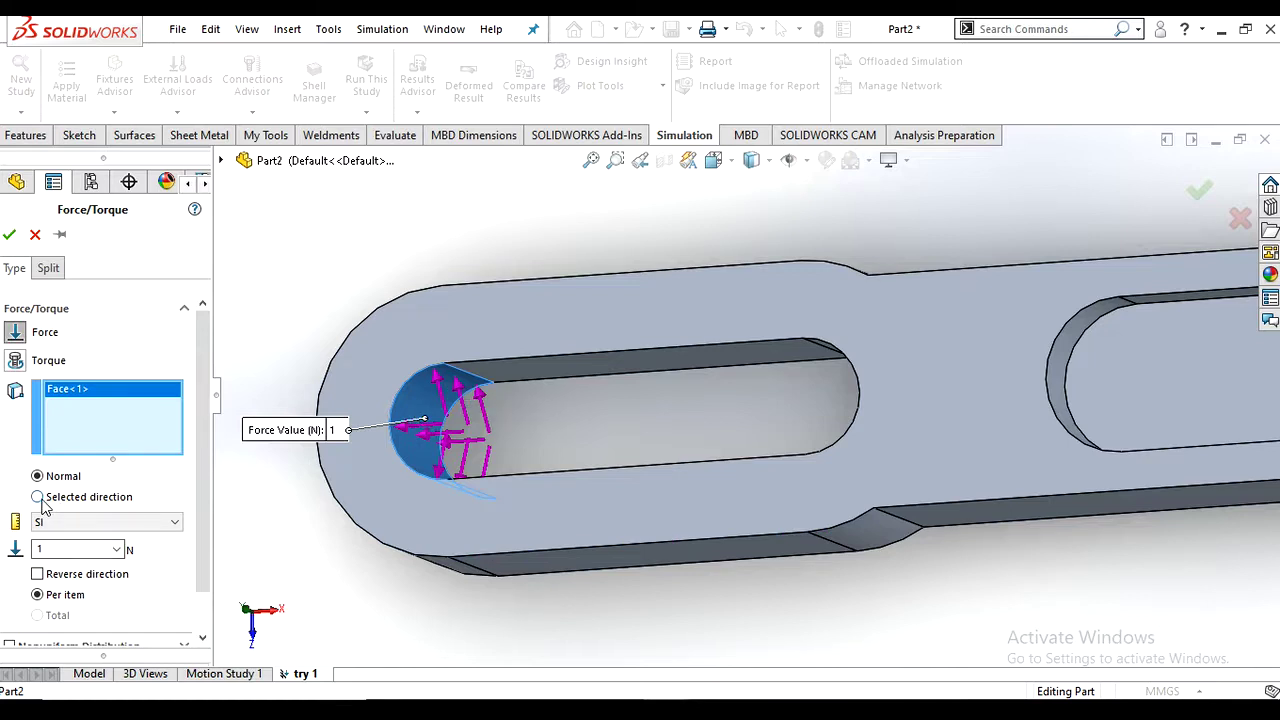
# - Direct the force along the slot's straight edge, outward from the link, and set it to 100 N in SI units
pyautogui.click(546, 356)
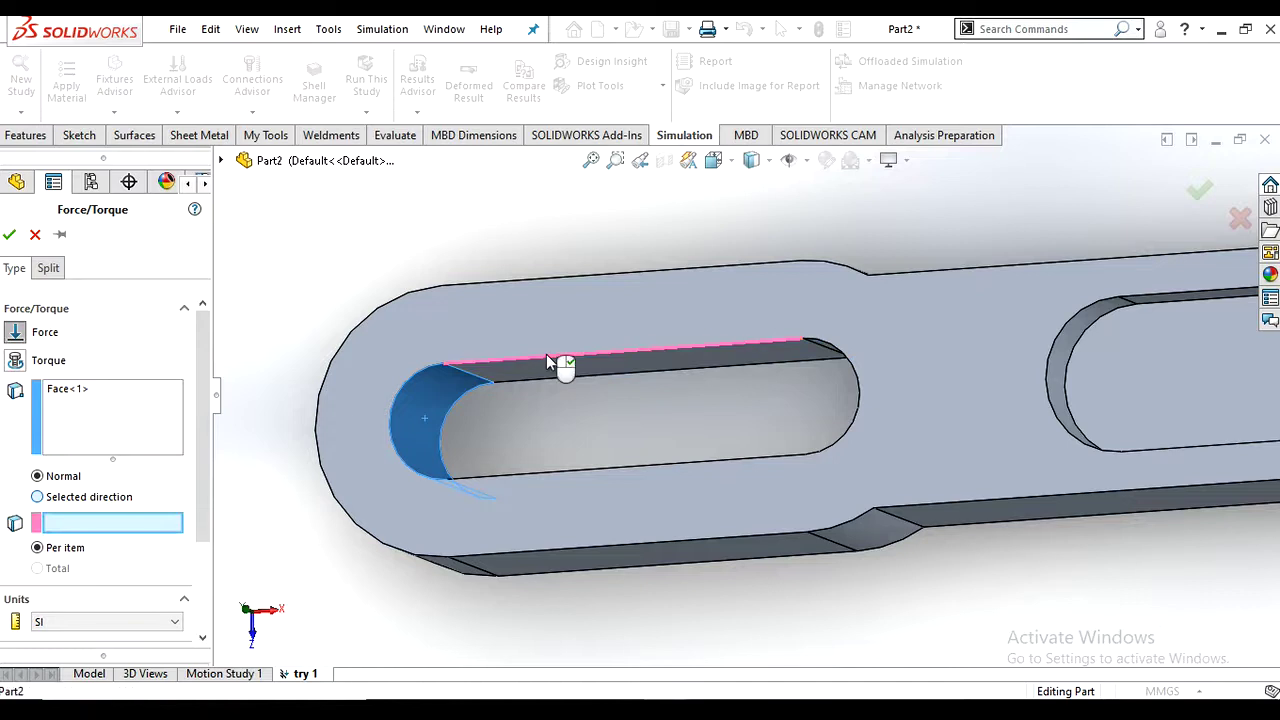
pyautogui.click(548, 362)
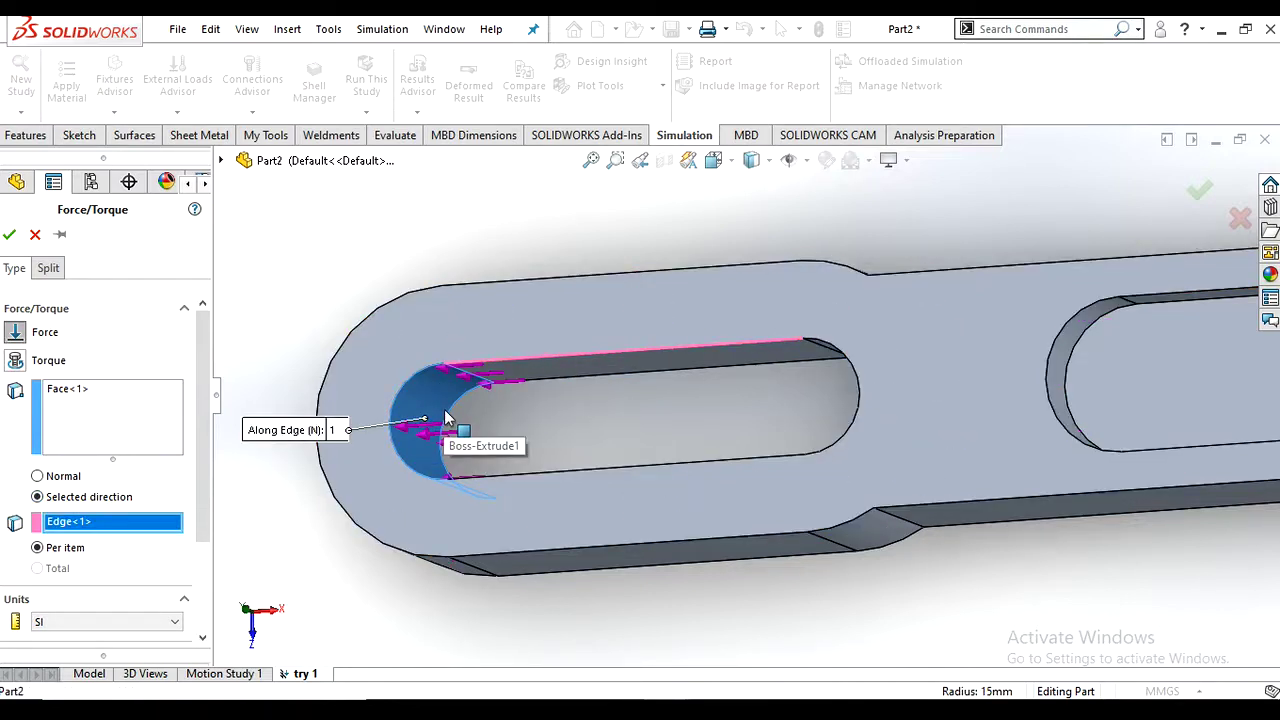
pyautogui.moveTo(203, 500); pyautogui.dragTo(200, 600)
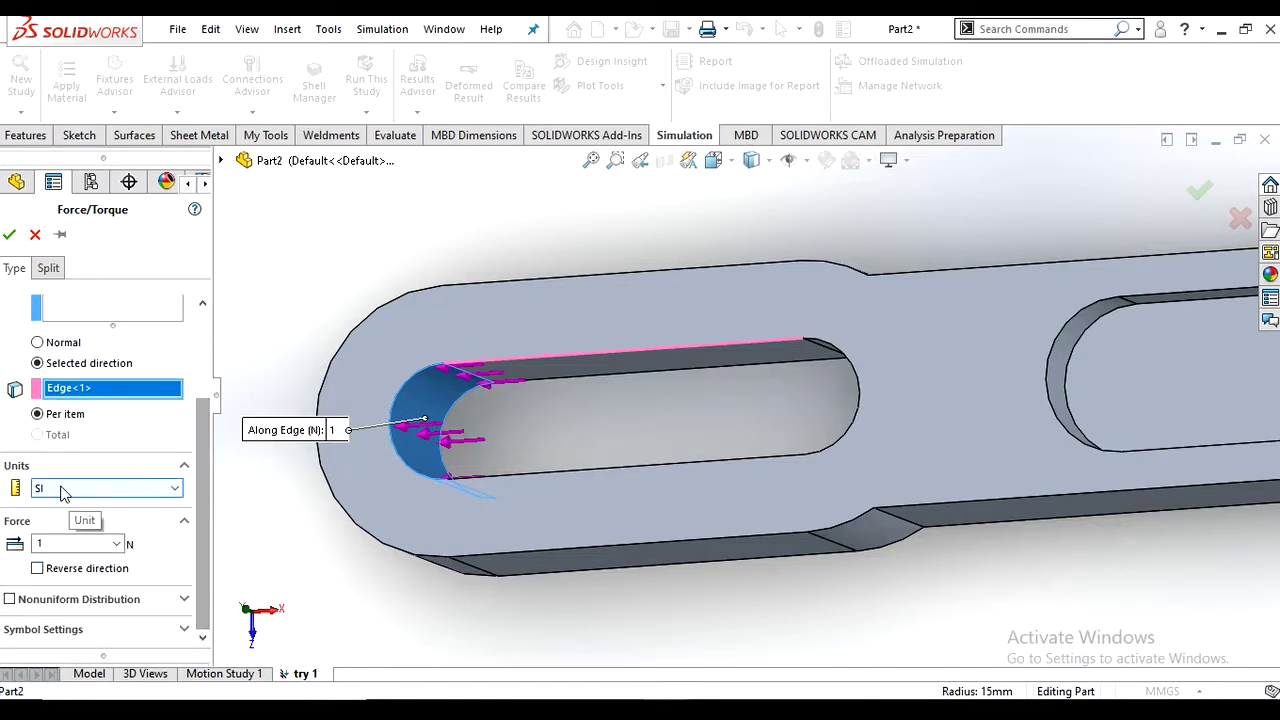
pyautogui.doubleClick(84, 542)
pyautogui.click(105, 490)
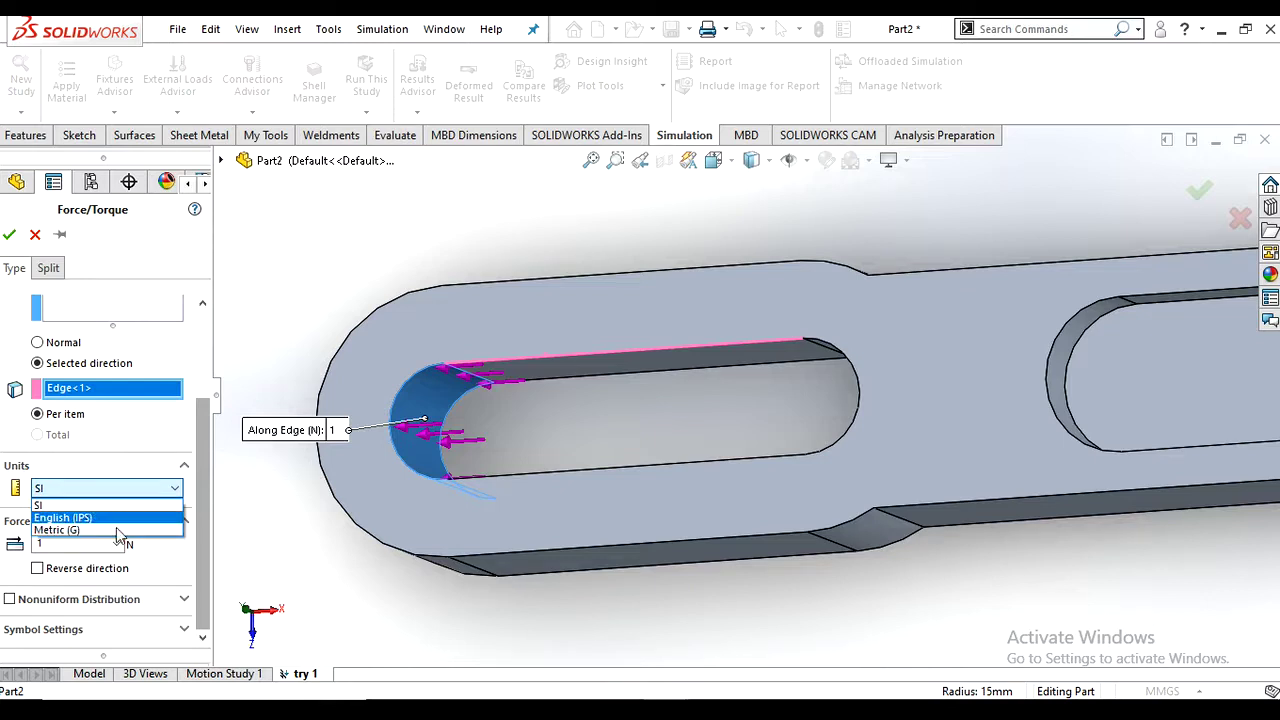
pyautogui.click(100, 506)
pyautogui.click(46, 546)
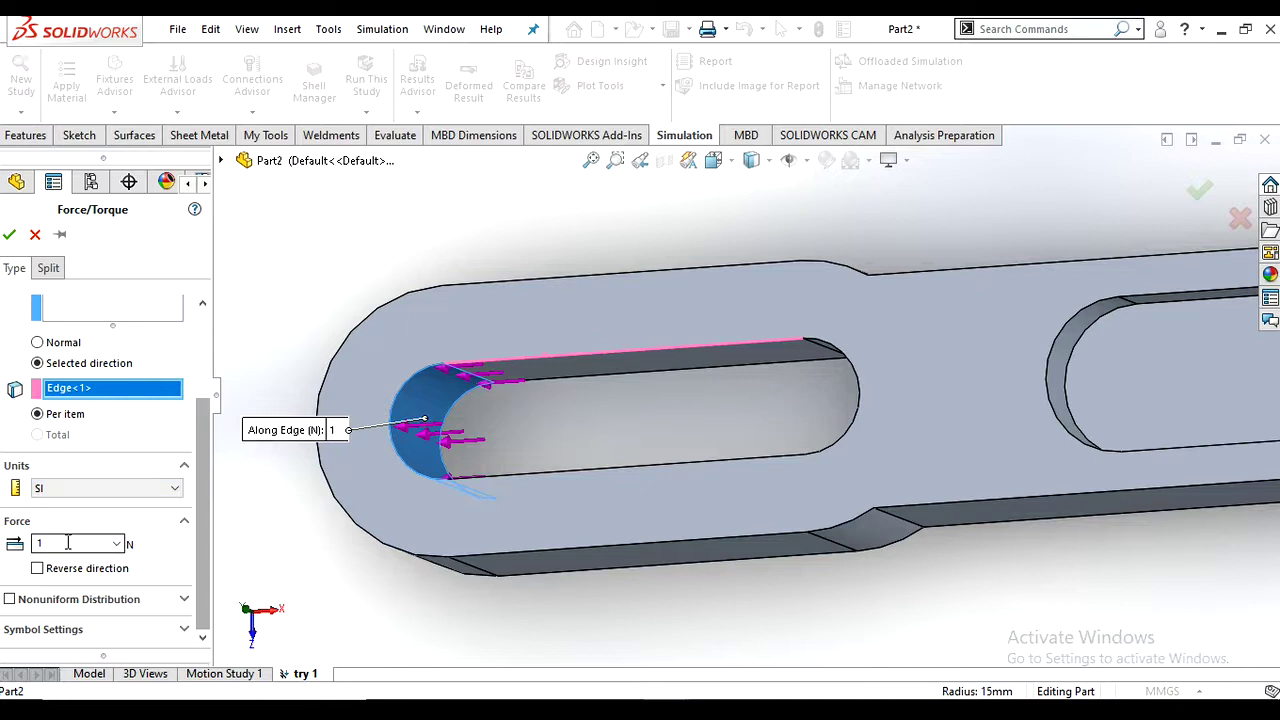
pyautogui.write('00')
pyautogui.press('Tab')
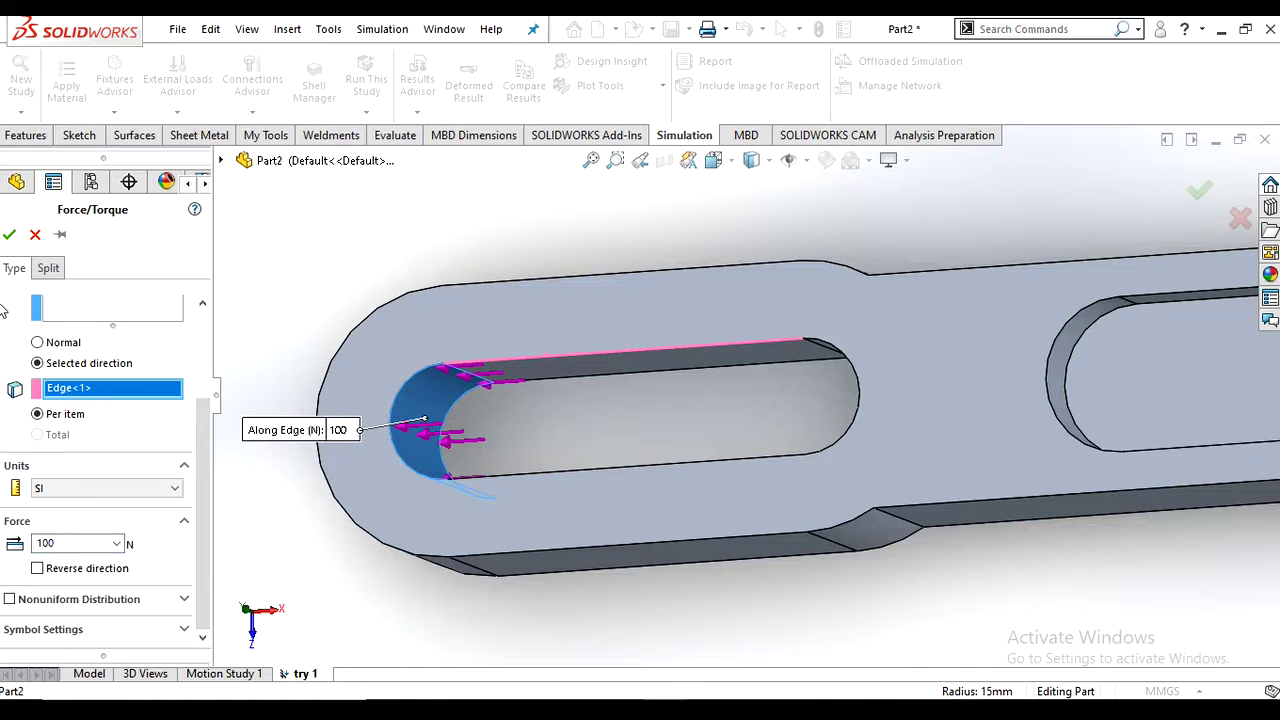
pyautogui.click(10, 236)
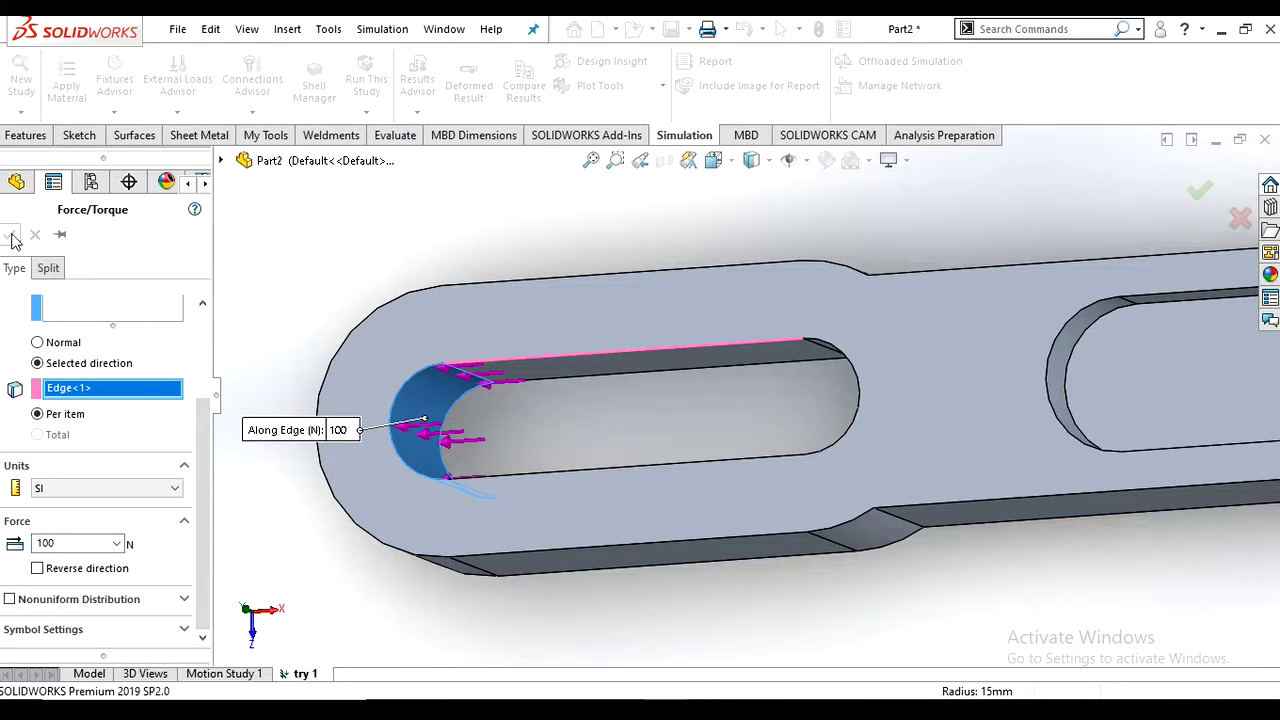
# - Create the link's mesh with the mesh density about four fifths of the way from Coarse to Fine
pyautogui.scroll(8, 654, 500)
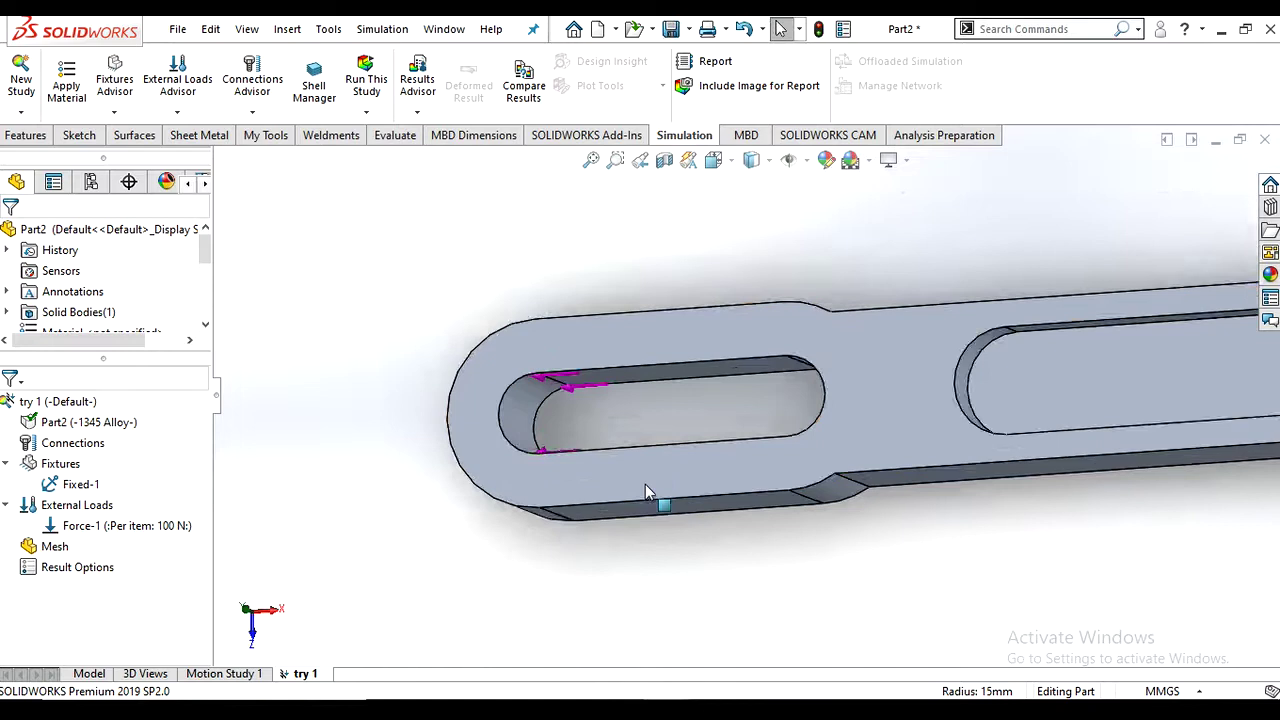
pyautogui.scroll(-5, 840, 385)
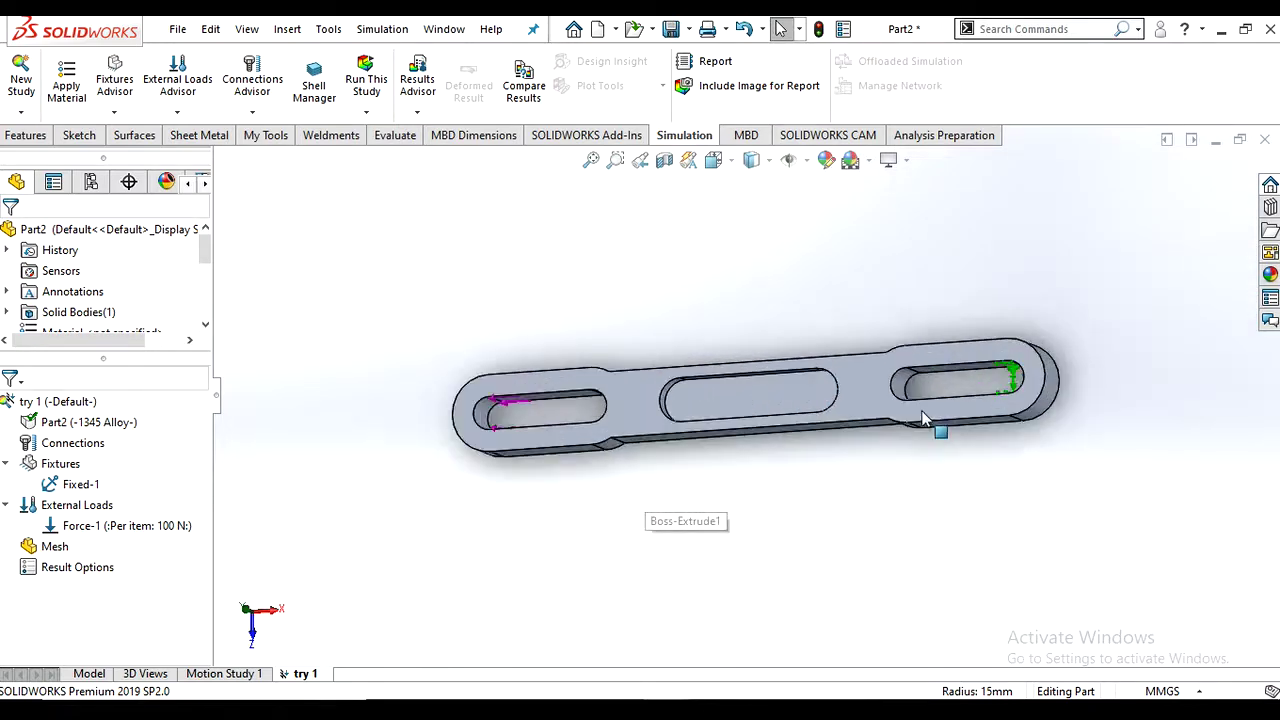
pyautogui.scroll(-3, 1010, 398)
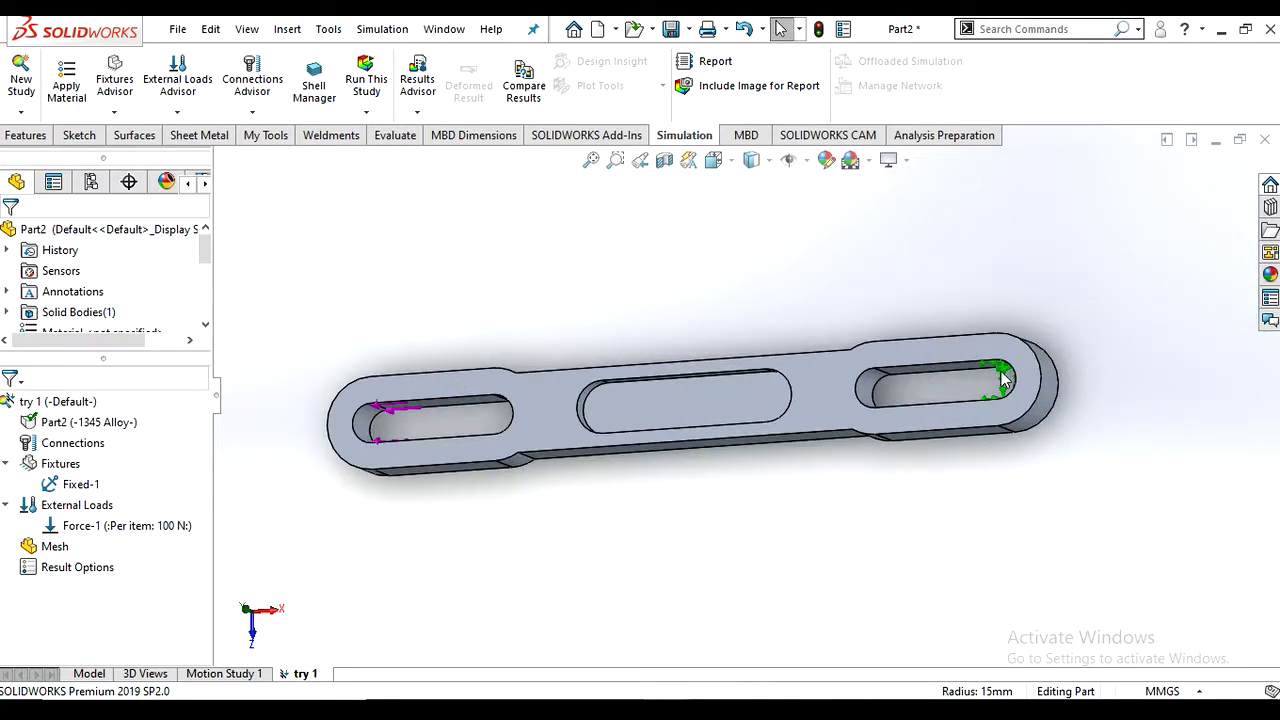
pyautogui.scroll(1, 950, 395)
pyautogui.scroll(2, 900, 385)
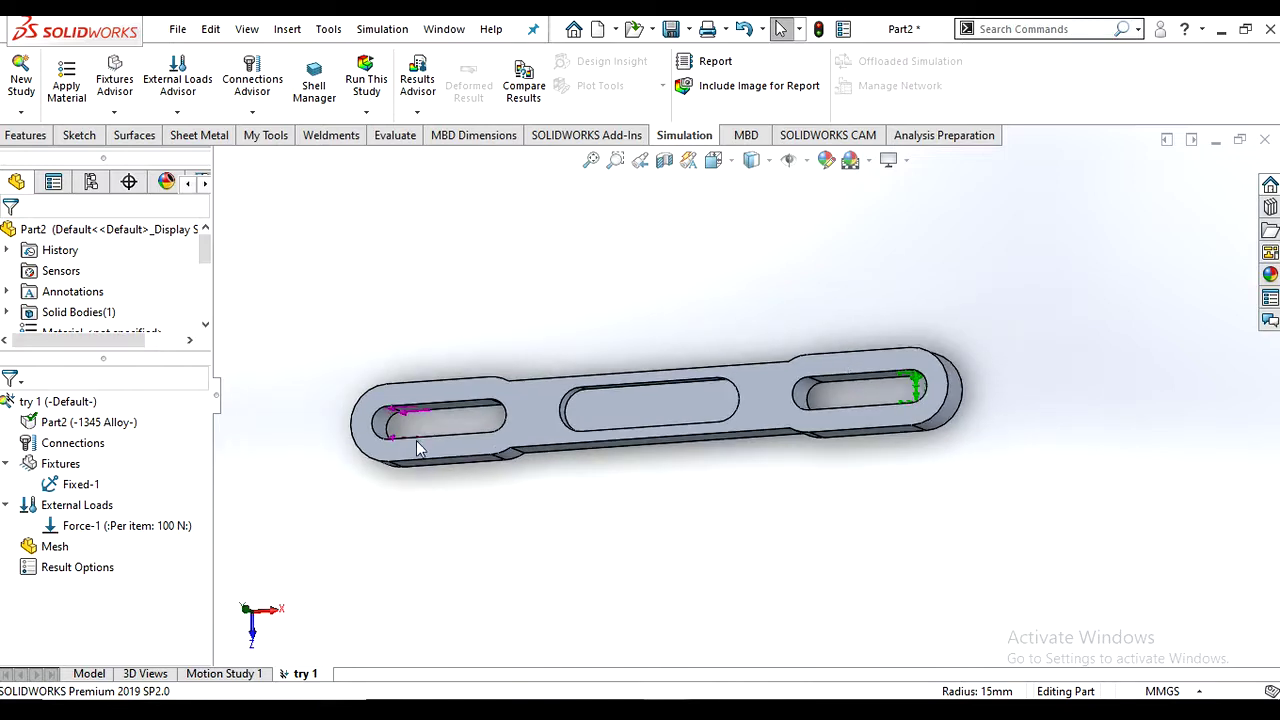
pyautogui.rightClick(55, 547)
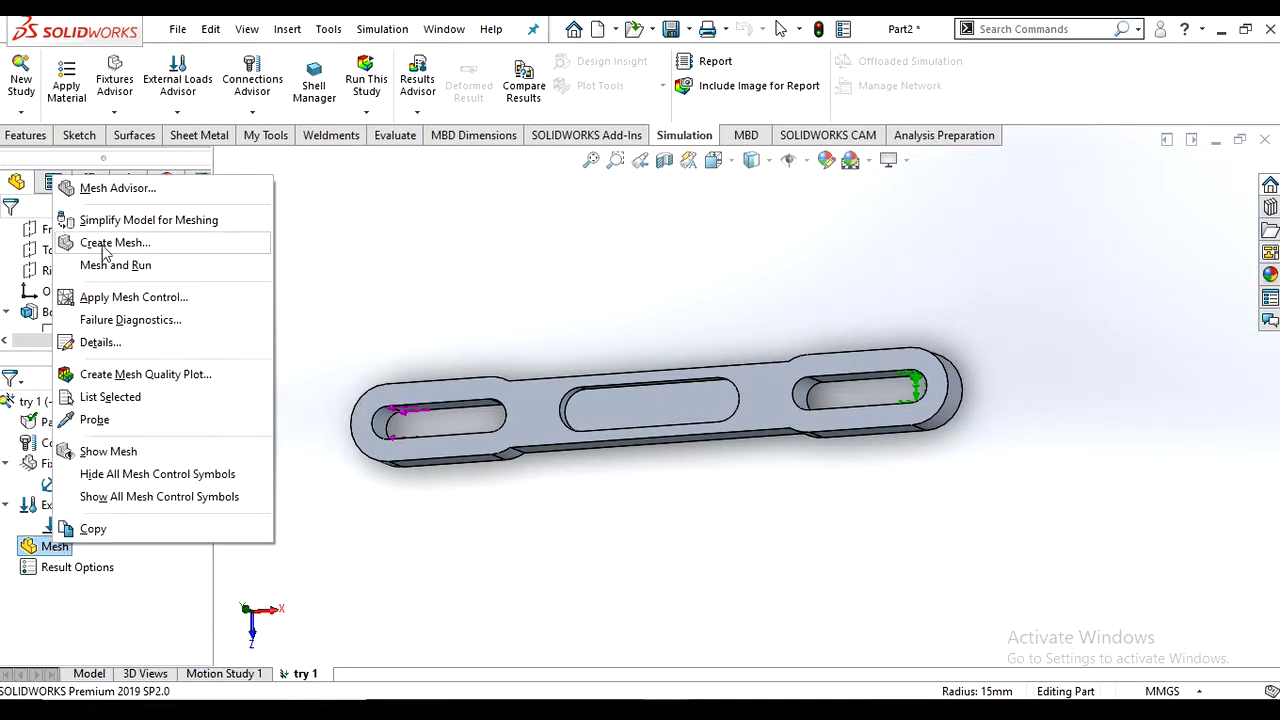
pyautogui.click(105, 245)
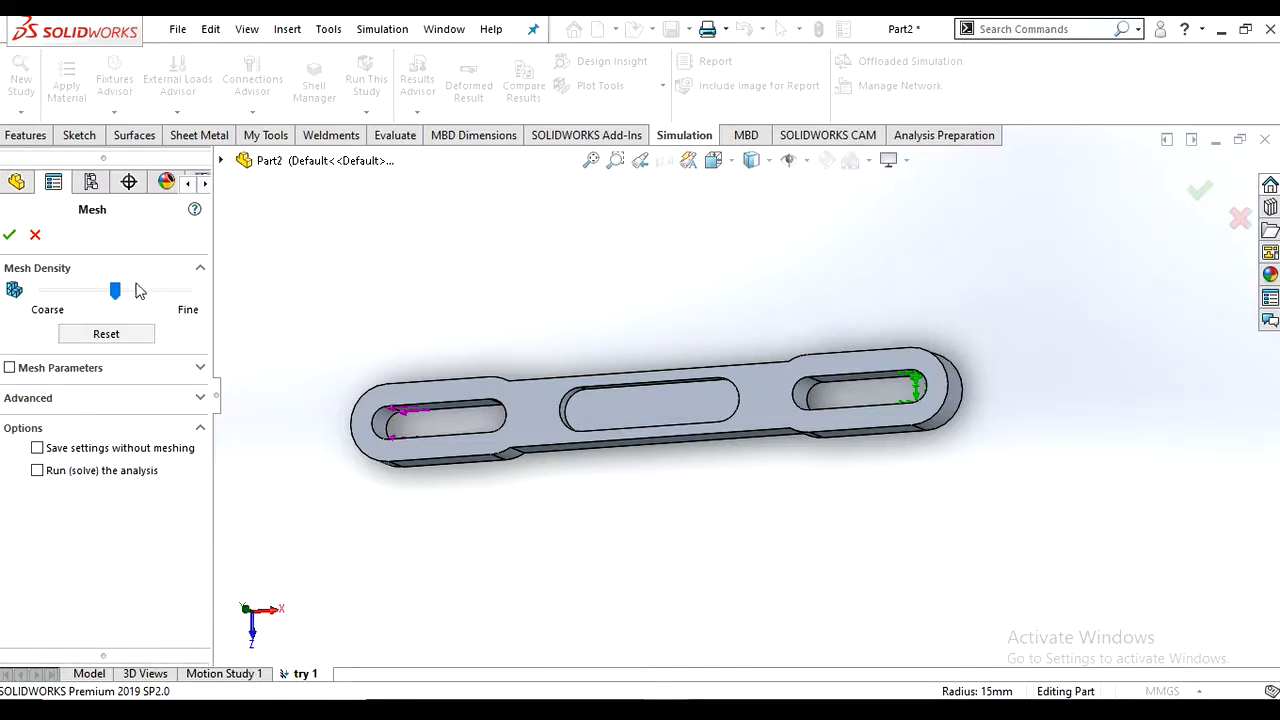
pyautogui.moveTo(116, 291); pyautogui.dragTo(161, 290)
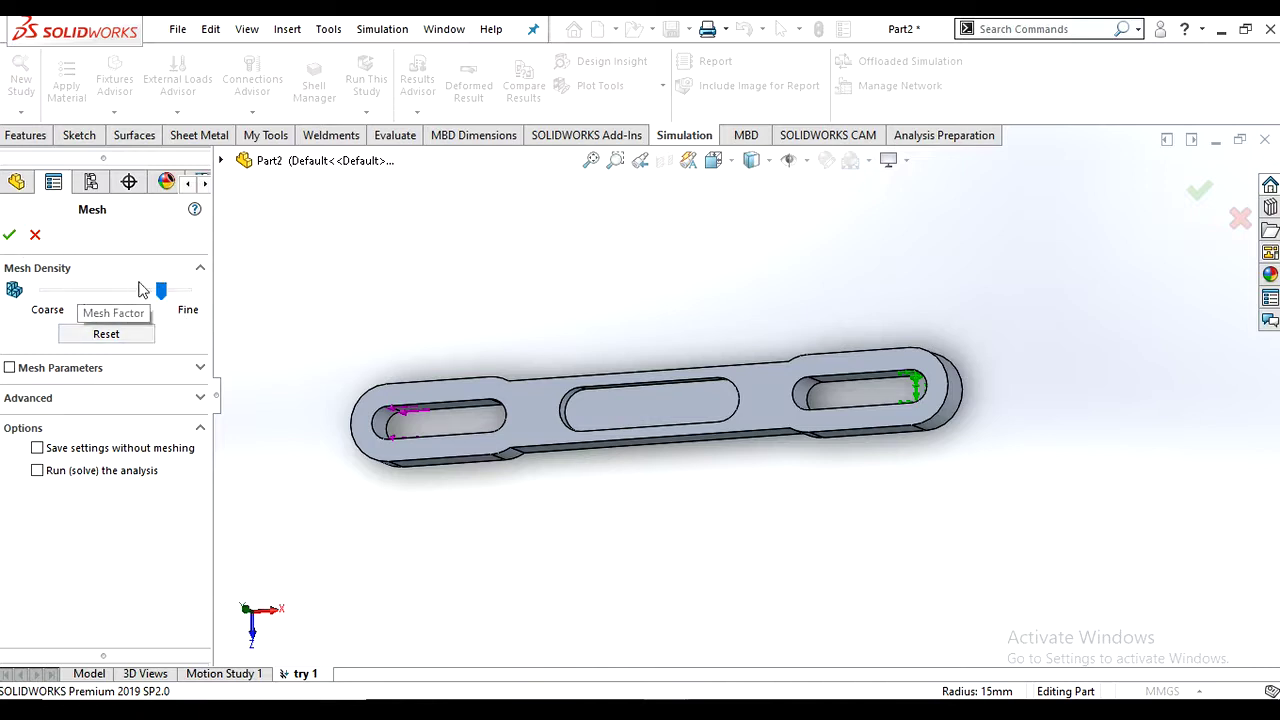
pyautogui.click(10, 235)
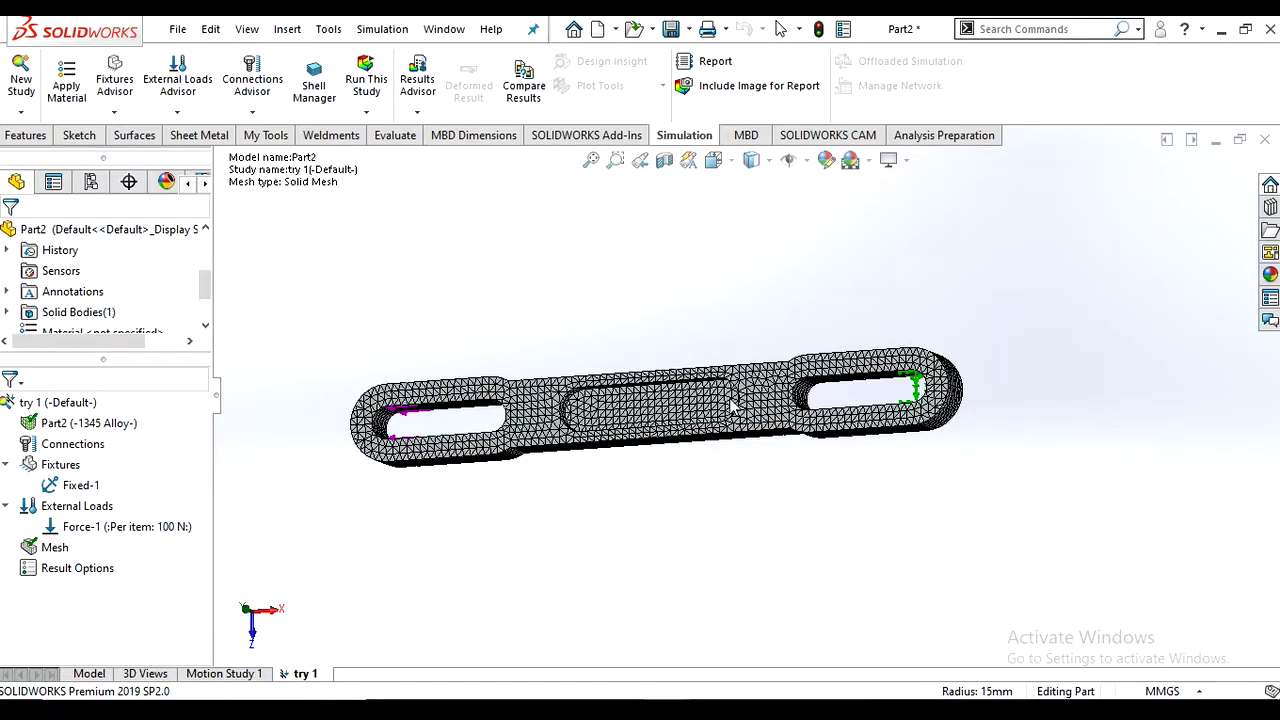
# - Examine the generated mesh closely around the central recess and the right-hand slot, and over the whole link
pyautogui.press('Left')
pyautogui.press('Left')
pyautogui.press('Left')
pyautogui.press('Left')
pyautogui.scroll(-10, 728, 402)
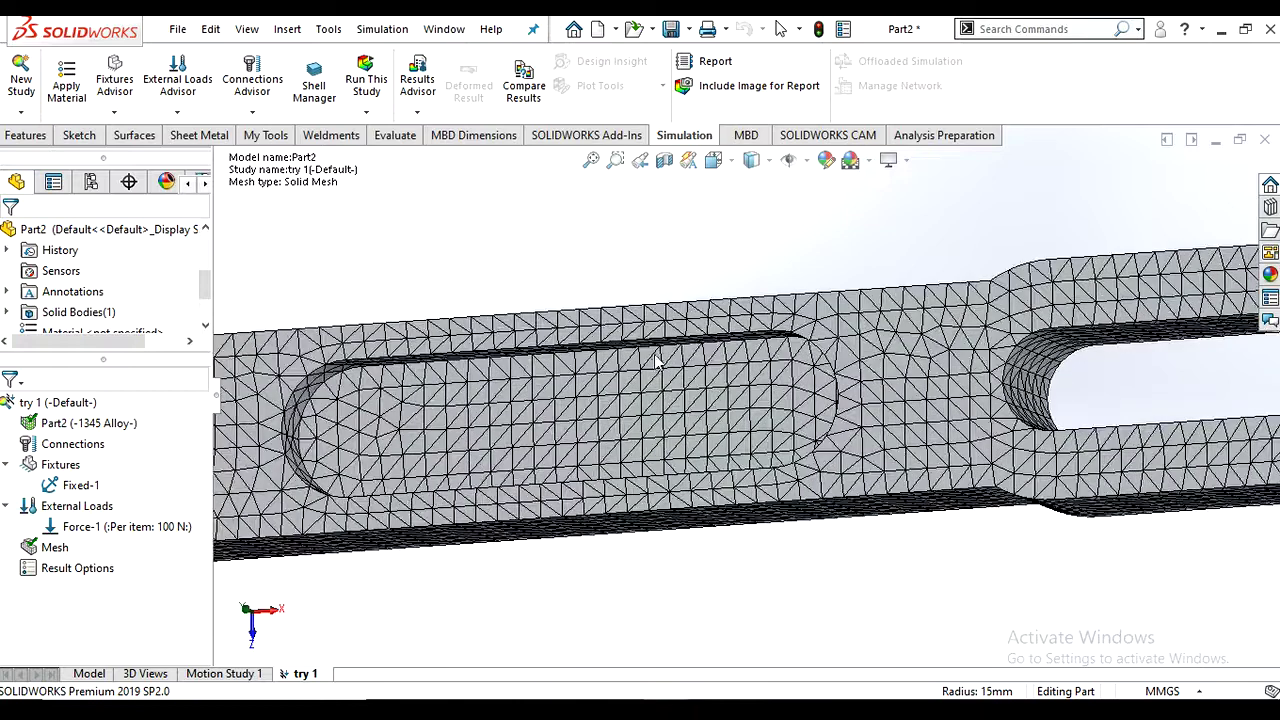
pyautogui.scroll(-2, 660, 361)
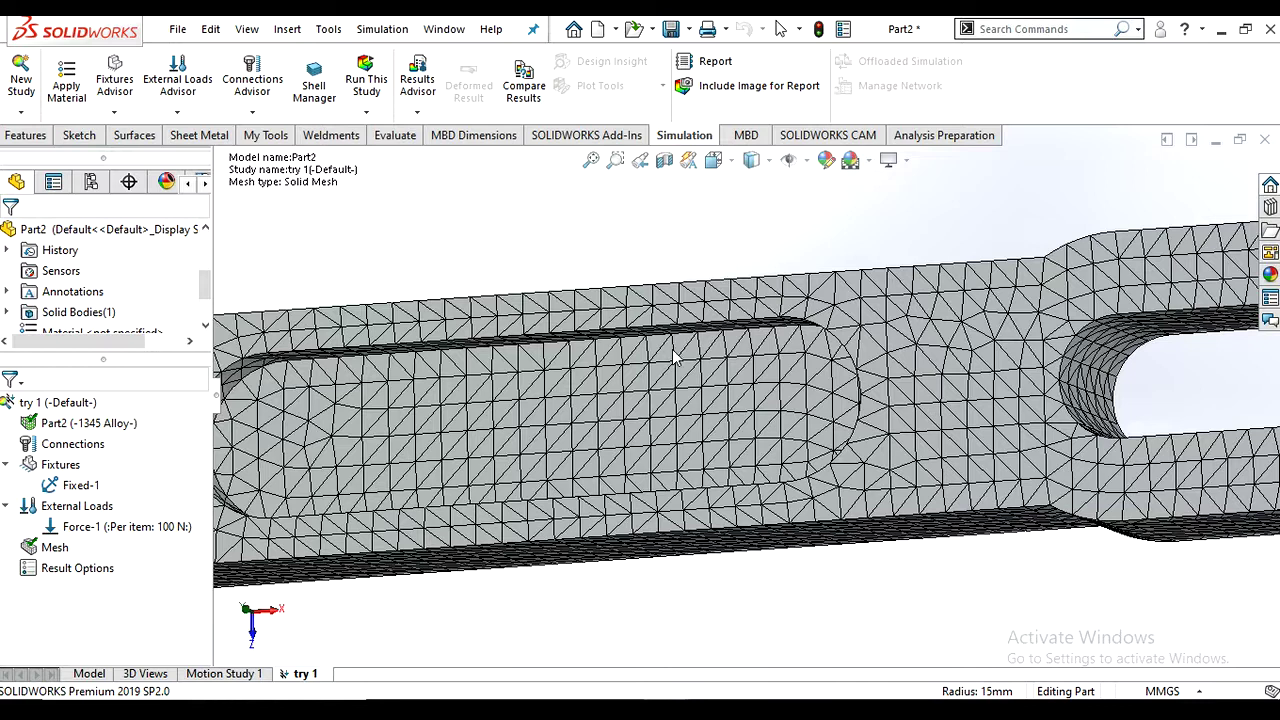
pyautogui.scroll(4, 705, 398)
pyautogui.scroll(4, 710, 398)
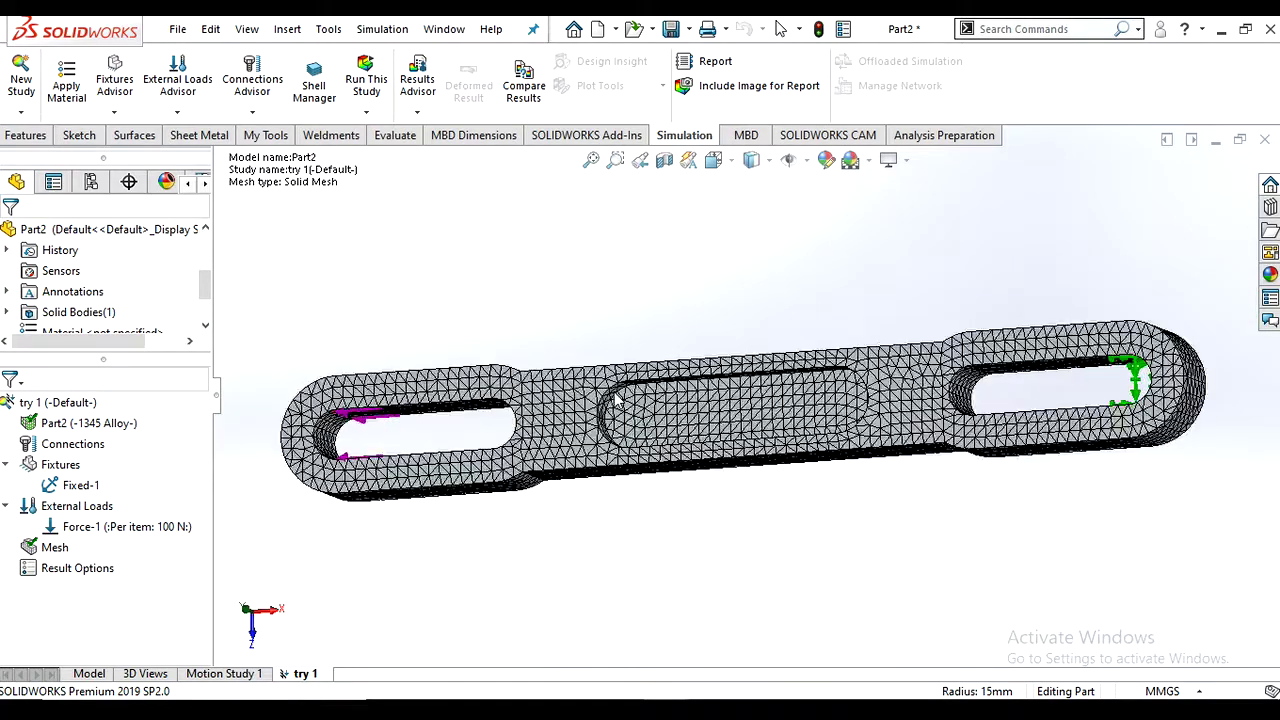
# - Run the static study "try 1" and bring the whole deformed link into view in the von Mises stress plot
pyautogui.scroll(-3, 577, 390)
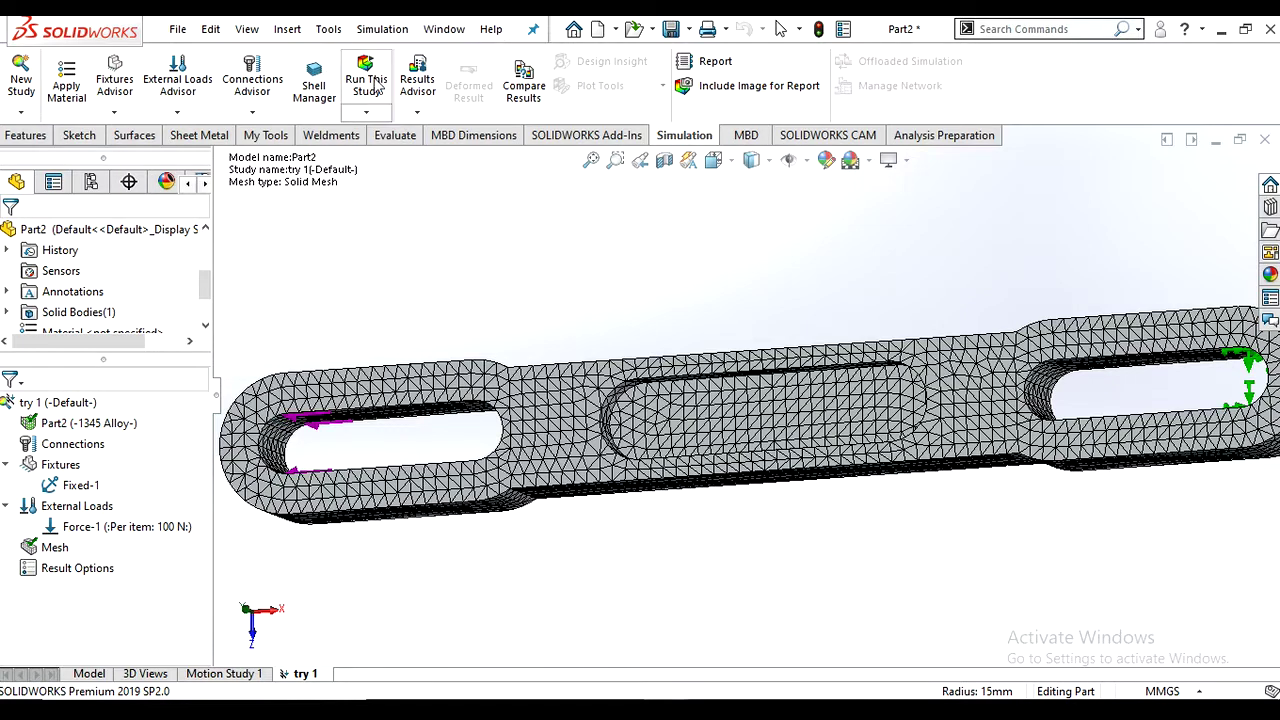
pyautogui.click(377, 87)
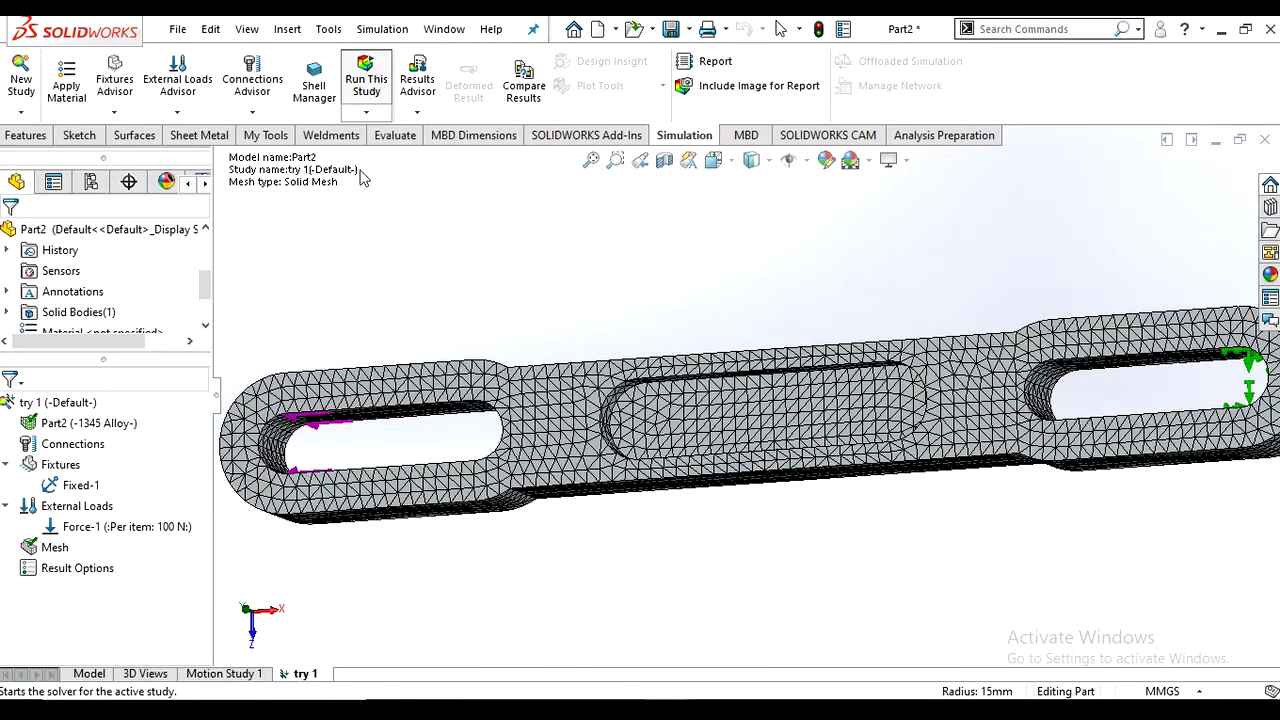
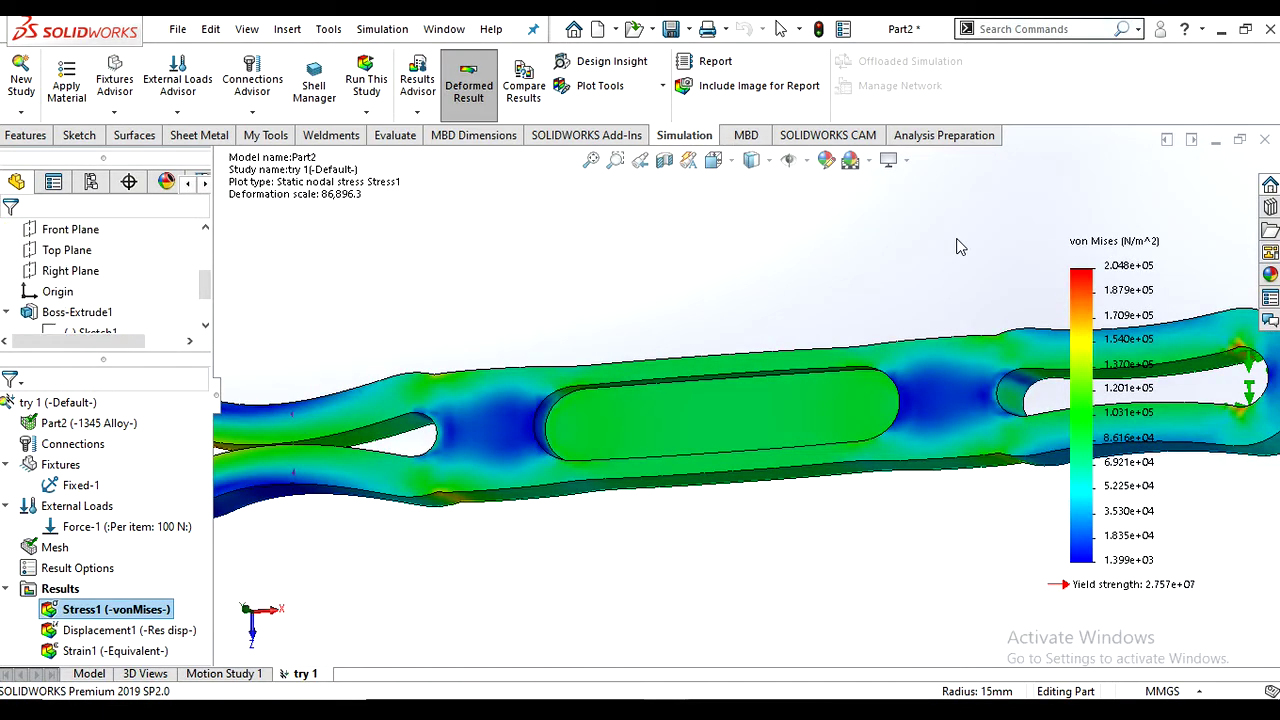
pyautogui.press('f')
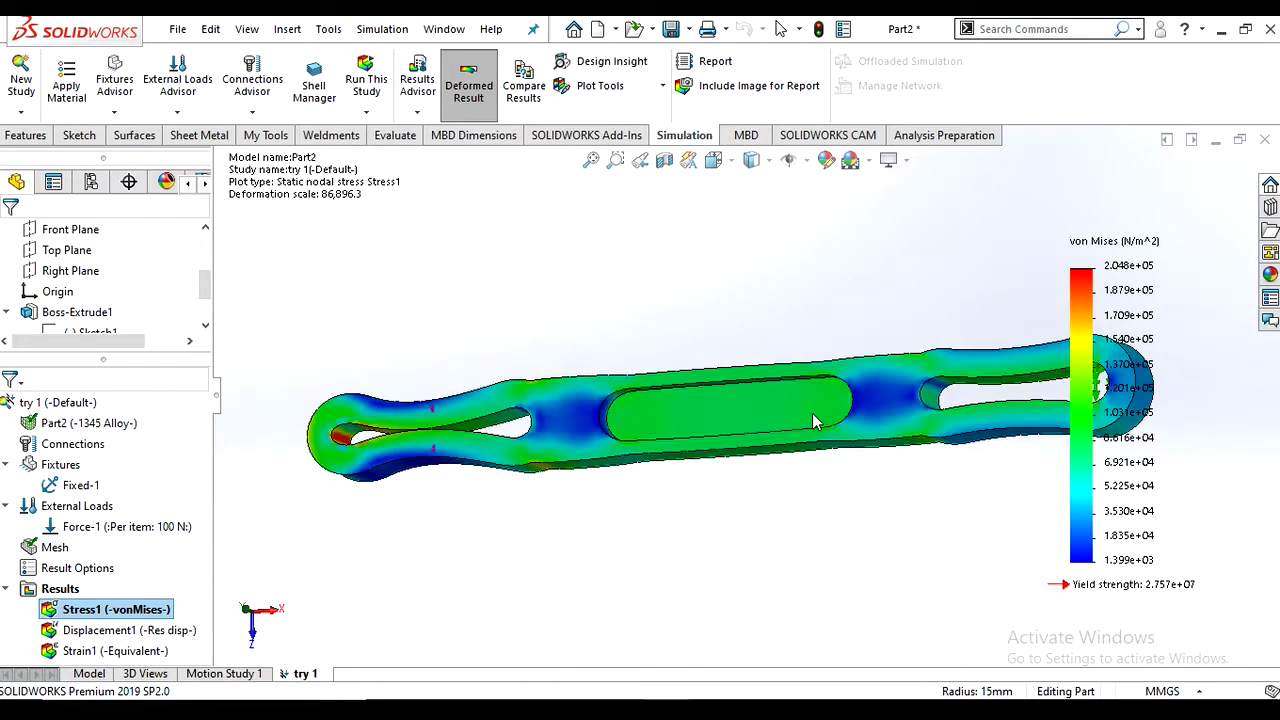
# - Play the deformation animation of the link's von Mises stress plot at speed 40 and close the animation
pyautogui.scroll(-1, 780, 425)
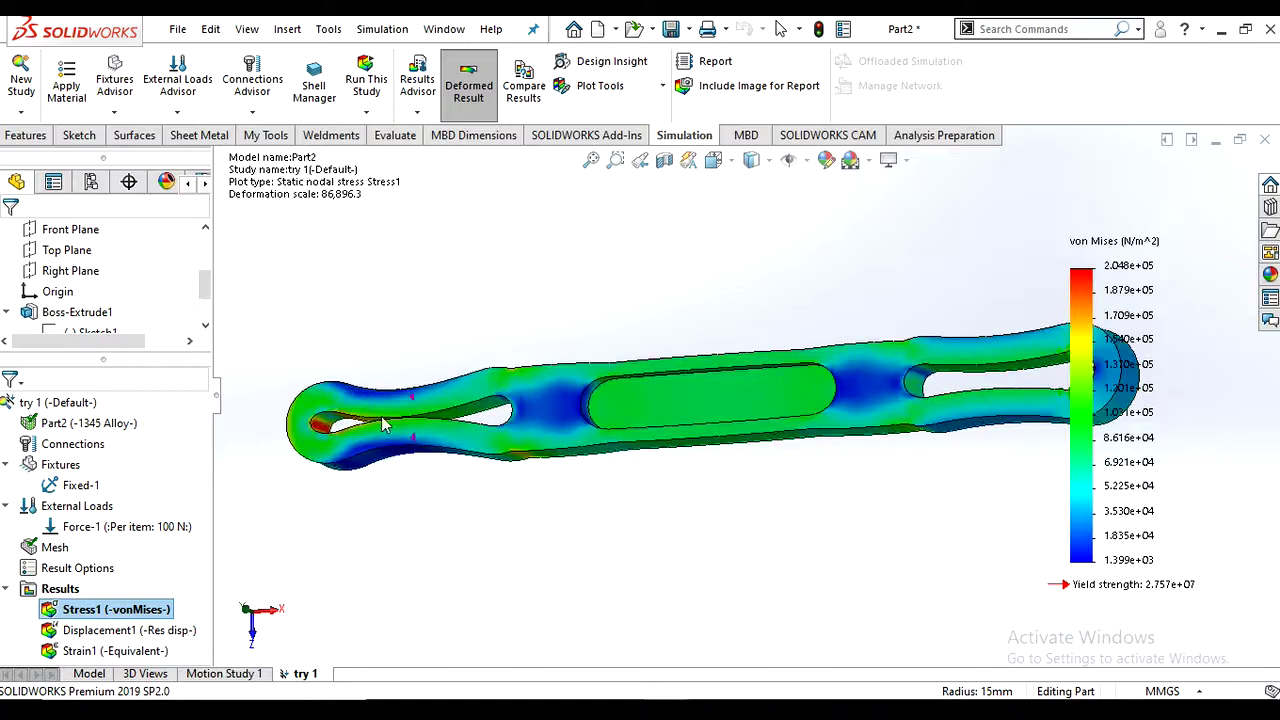
pyautogui.moveTo(545, 463); pyautogui.dragTo(665, 420, button='middle')
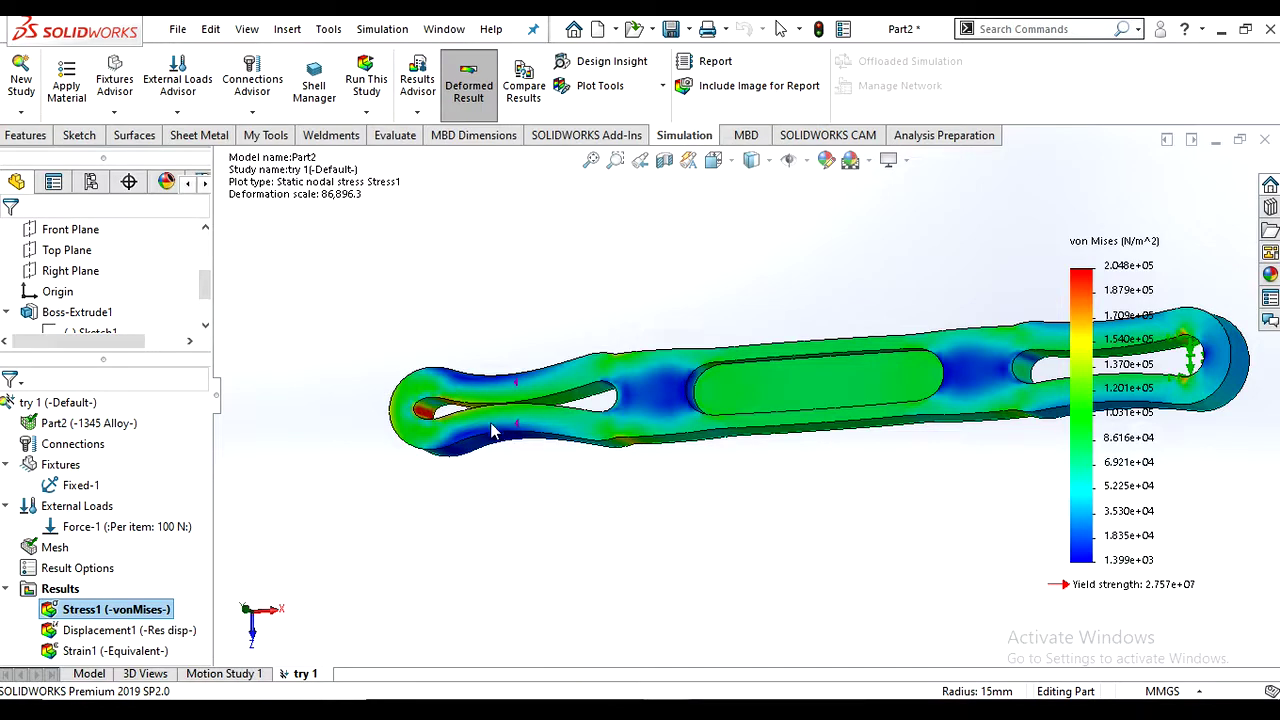
pyautogui.rightClick(93, 612)
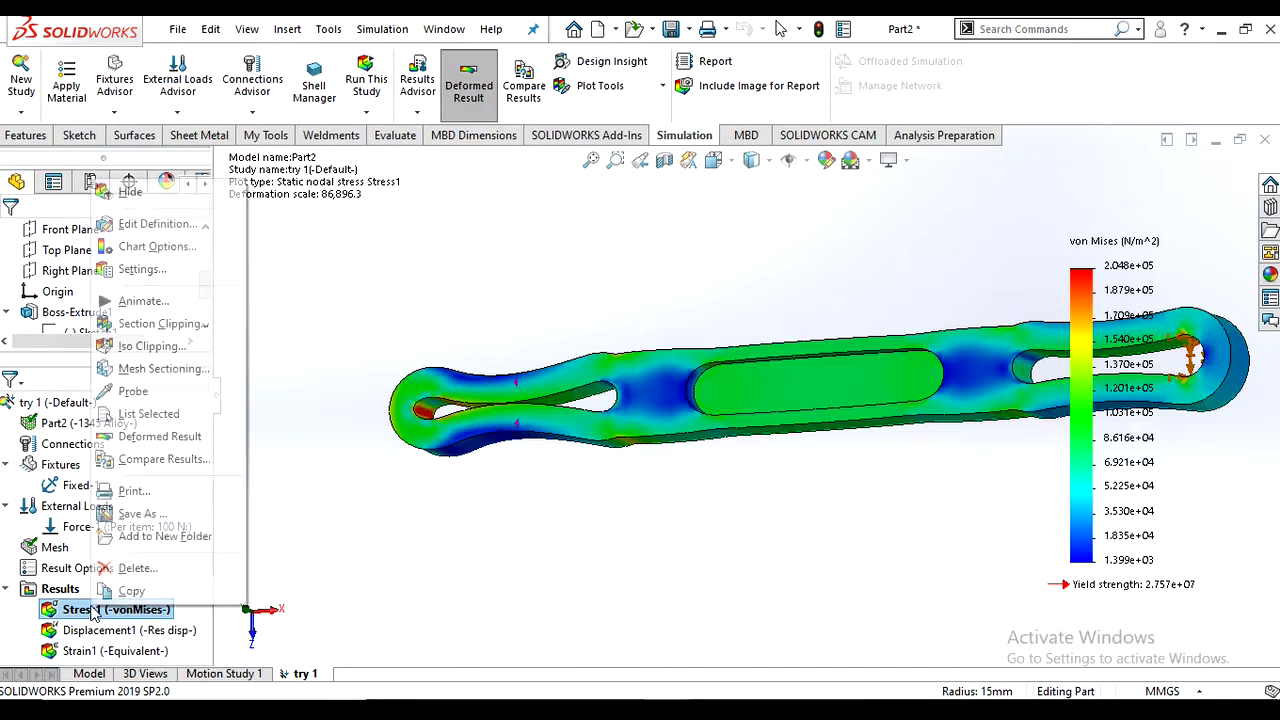
pyautogui.click(143, 301)
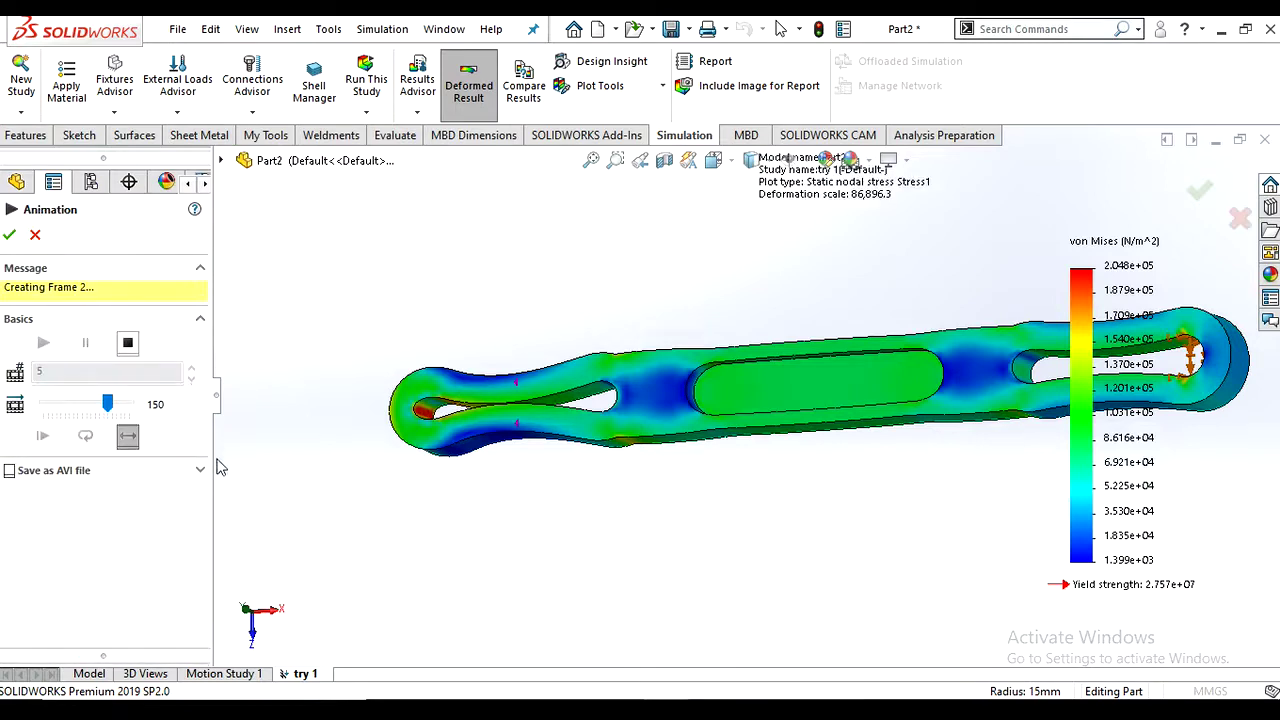
pyautogui.click(55, 405)
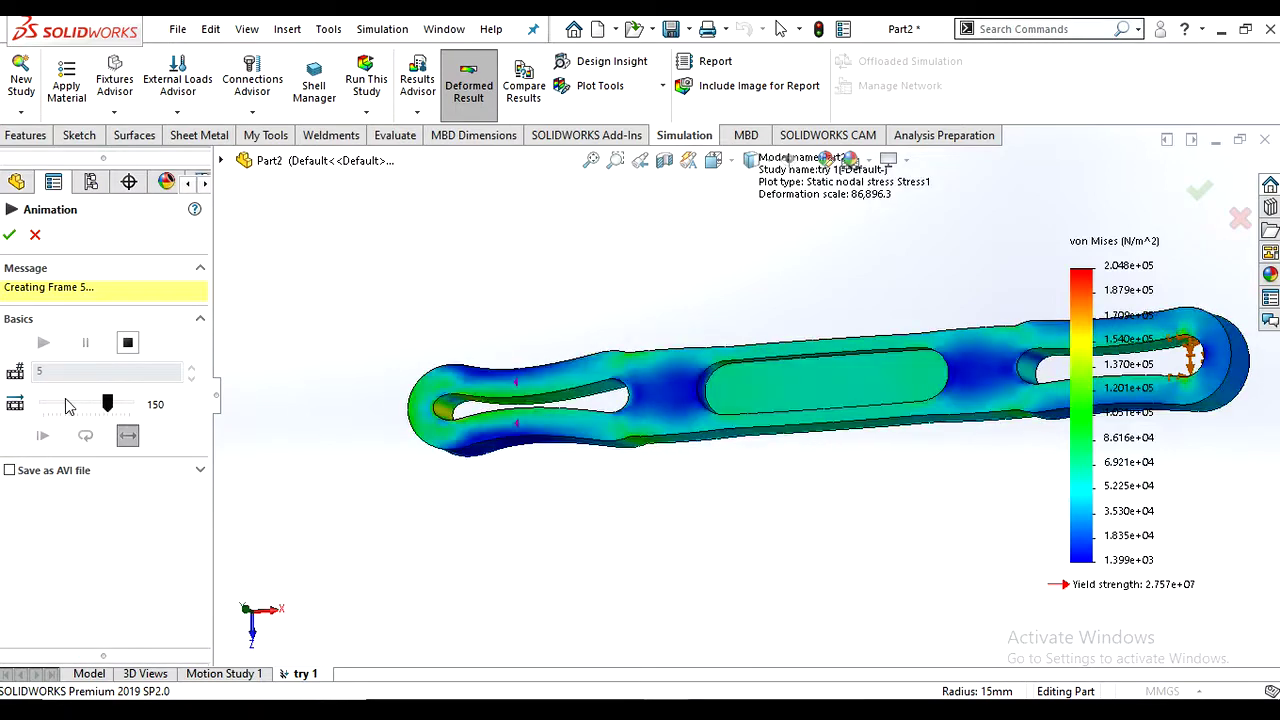
pyautogui.click(55, 405)
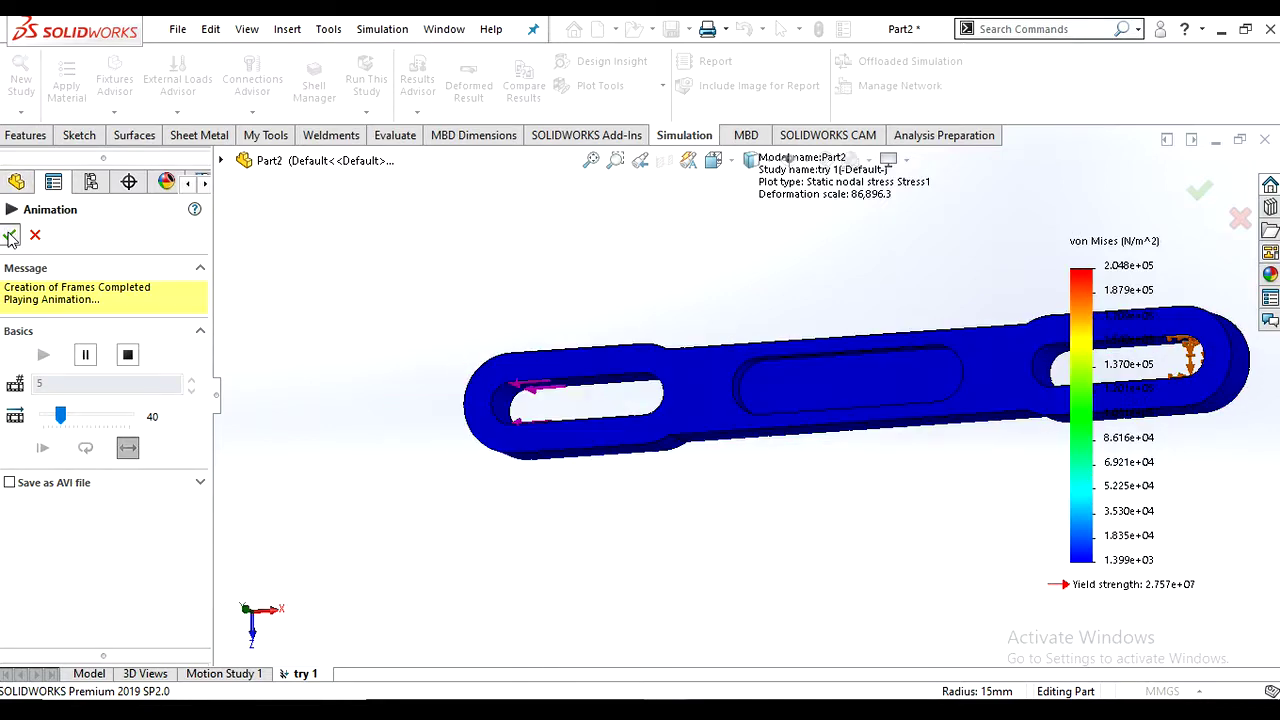
pyautogui.click(16, 181)
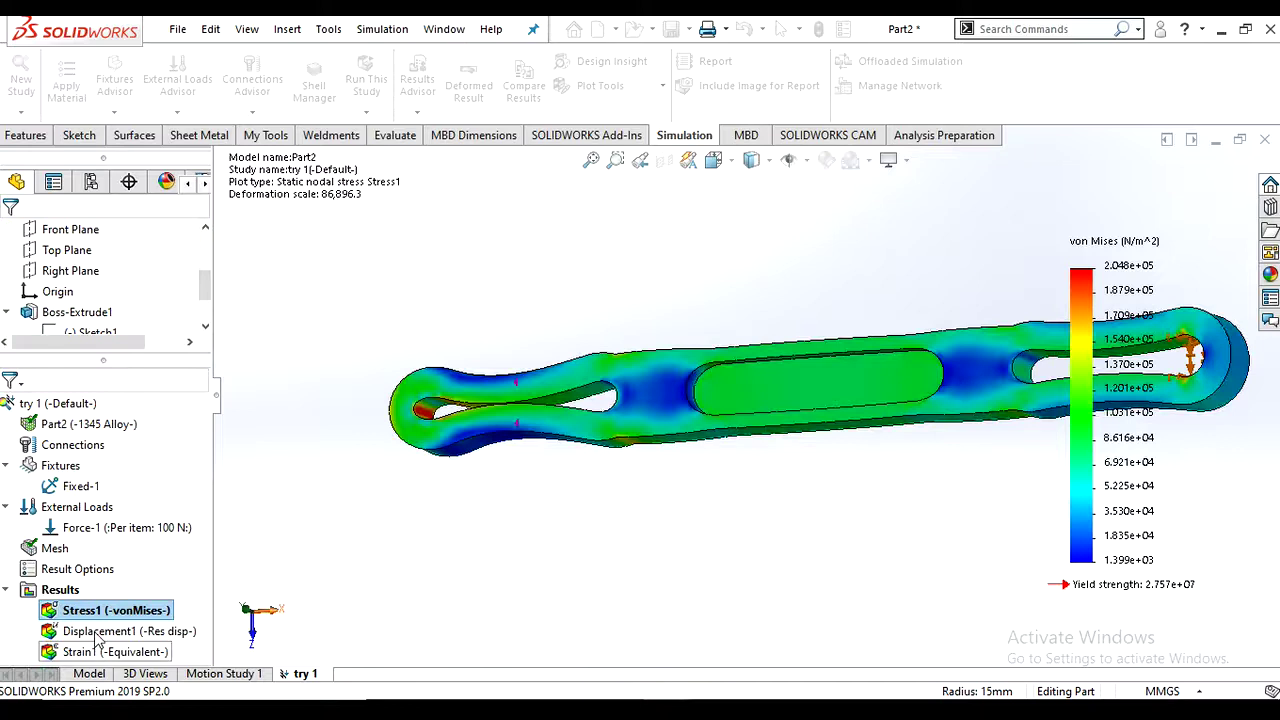
# - Show the resultant displacement plot of the link for study "try 1"
pyautogui.click(99, 632)
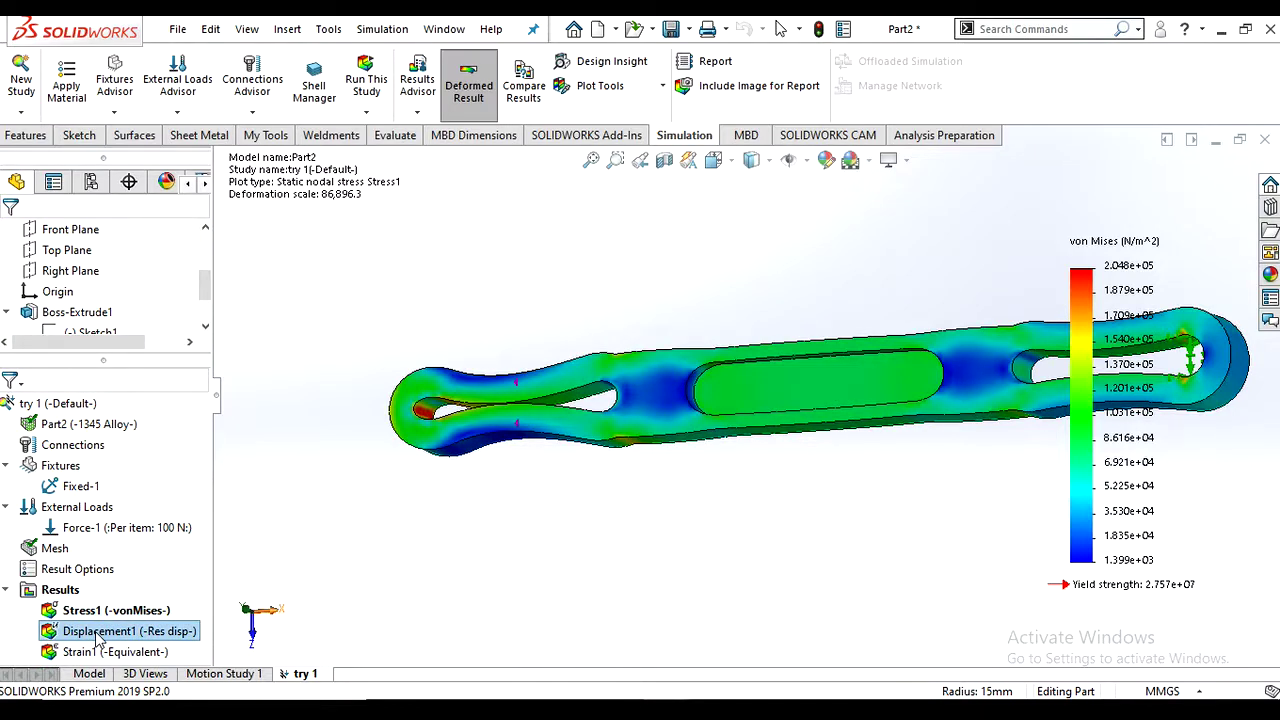
pyautogui.rightClick(99, 632)
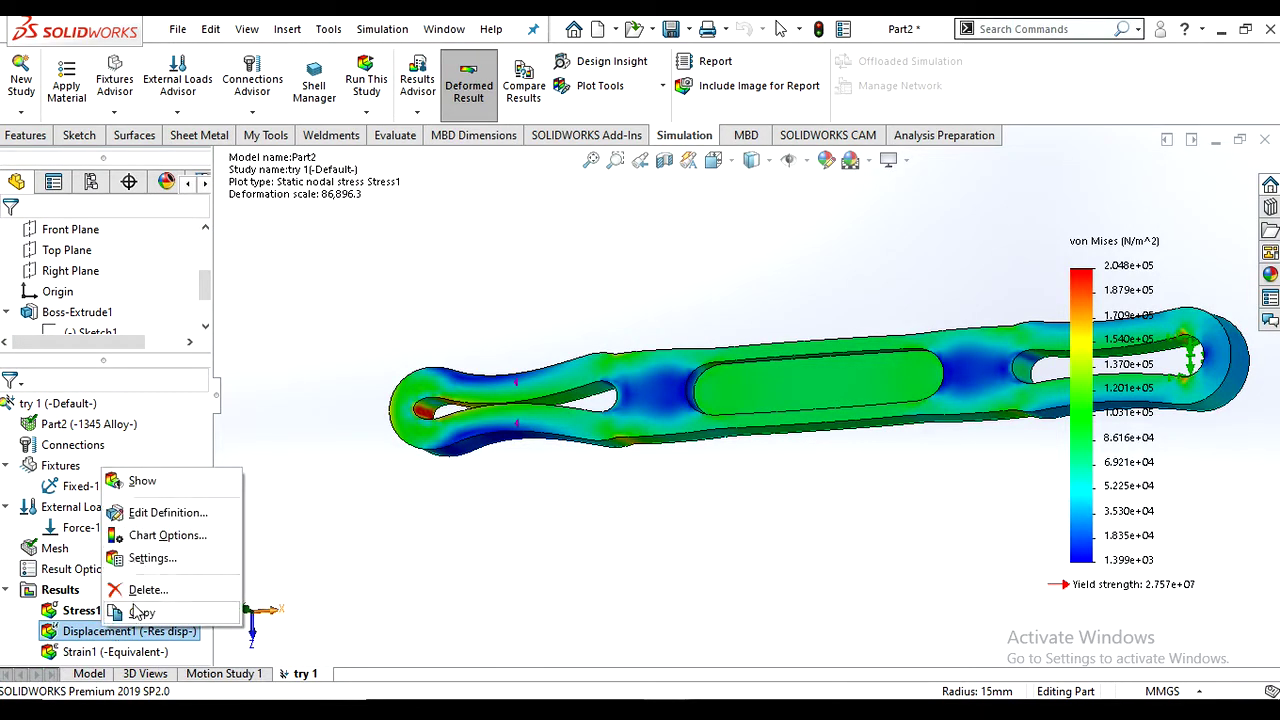
pyautogui.press('Escape')
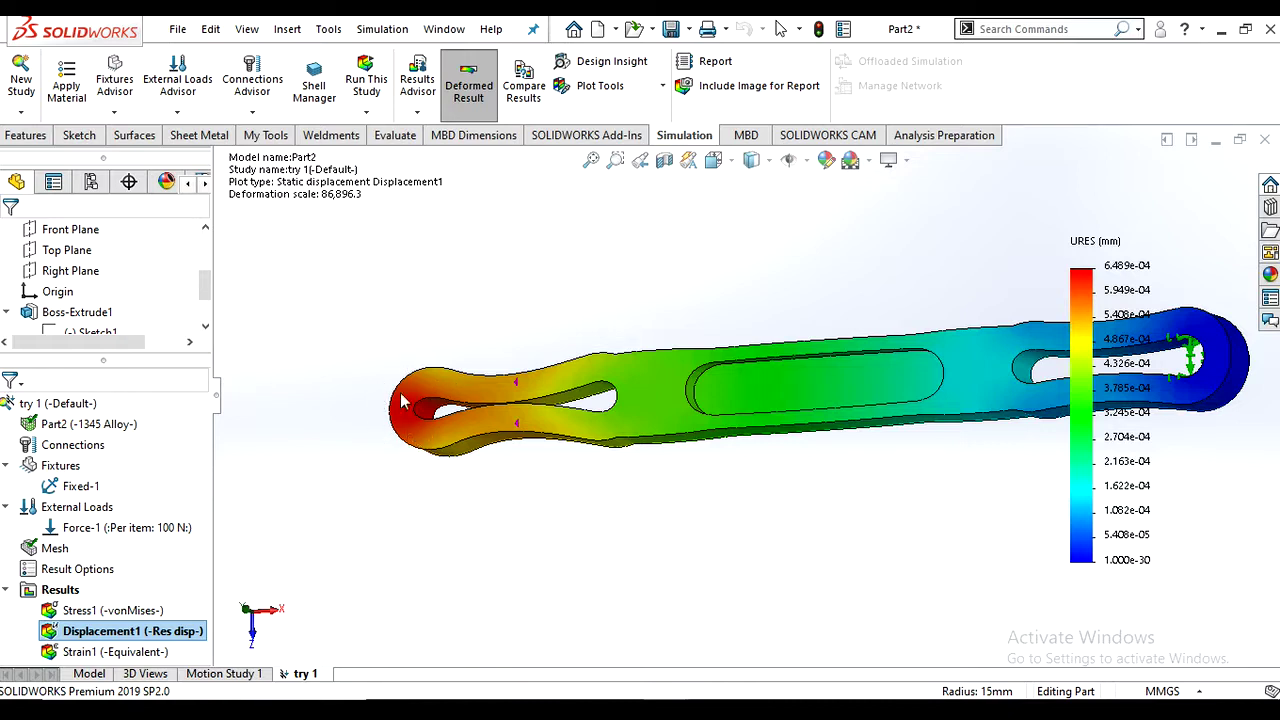
# - Show the equivalent strain plot and view the whole deformed link clear of the color legend
pyautogui.rightClick(100, 655)
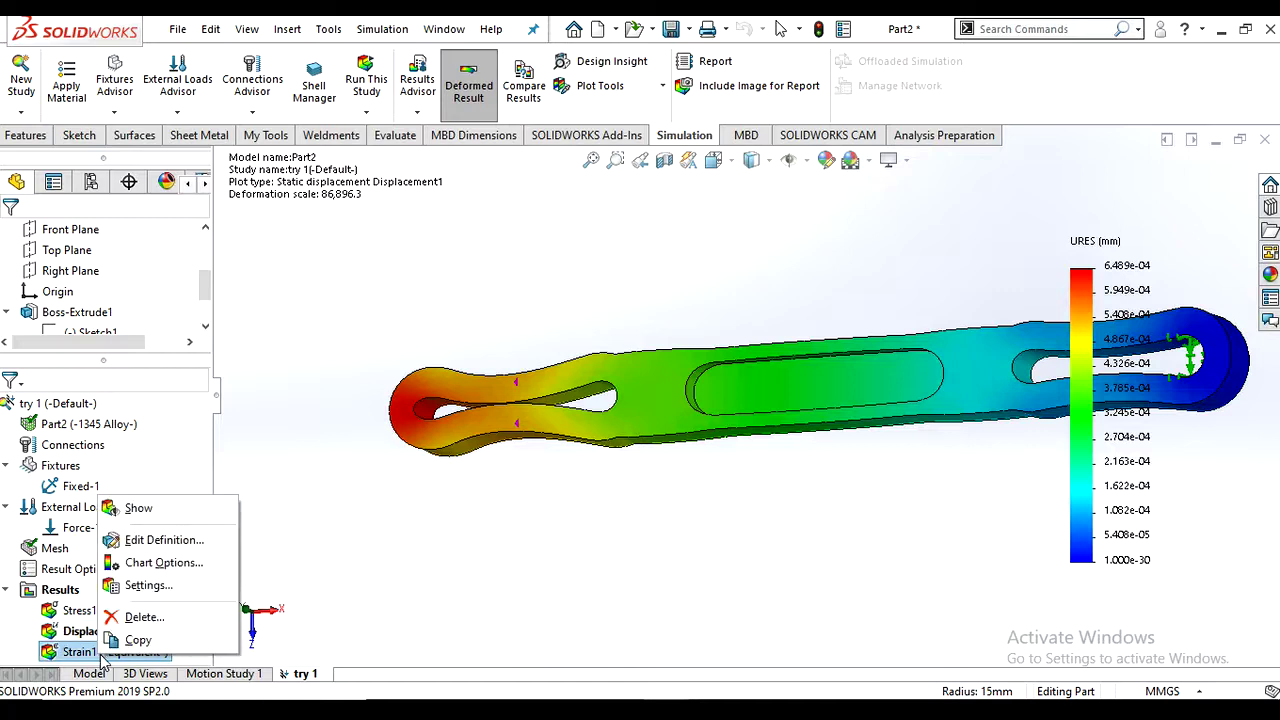
pyautogui.click(140, 510)
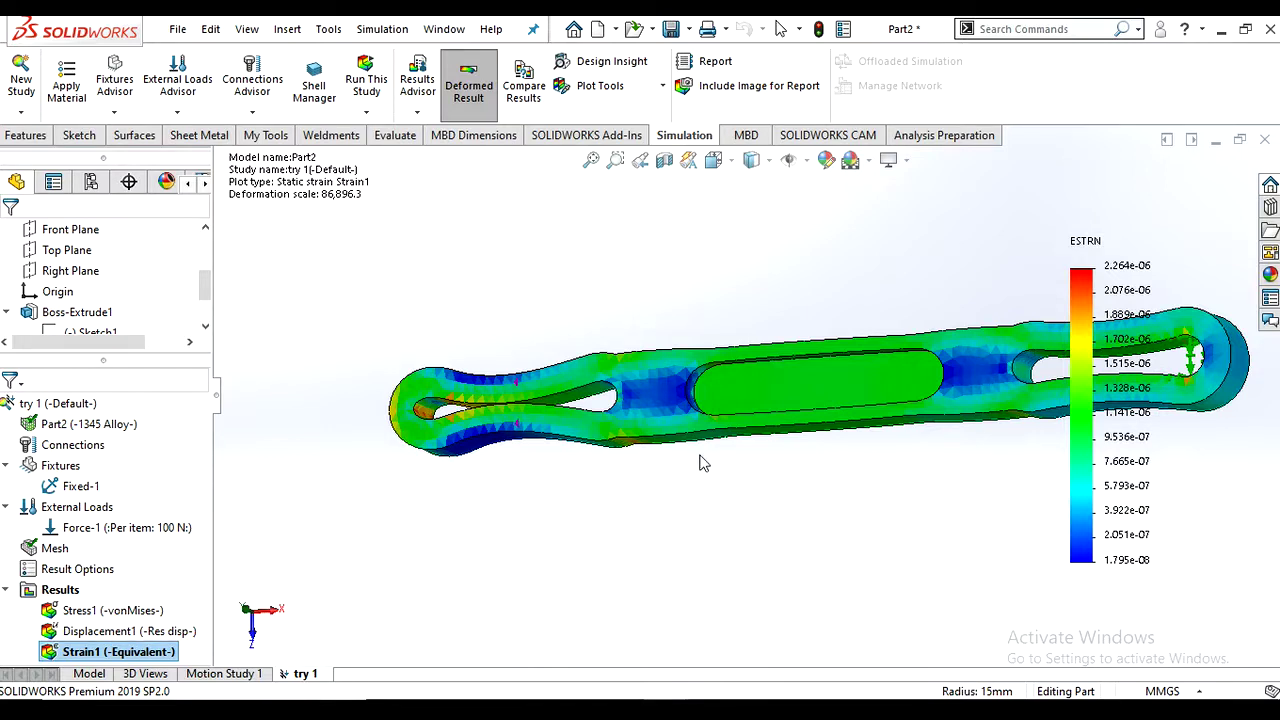
pyautogui.moveTo(1100, 420); pyautogui.dragTo(1020, 410, button='middle')
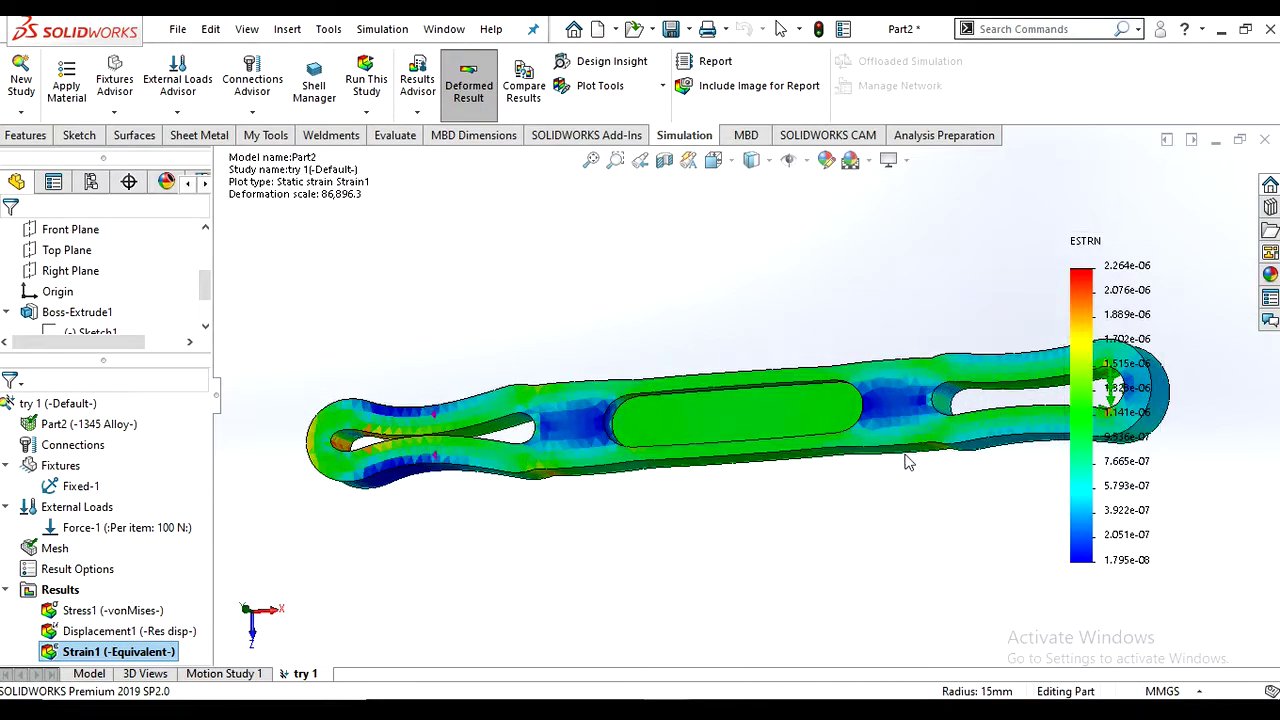
pyautogui.scroll(-3, 905, 463)
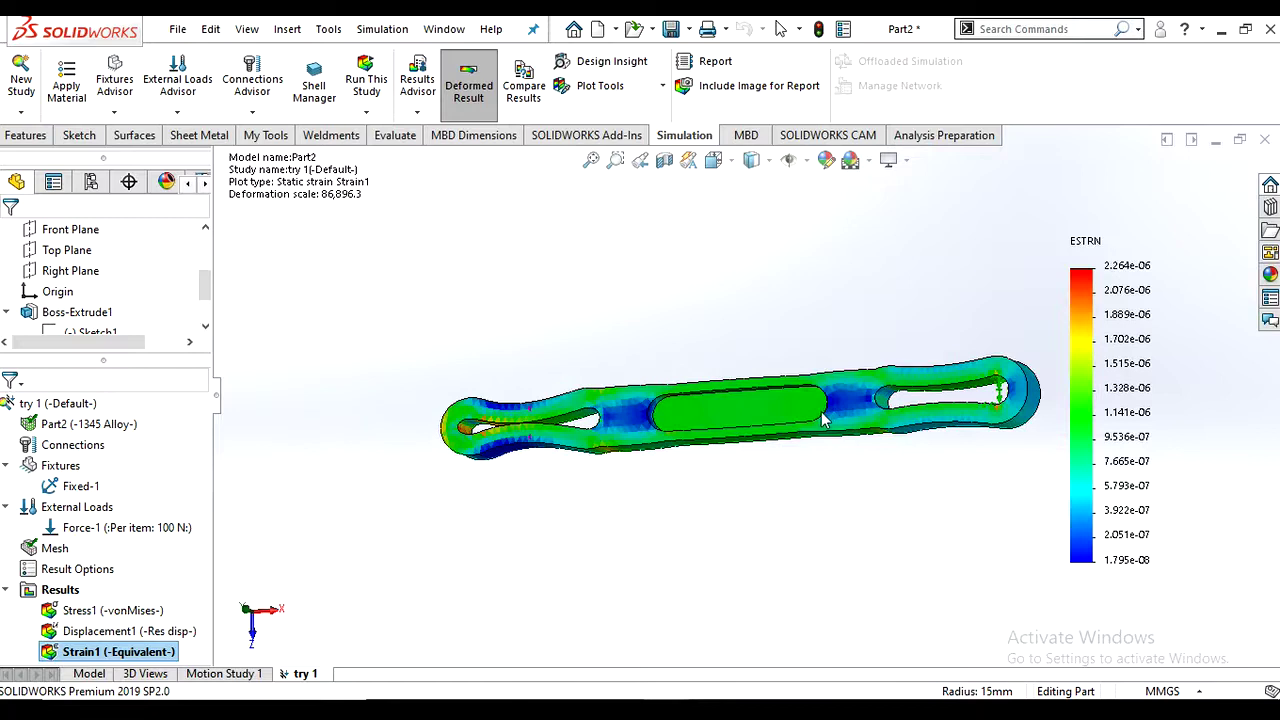
pyautogui.scroll(1, 822, 420)
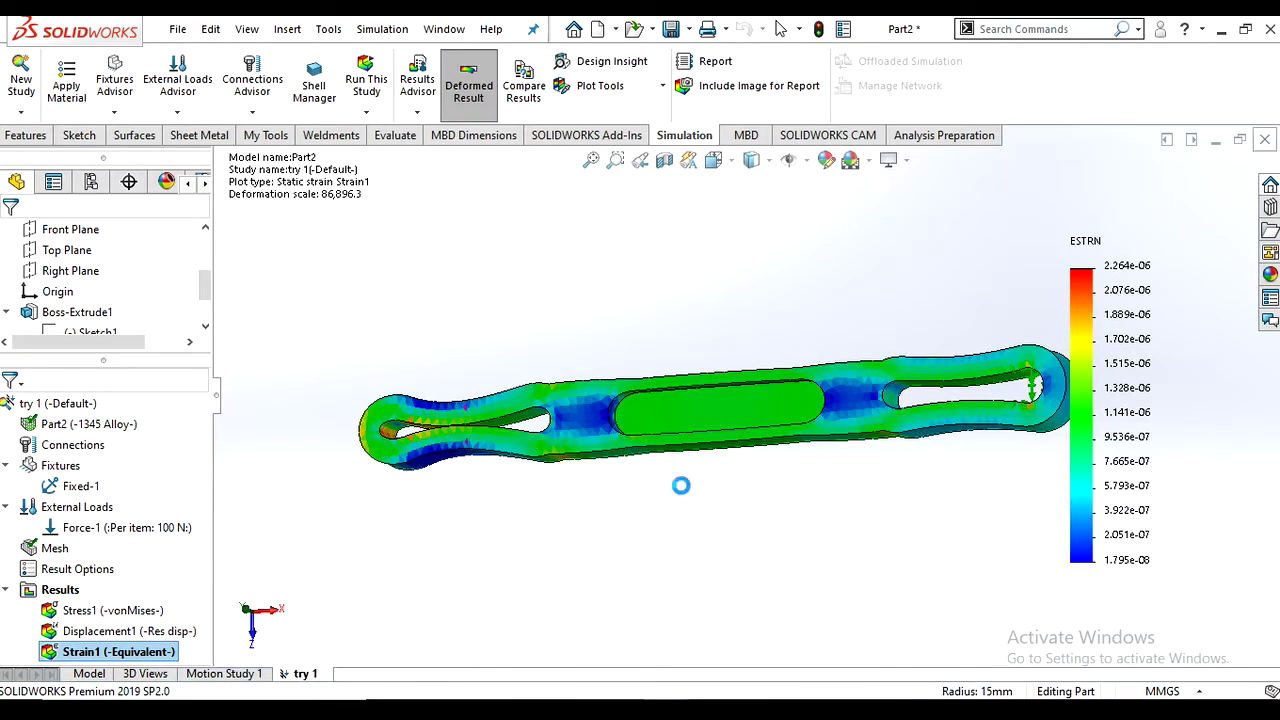
# - Close the link part and orbit Part3 to show its rounded bar projecting from the rectangular plate
pyautogui.click(597, 395)
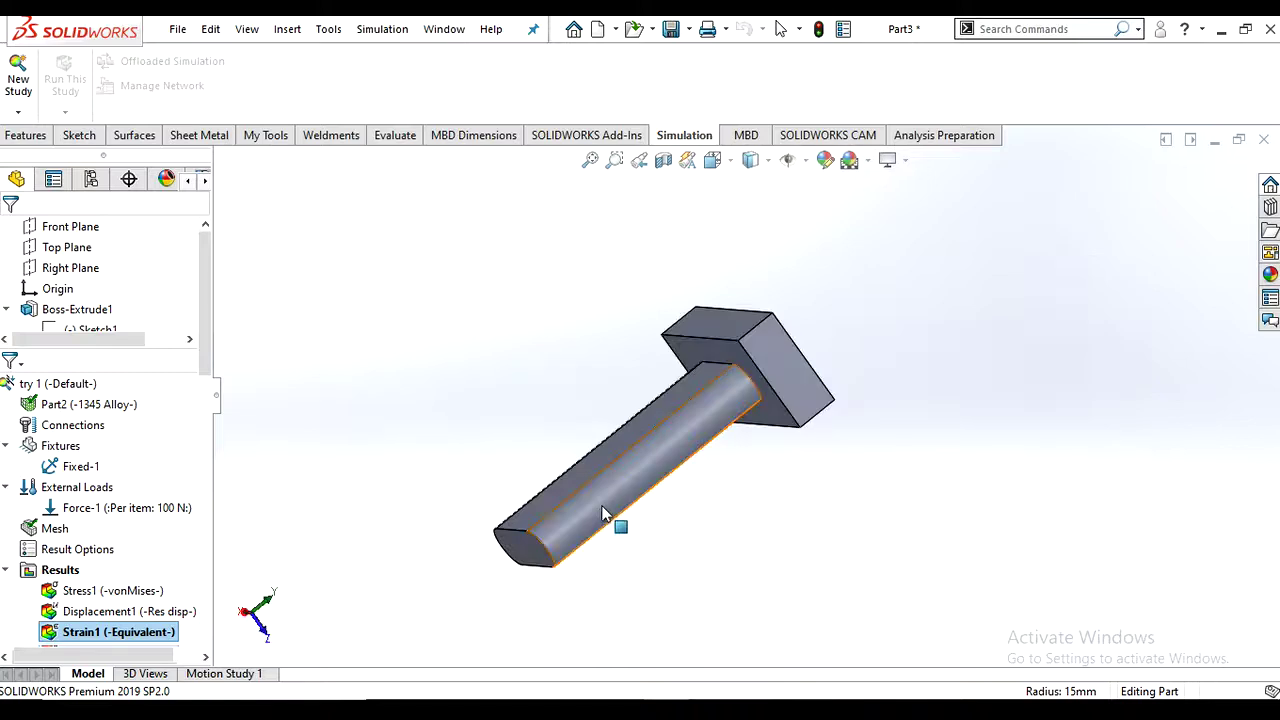
pyautogui.moveTo(766, 436); pyautogui.dragTo(700, 392, button='middle')
pyautogui.click(700, 392)
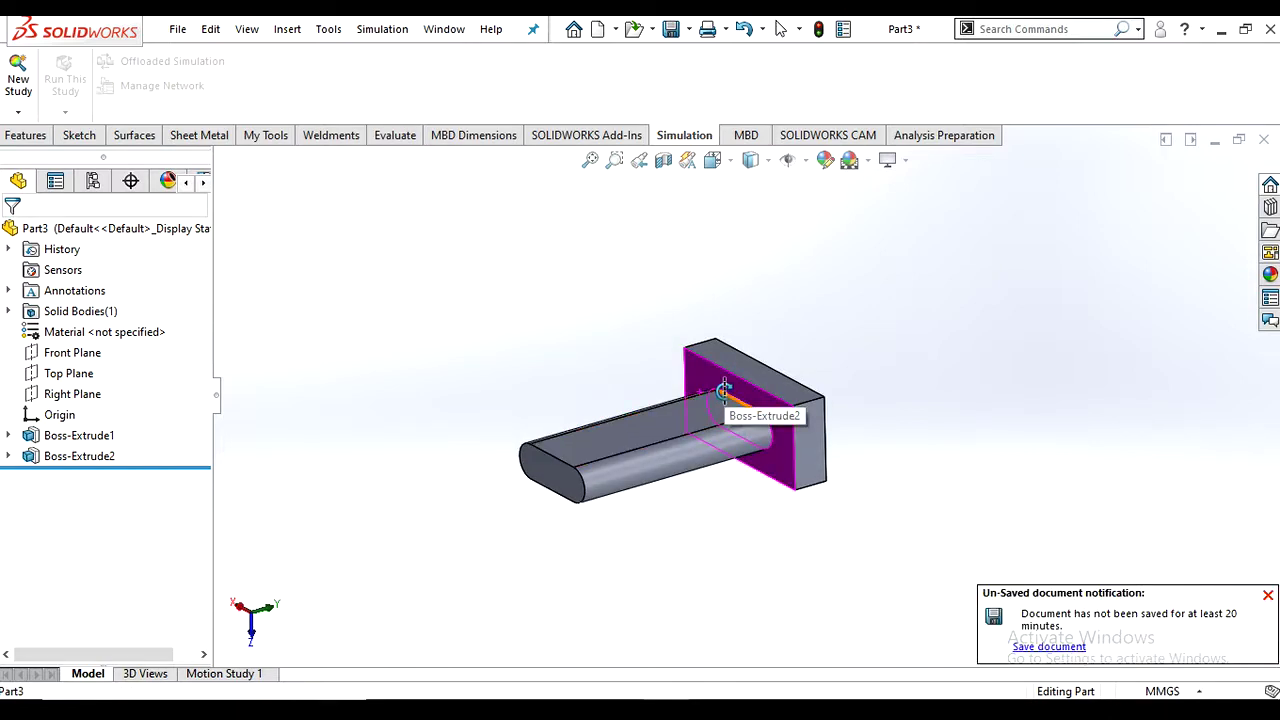
pyautogui.scroll(-1, 723, 390)
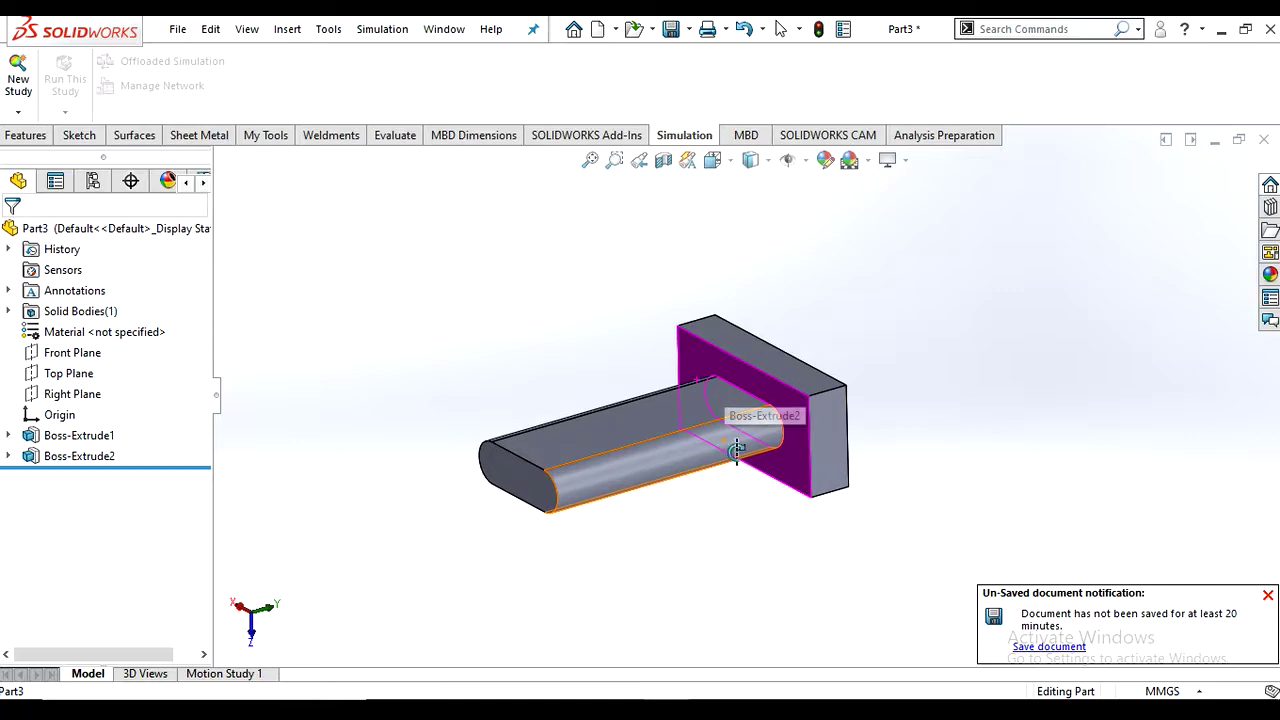
pyautogui.click(970, 425)
pyautogui.scroll(-1, 940, 447)
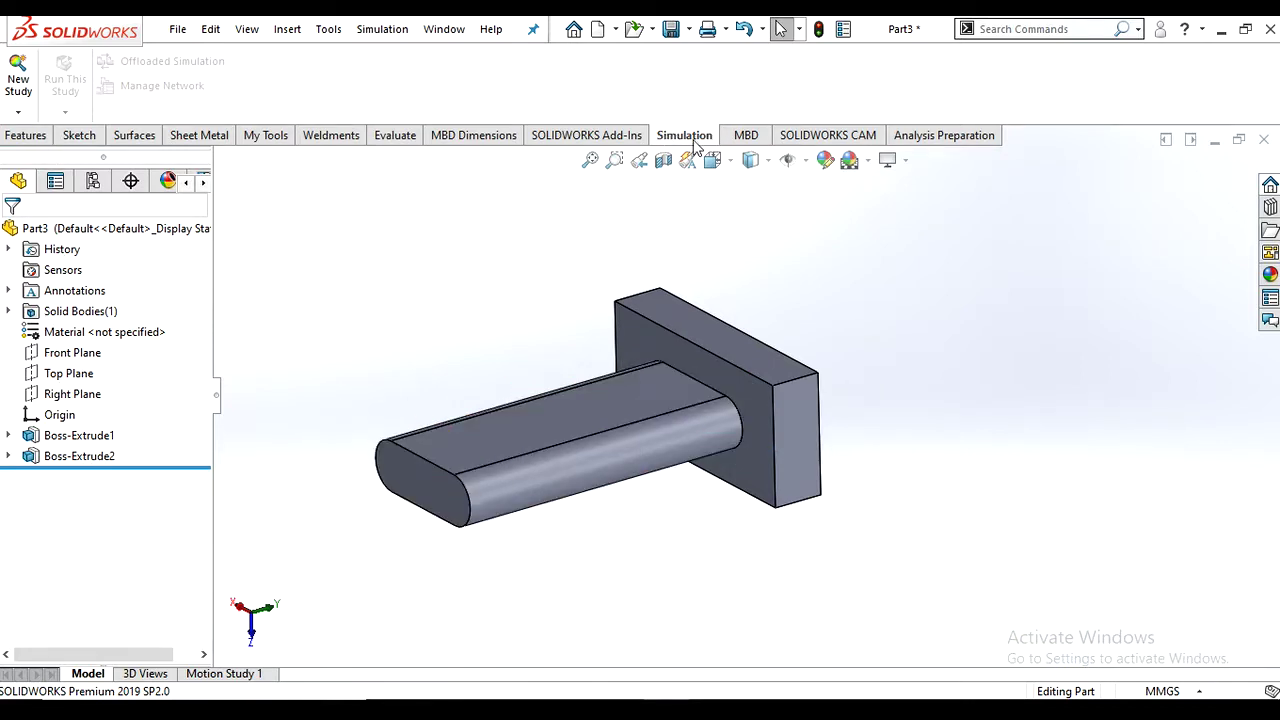
# - Create a new static simulation study named "project 1" for Part3
pyautogui.click(18, 112)
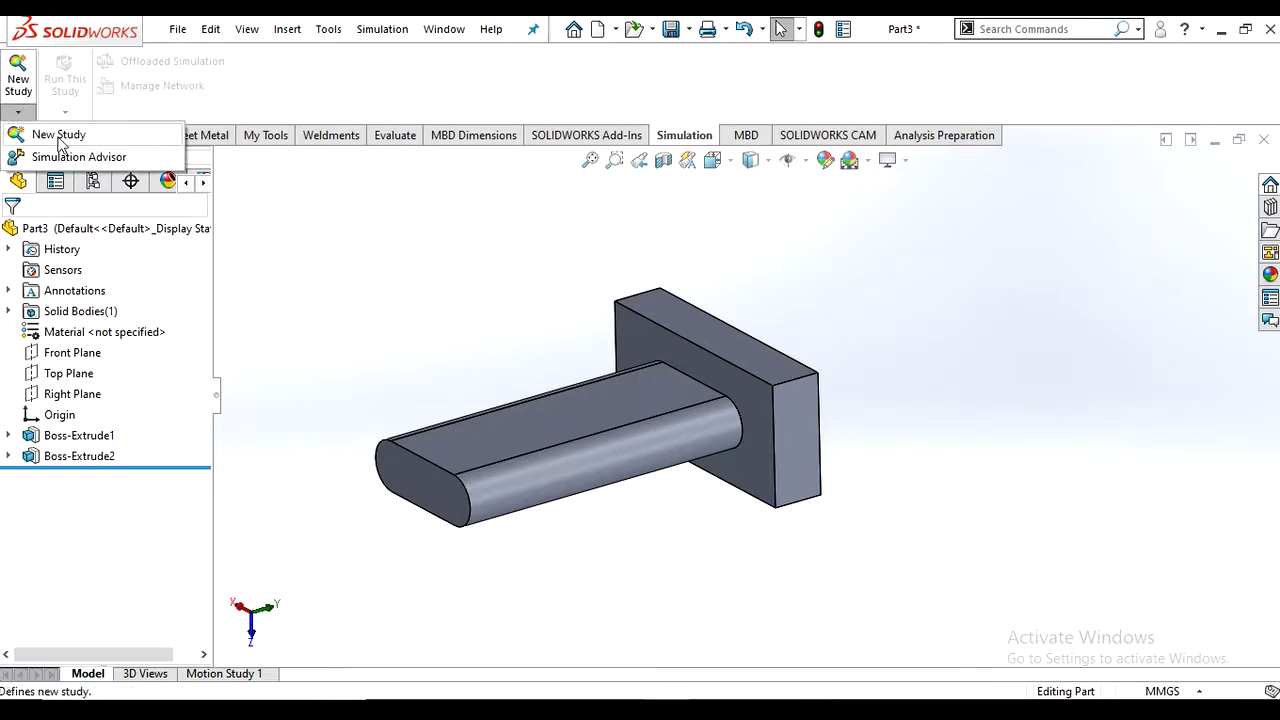
pyautogui.click(58, 138)
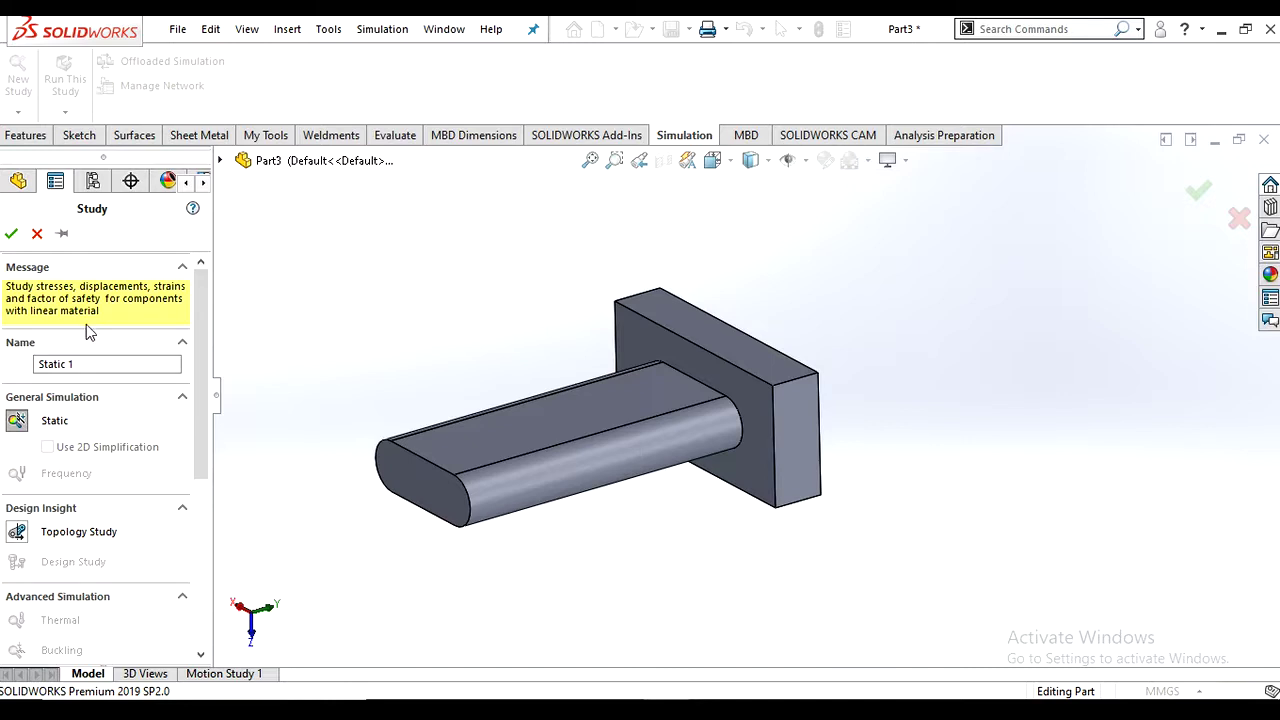
pyautogui.press('z')
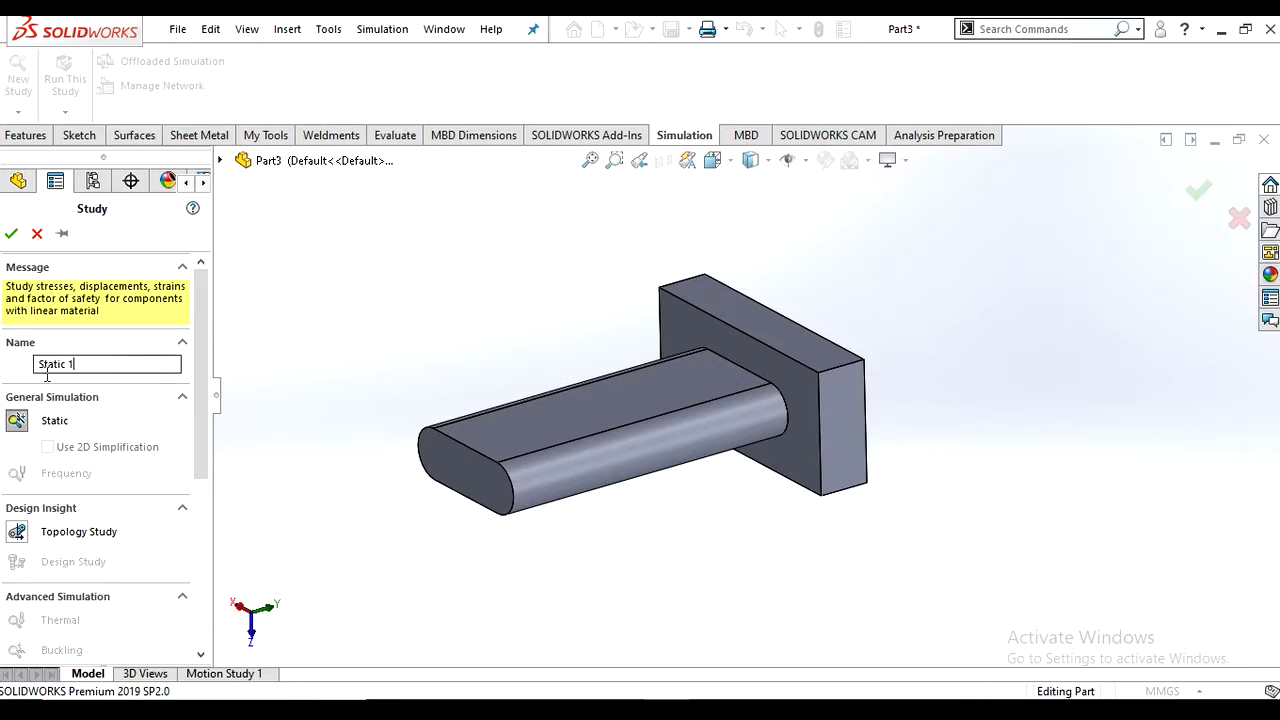
pyautogui.moveTo(120, 364); pyautogui.dragTo(3, 385)
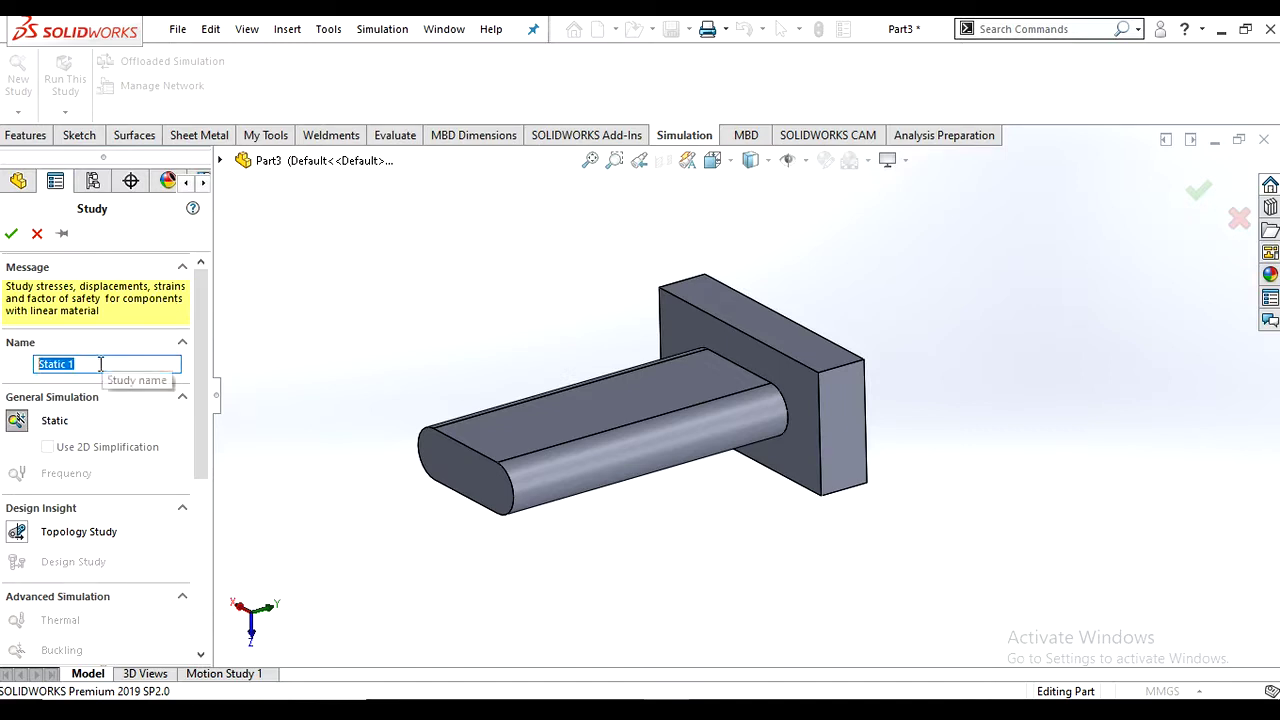
pyautogui.write('pr')
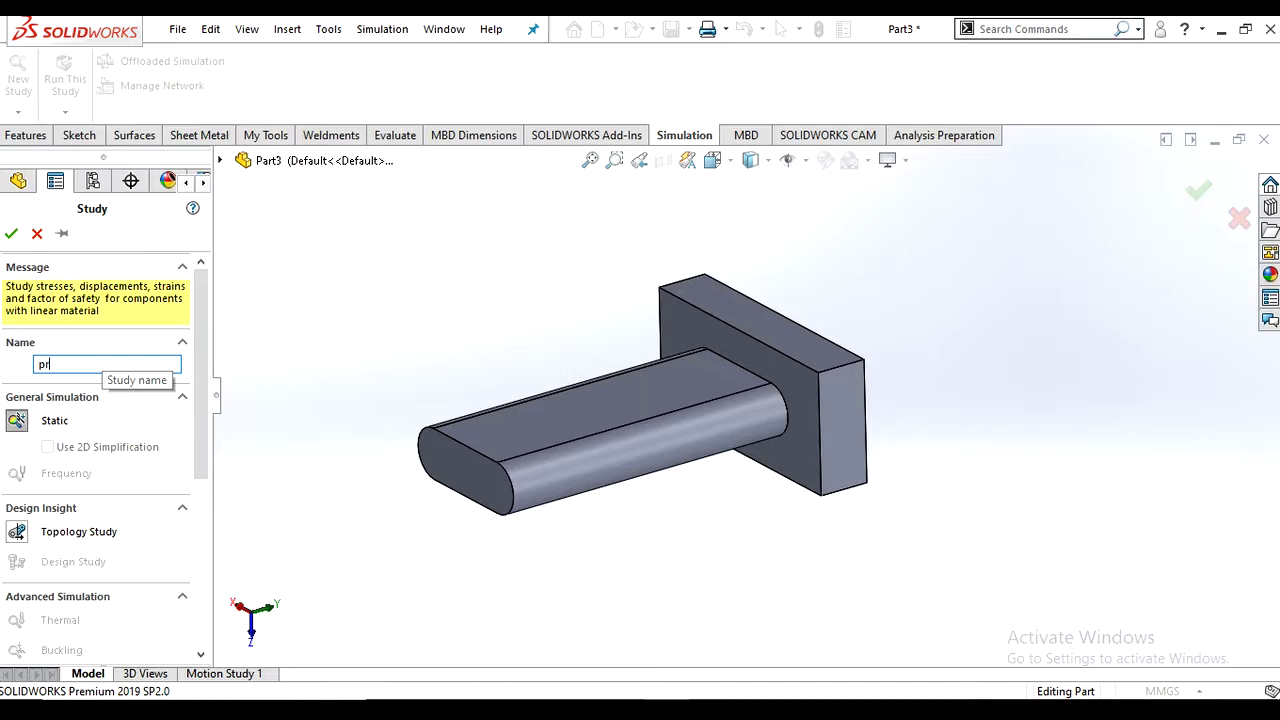
pyautogui.write('oject 1')
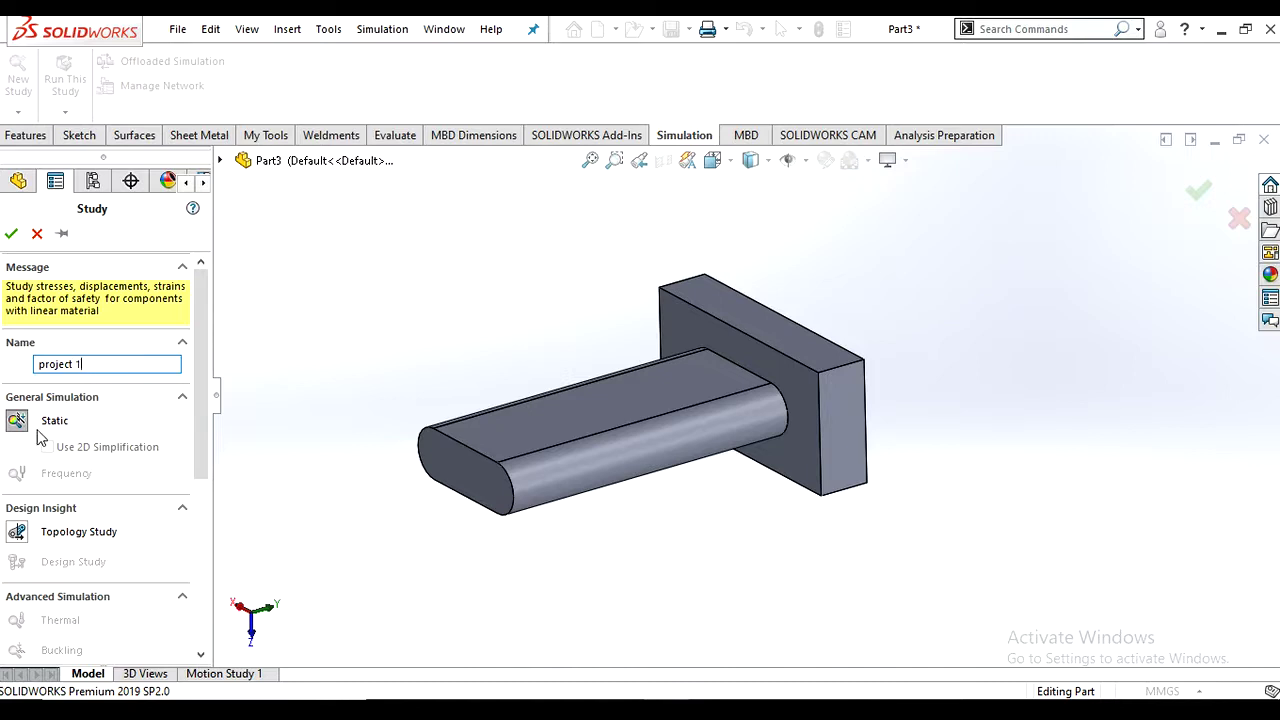
pyautogui.click(11, 235)
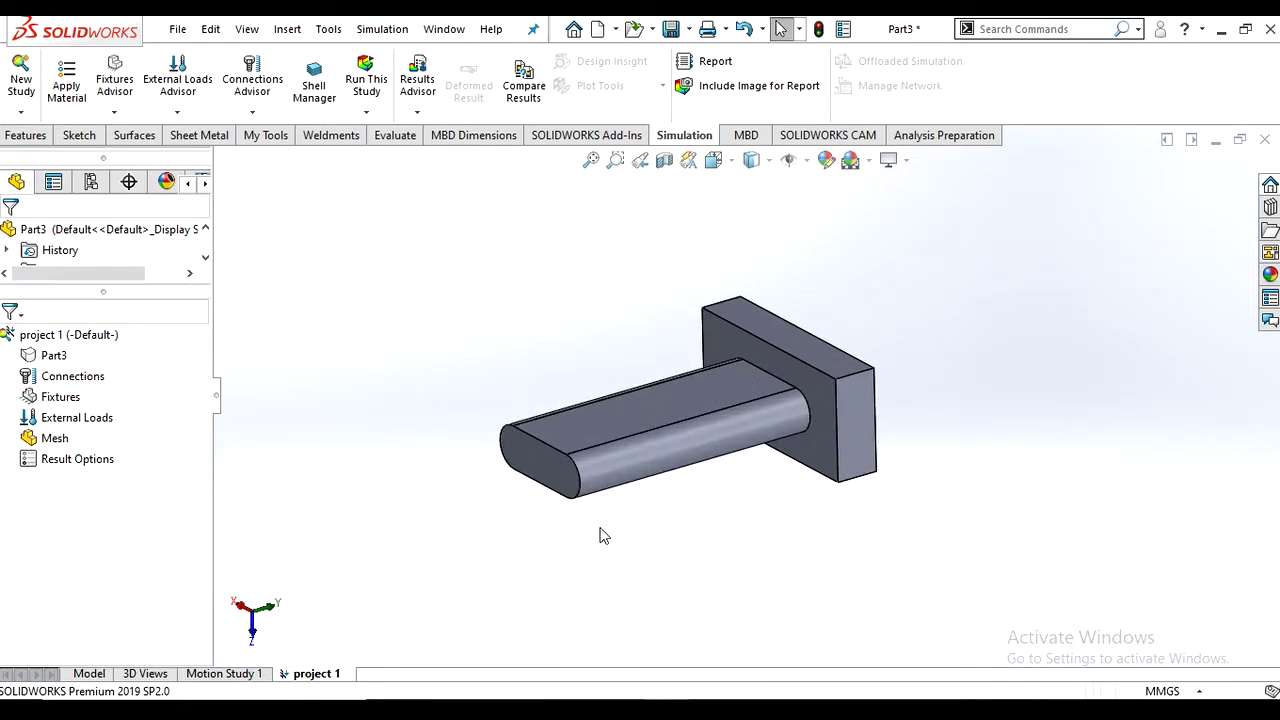
# - Apply Gray Cast Iron from the Iron category of SOLIDWORKS Materials to Part3 in the study
pyautogui.click(54, 358)
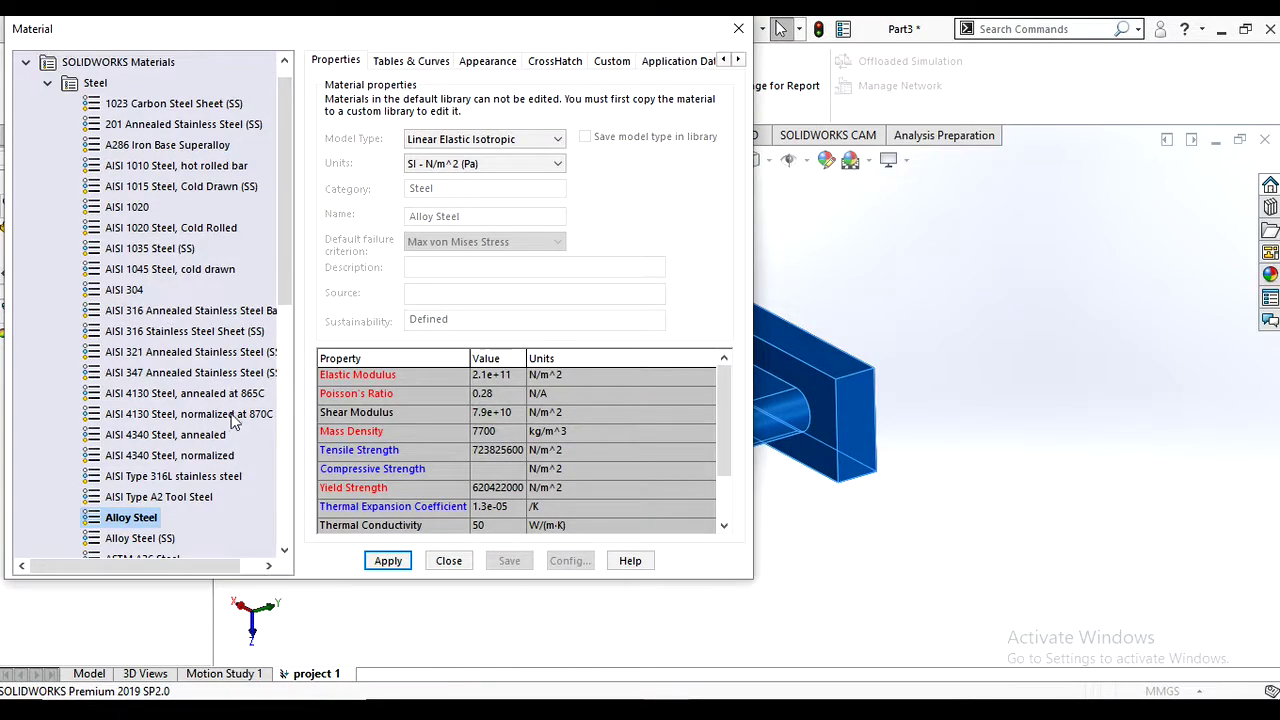
pyautogui.moveTo(285, 303); pyautogui.dragTo(128, 190)
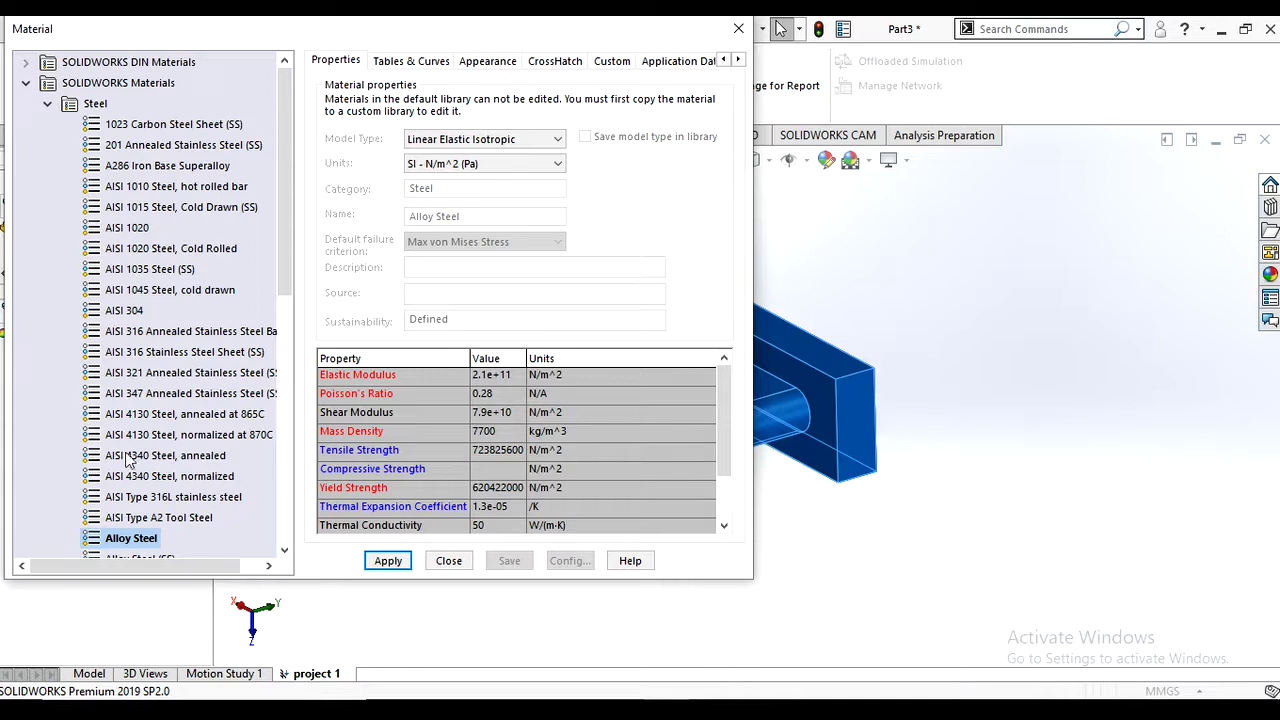
pyautogui.moveTo(115, 232)
pyautogui.moveTo(287, 300); pyautogui.dragTo(290, 515)
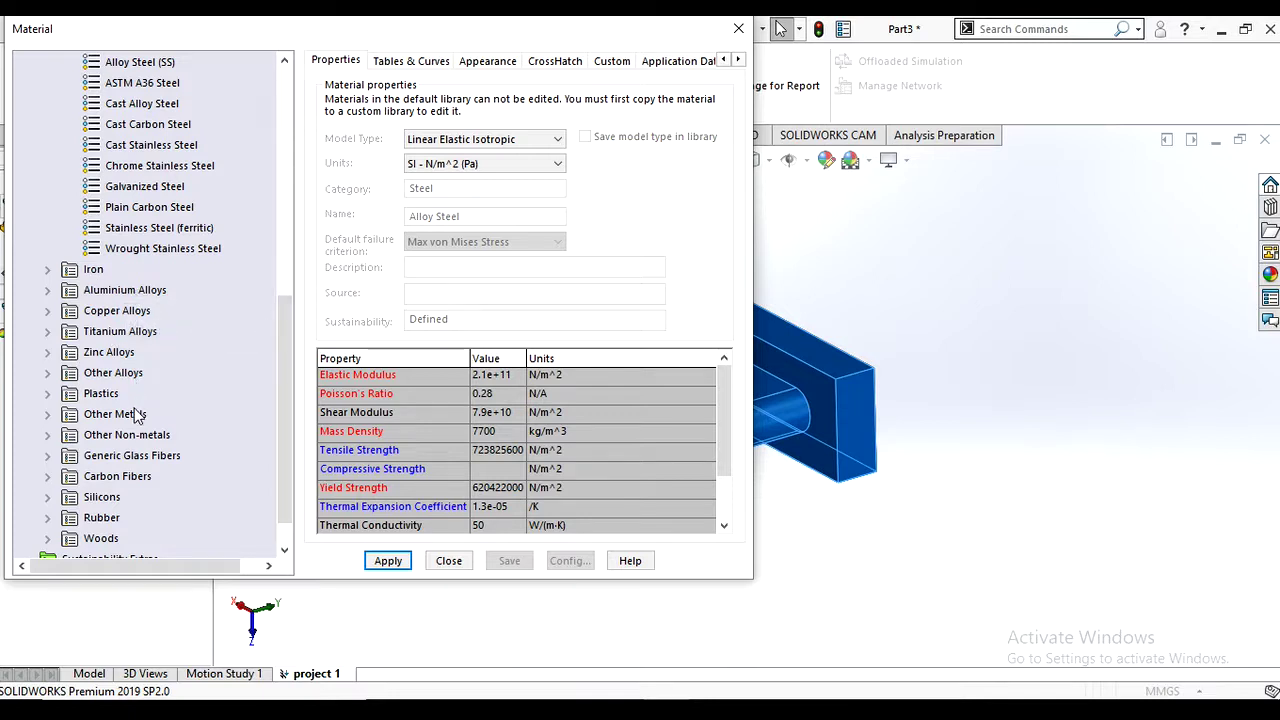
pyautogui.click(95, 271)
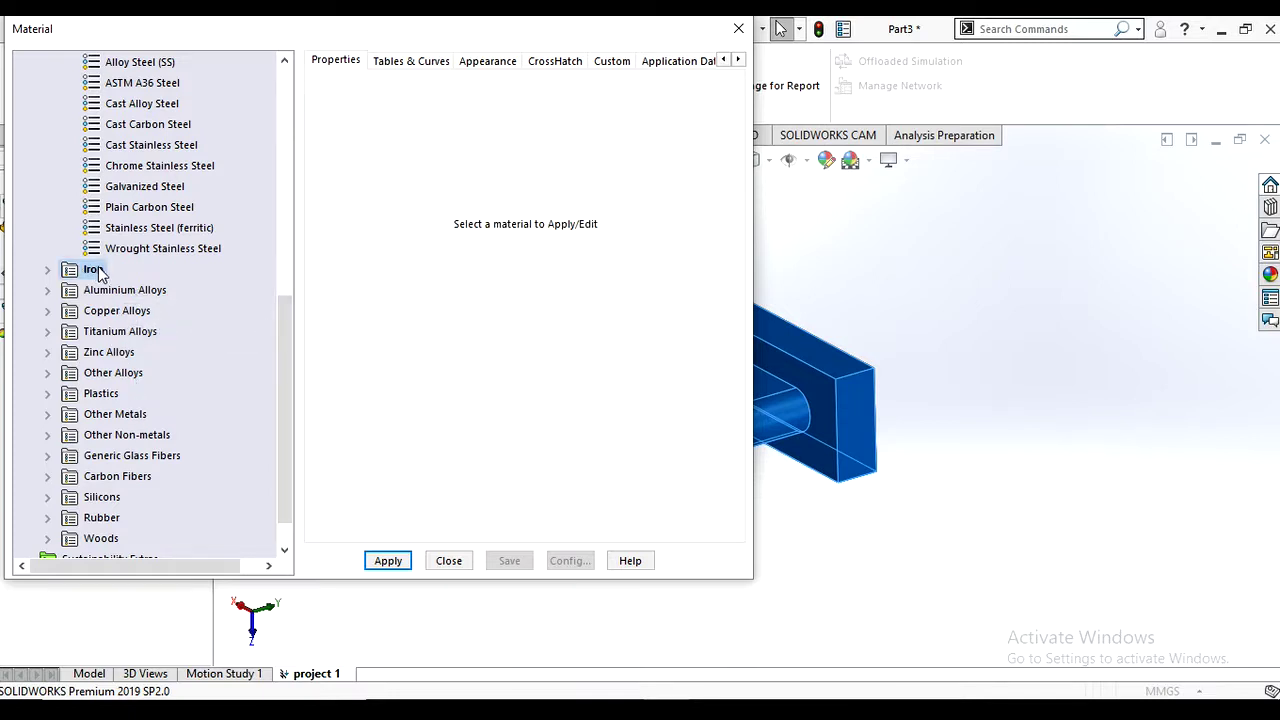
pyautogui.click(47, 270)
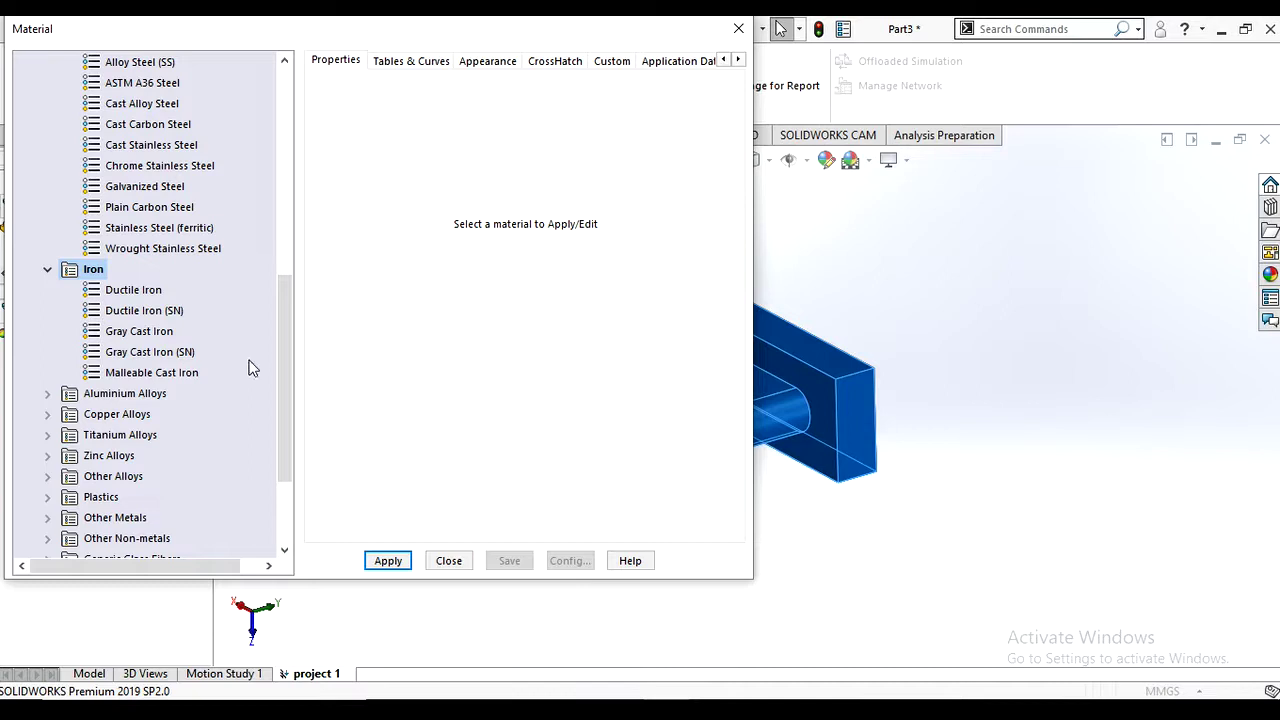
pyautogui.click(155, 336)
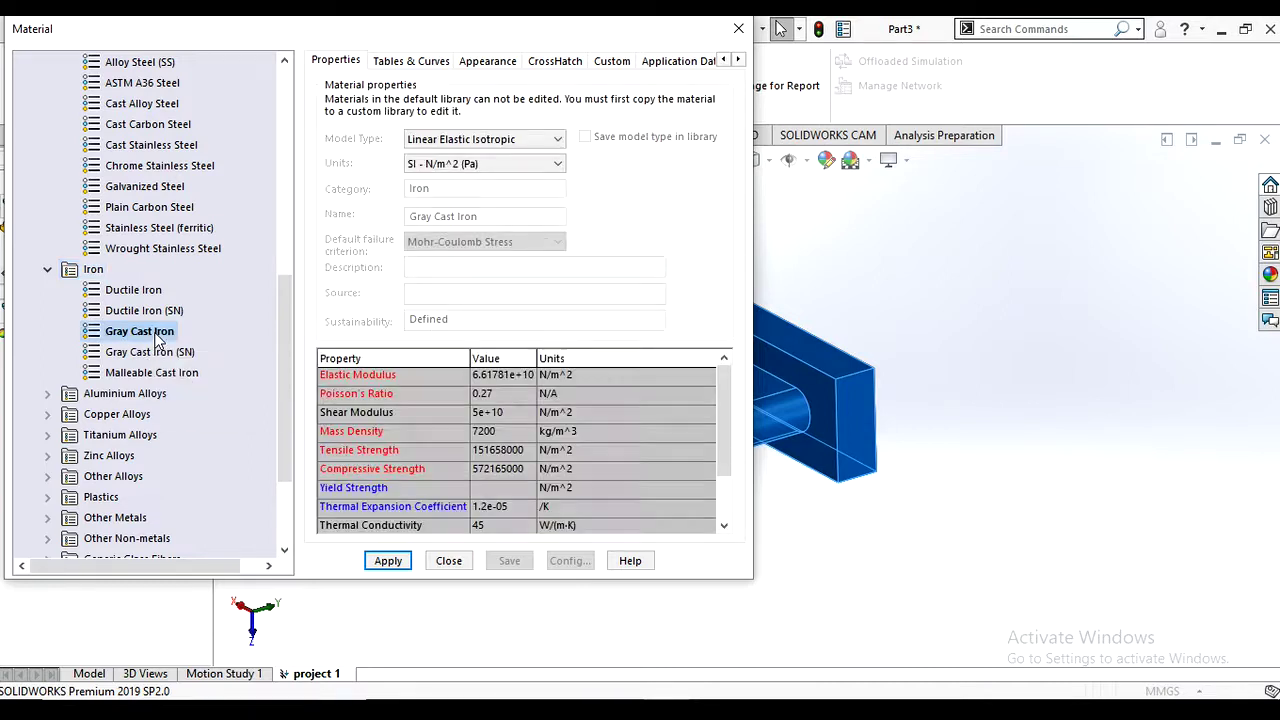
pyautogui.click(389, 564)
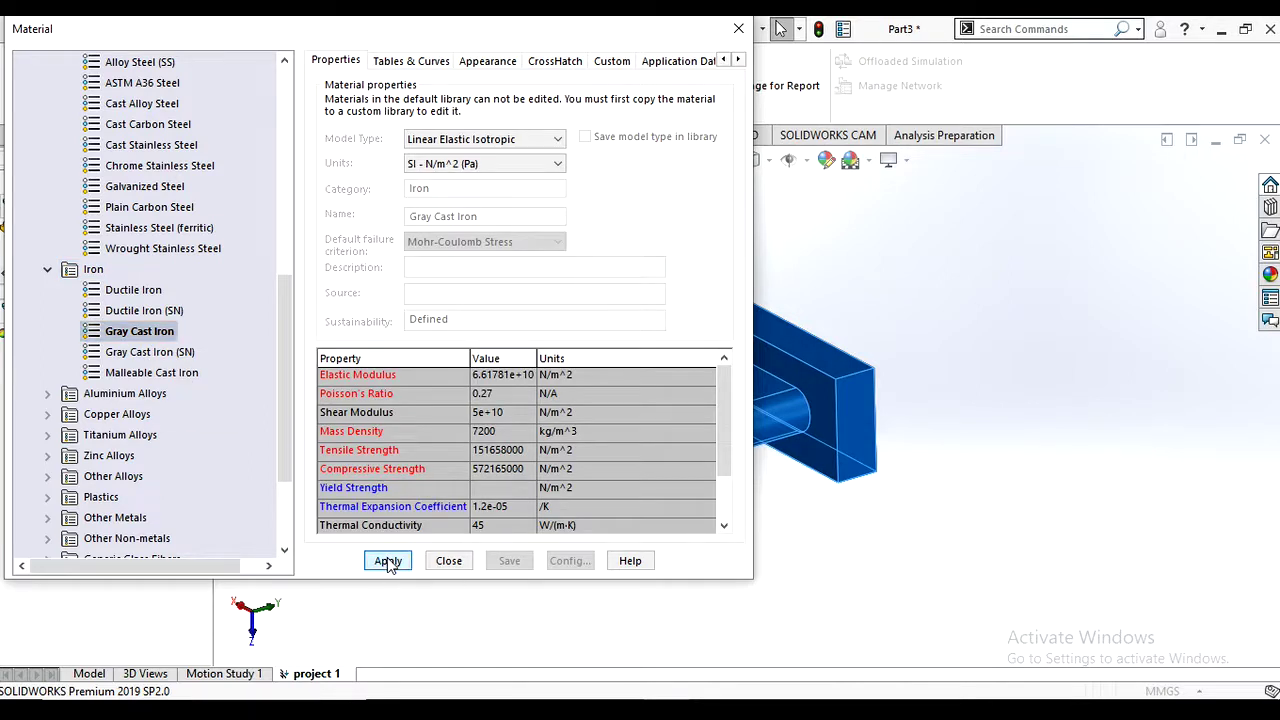
pyautogui.click(448, 561)
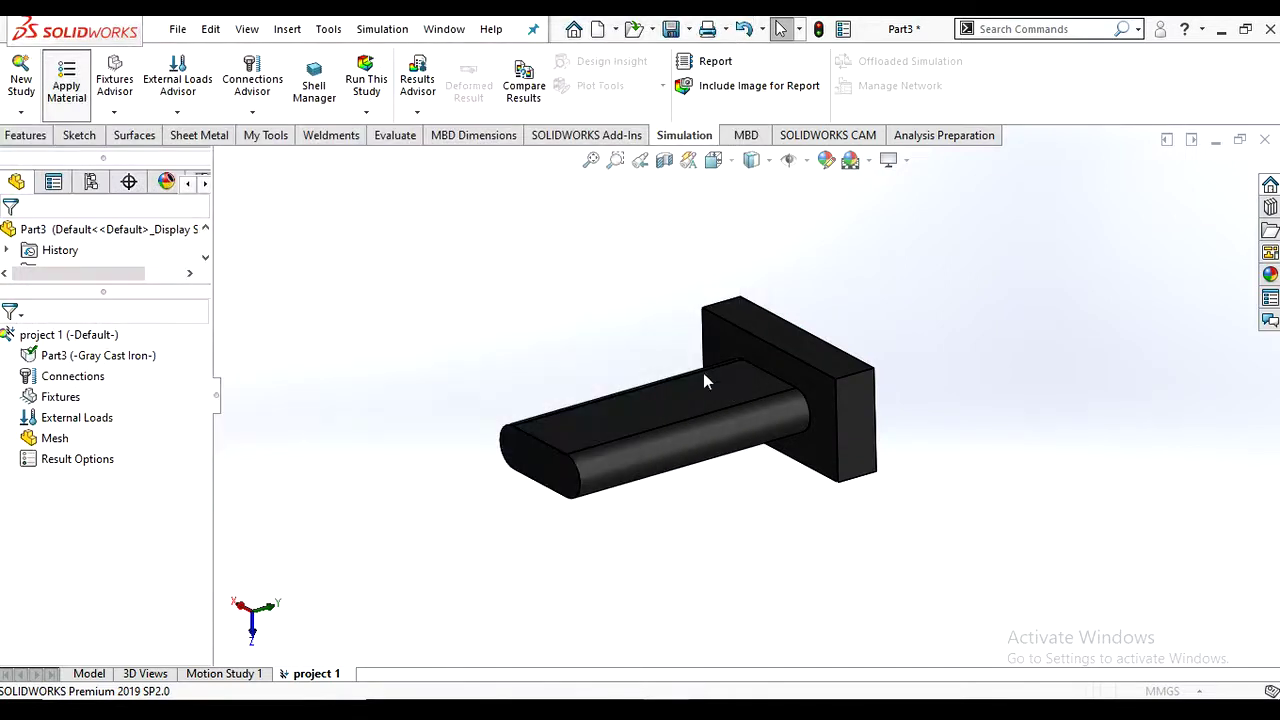
pyautogui.click(805, 418)
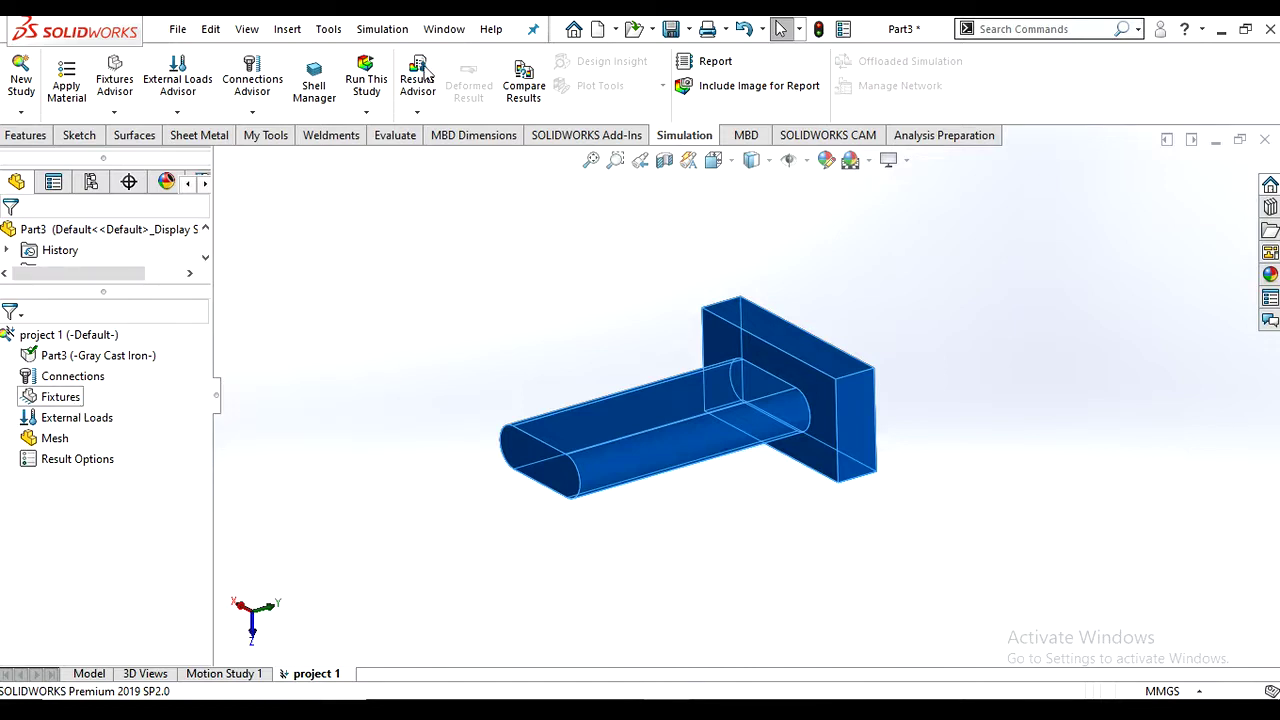
# - Apply a Fixed Geometry fixture to the large outer face of the rectangular plate
pyautogui.click(115, 113)
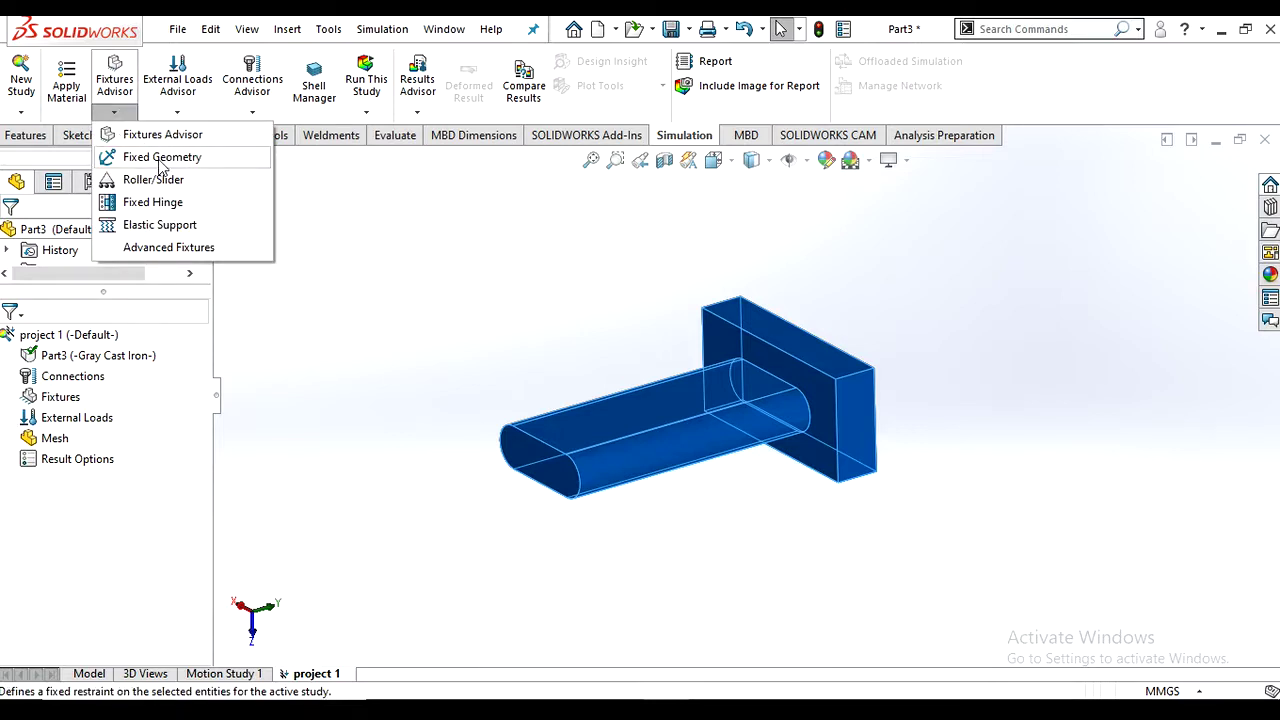
pyautogui.click(160, 160)
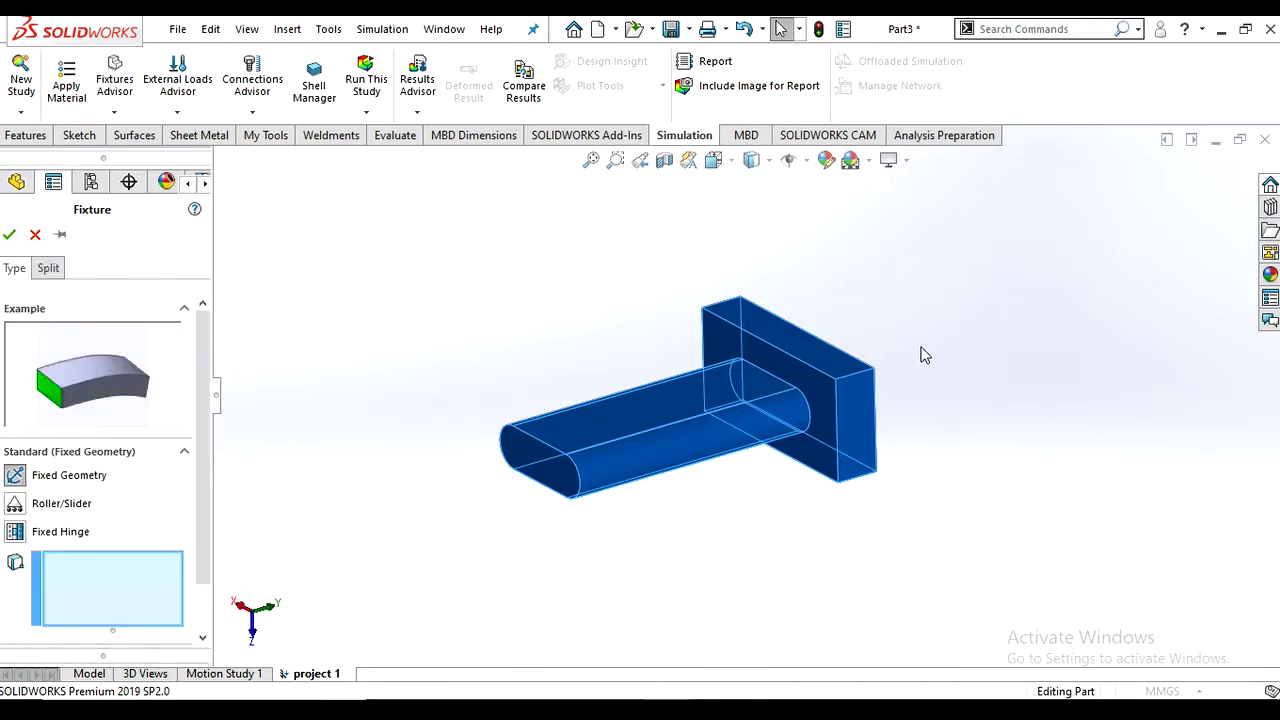
pyautogui.moveTo(865, 420); pyautogui.dragTo(842, 463, button='middle')
pyautogui.click(829, 448)
pyautogui.click(830, 453)
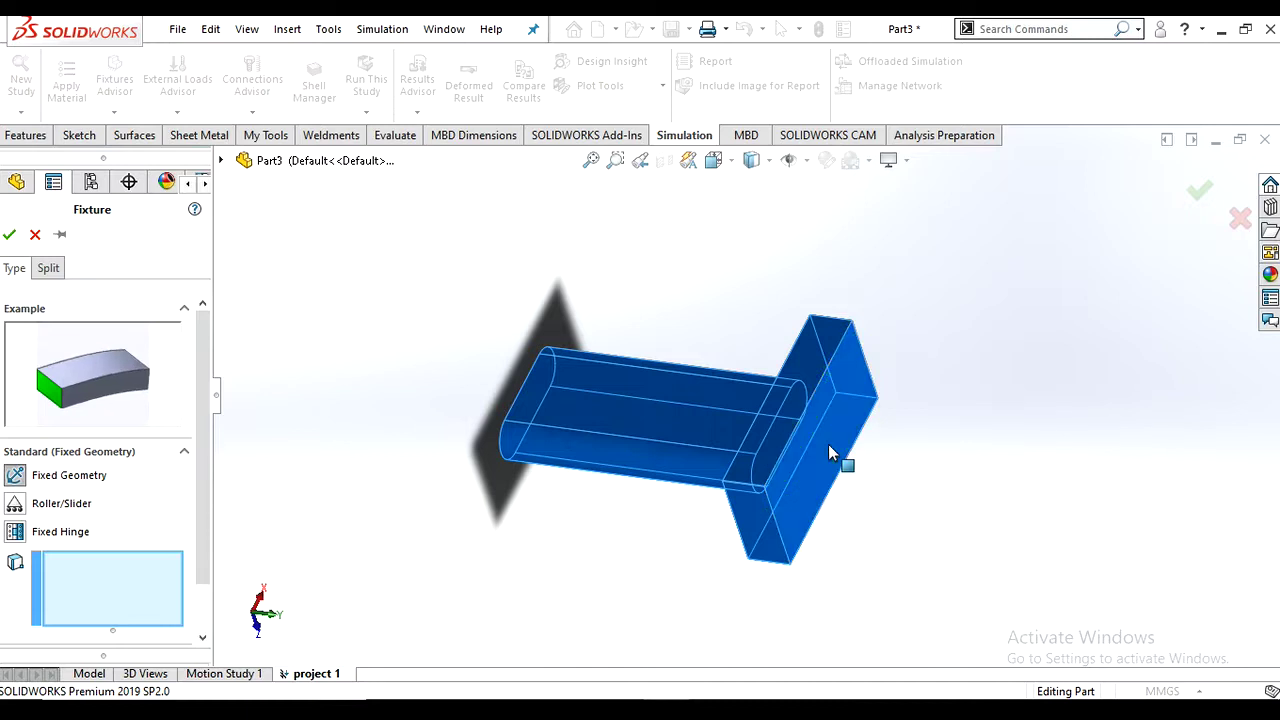
pyautogui.click(829, 453)
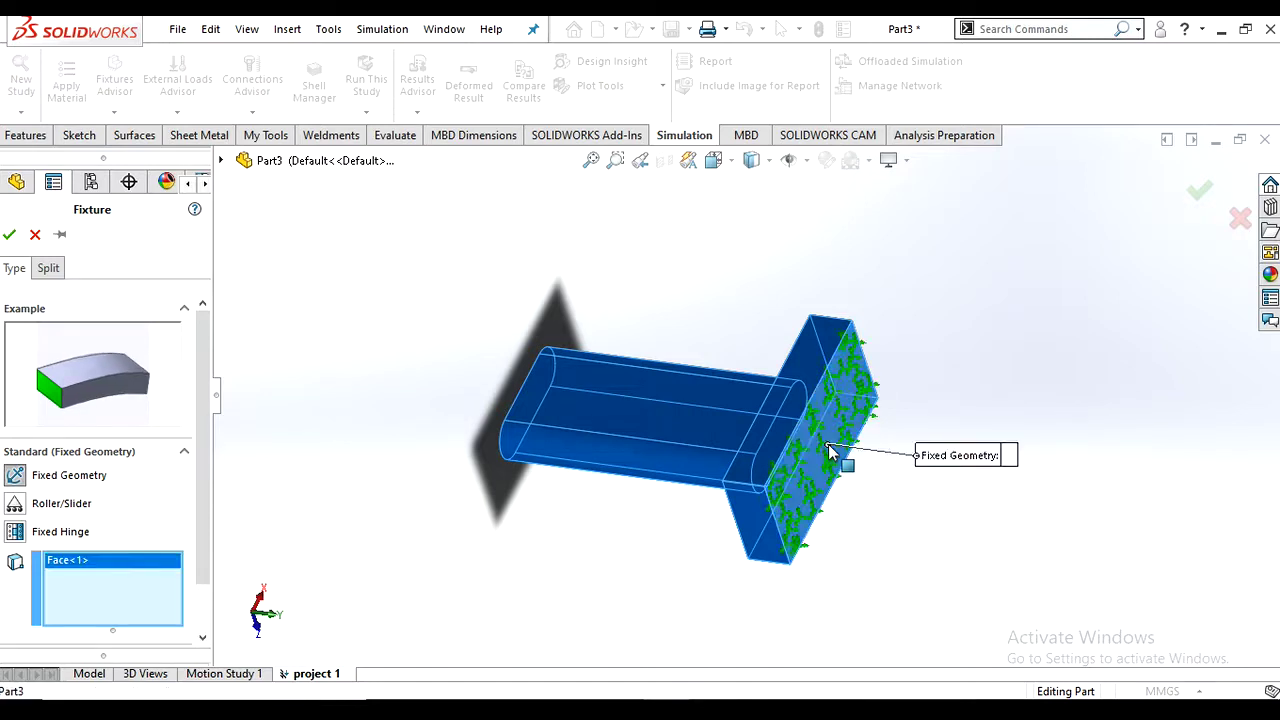
pyautogui.click(9, 234)
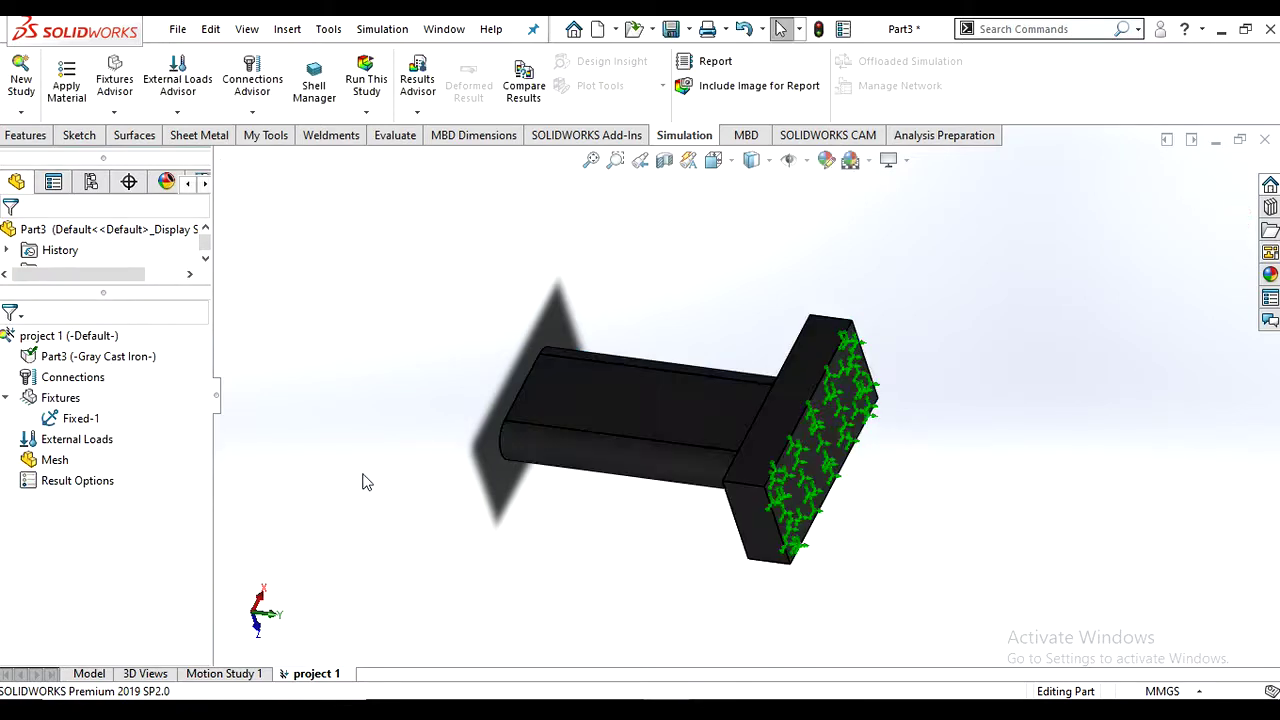
pyautogui.click(850, 425)
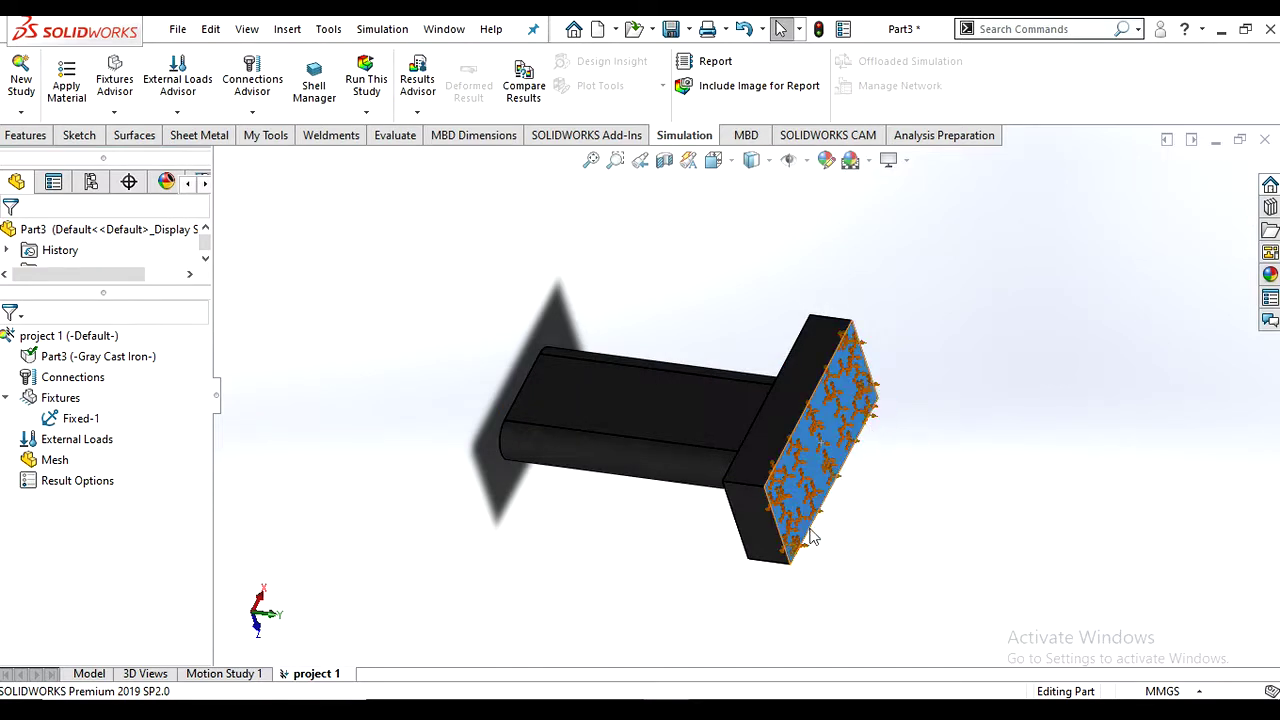
pyautogui.scroll(-4, 800, 465)
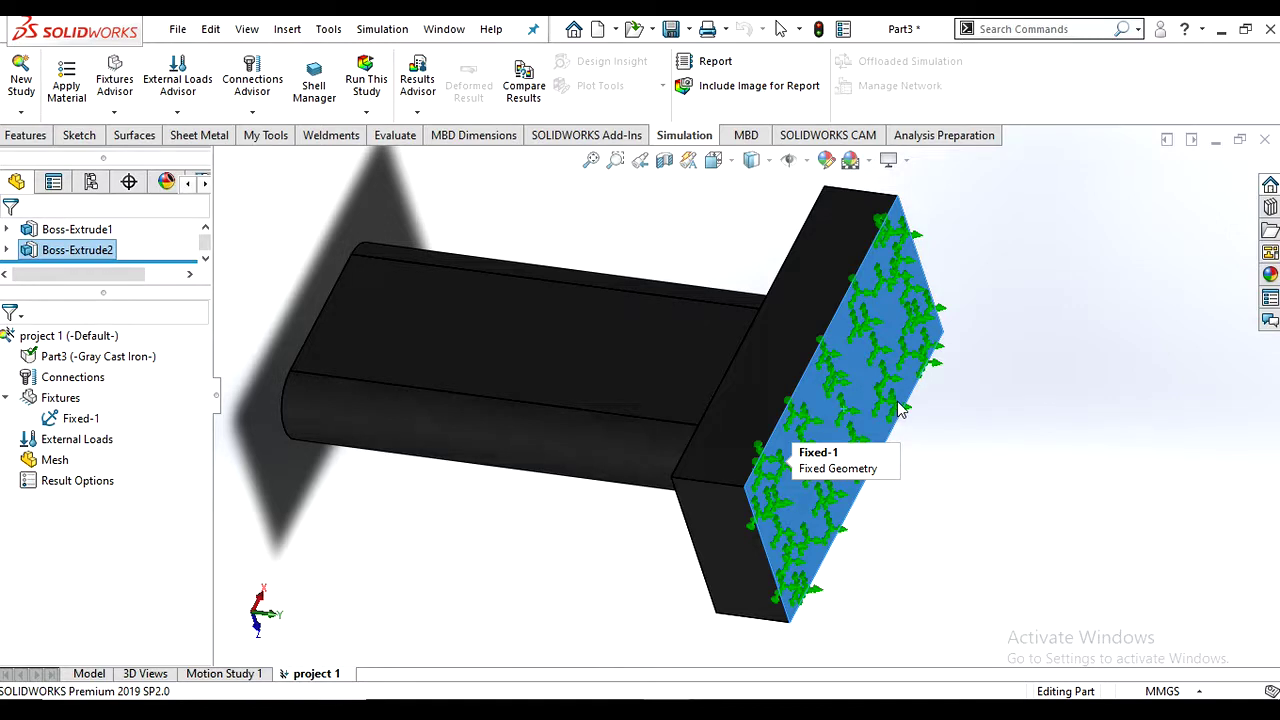
pyautogui.press('Escape')
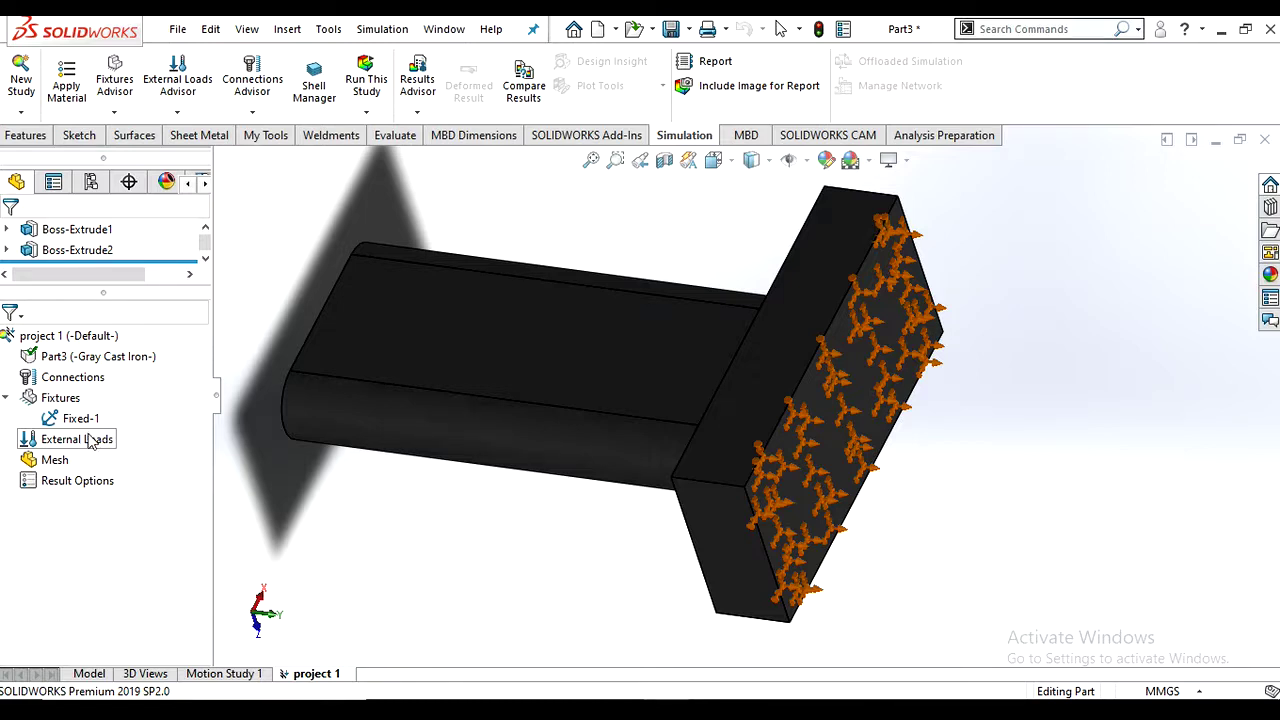
# - Start a Force load and apply it to the straight edge at the free end of the bar's flat face
pyautogui.click(177, 112)
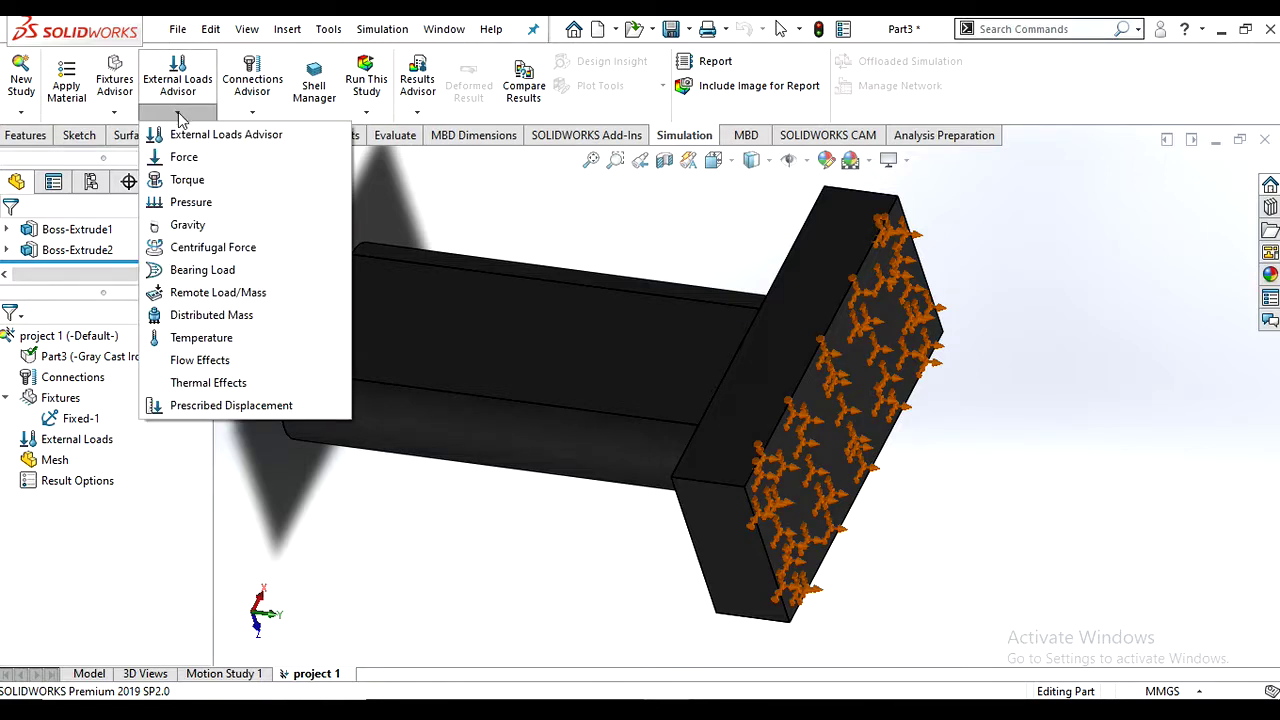
pyautogui.click(236, 166)
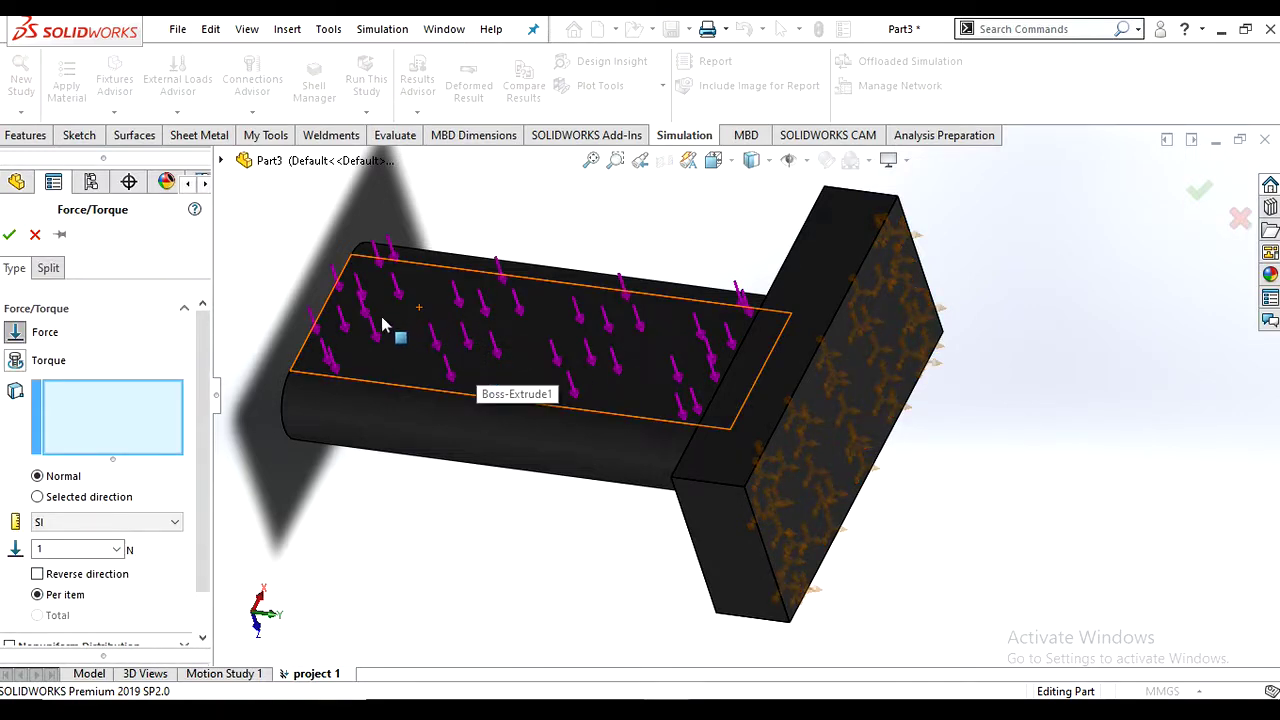
pyautogui.moveTo(446, 428); pyautogui.dragTo(434, 323, button='middle')
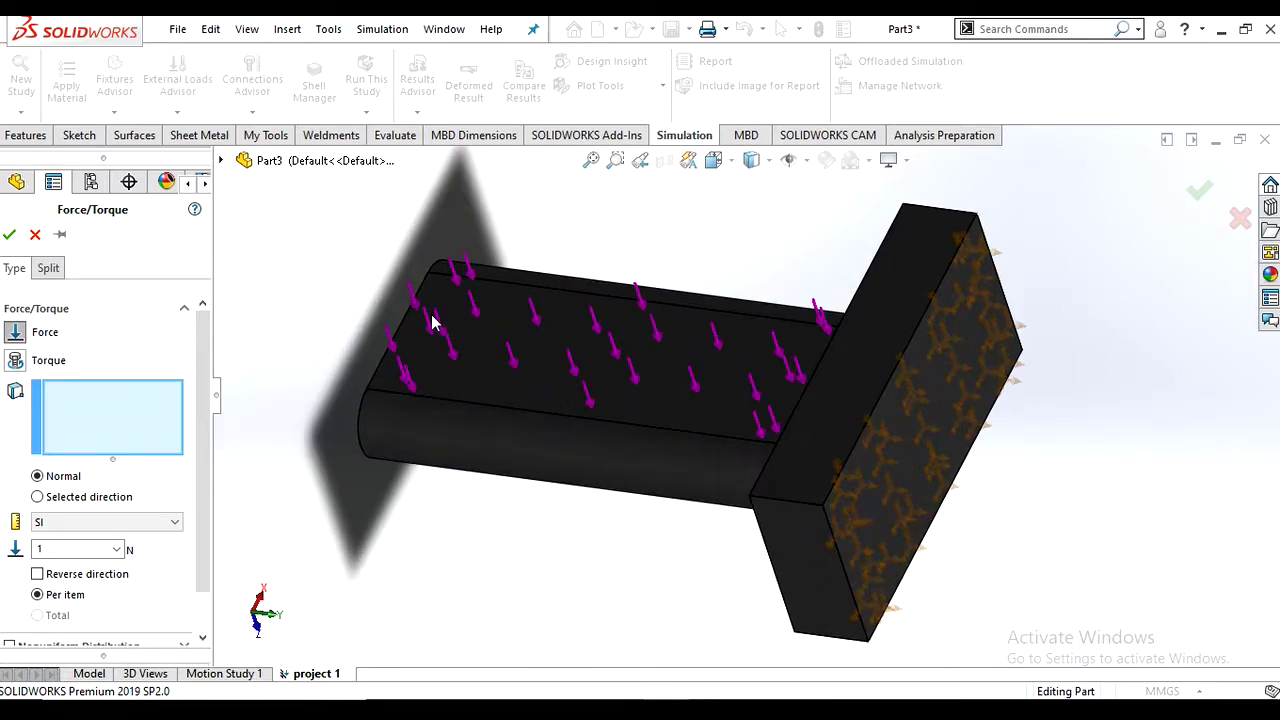
pyautogui.scroll(-3, 503, 389)
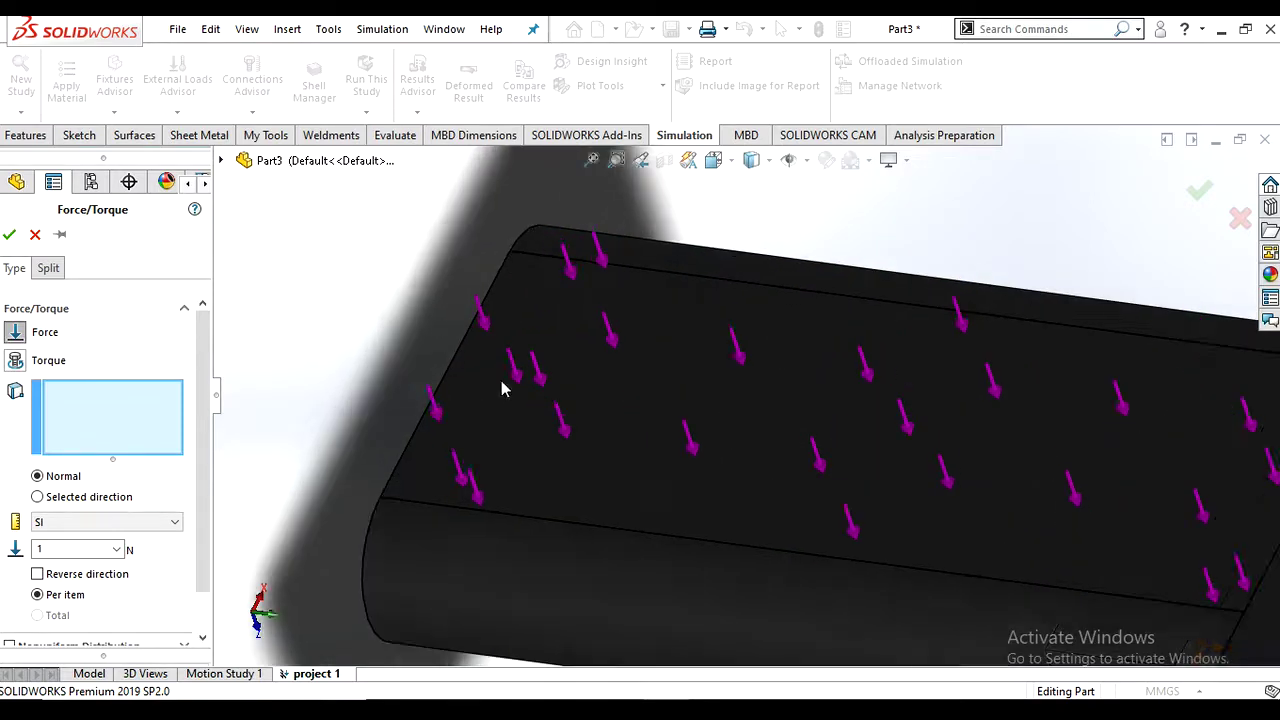
pyautogui.click(496, 283)
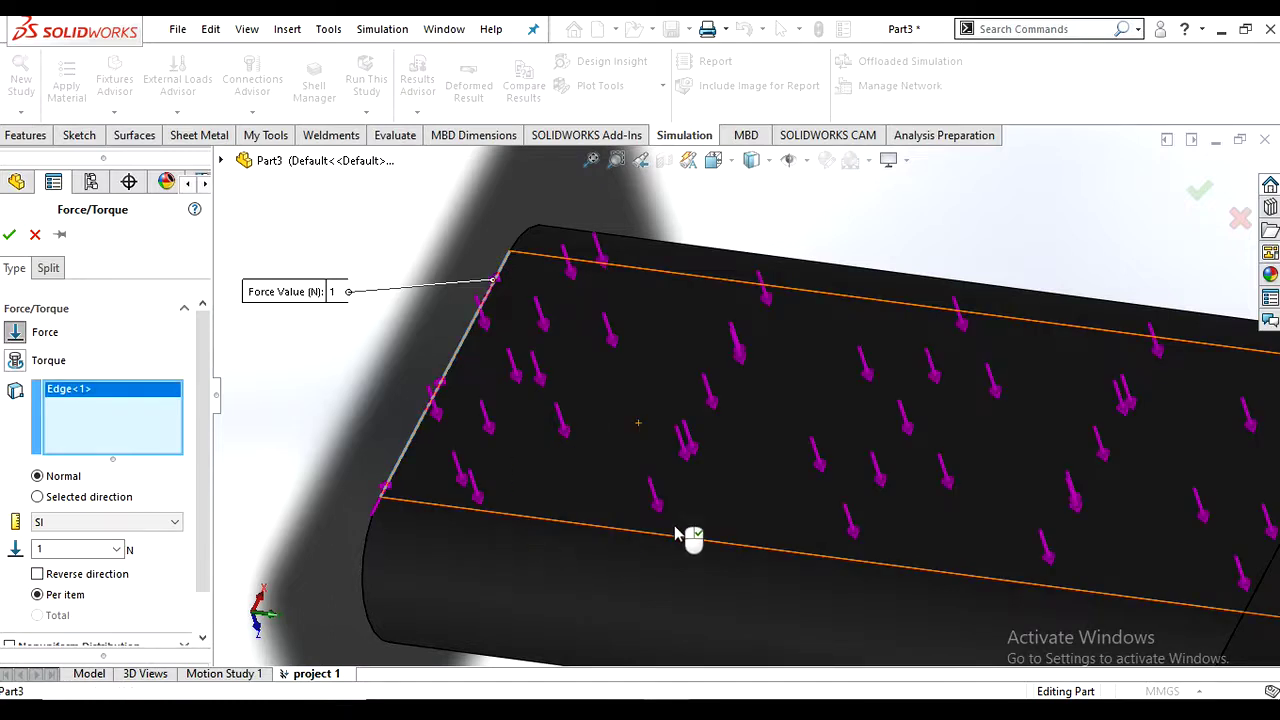
pyautogui.scroll(3, 688, 540)
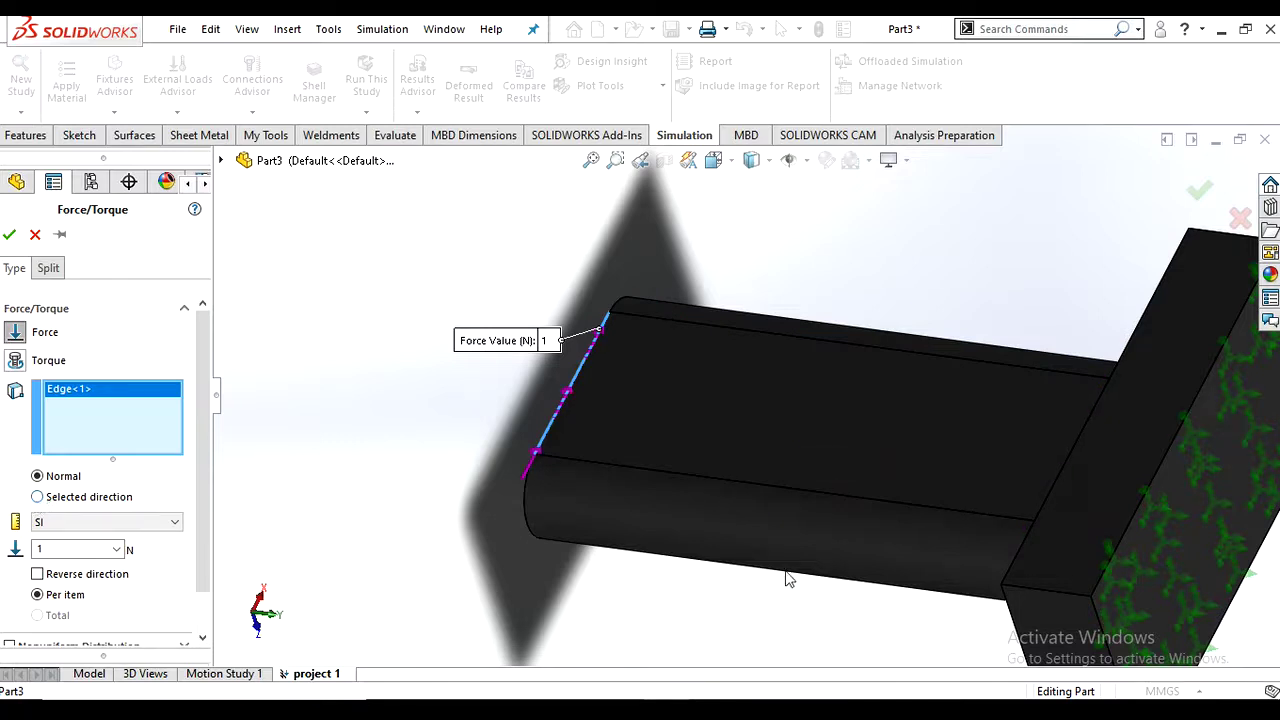
# - Set the force to Selected direction, discard the curved end edge as reference, and use the bar's flat face instead
pyautogui.click(38, 498)
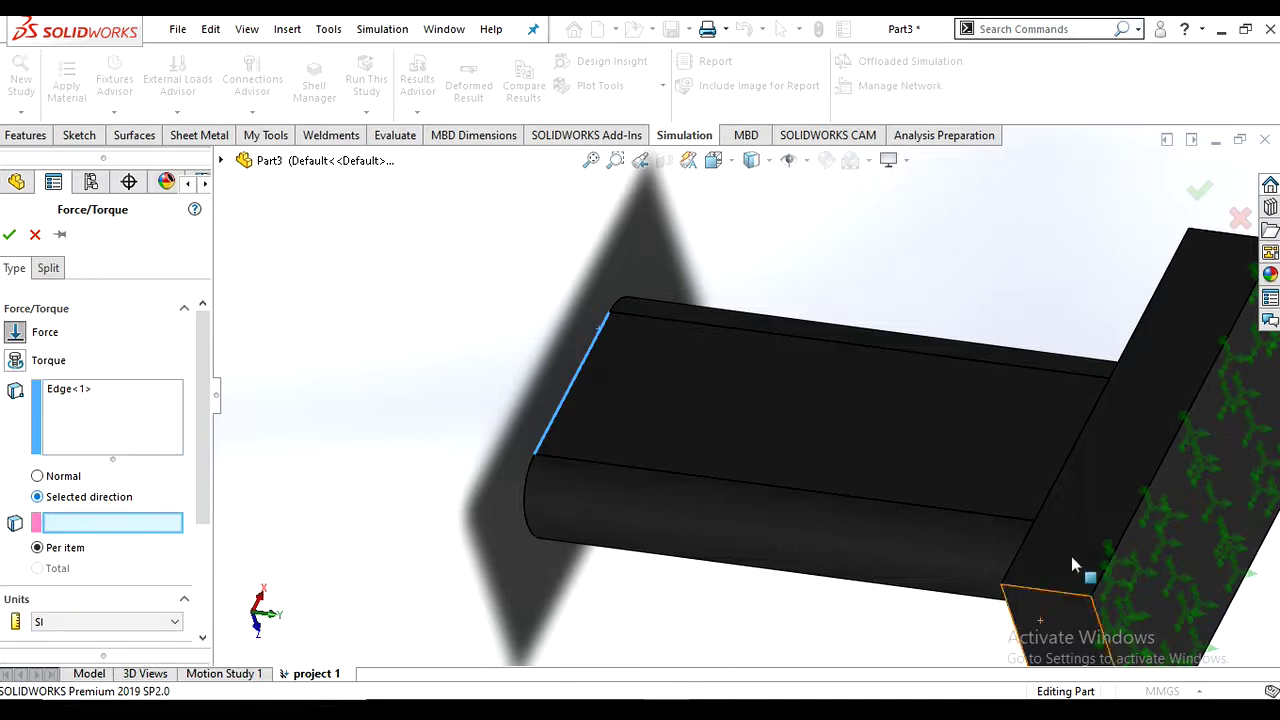
pyautogui.moveTo(1060, 560); pyautogui.dragTo(993, 571, button='middle')
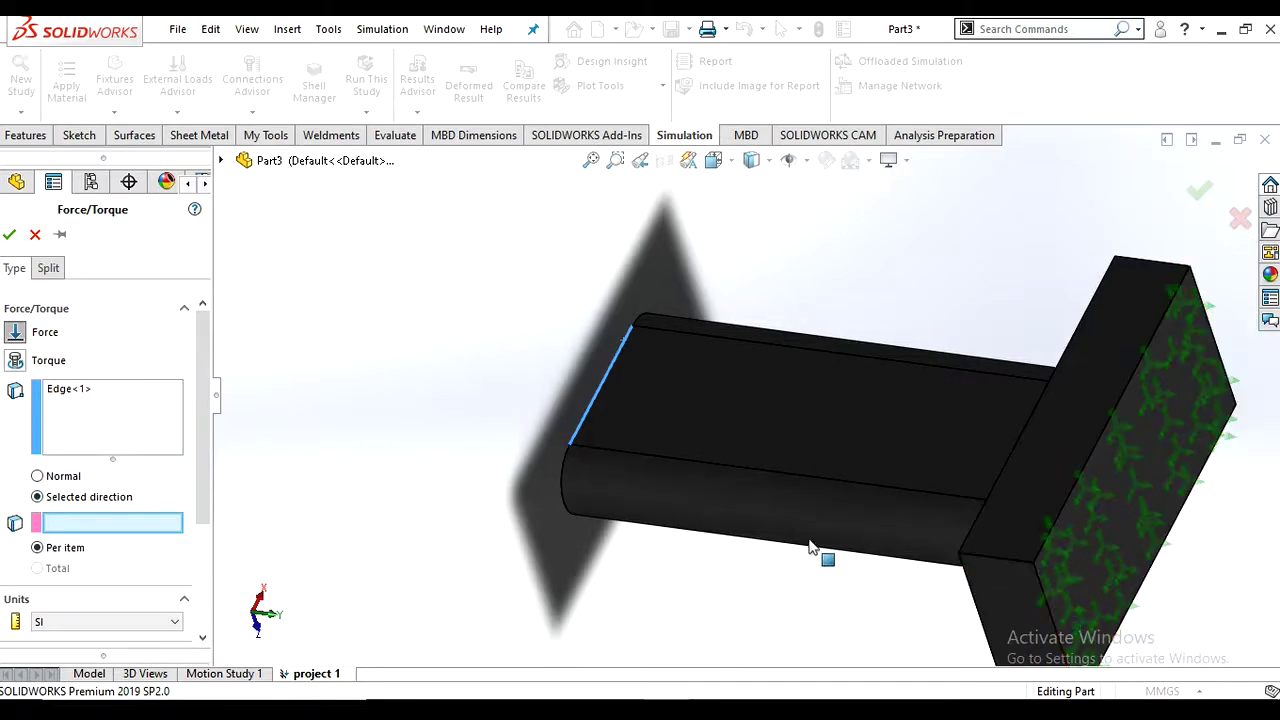
pyautogui.click(561, 472)
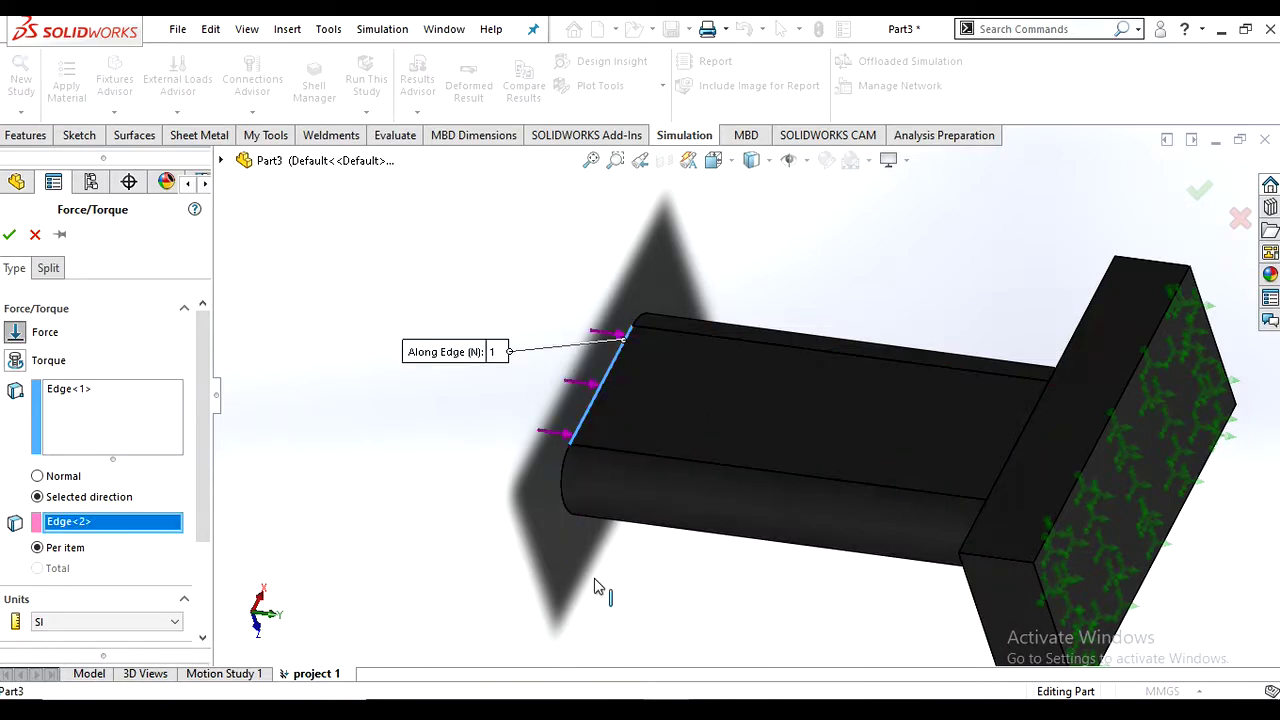
pyautogui.press('Delete')
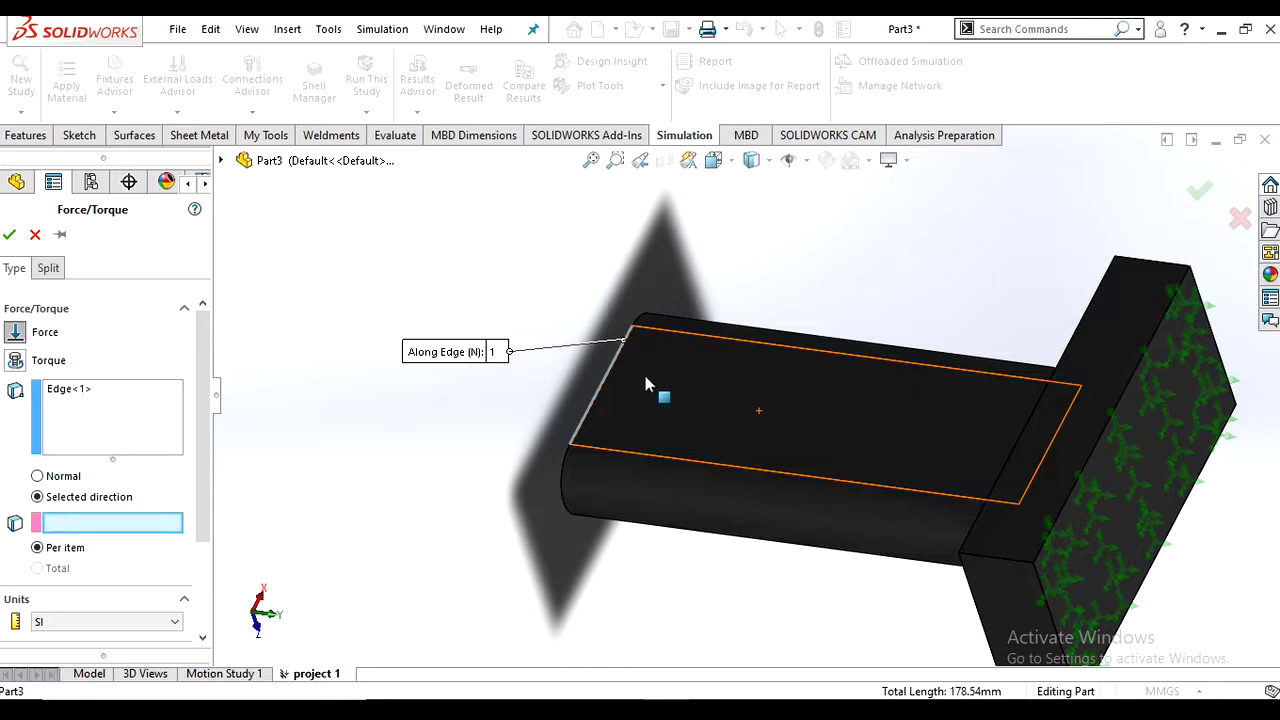
pyautogui.click(647, 384)
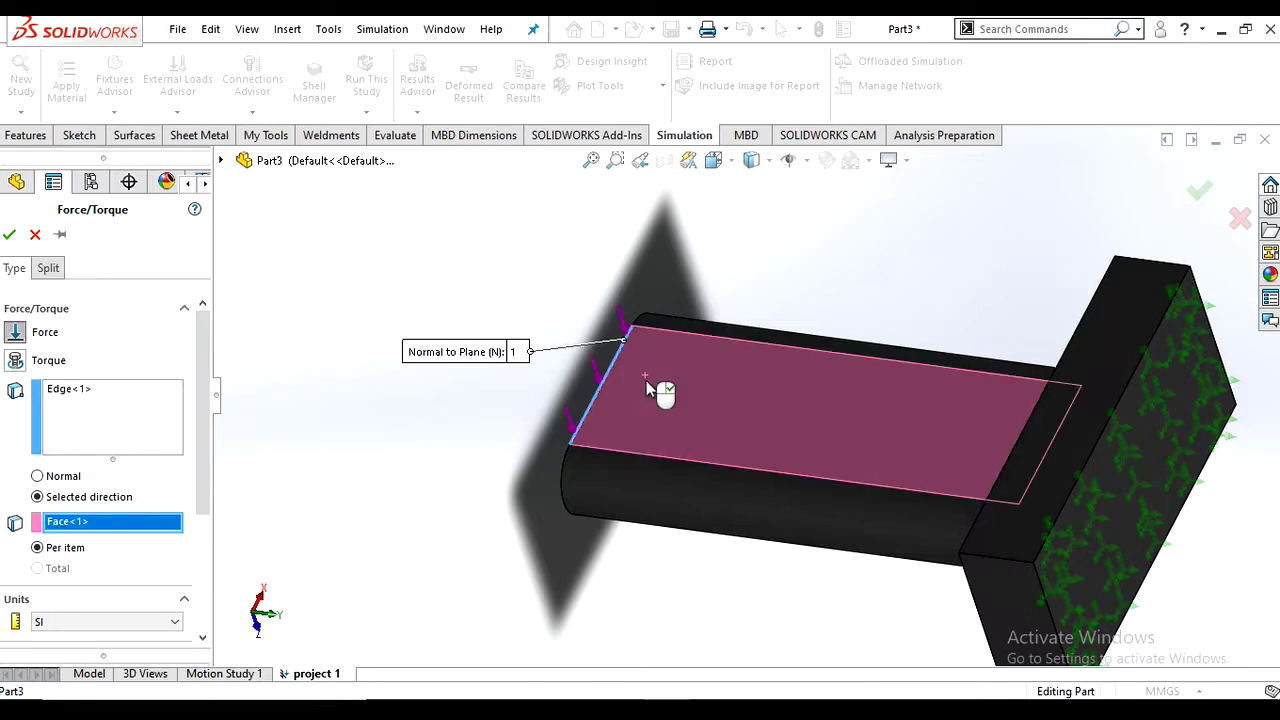
# - Inspect the direction of the force arrows on the bar's end edge from several sides
pyautogui.moveTo(737, 514); pyautogui.dragTo(931, 331, button='middle')
pyautogui.moveTo(800, 403); pyautogui.dragTo(617, 392, button='middle')
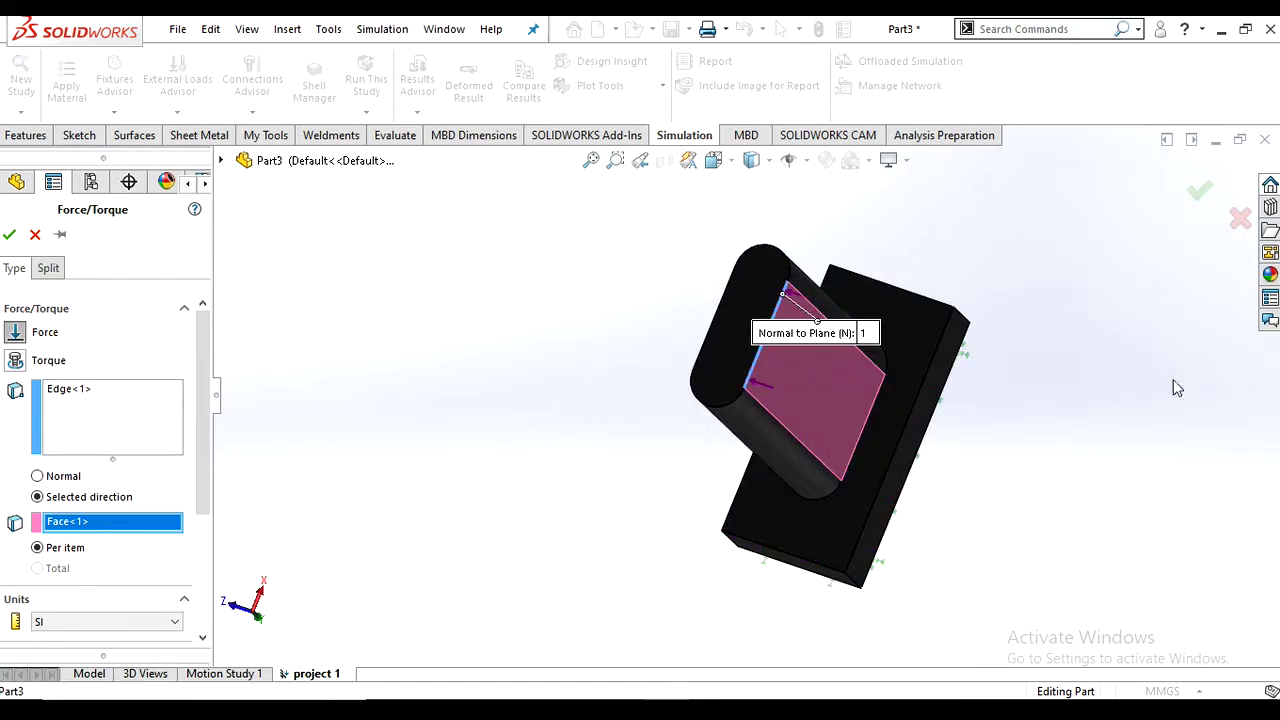
pyautogui.rightClick(1087, 276)
pyautogui.click(703, 425)
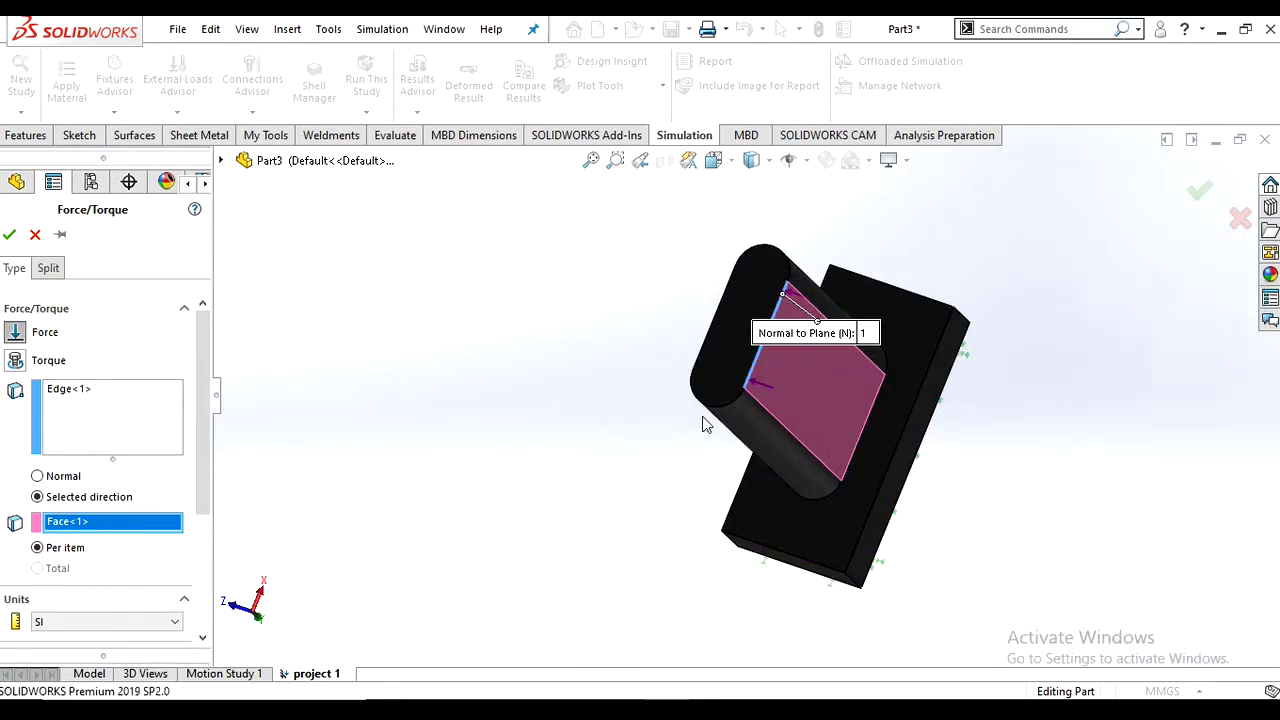
pyautogui.scroll(3, 797, 343)
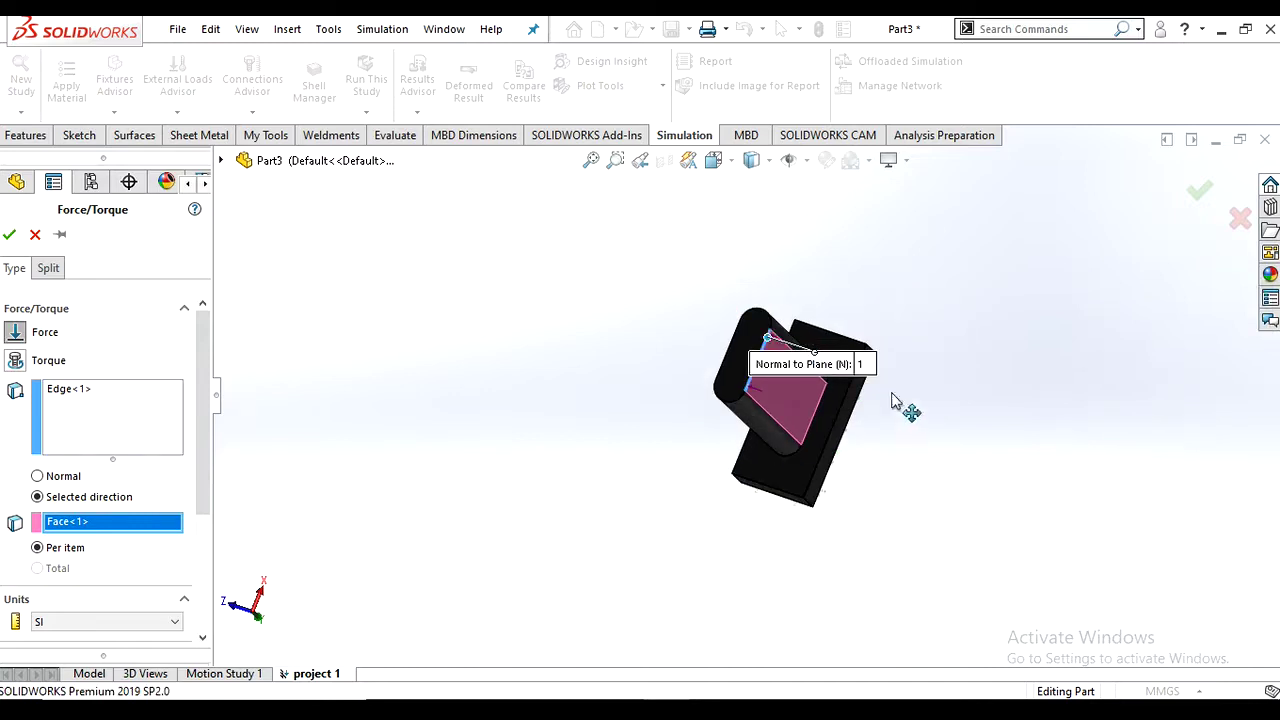
pyautogui.moveTo(916, 368); pyautogui.dragTo(877, 323, button='middle')
pyautogui.moveTo(851, 414)
pyautogui.mouseDown(button='middle')
pyautogui.moveTo(830, 390)
pyautogui.moveTo(857, 437)
pyautogui.mouseUp(button='middle')
pyautogui.scroll(-2, 840, 430)
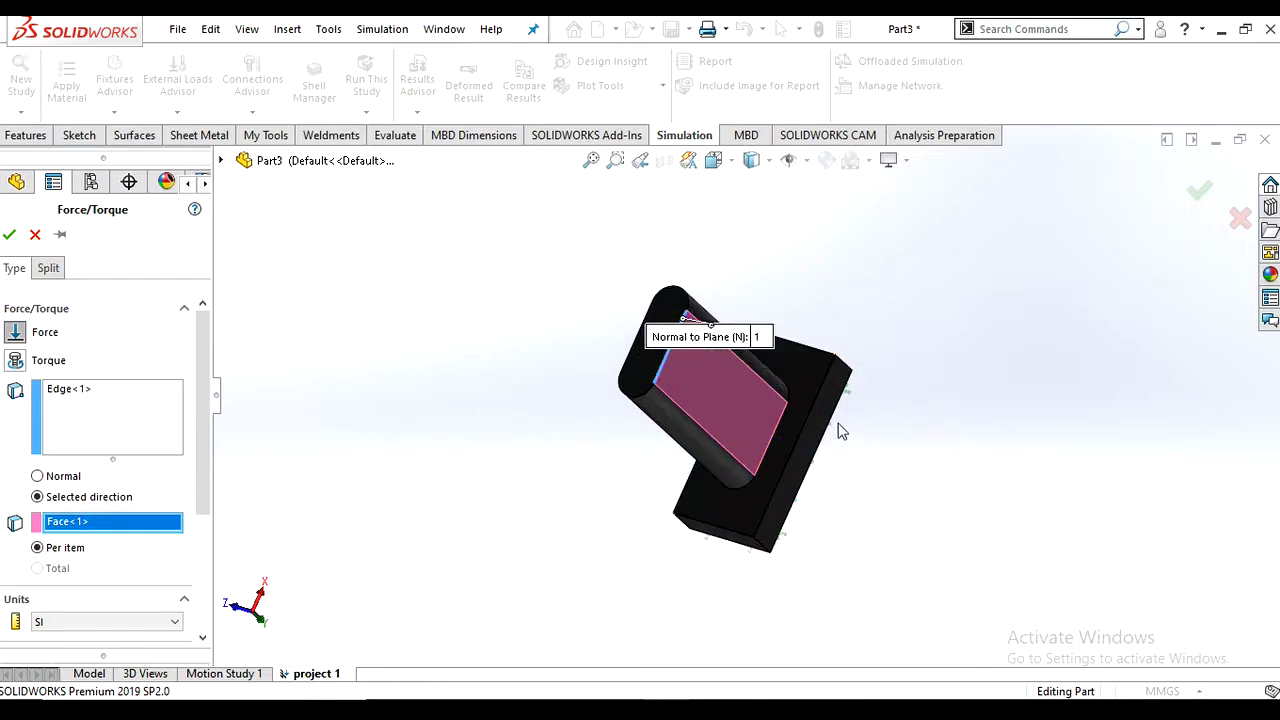
pyautogui.moveTo(816, 483); pyautogui.dragTo(802, 370, button='middle')
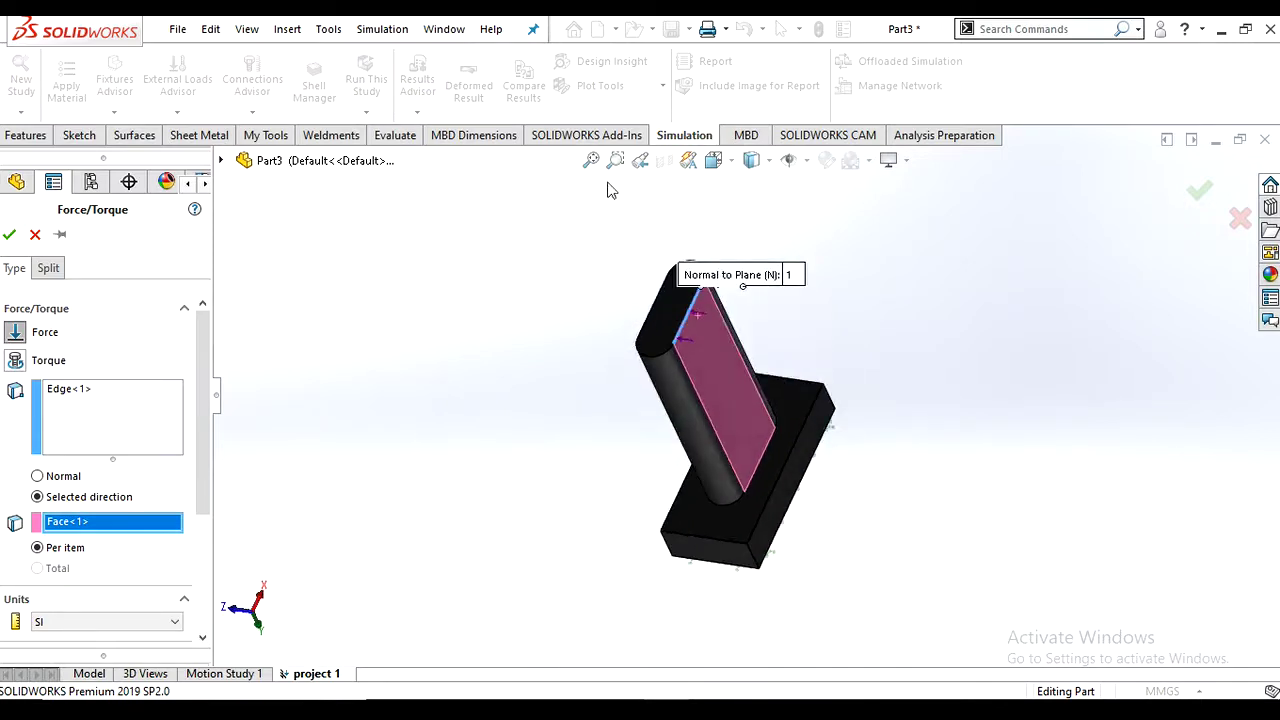
pyautogui.moveTo(541, 227); pyautogui.dragTo(512, 274, button='middle')
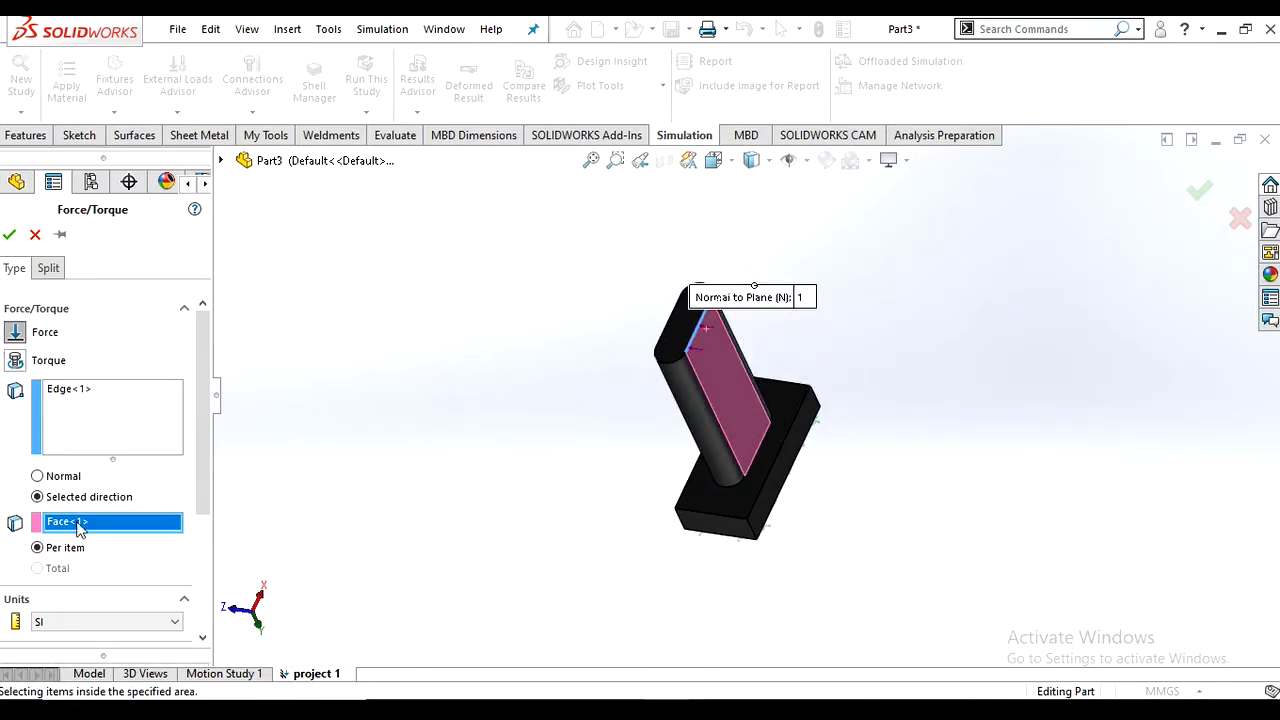
# - Try the Normal force direction and check the loaded edge in isometric and closer orbited views
pyautogui.click(37, 478)
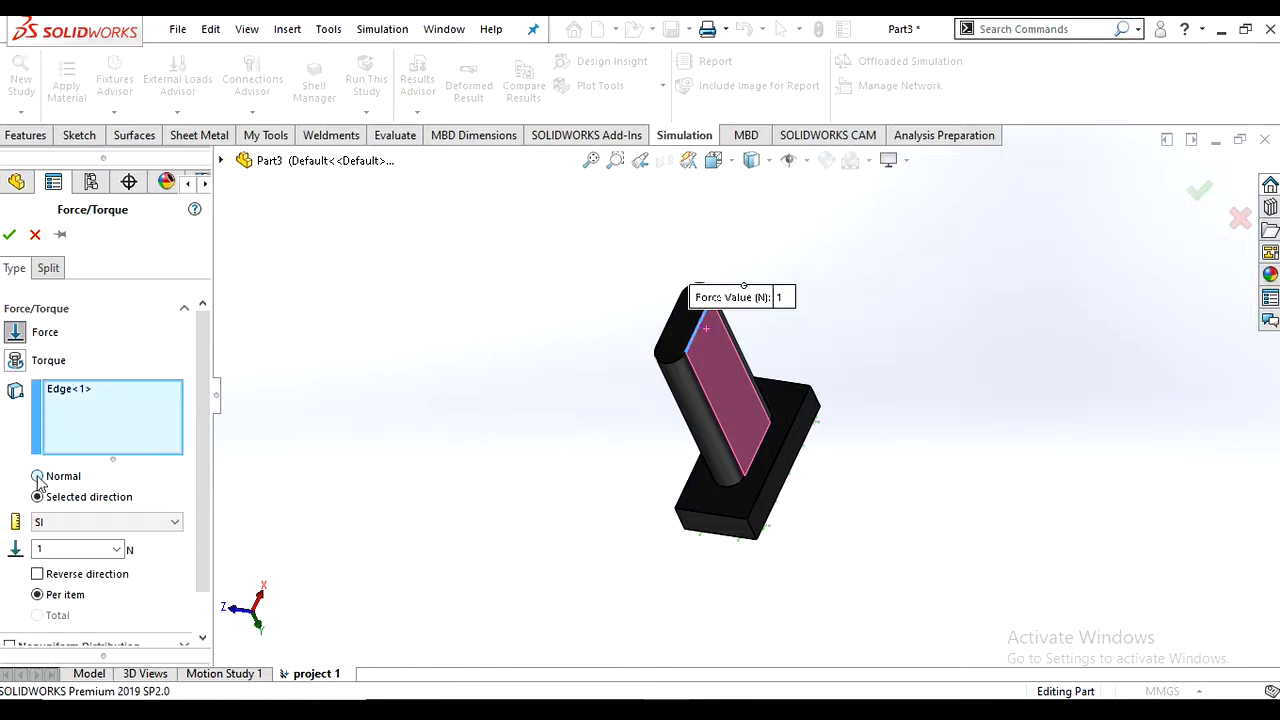
pyautogui.moveTo(678, 241); pyautogui.dragTo(614, 220, button='middle')
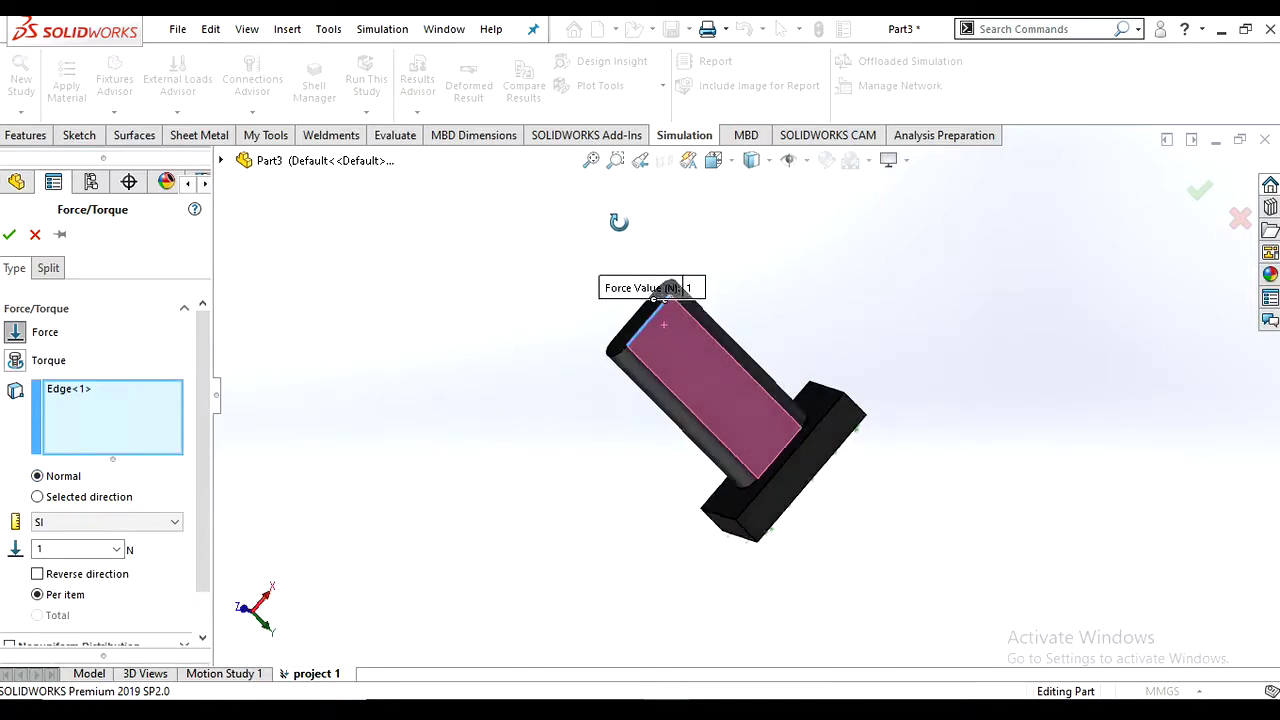
pyautogui.click(734, 163)
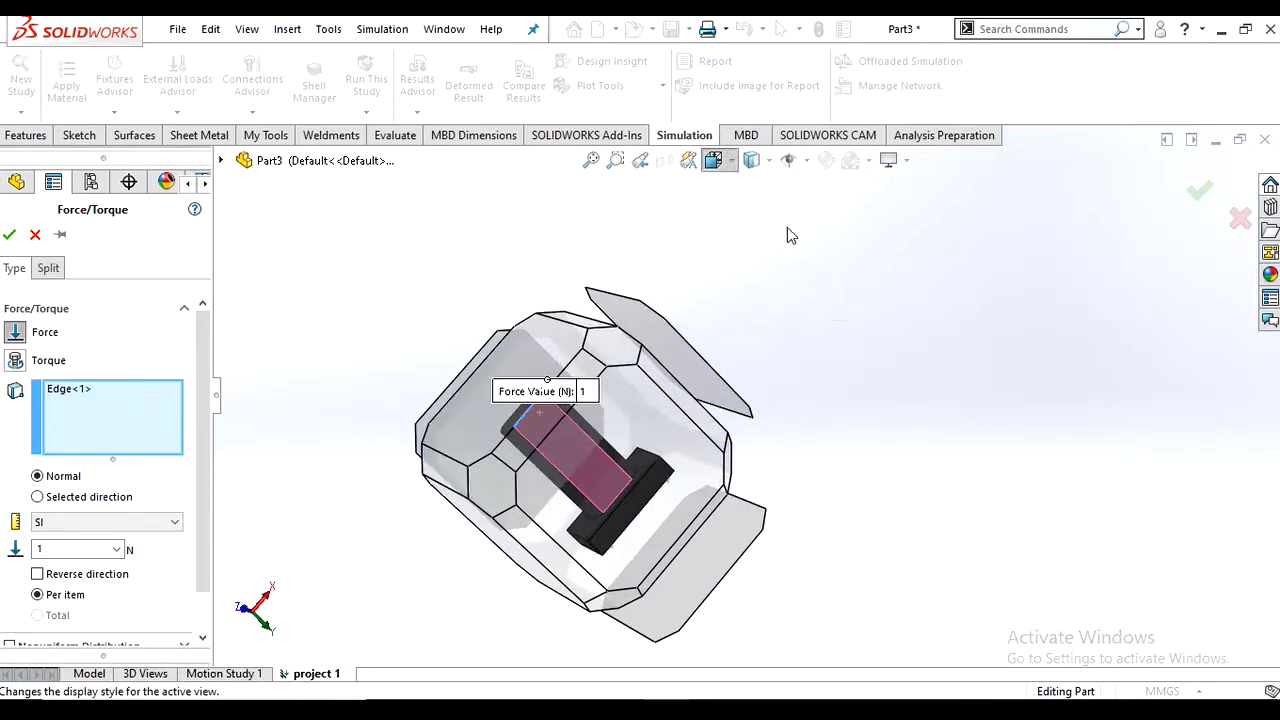
pyautogui.click(733, 163)
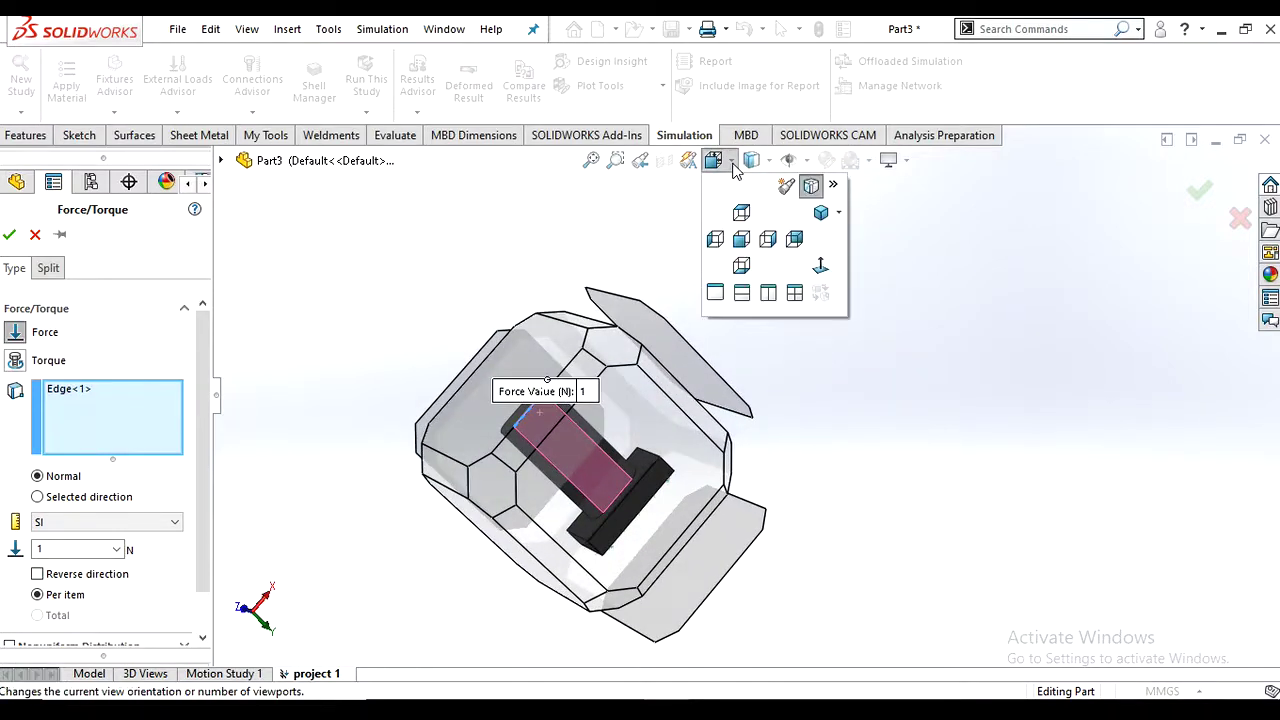
pyautogui.click(818, 214)
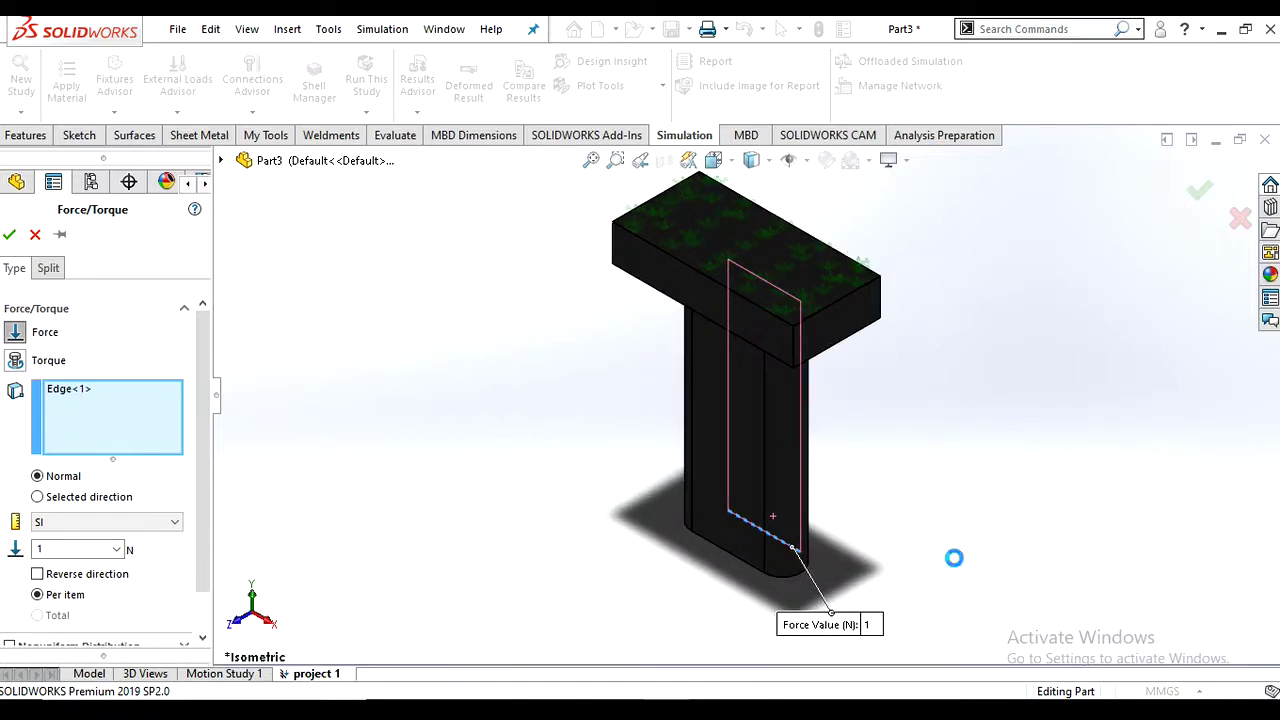
pyautogui.moveTo(909, 477); pyautogui.dragTo(631, 323, button='middle')
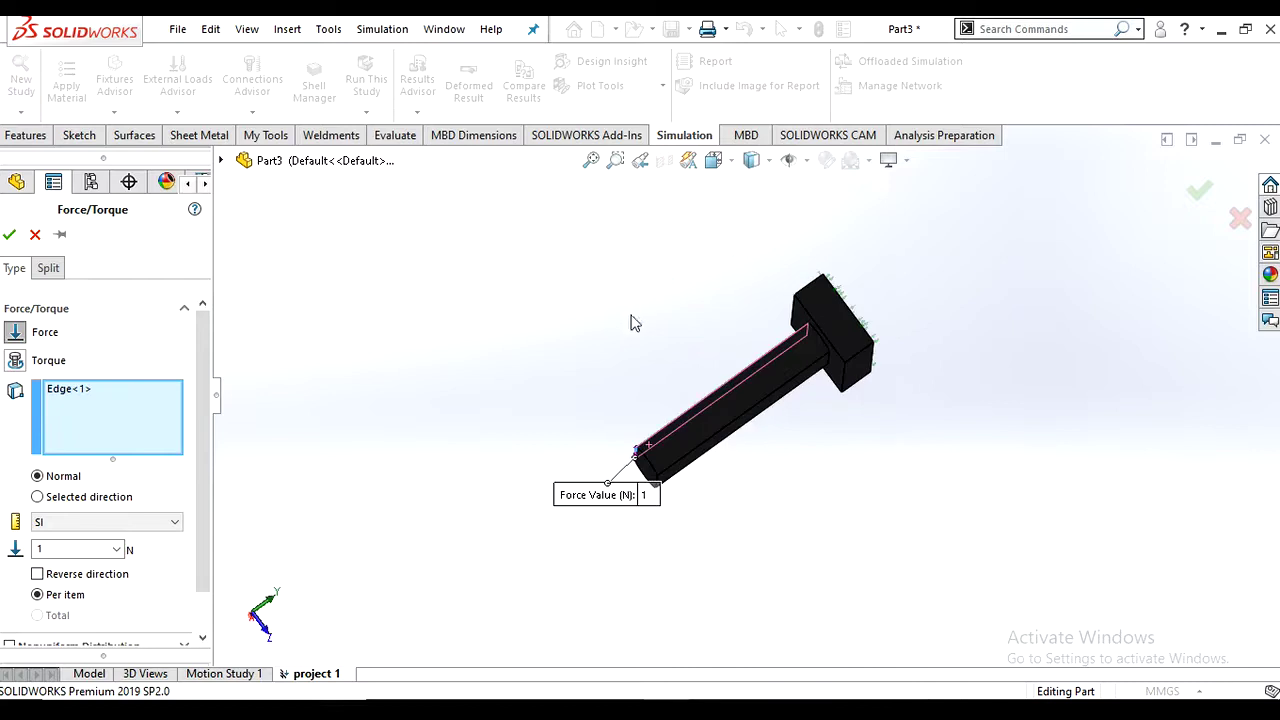
pyautogui.moveTo(810, 413); pyautogui.dragTo(789, 505, button='middle')
pyautogui.scroll(-3, 814, 459)
pyautogui.scroll(-1, 815, 462)
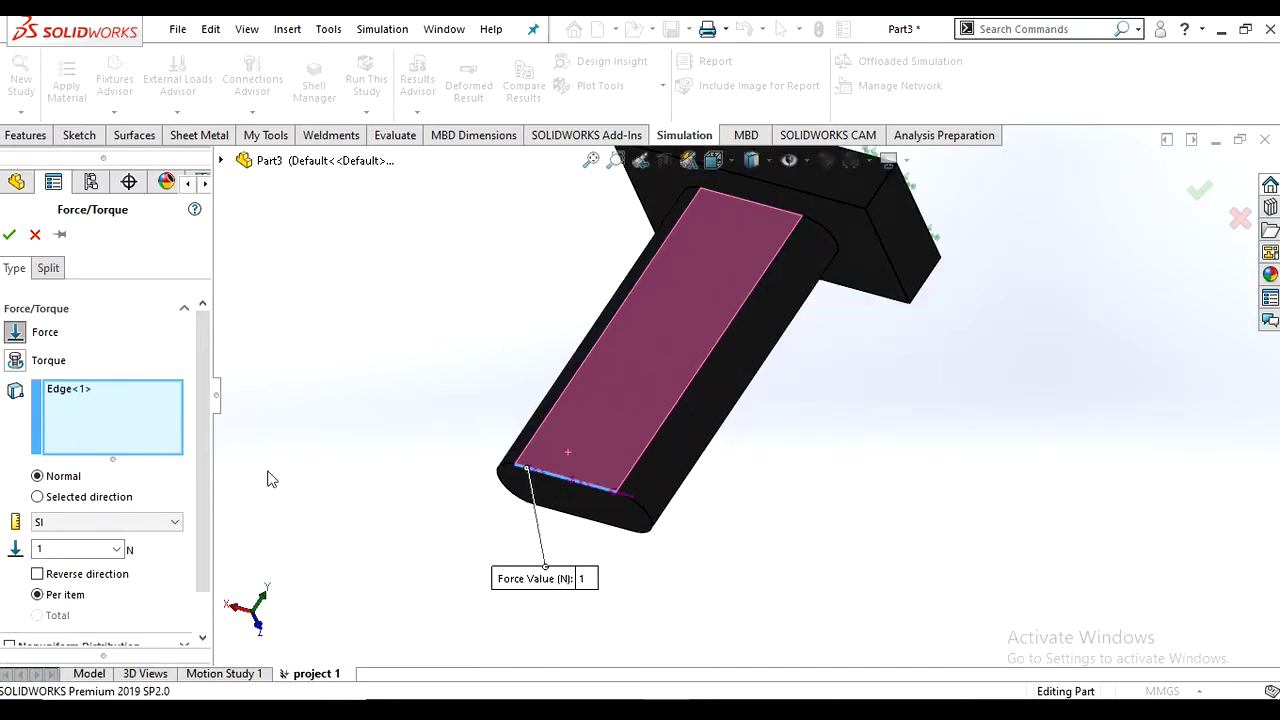
# - Apply a 200 N force in SI units on the bar's end edge, using Selected direction normal to the bar's flat face
pyautogui.click(38, 500)
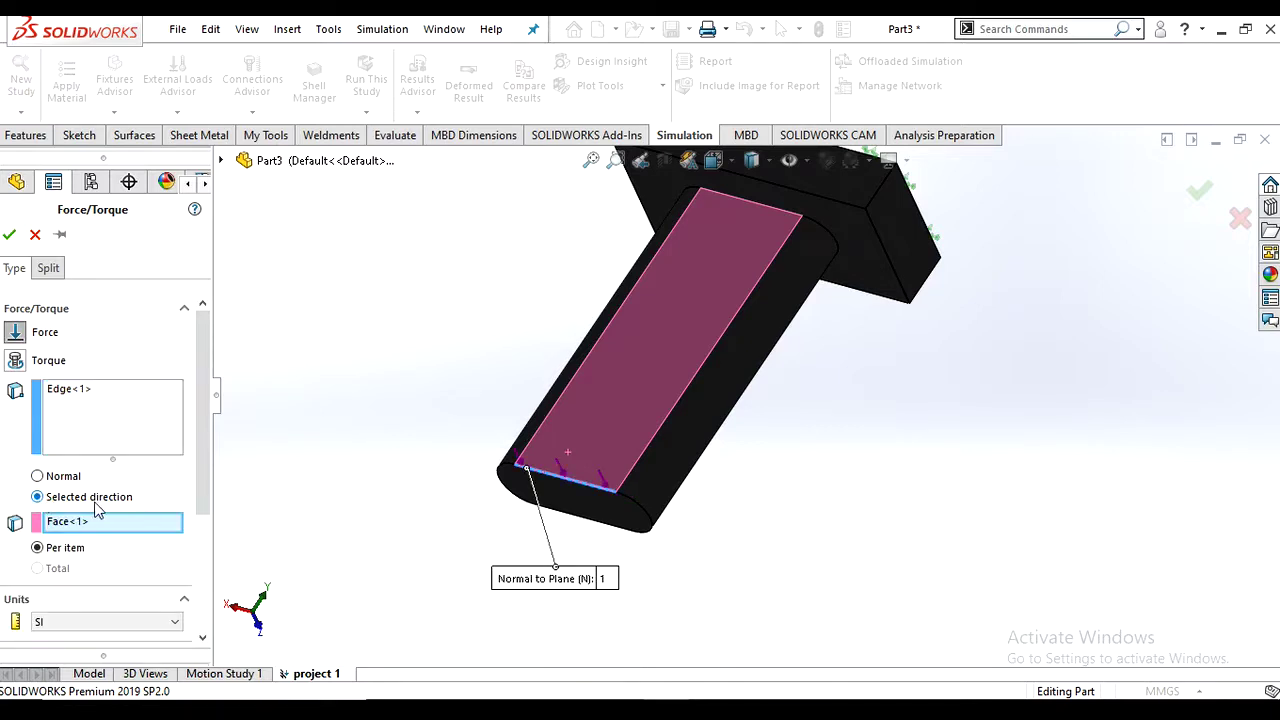
pyautogui.scroll(-2, 660, 517)
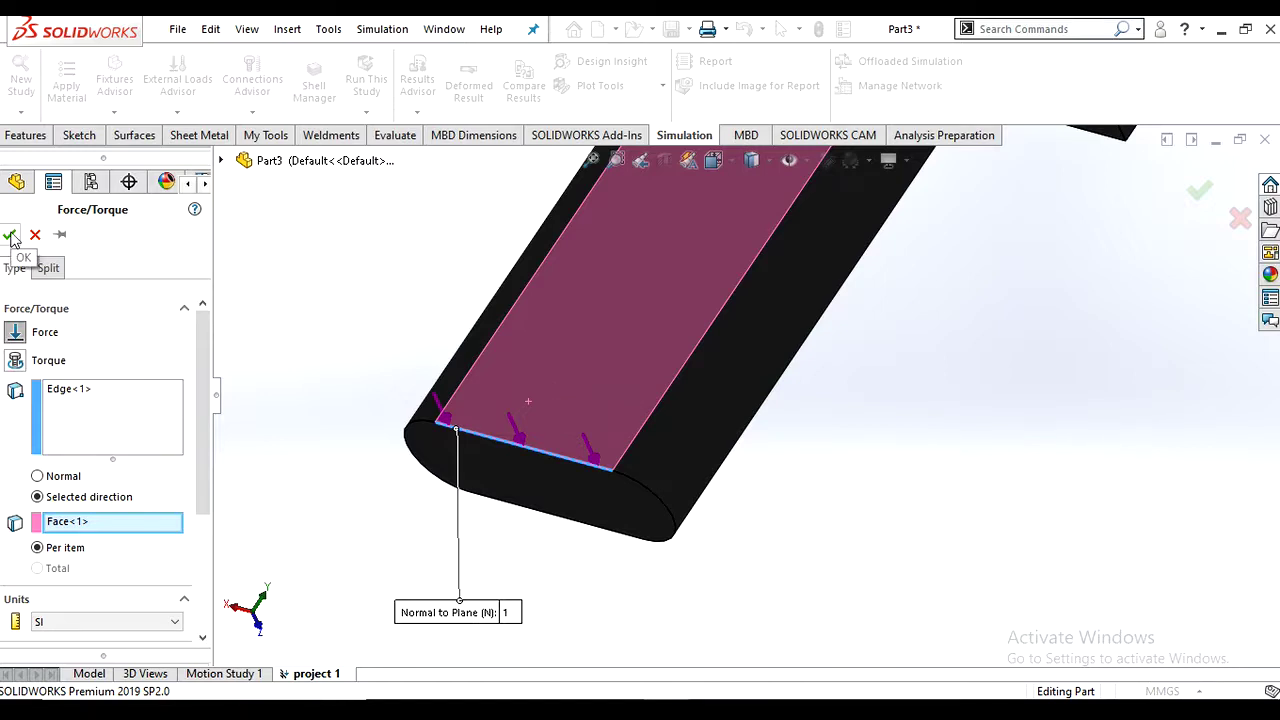
pyautogui.moveTo(208, 392); pyautogui.dragTo(208, 505)
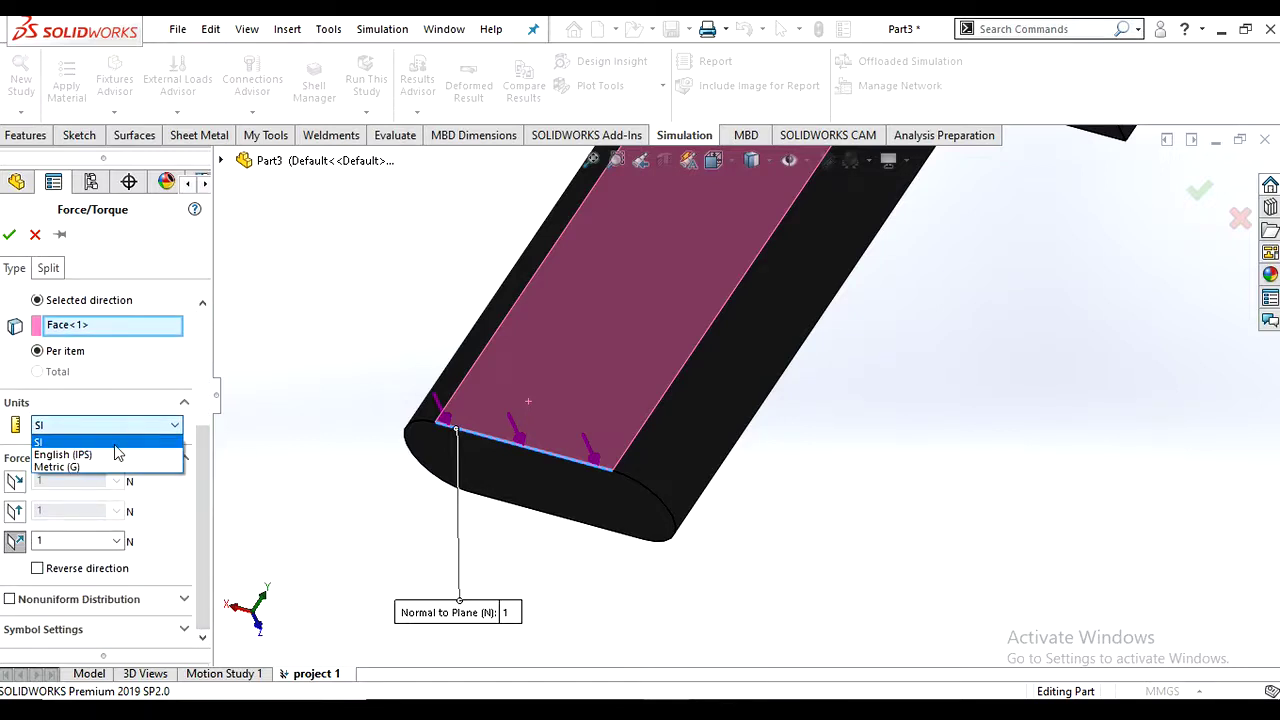
pyautogui.click(114, 444)
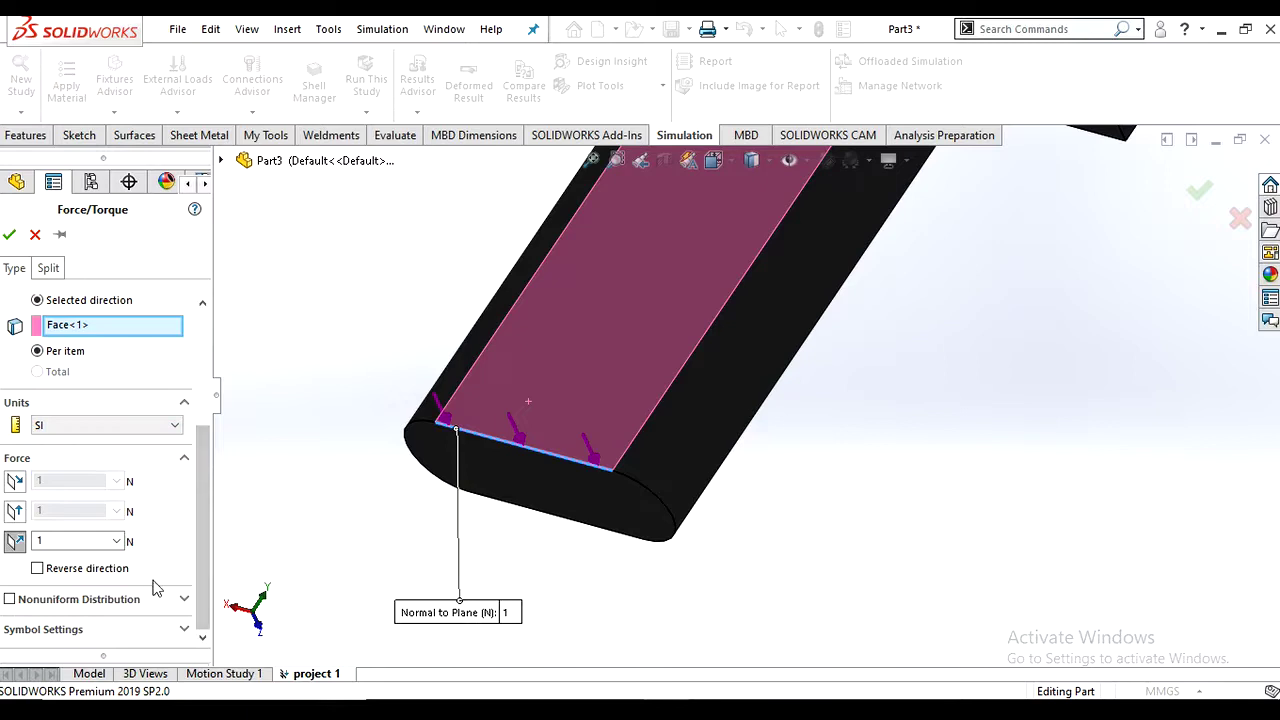
pyautogui.doubleClick(42, 540)
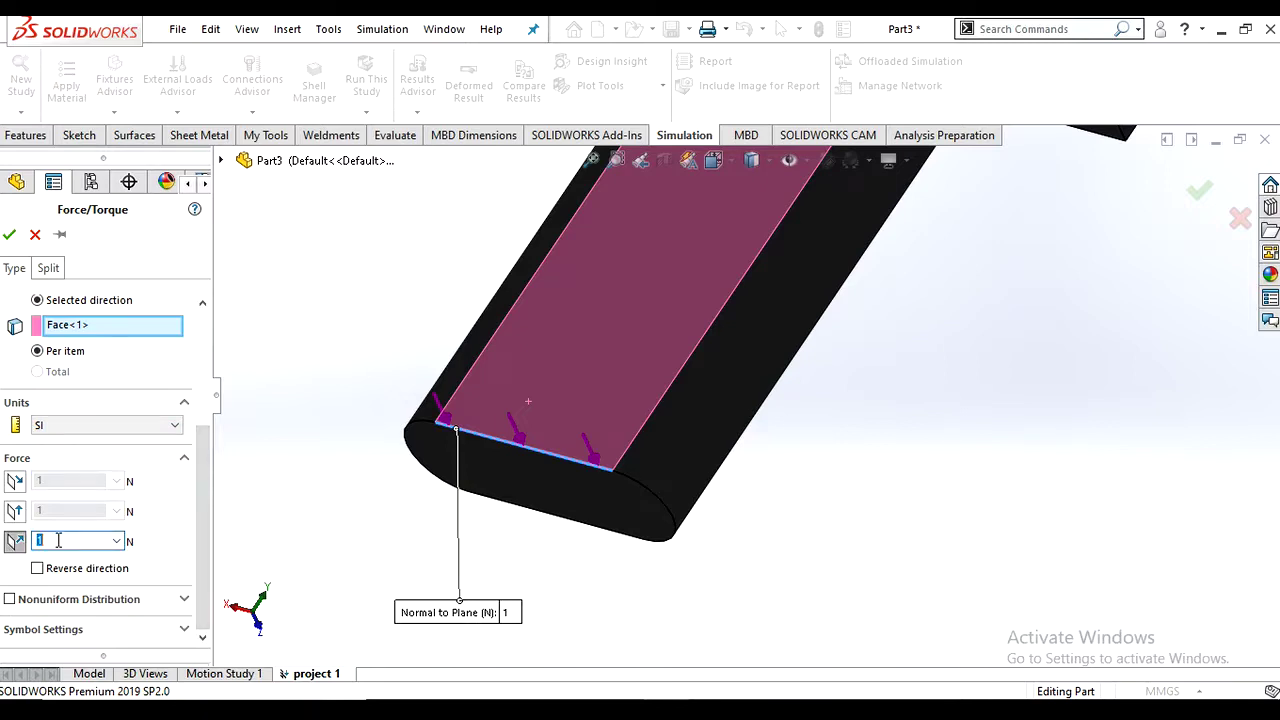
pyautogui.write('200')
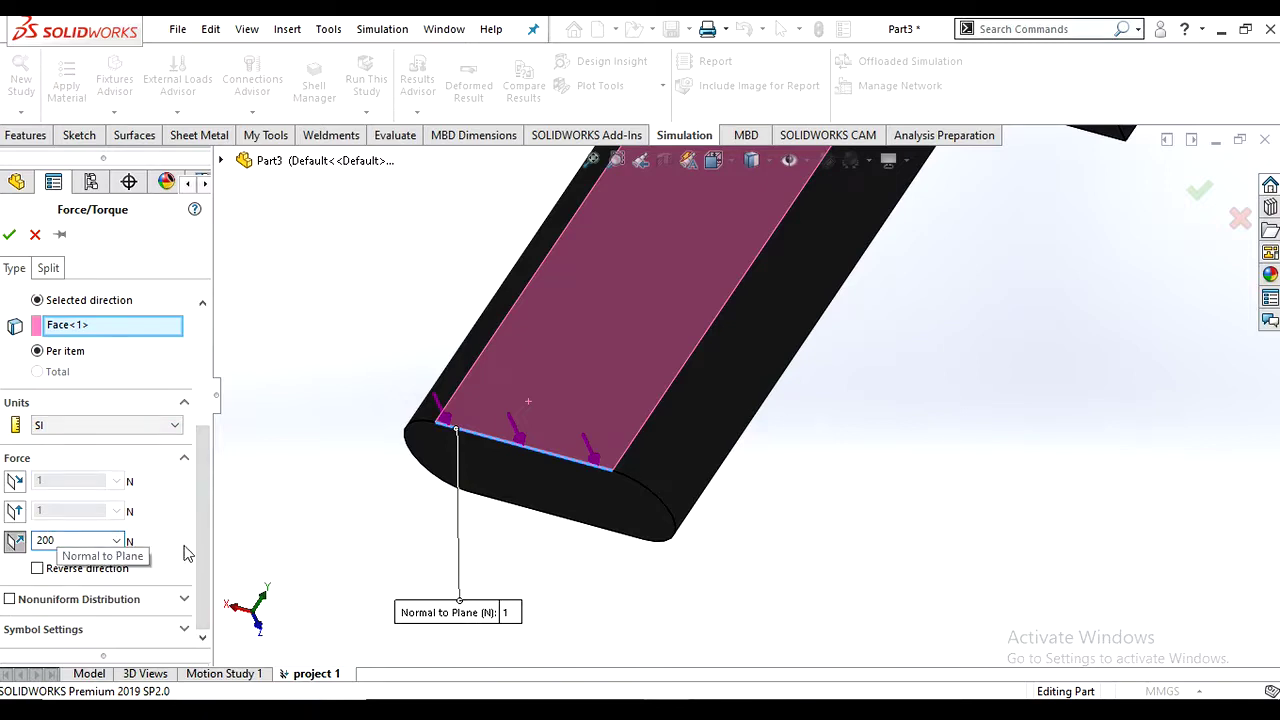
pyautogui.click(9, 236)
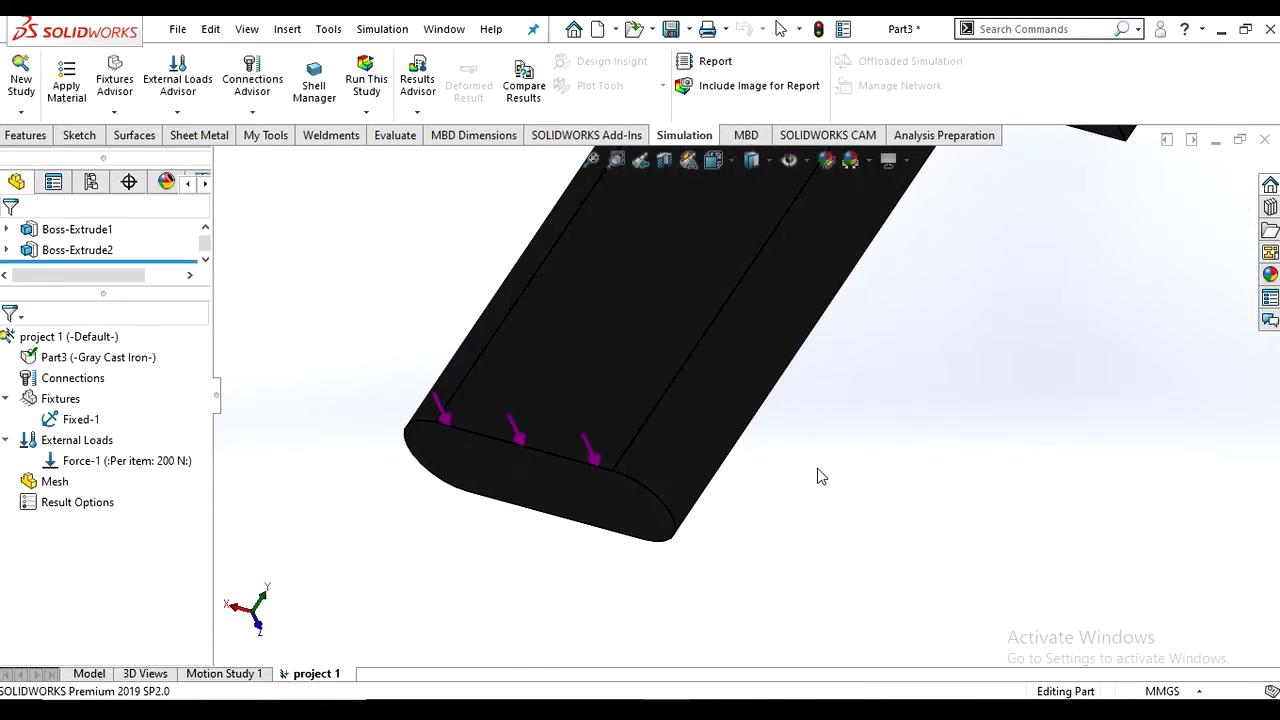
# - Create a solid mesh of the part with the mesh density set finer than the default
pyautogui.scroll(3, 822, 477)
pyautogui.scroll(2, 823, 474)
pyautogui.moveTo(823, 474); pyautogui.dragTo(795, 276, button='middle')
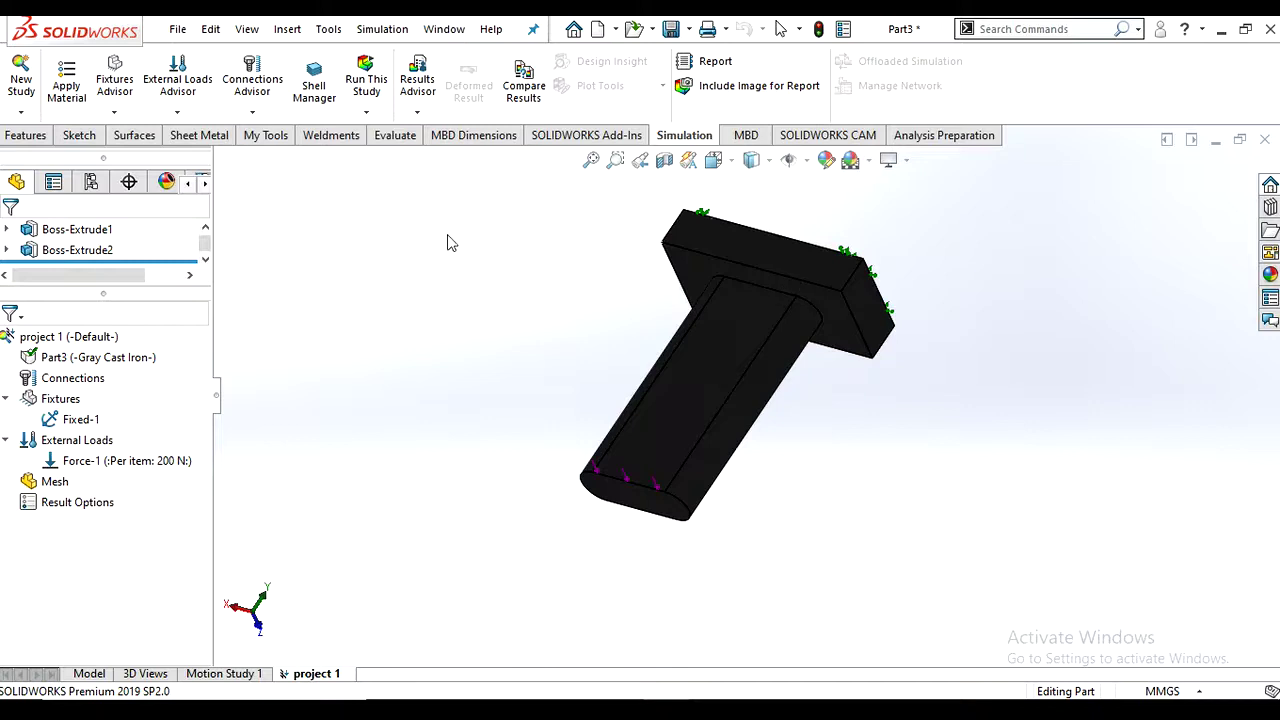
pyautogui.rightClick(54, 484)
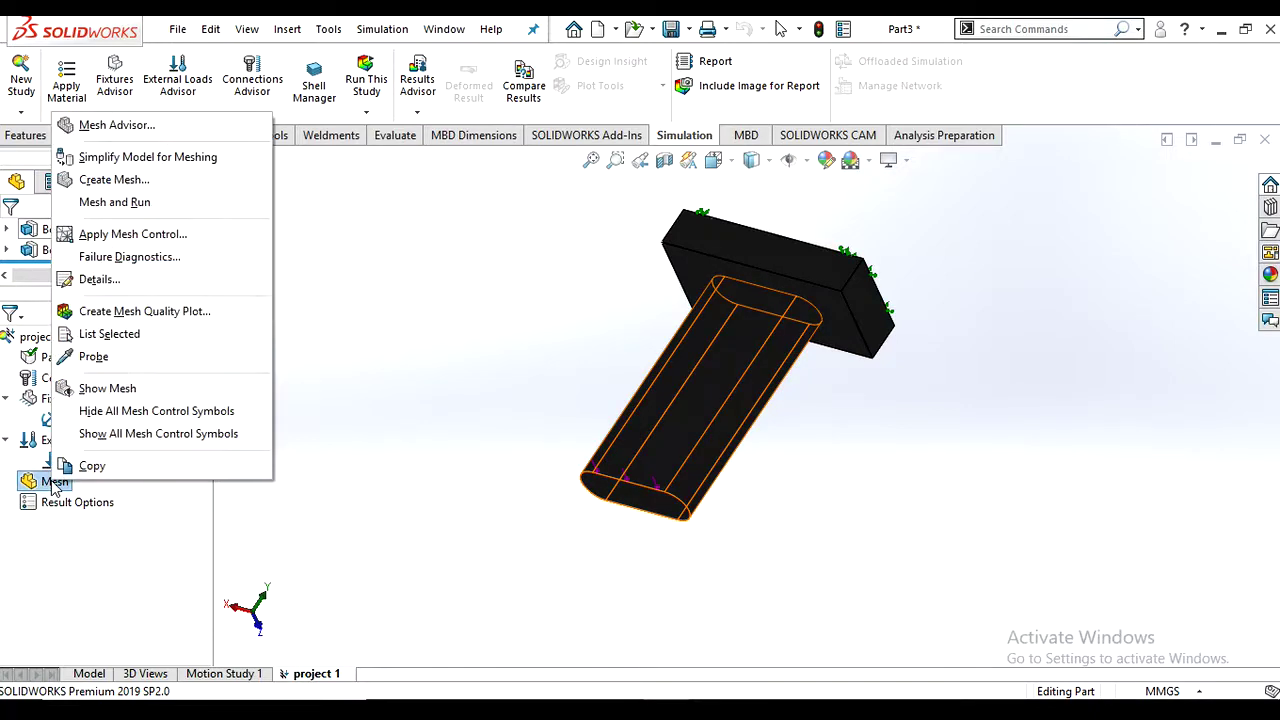
pyautogui.click(112, 179)
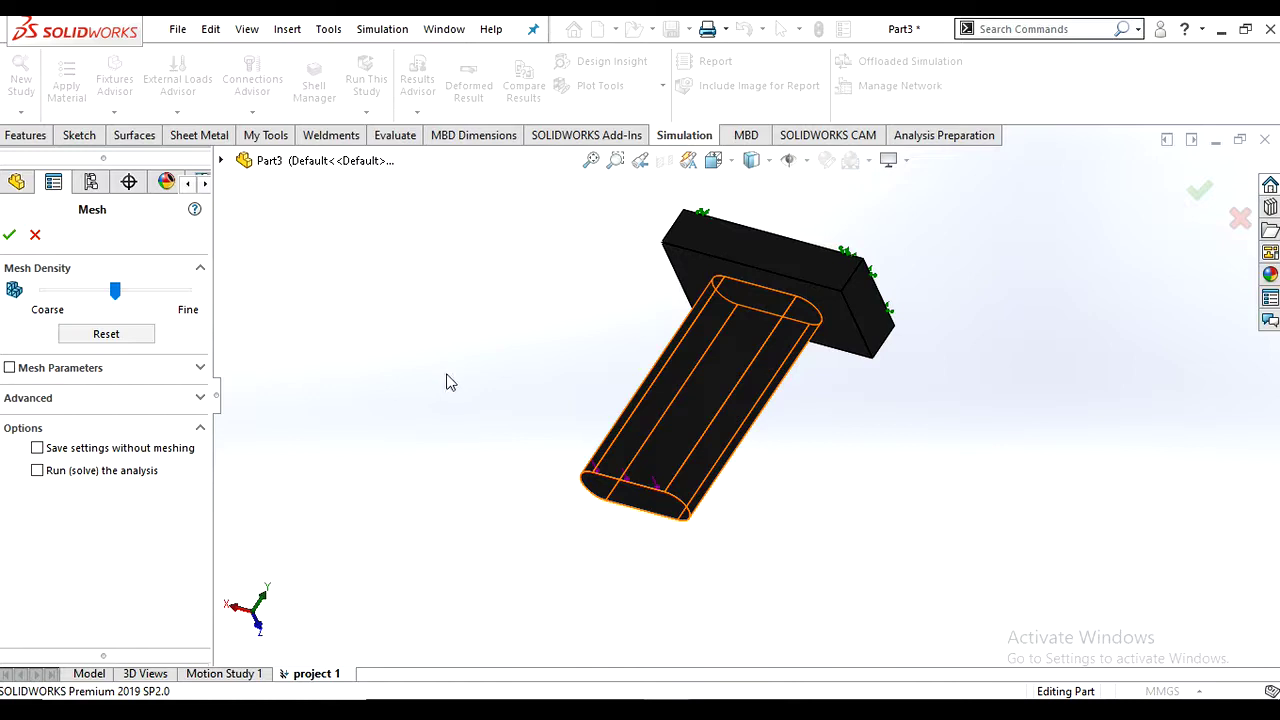
pyautogui.moveTo(122, 296); pyautogui.dragTo(157, 302)
pyautogui.click(9, 234)
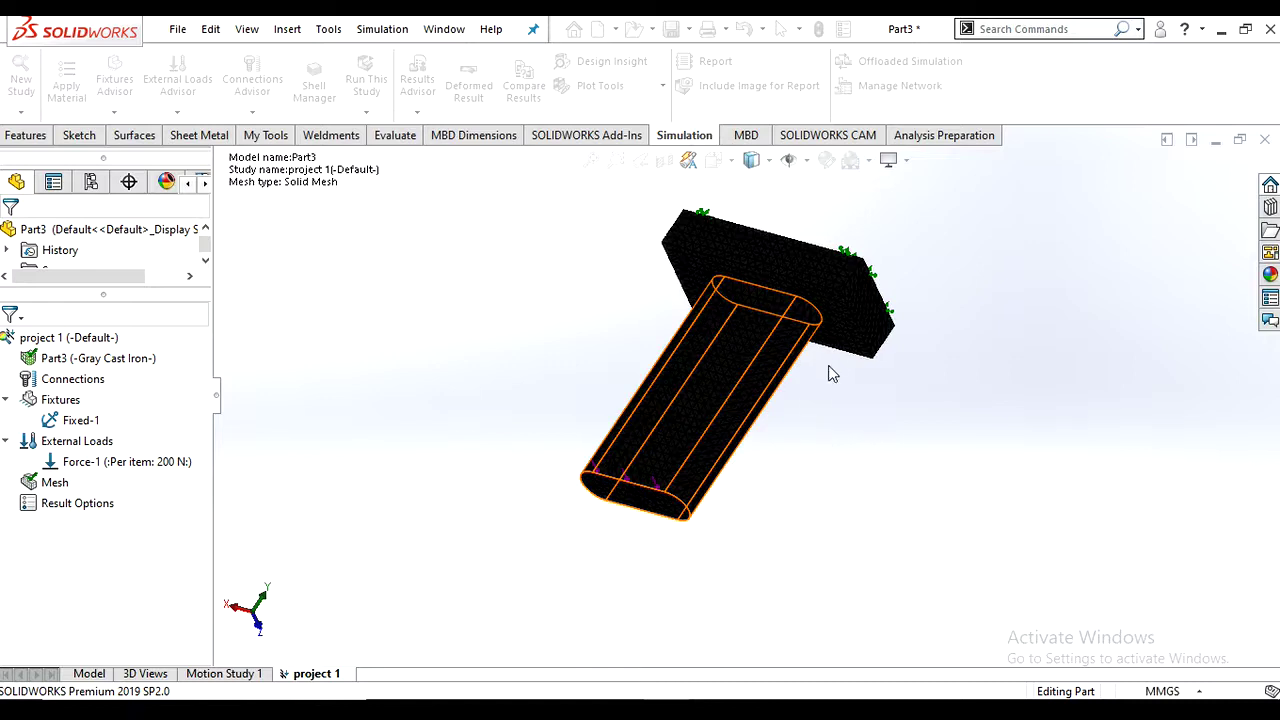
# - Check the mesh elements on the bar and plate, and run the static study
pyautogui.scroll(-2, 825, 367)
pyautogui.scroll(-5, 731, 364)
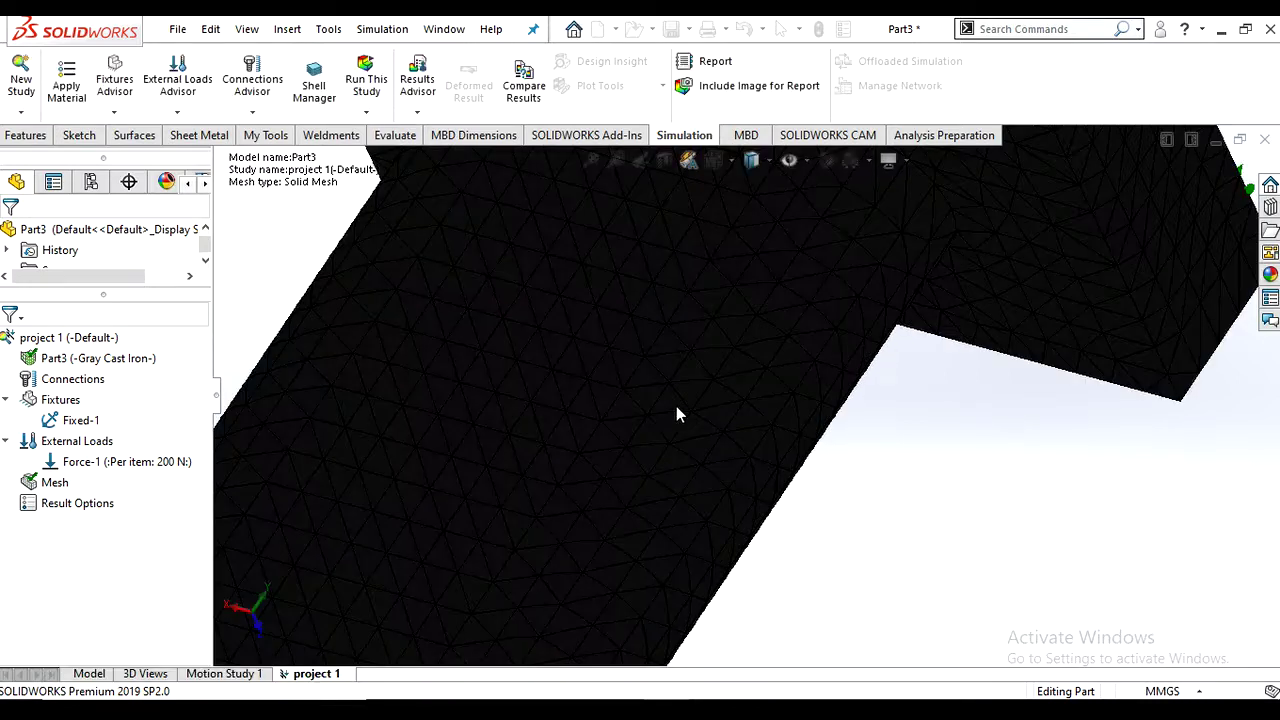
pyautogui.scroll(5, 672, 412)
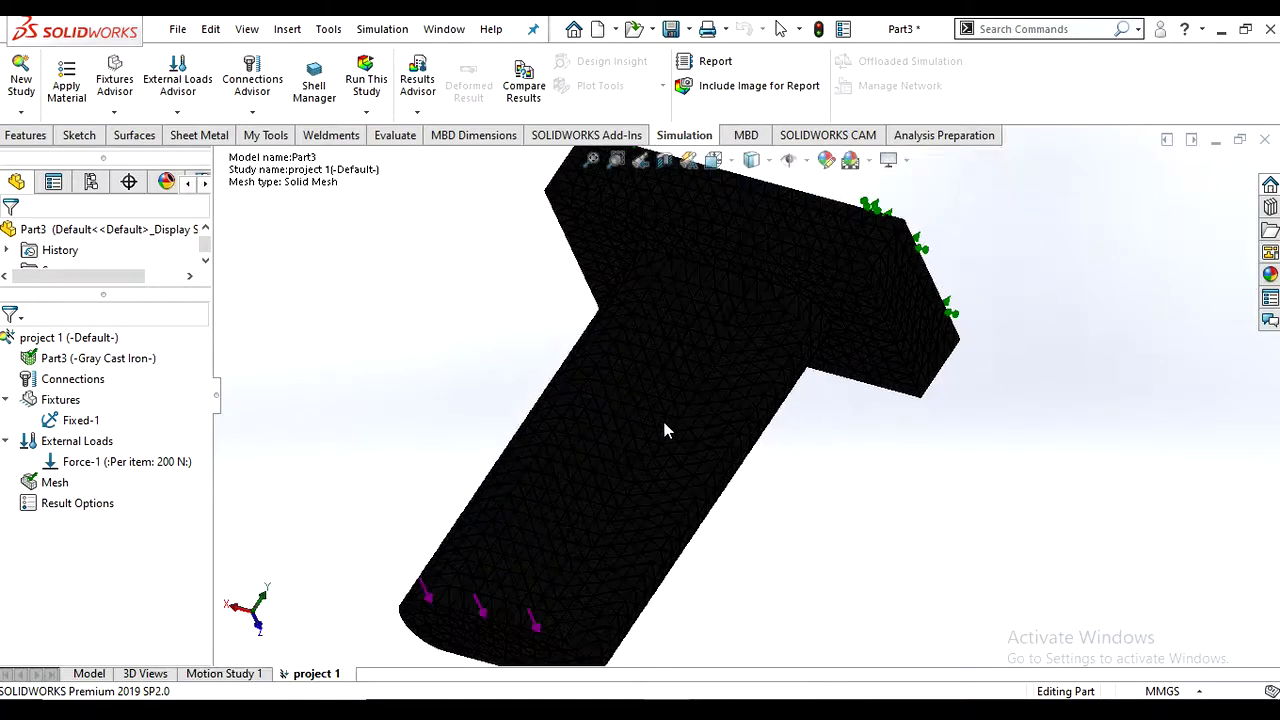
pyautogui.scroll(1, 667, 430)
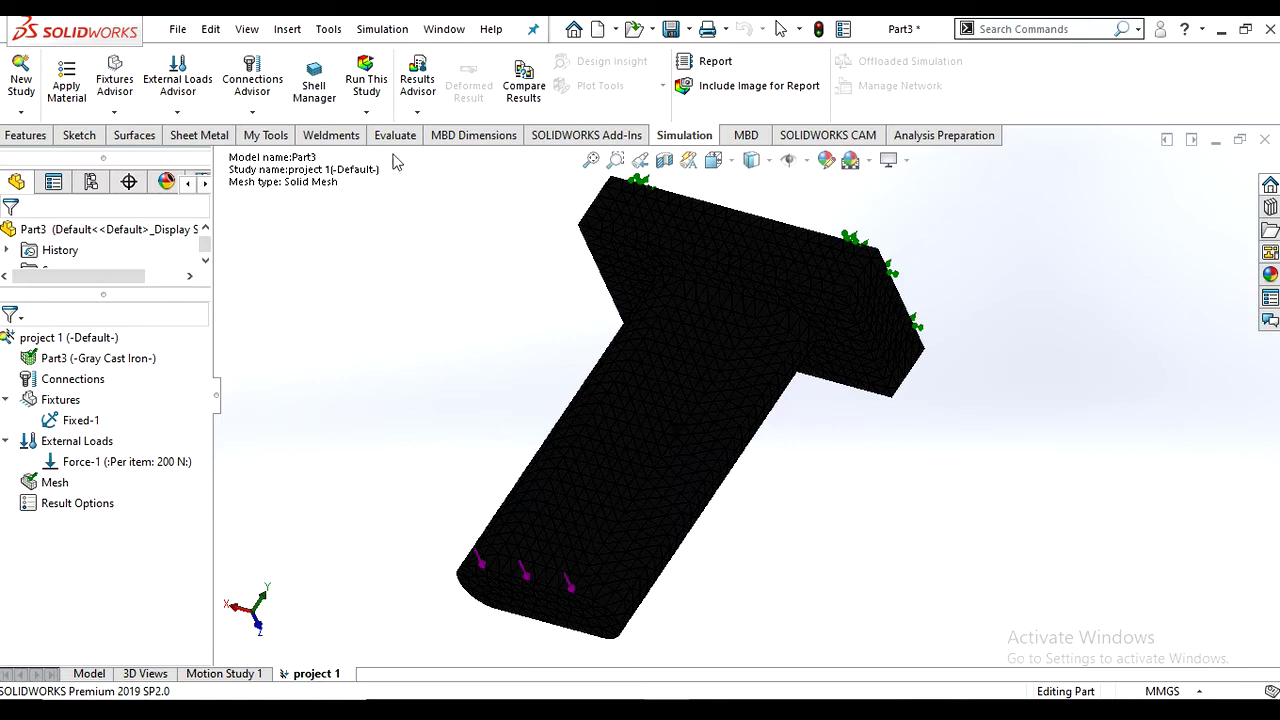
pyautogui.click(368, 82)
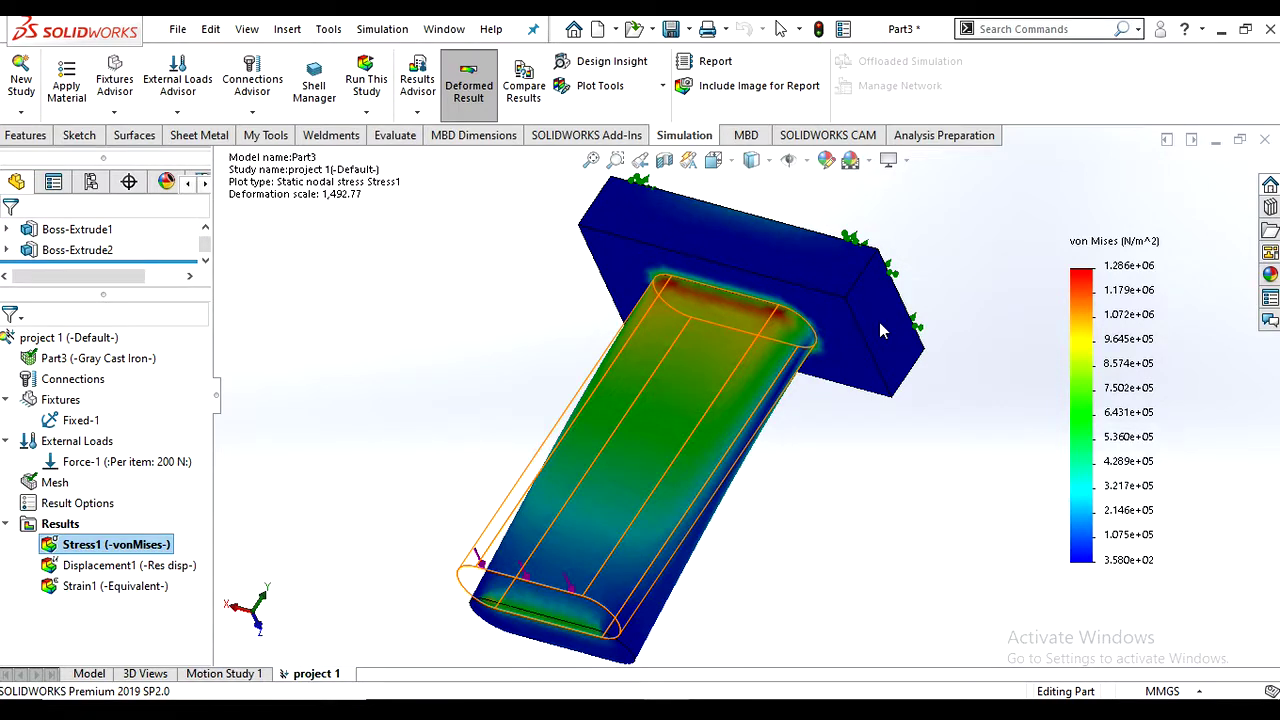
# - Examine the bar's bending in the von Mises stress plot from the Left view, fitted to the window
pyautogui.click(732, 161)
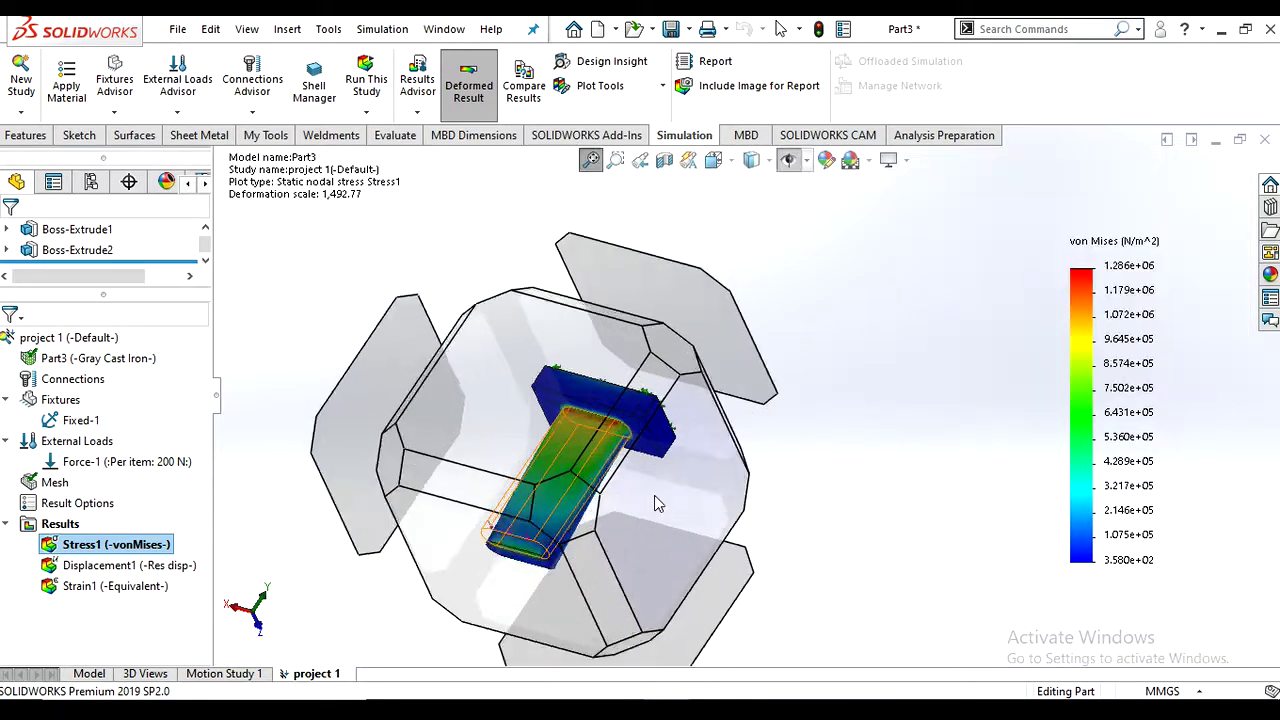
pyautogui.click(654, 495)
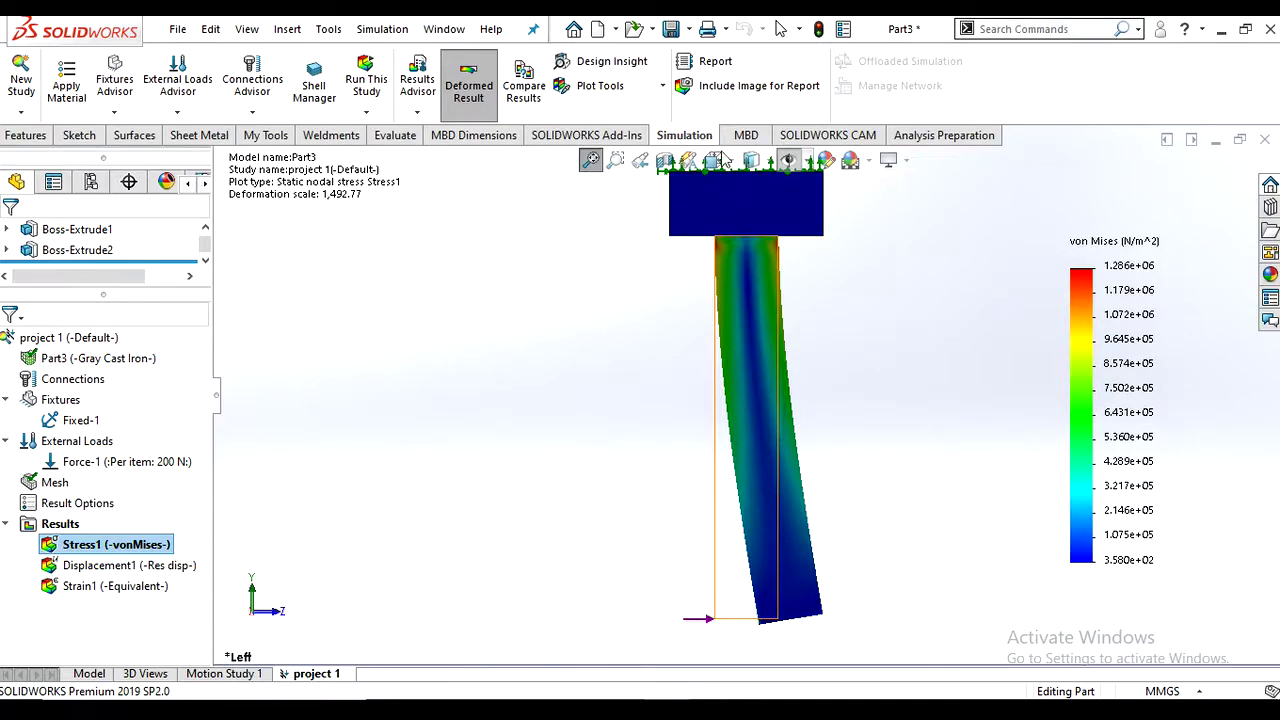
pyautogui.press('f')
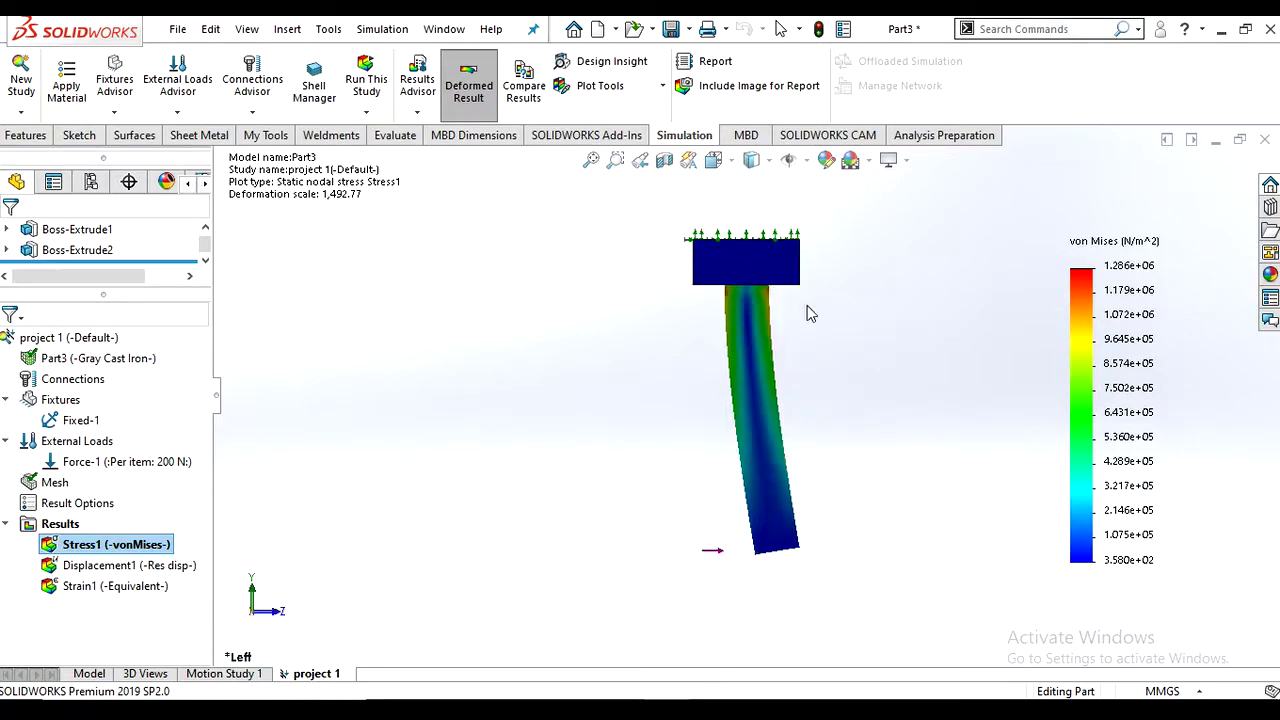
pyautogui.click(713, 160)
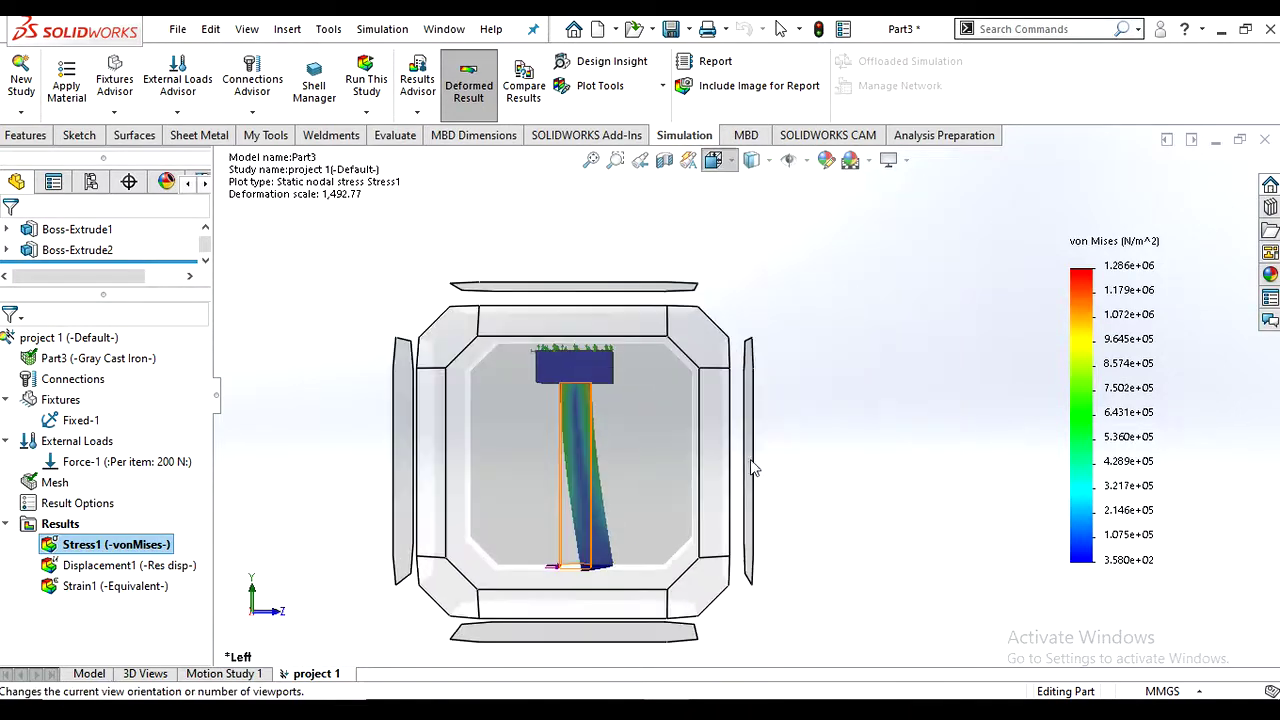
pyautogui.click(838, 412)
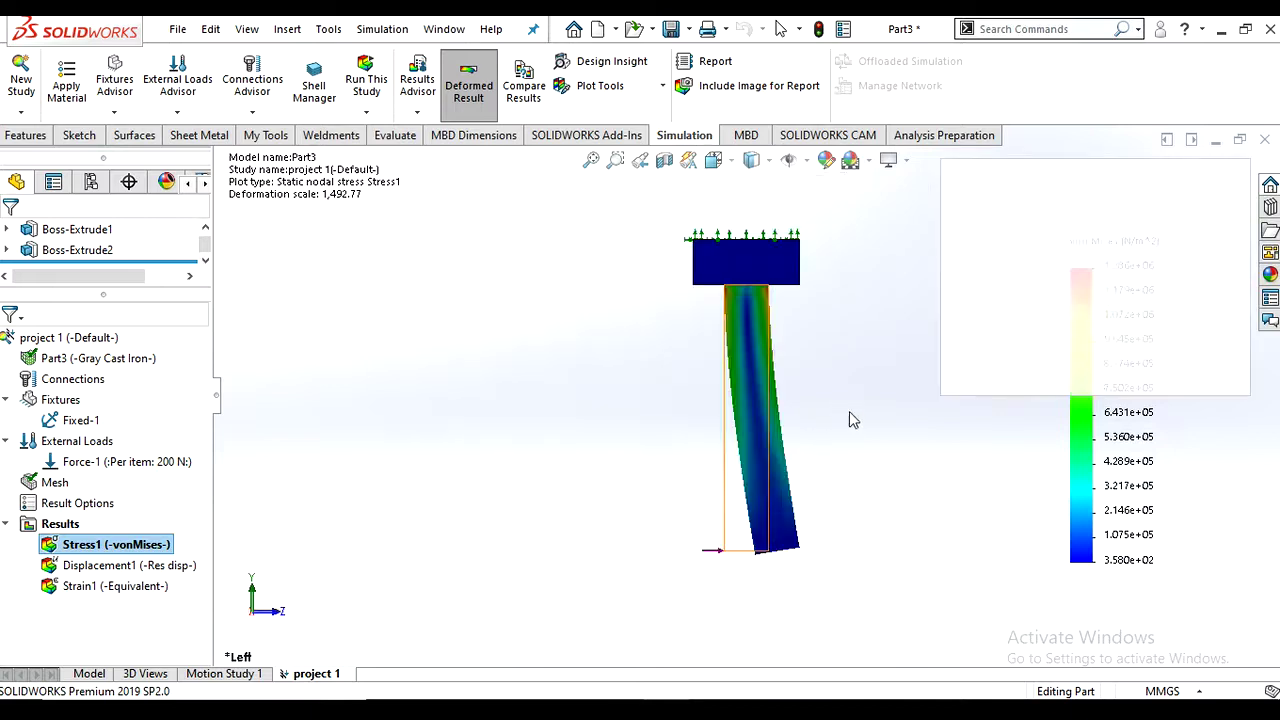
# - Examine the von Mises stress distribution along the bar and at its junction with the plate from angled views
pyautogui.moveTo(768, 418); pyautogui.dragTo(603, 226, button='middle')
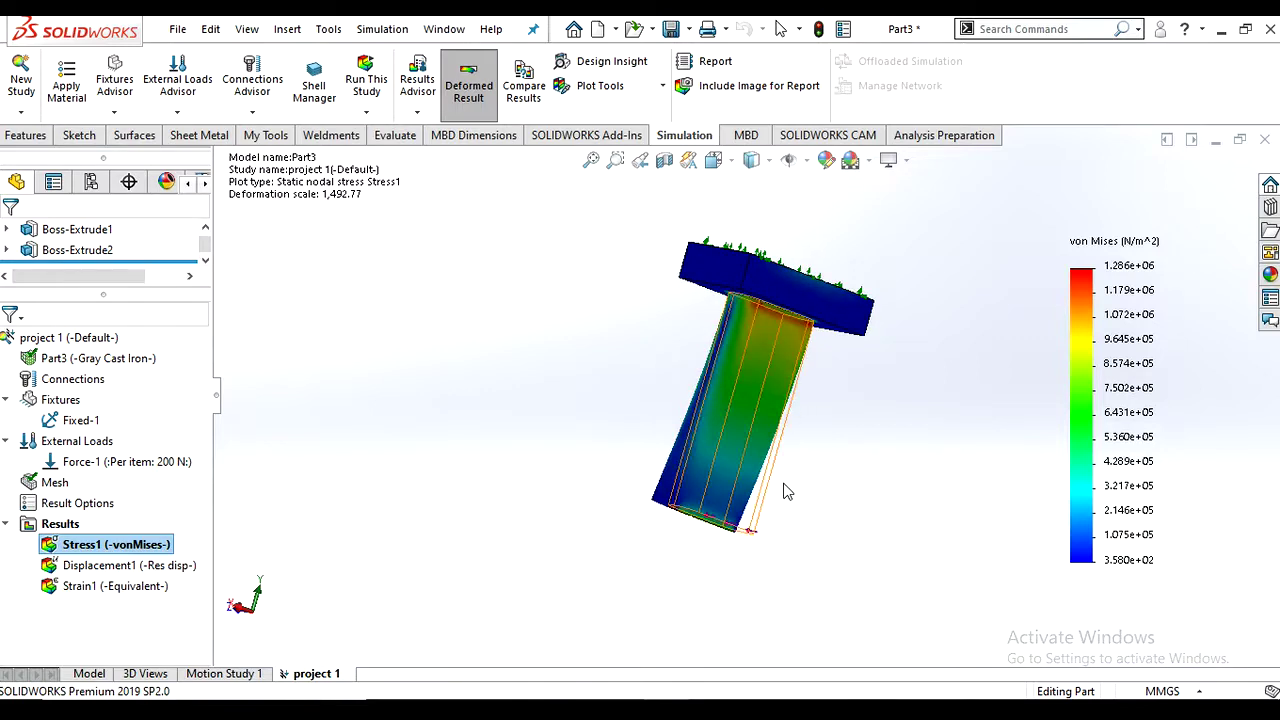
pyautogui.moveTo(748, 416); pyautogui.dragTo(795, 428, button='middle')
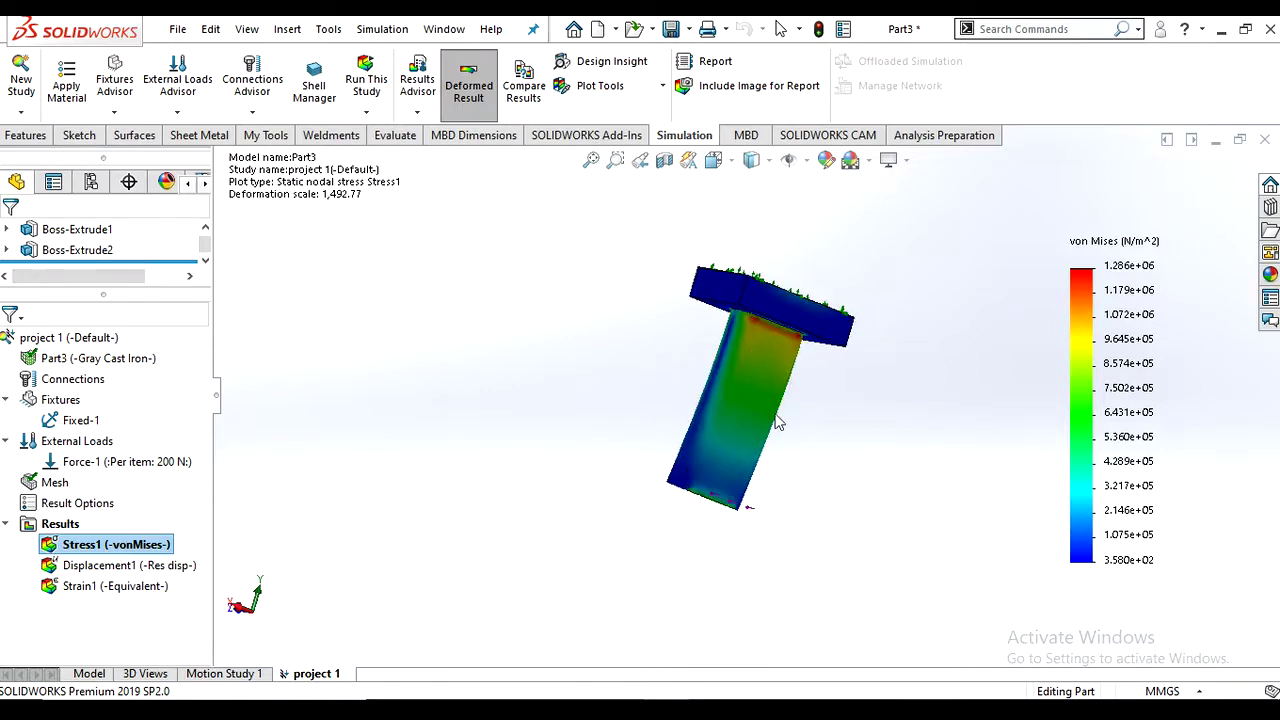
pyautogui.scroll(-3, 778, 422)
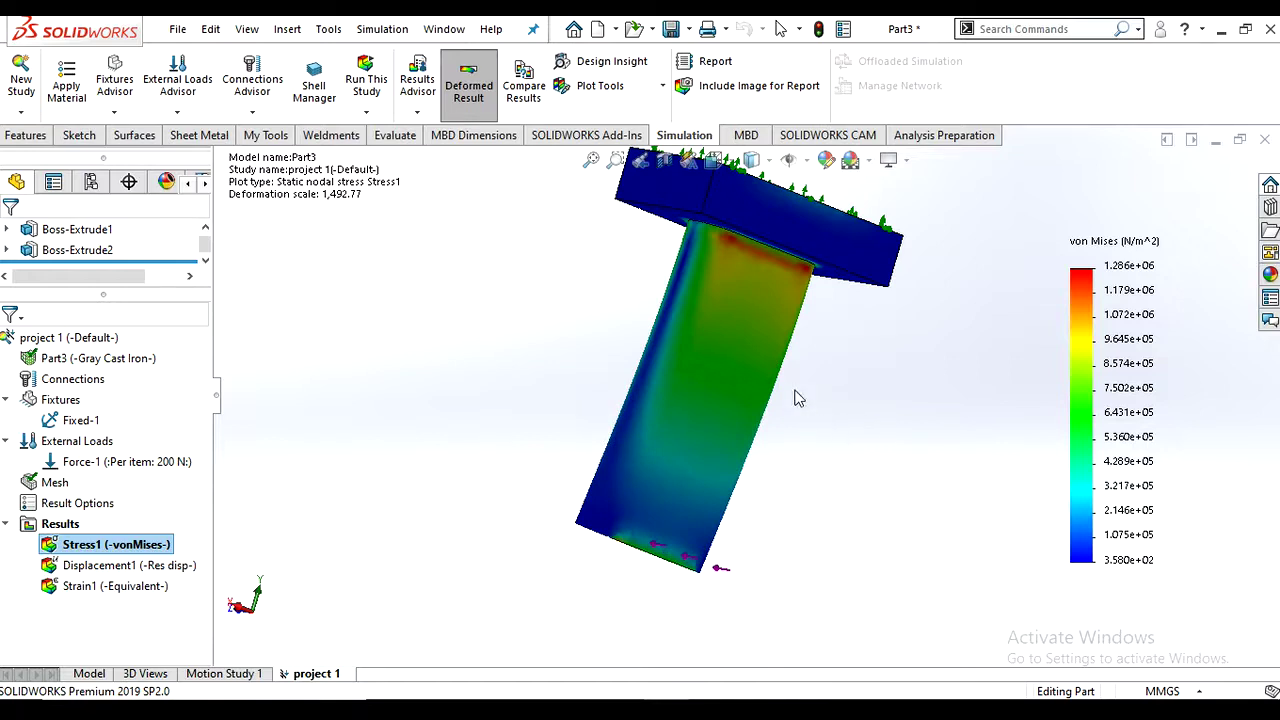
pyautogui.scroll(2, 800, 345)
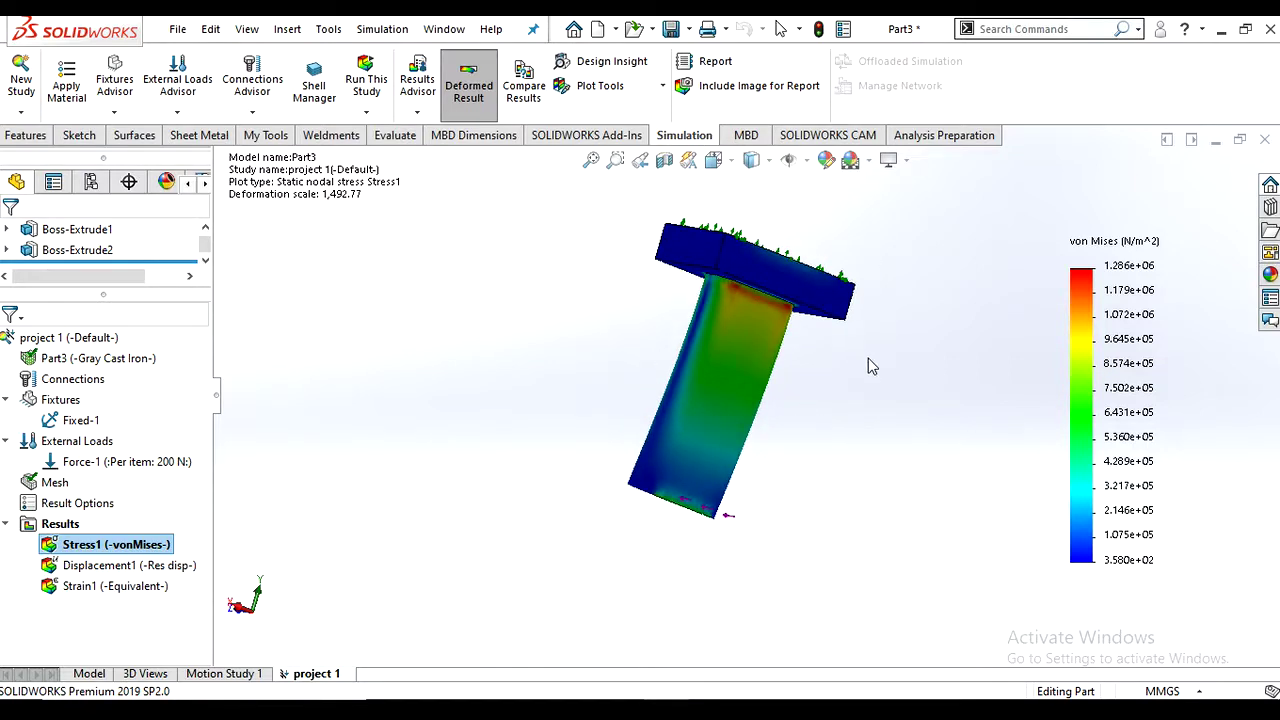
pyautogui.moveTo(810, 320); pyautogui.dragTo(831, 397, button='middle')
pyautogui.rightClick(892, 298)
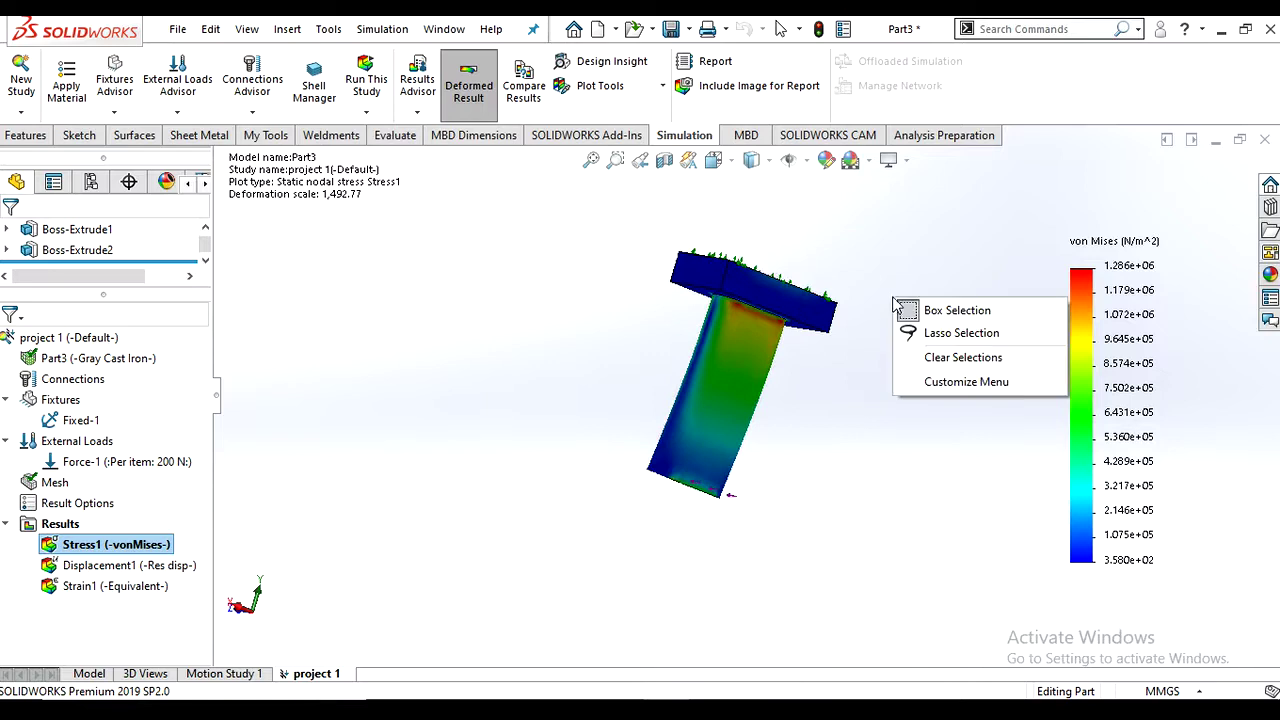
pyautogui.click(886, 430)
pyautogui.rightClick(870, 412)
pyautogui.click(806, 504)
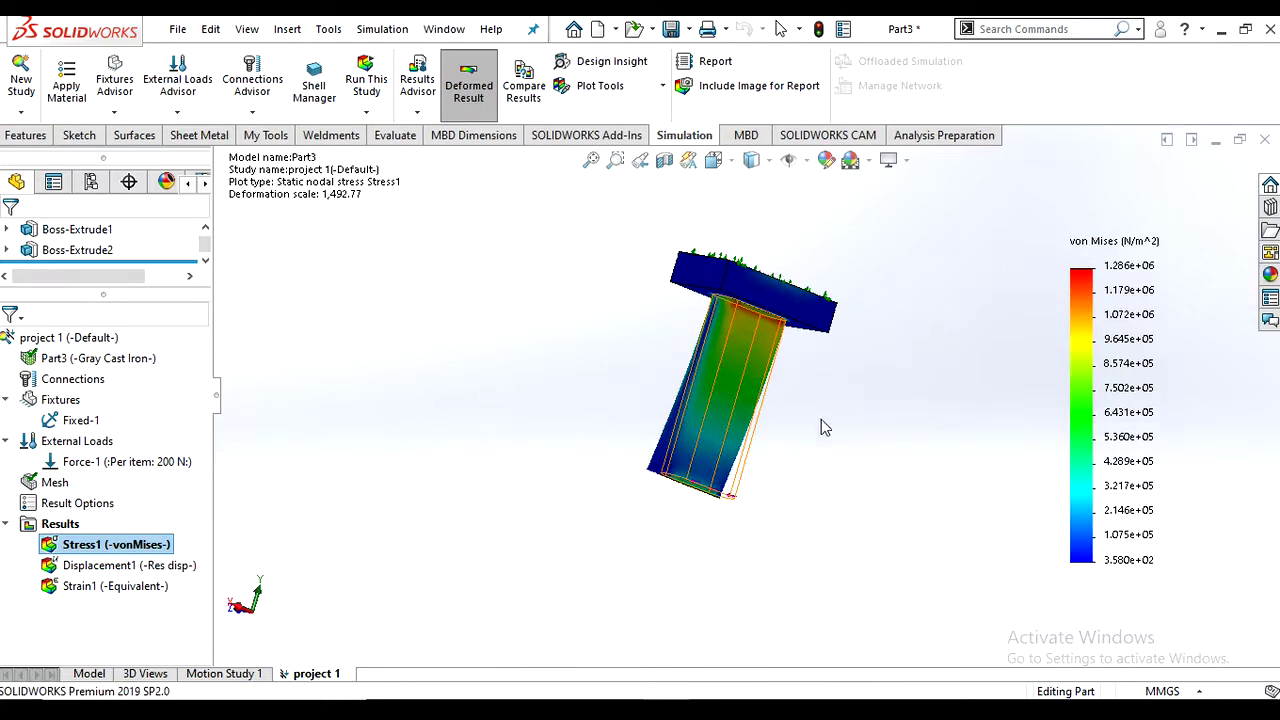
pyautogui.moveTo(800, 463); pyautogui.dragTo(782, 401, button='middle')
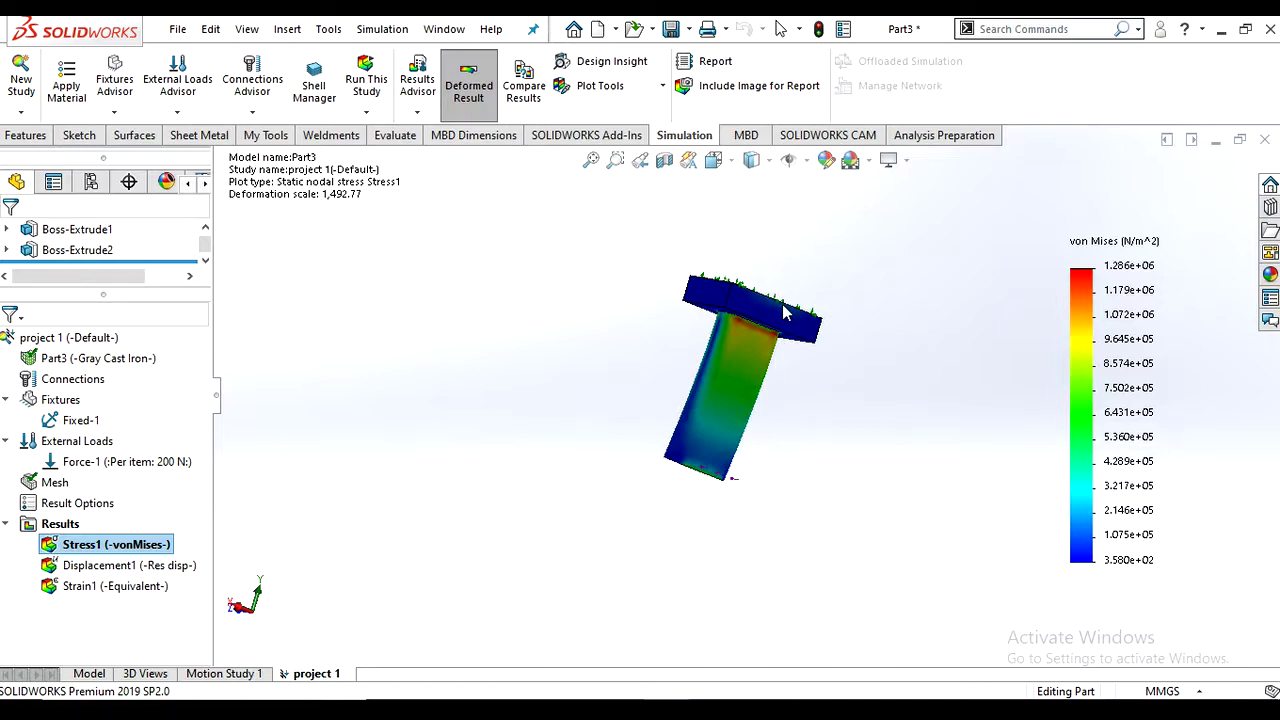
pyautogui.scroll(-5, 785, 313)
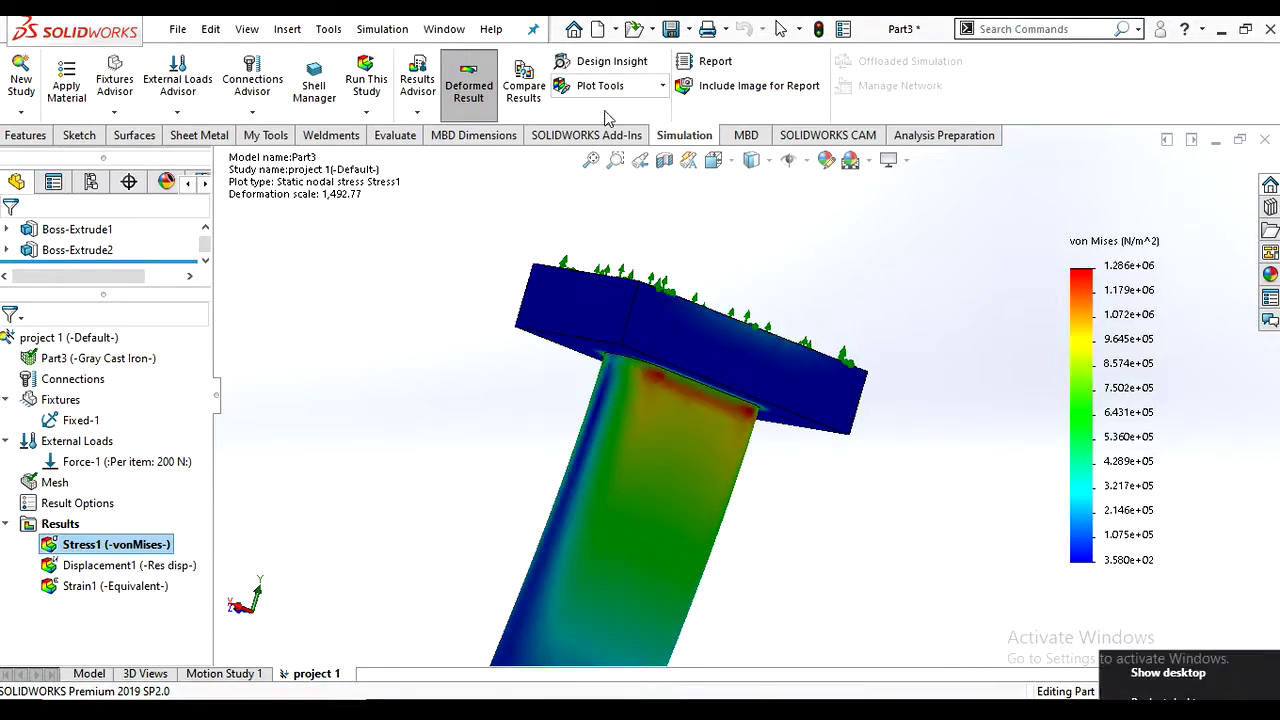
pyautogui.scroll(4, 668, 404)
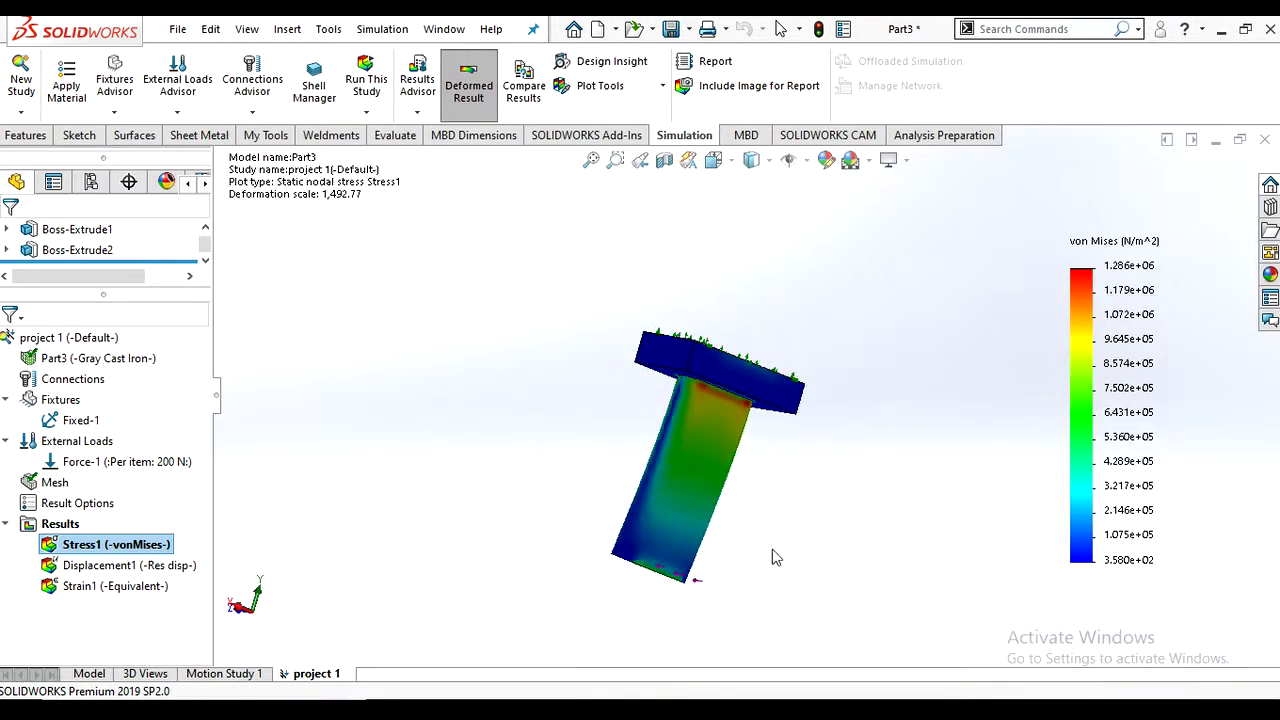
# - Examine the stress plot from the bar's loaded end and in a side view with the force pointing down
pyautogui.moveTo(729, 545); pyautogui.dragTo(666, 229, button='middle')
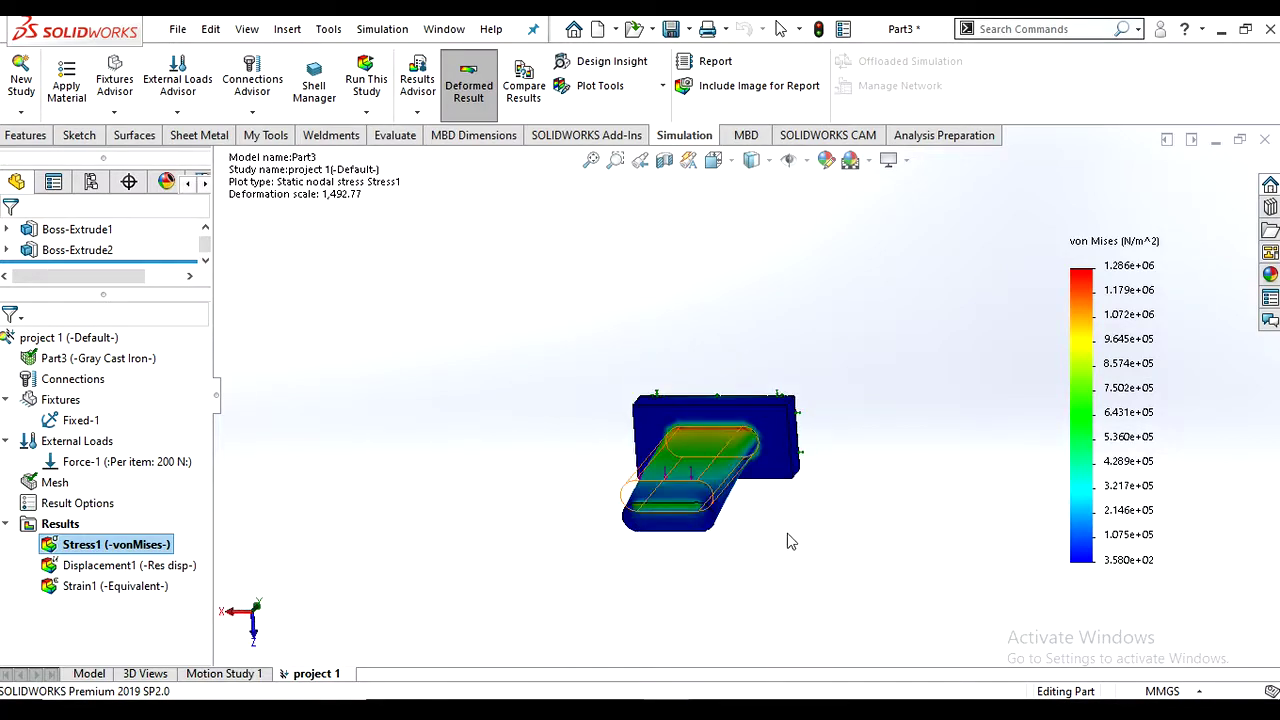
pyautogui.scroll(-4, 780, 500)
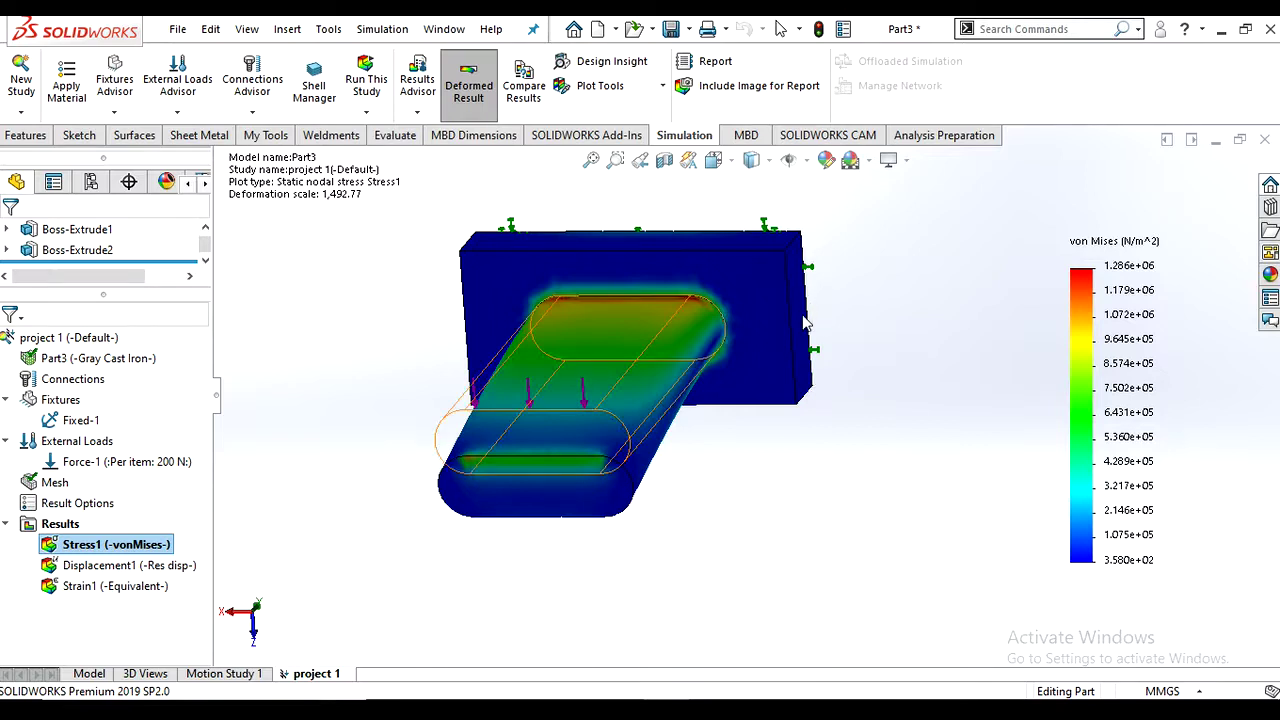
pyautogui.click(714, 161)
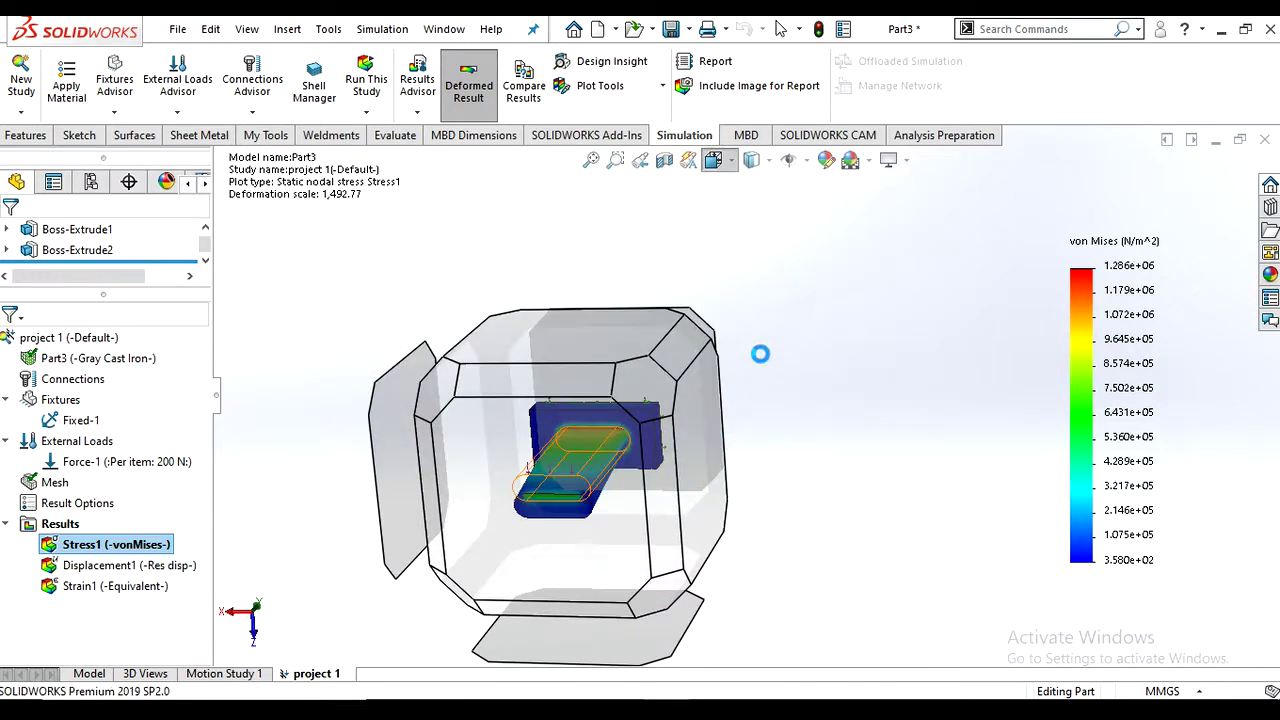
pyautogui.click(707, 430)
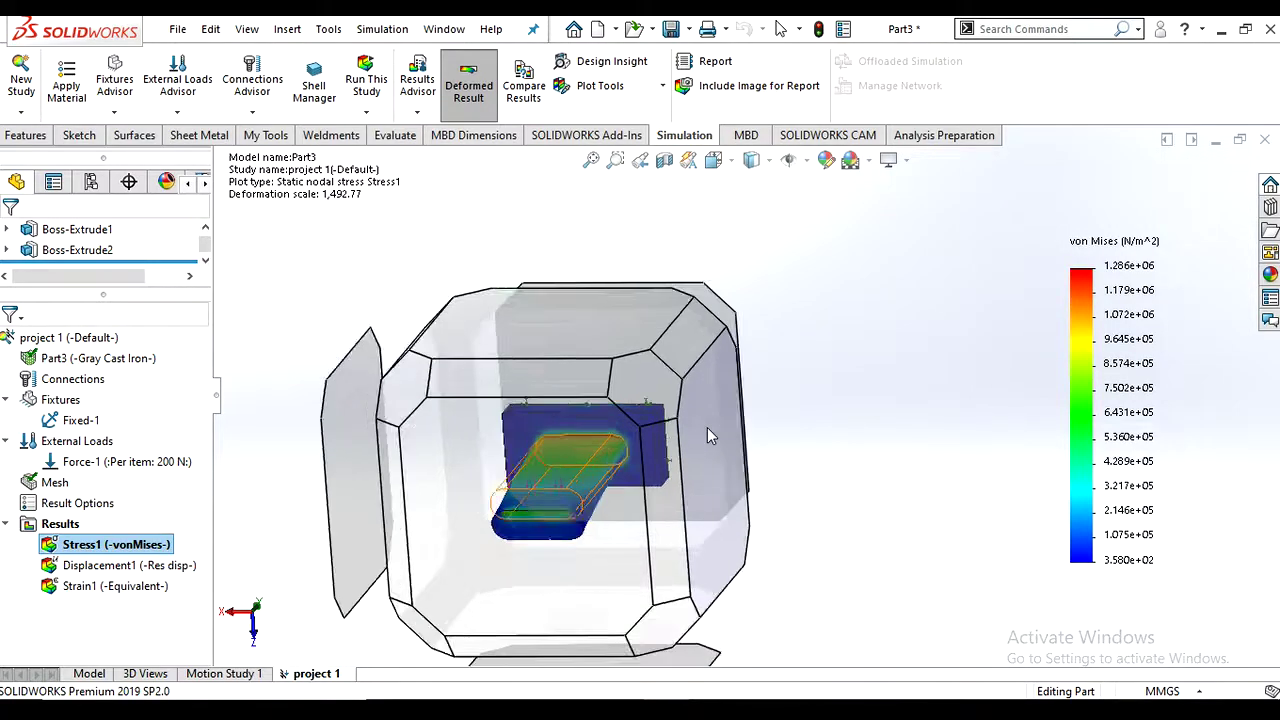
pyautogui.scroll(3, 815, 516)
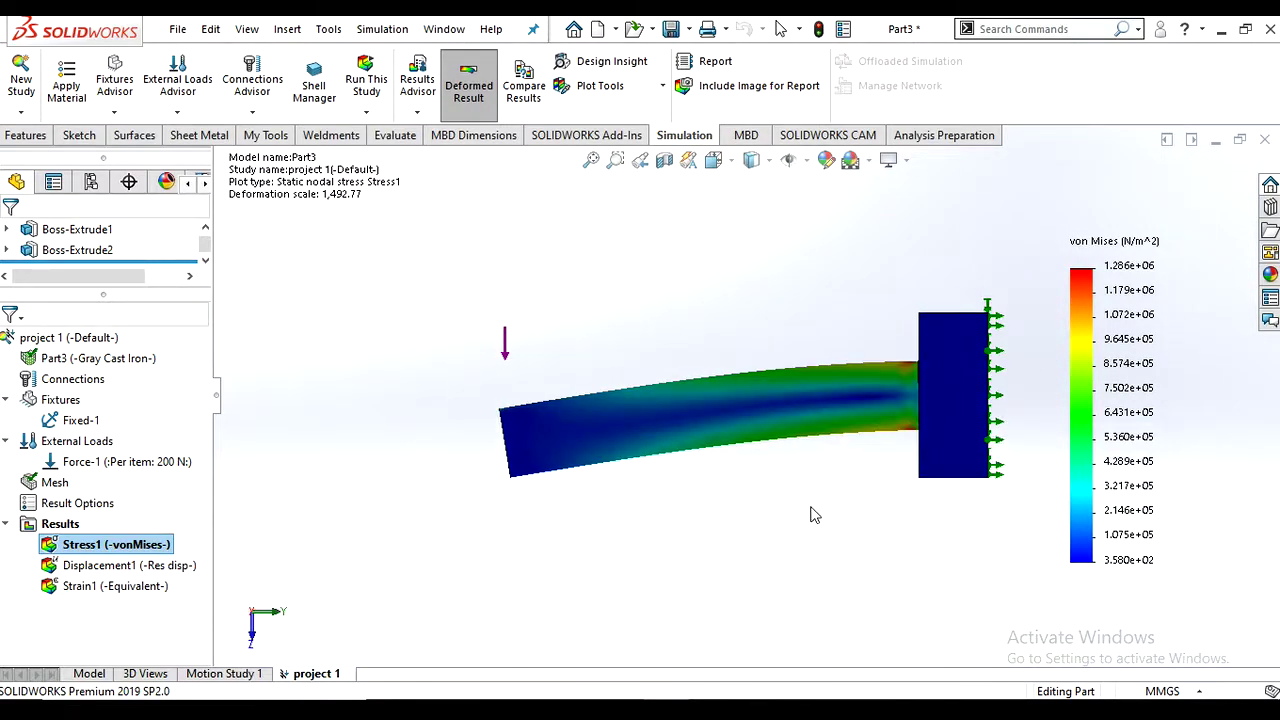
pyautogui.scroll(-1, 855, 399)
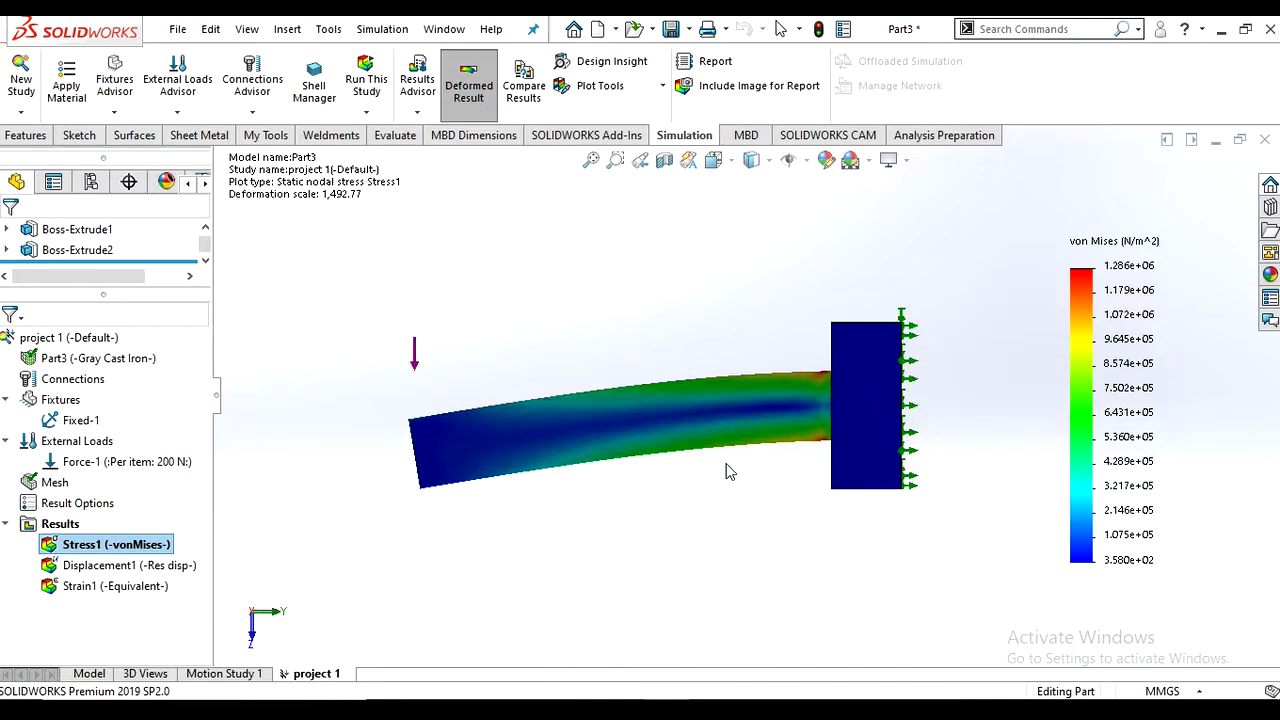
# - Animate the von Mises stress plot at speed 4, watch the bar's deflection from the side and at an angle, and end the animation
pyautogui.scroll(-1, 726, 463)
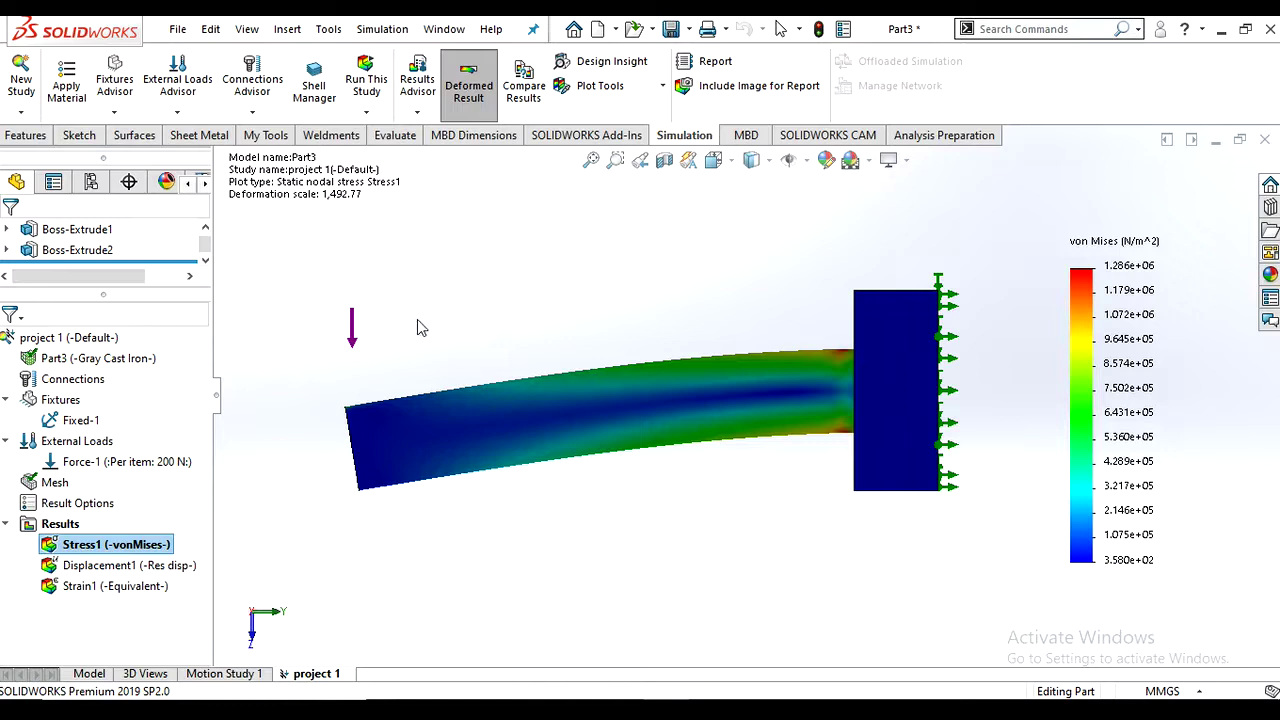
pyautogui.rightClick(124, 547)
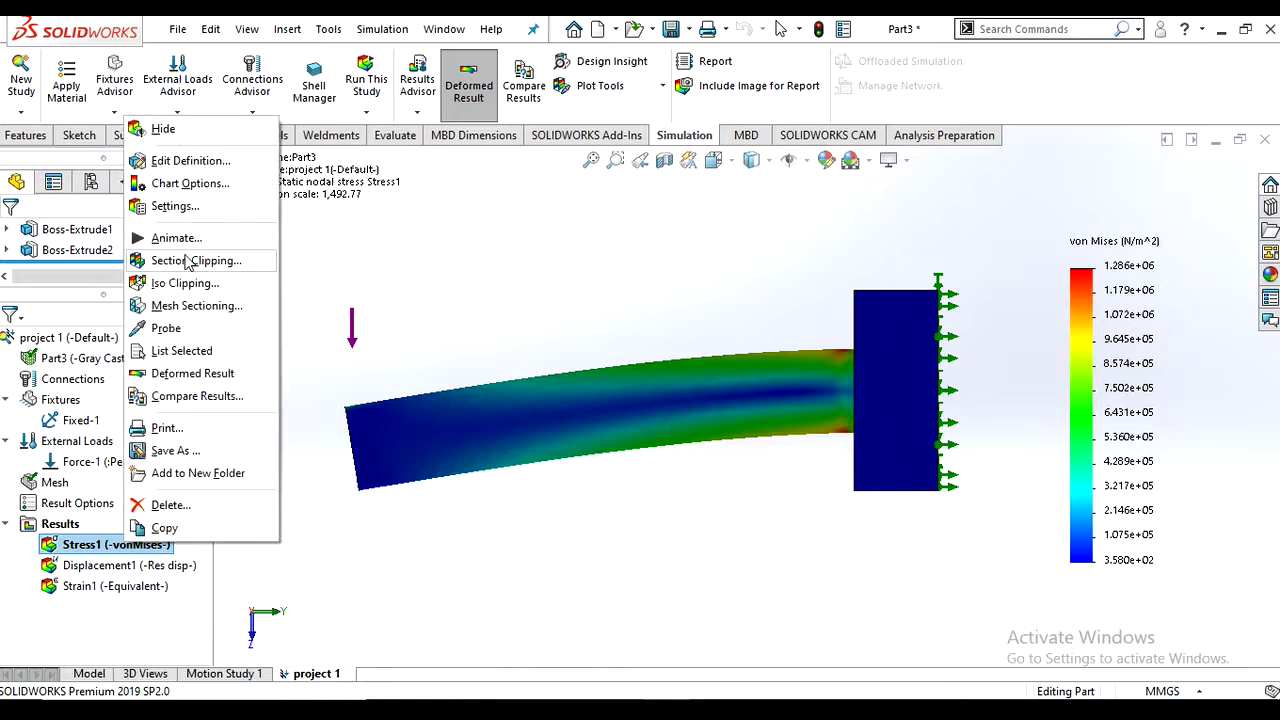
pyautogui.press('Escape')
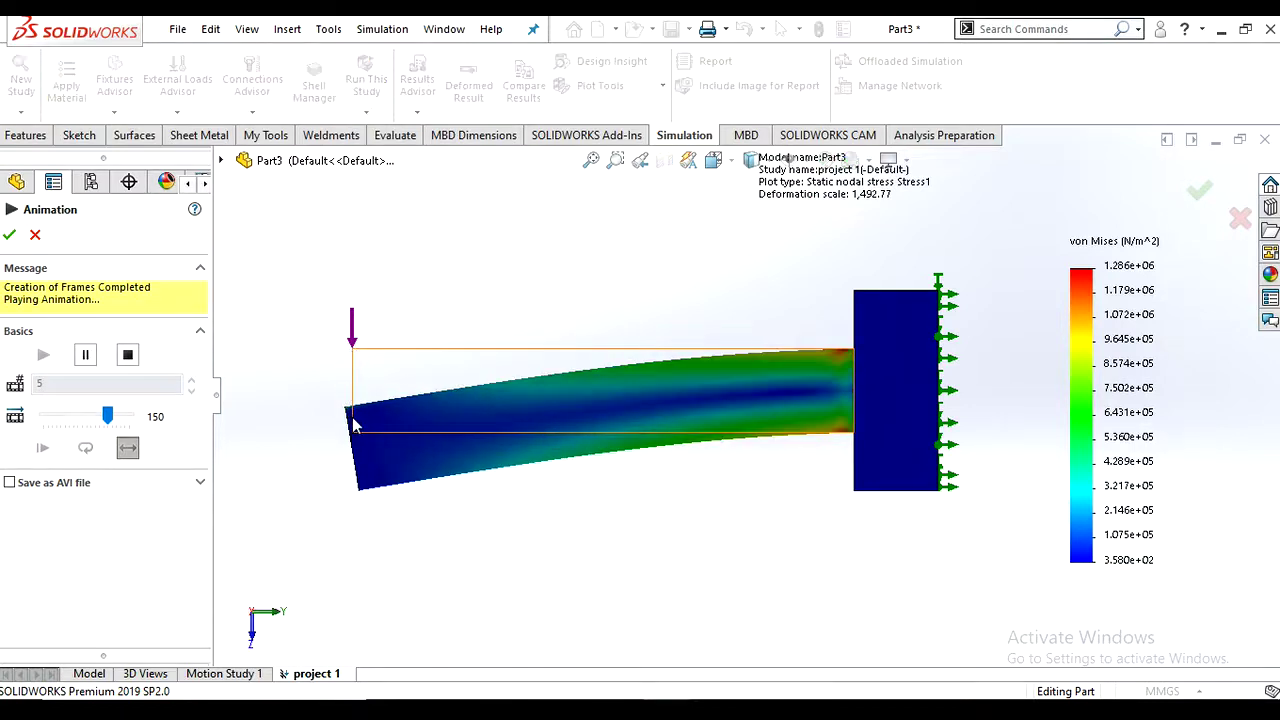
pyautogui.moveTo(108, 418); pyautogui.dragTo(46, 421)
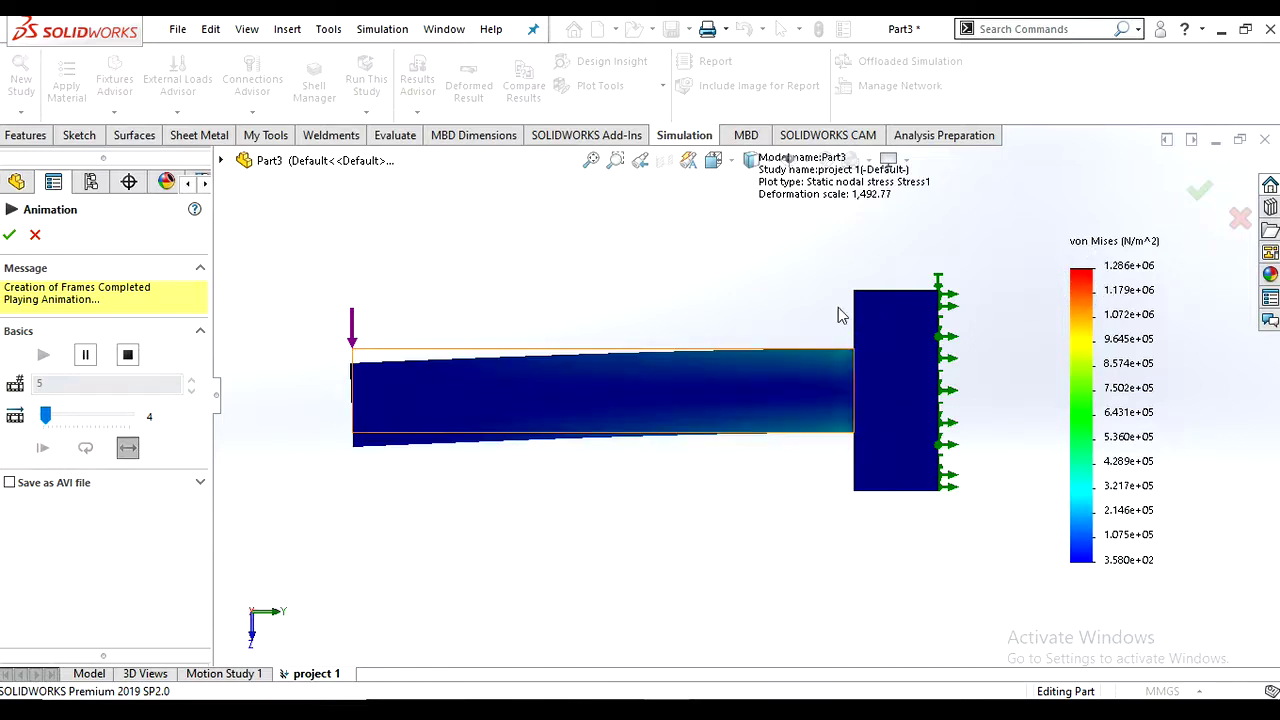
pyautogui.moveTo(848, 421); pyautogui.dragTo(818, 570, button='middle')
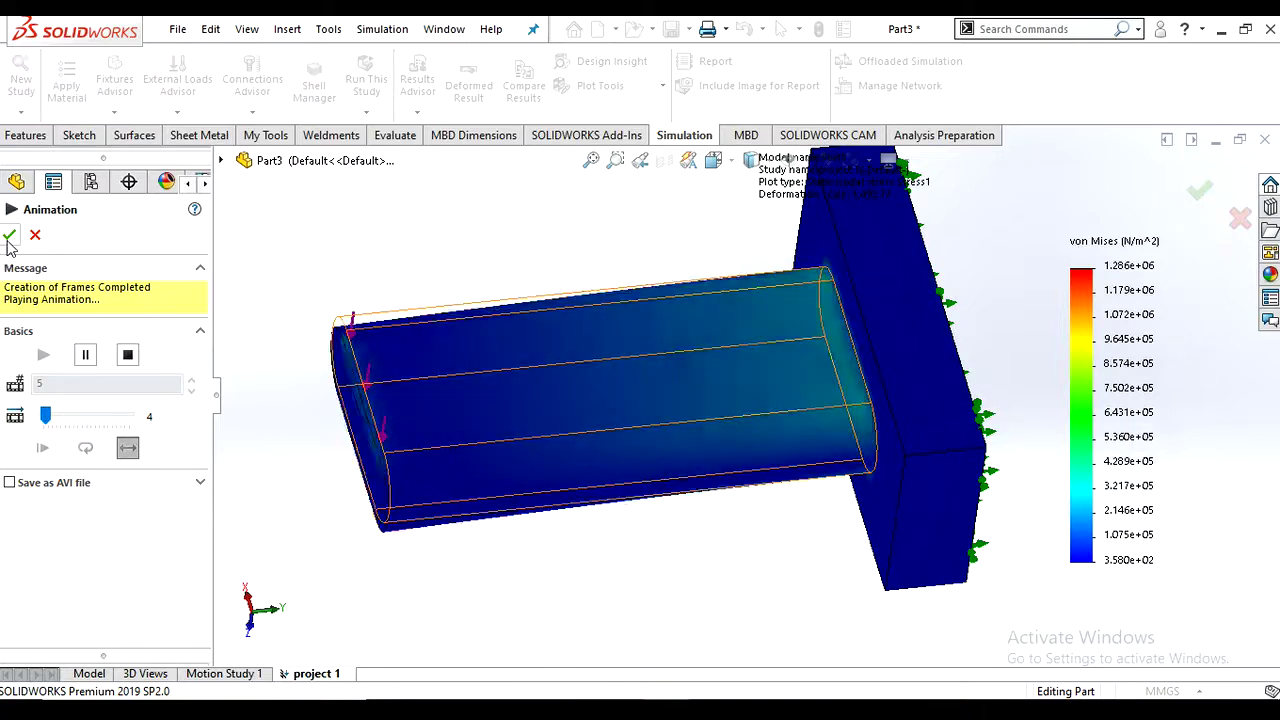
pyautogui.click(9, 235)
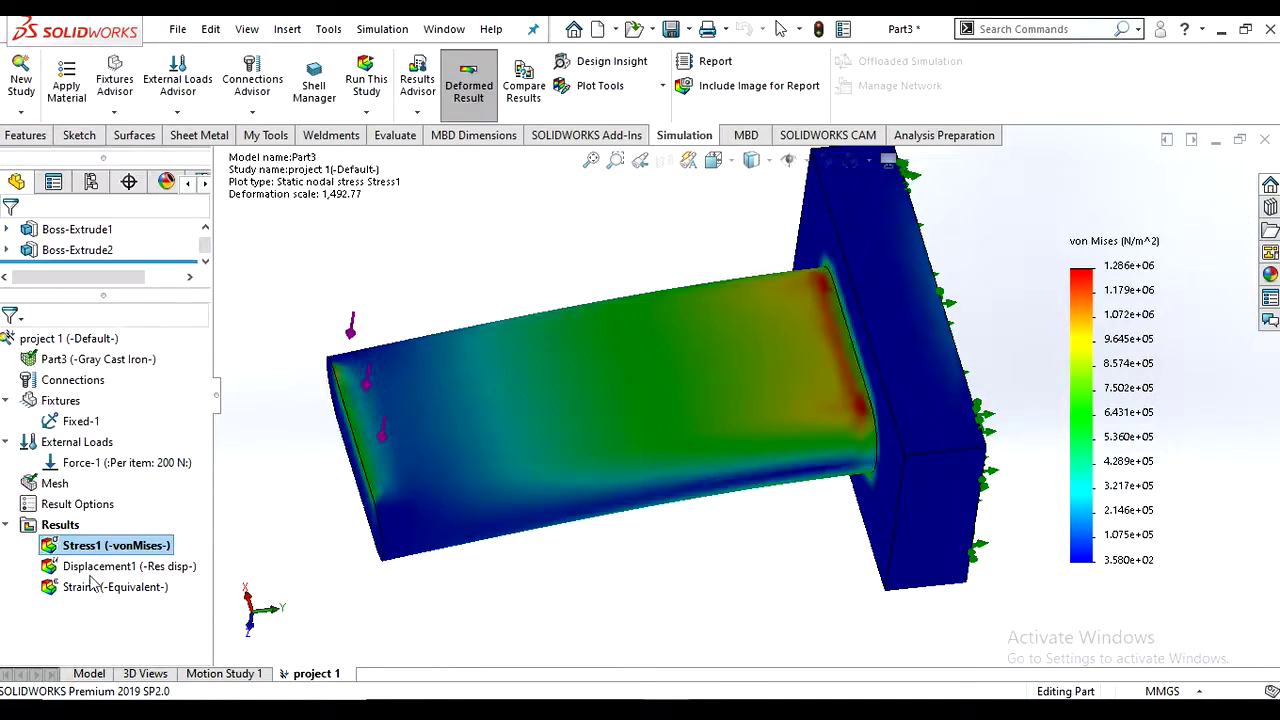
# - Display the resultant displacement plot Displacement1, followed by the equivalent strain plot Strain1, to examine both distributions along the bar
pyautogui.rightClick(95, 568)
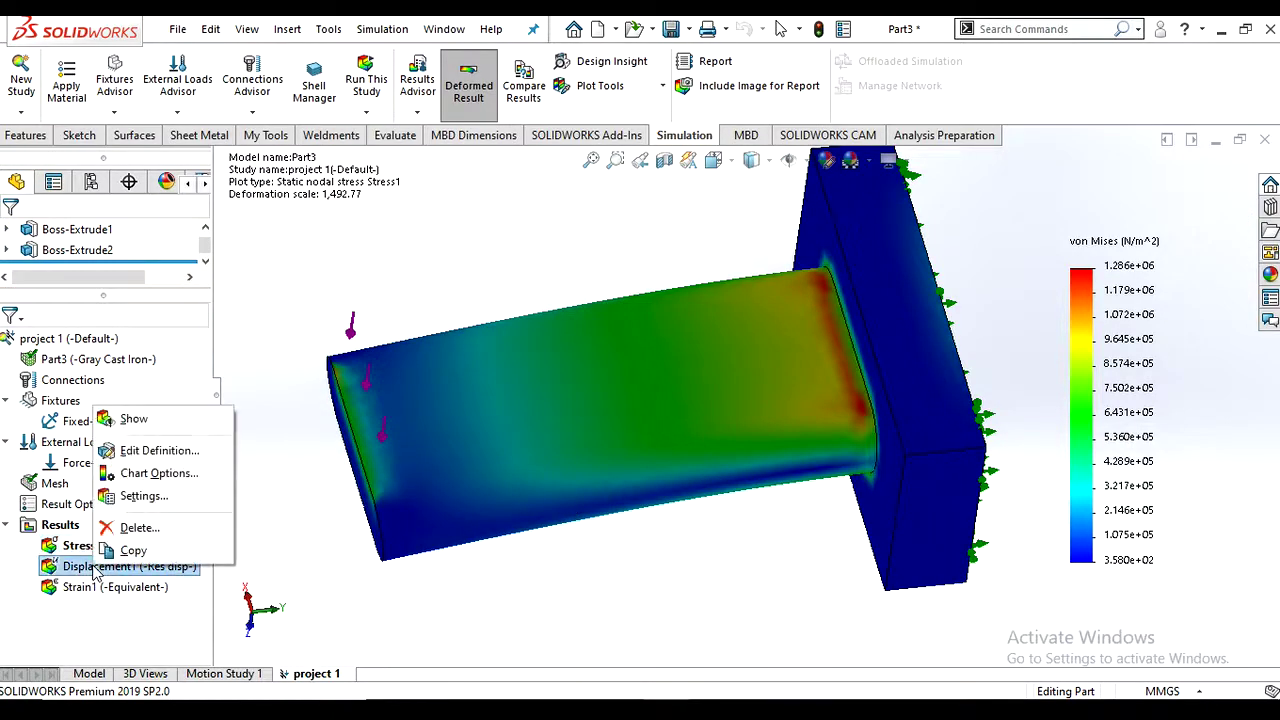
pyautogui.click(130, 424)
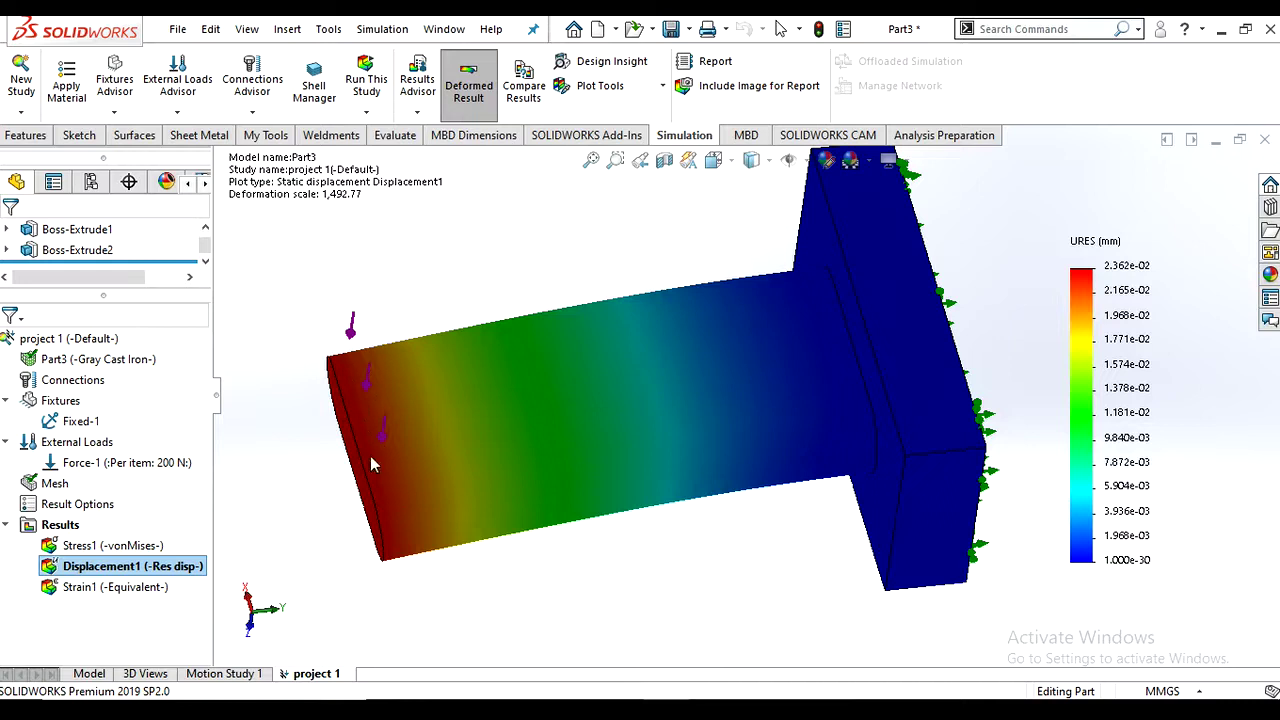
pyautogui.rightClick(92, 590)
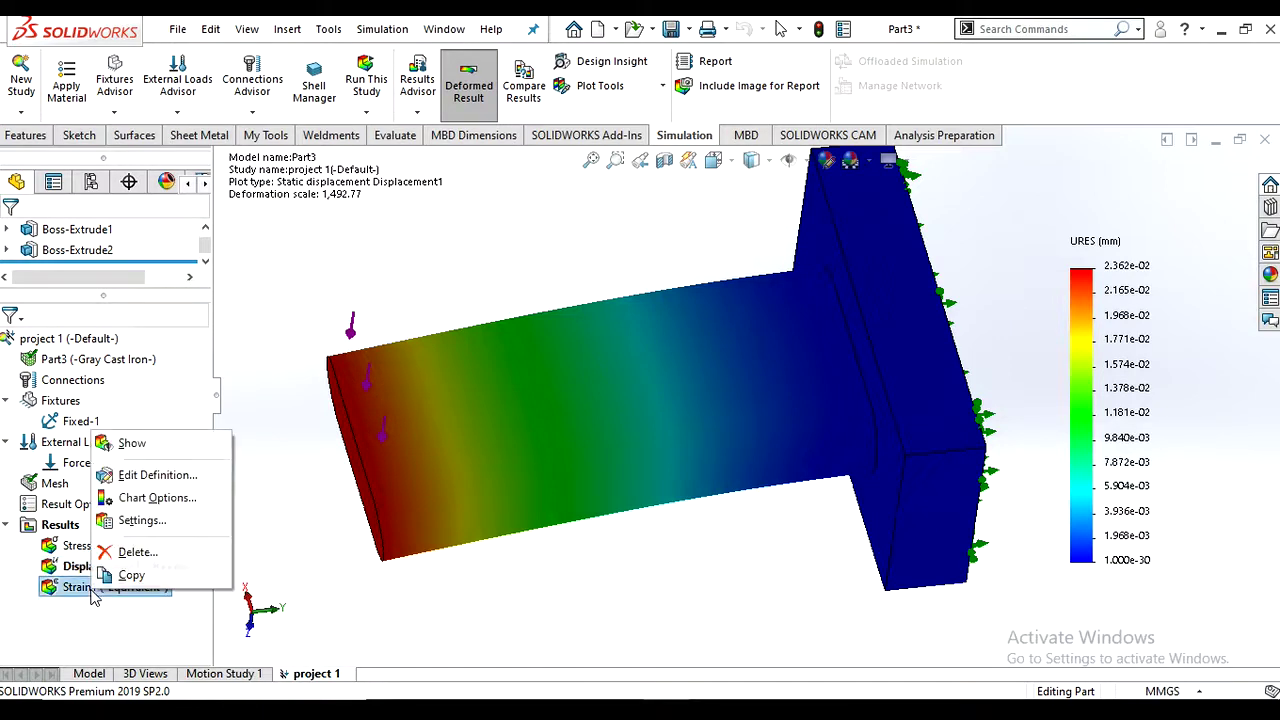
pyautogui.click(131, 444)
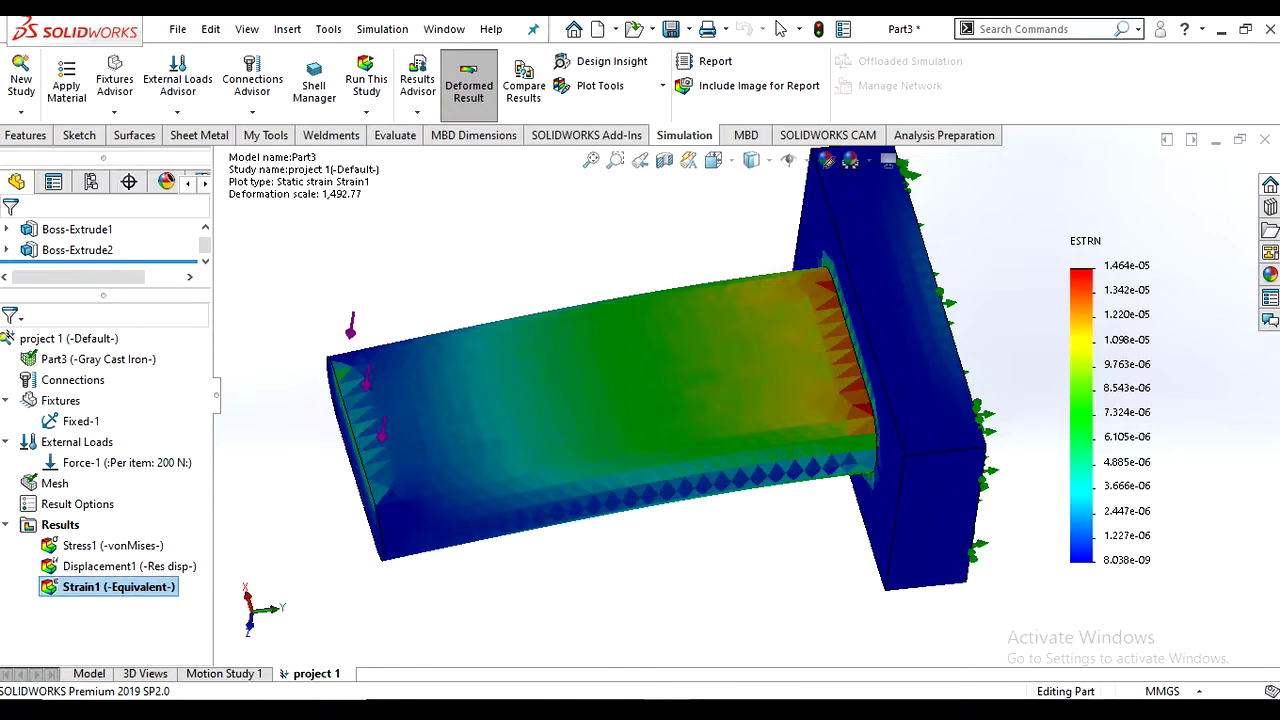
pyautogui.click(1094, 710)
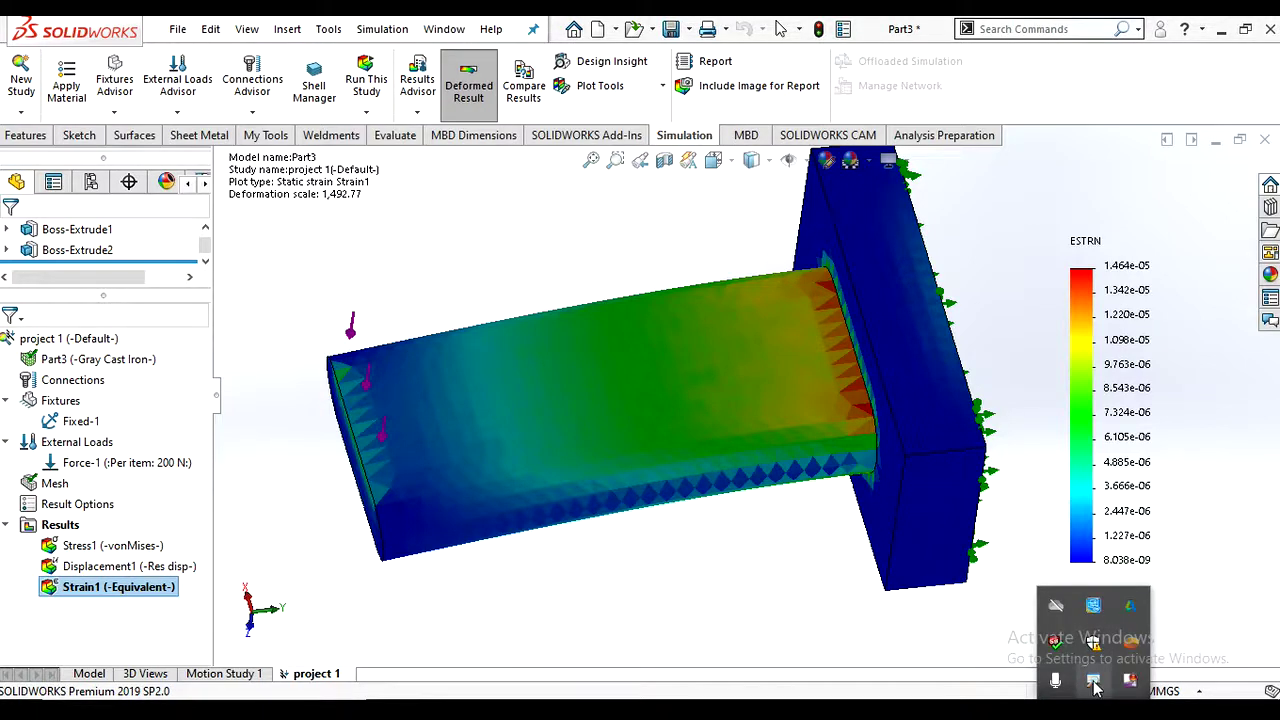